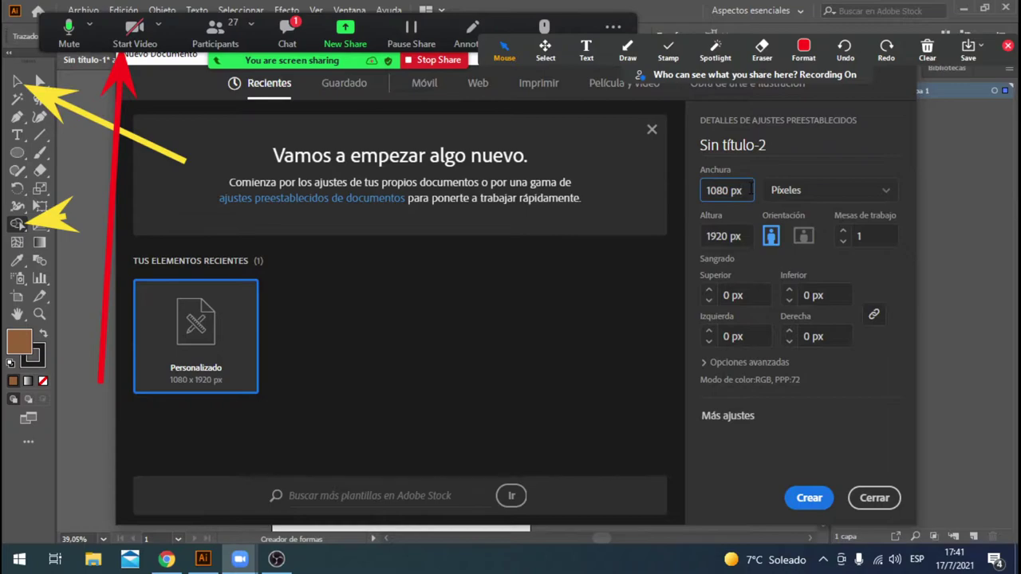
Step: Create a new portrait document of 1080 x 1920 px in RGB colour with 72 ppi raster effects
{"action": "left_click", "coordinate": [742, 236]}
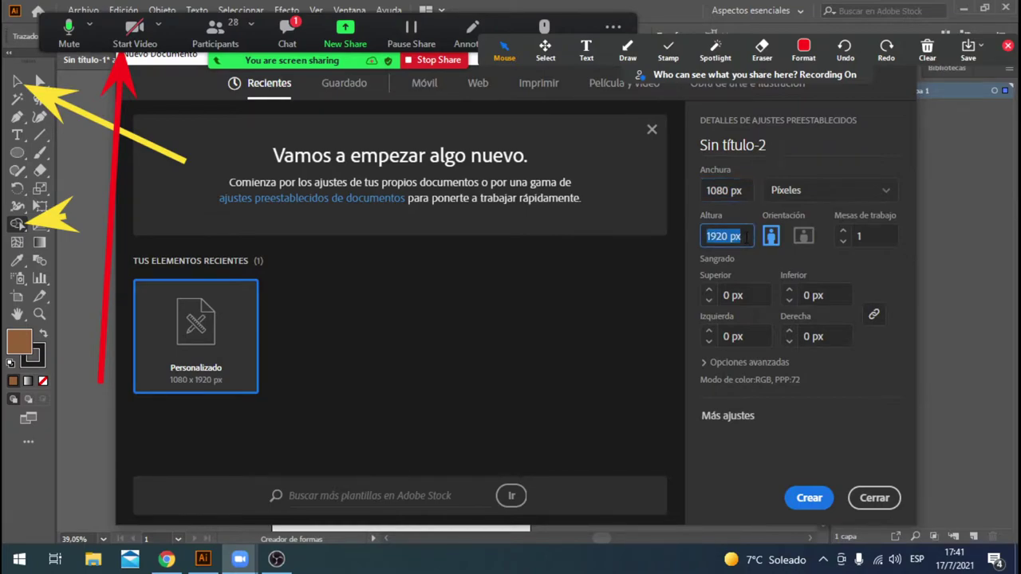
{"action": "left_click", "coordinate": [706, 363]}
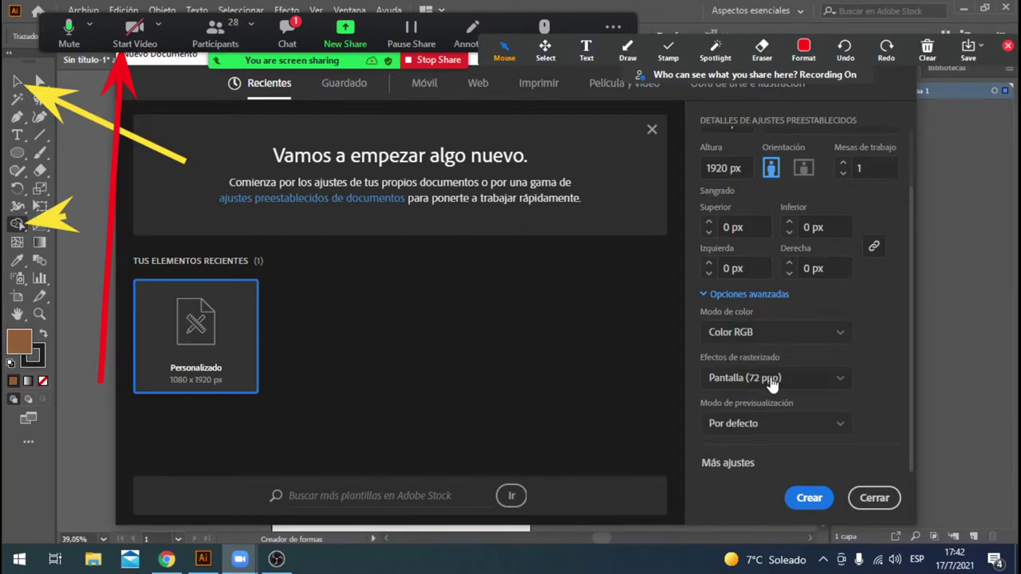
{"action": "left_click", "coordinate": [809, 498]}
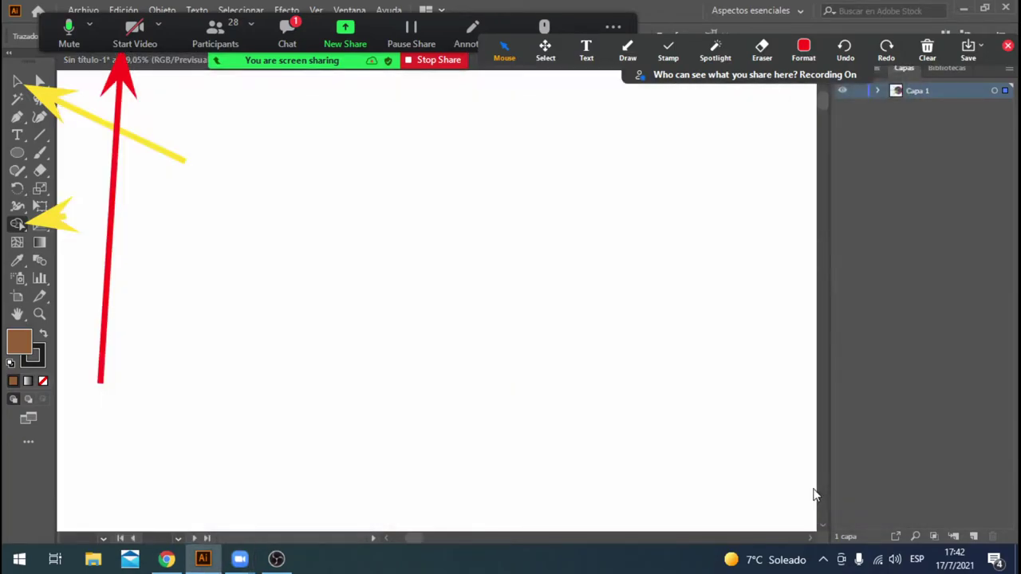
Step: Draw a large circle overlapping the artboard's right edge and fill it with magenta
{"action": "left_click", "coordinate": [17, 152]}
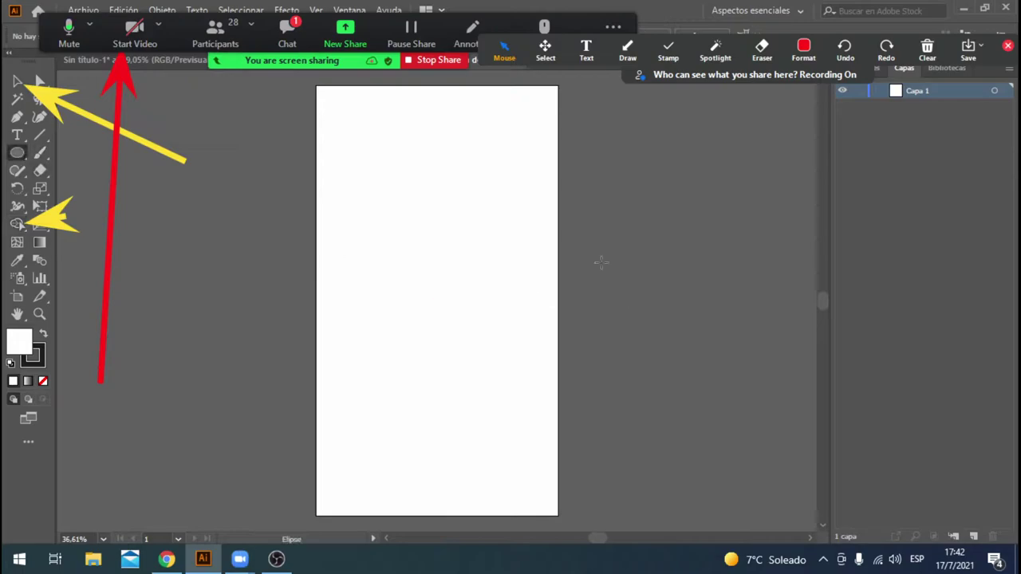
{"action": "left_click_drag", "start_coordinate": [396, 142], "coordinate": [692, 438]}
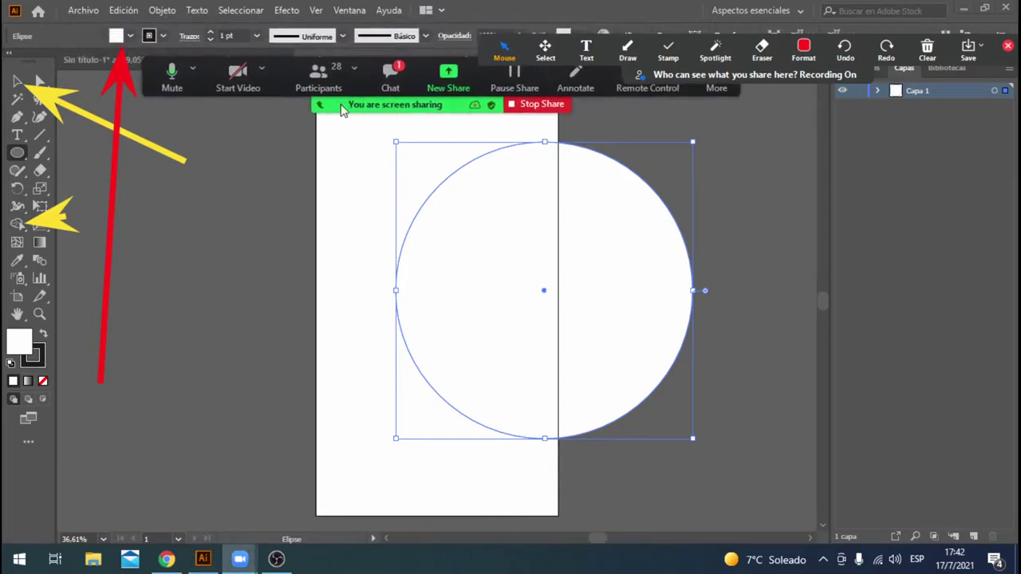
{"action": "left_click", "coordinate": [130, 36]}
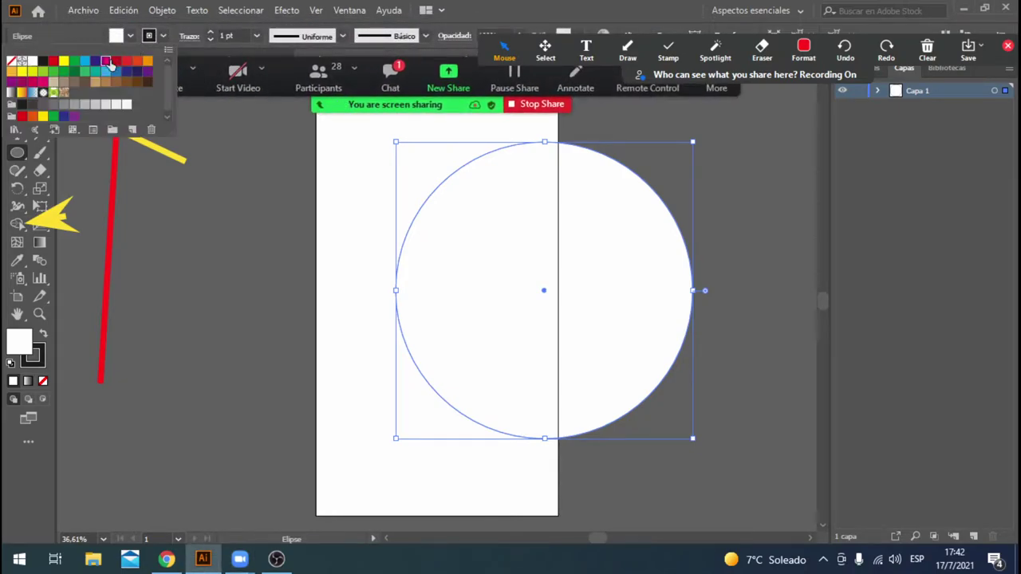
{"action": "left_click", "coordinate": [107, 61]}
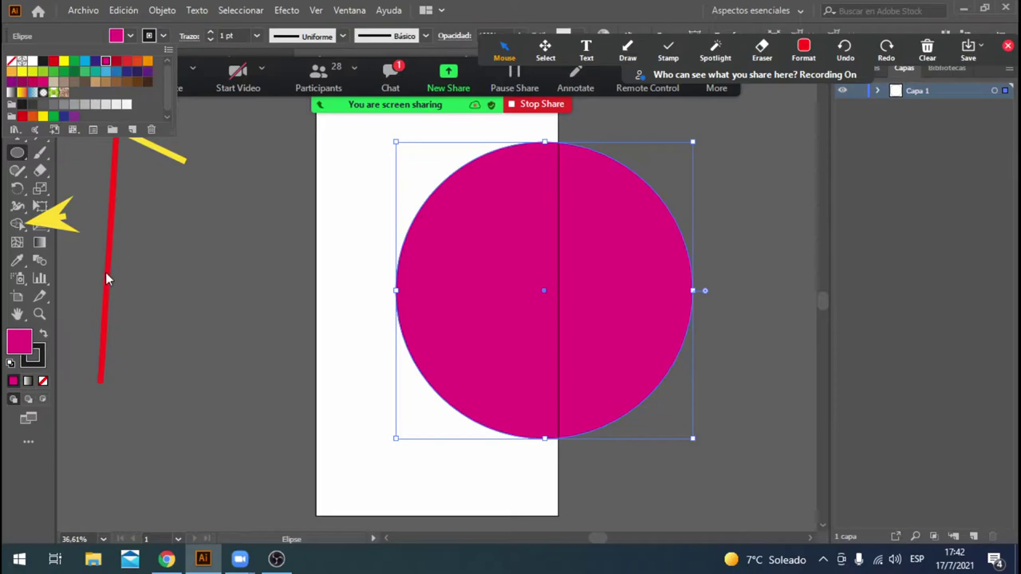
Step: Copy and paste the magenta circle, scale the copy down proportionally and place it in the middle of the large circle
{"action": "left_click", "coordinate": [123, 11]}
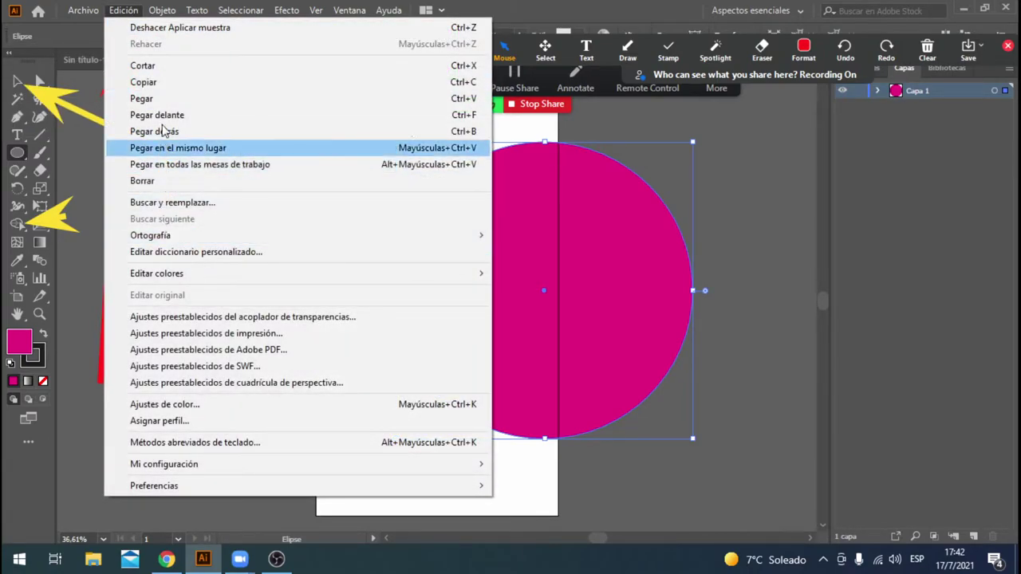
{"action": "left_click", "coordinate": [144, 82]}
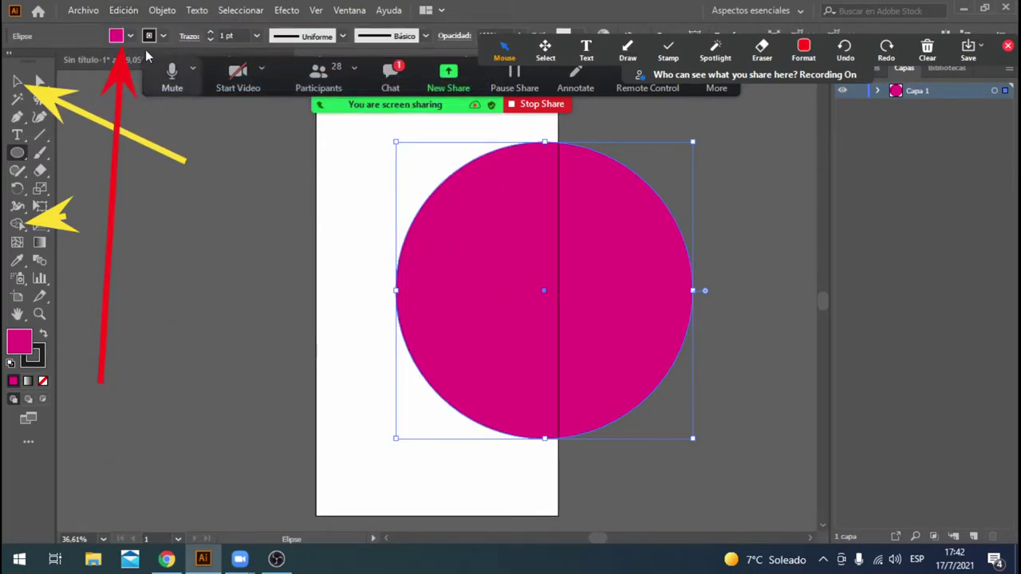
{"action": "left_click", "coordinate": [119, 11]}
{"action": "left_click", "coordinate": [164, 98]}
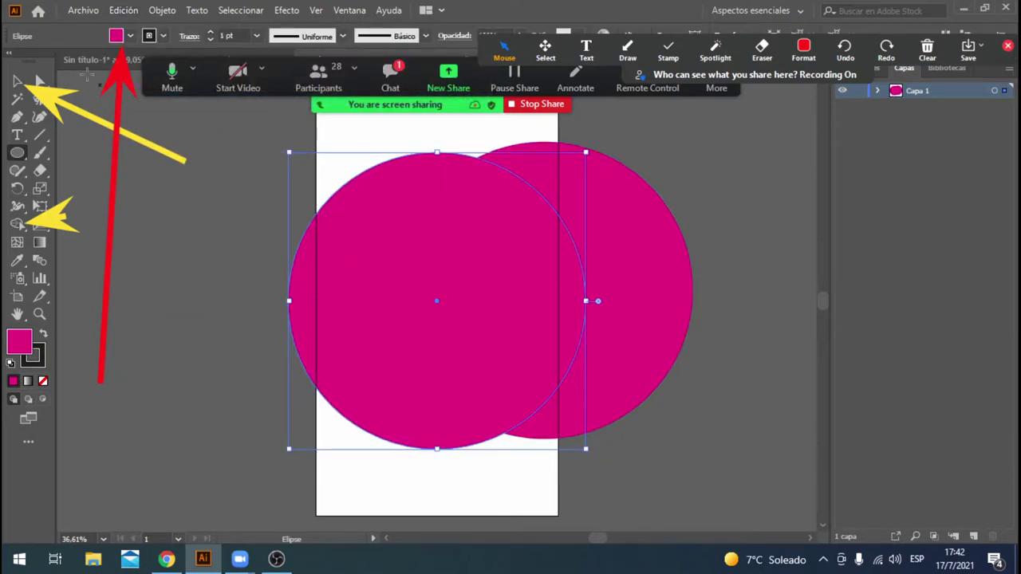
{"action": "left_click", "coordinate": [18, 81]}
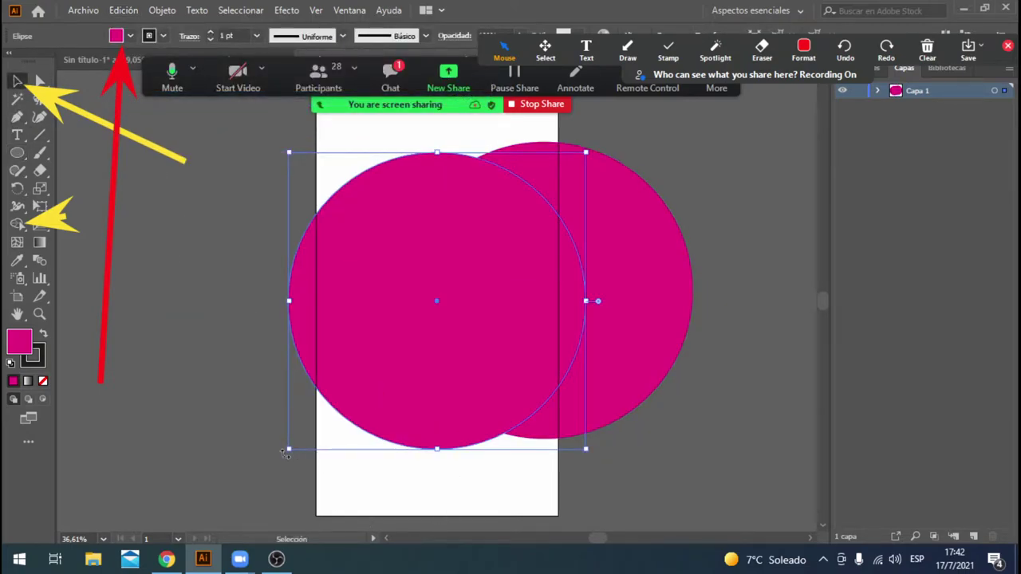
{"action": "left_click_drag", "start_coordinate": [288, 448], "coordinate": [400, 336]}
{"action": "left_click_drag", "start_coordinate": [496, 283], "coordinate": [553, 328]}
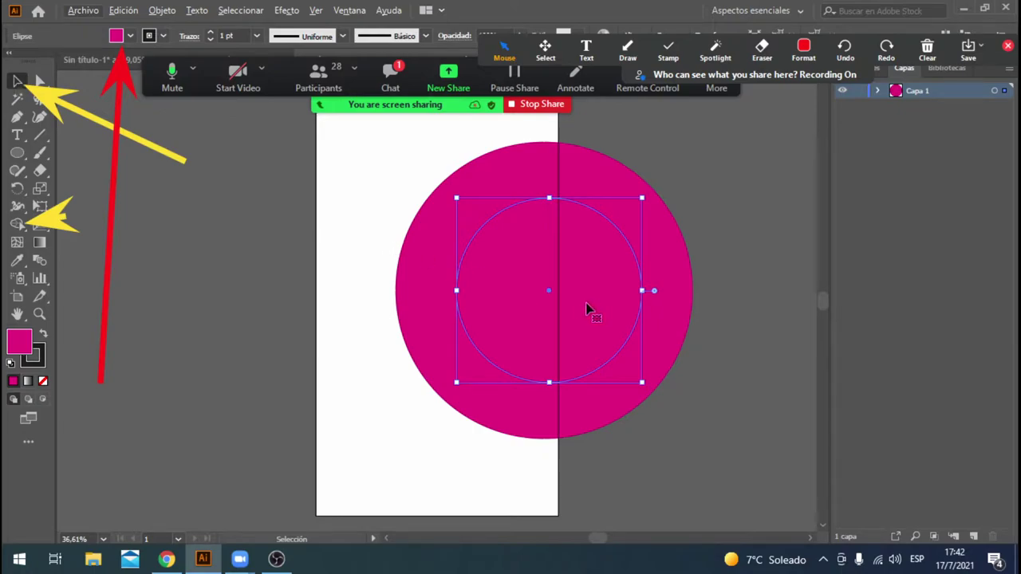
Step: Duplicate the inner circle, scale the duplicate down to about two thirds and place it inside the other two circles
{"action": "left_click_drag", "start_coordinate": [502, 317], "coordinate": [270, 331]}
{"action": "left_click_drag", "start_coordinate": [225, 396], "coordinate": [284, 336]}
{"action": "left_click_drag", "start_coordinate": [349, 313], "coordinate": [549, 327]}
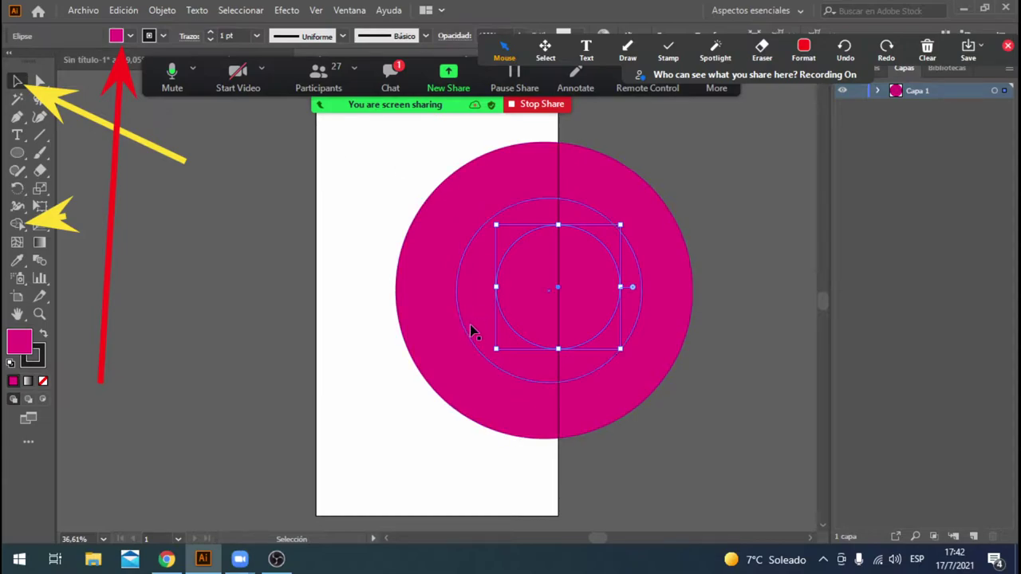
Step: Align the centres of all three circles horizontally and vertically so they are concentric, and deselect them
{"action": "left_click_drag", "start_coordinate": [745, 506], "coordinate": [510, 120]}
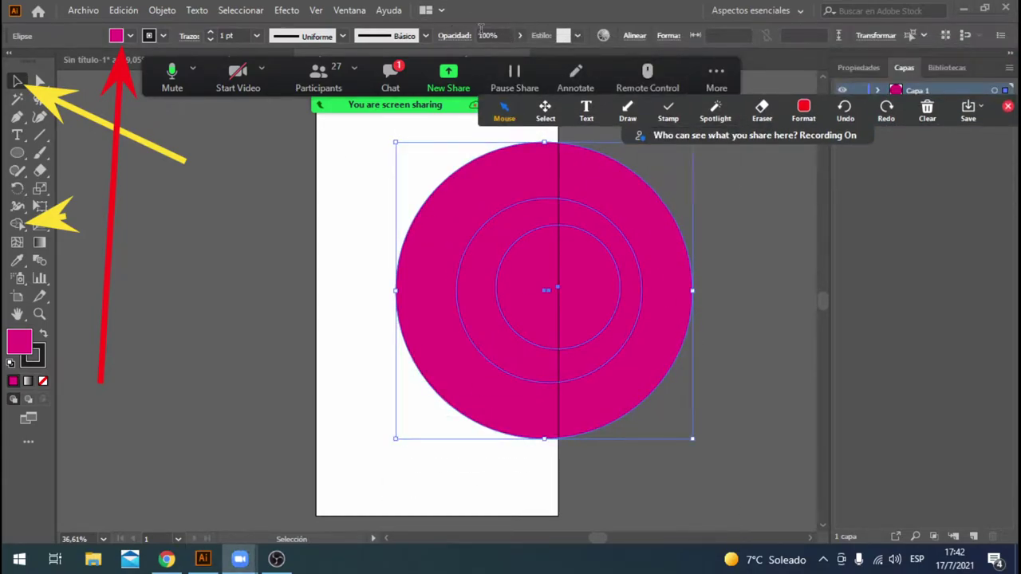
{"action": "left_click", "coordinate": [635, 37]}
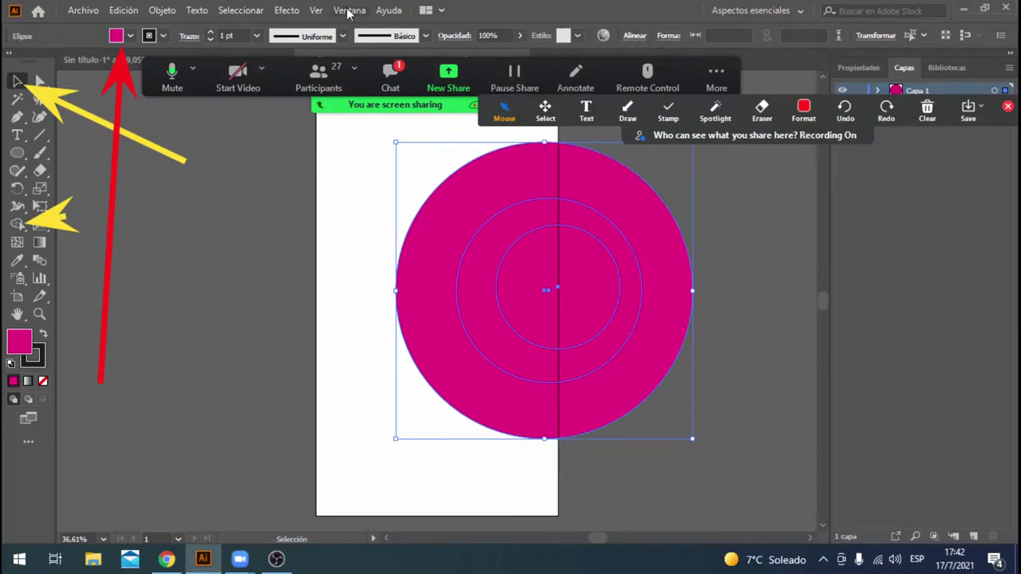
{"action": "left_click", "coordinate": [350, 9]}
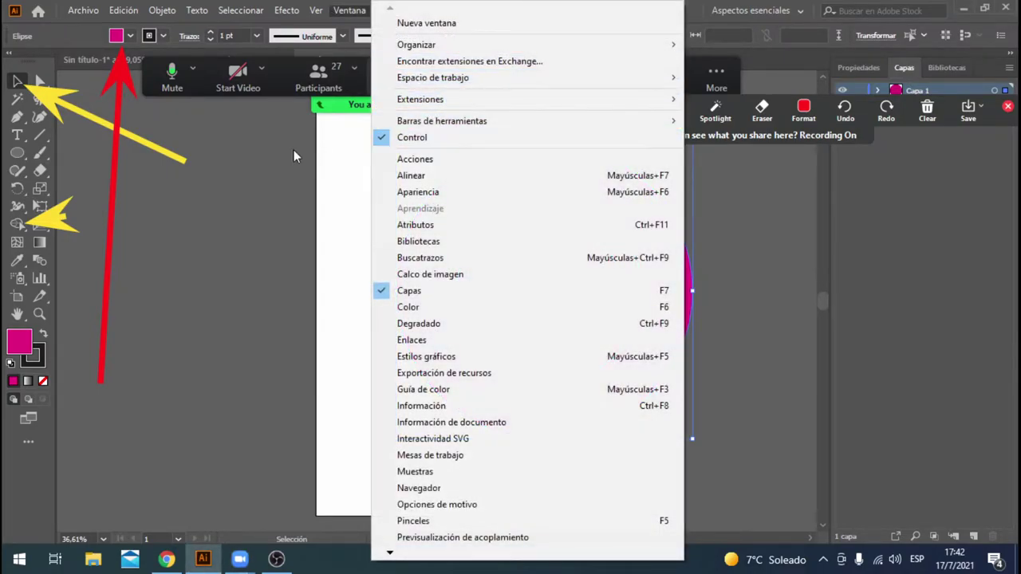
{"action": "left_click", "coordinate": [703, 6]}
{"action": "left_click", "coordinate": [638, 36]}
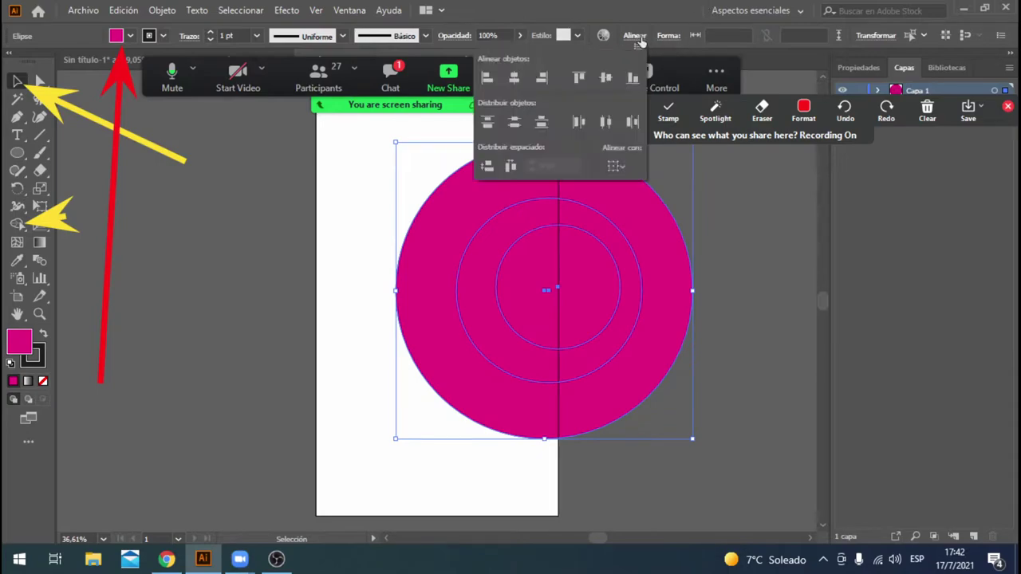
{"action": "left_click", "coordinate": [514, 122]}
{"action": "left_click", "coordinate": [519, 80]}
{"action": "left_click", "coordinate": [522, 81]}
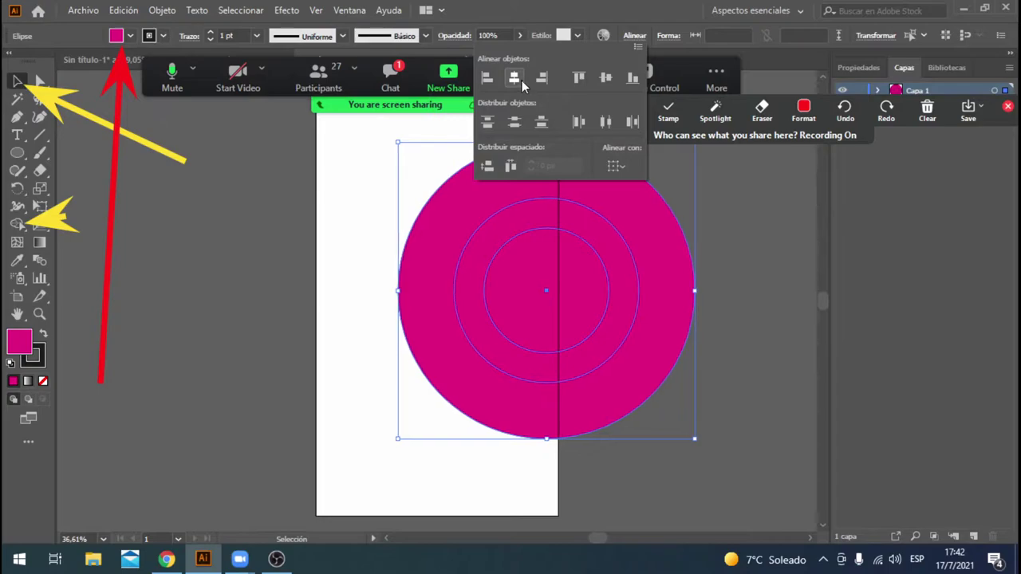
{"action": "left_click", "coordinate": [372, 192]}
{"action": "left_click", "coordinate": [363, 182]}
Step: Draw three straight lines from outside the circles at the upper left, lower left and bottom, converging inside the smallest circle
{"action": "key", "text": "backslash"}
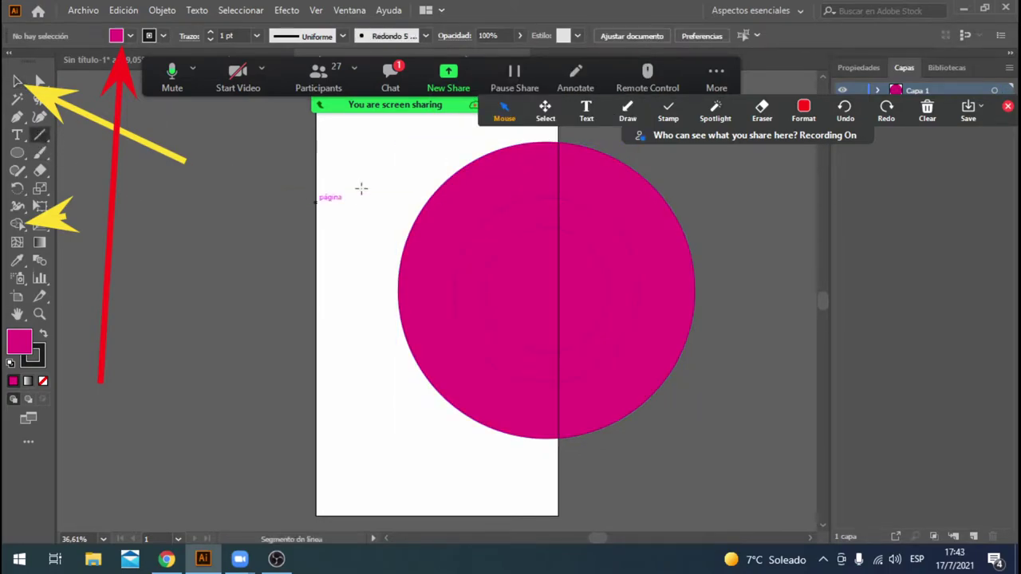
{"action": "mouse_move", "coordinate": [263, 122]}
{"action": "left_mouse_down"}
{"action": "mouse_move", "coordinate": [502, 243]}
{"action": "mouse_move", "coordinate": [594, 276]}
{"action": "left_mouse_up"}
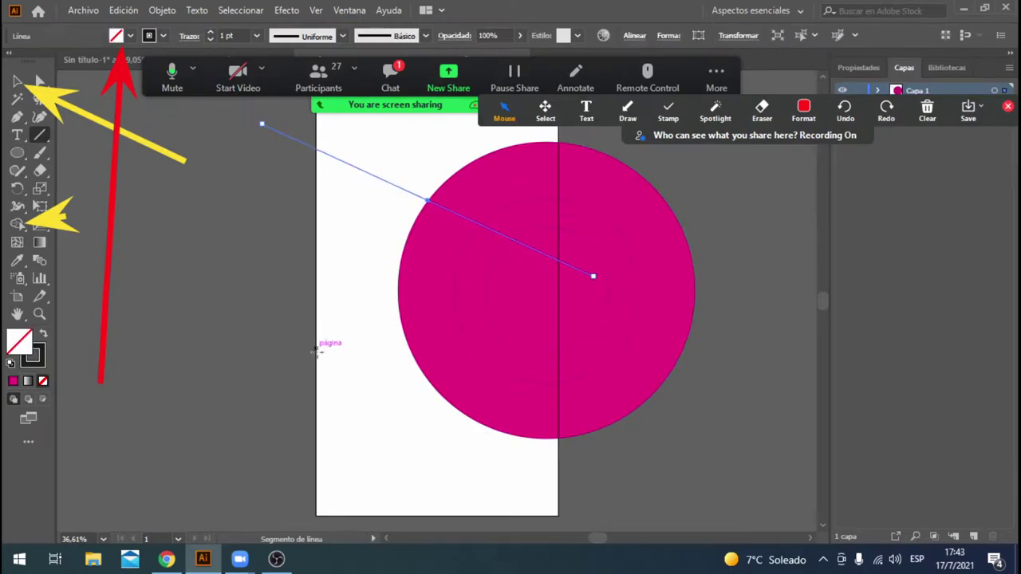
{"action": "left_click_drag", "start_coordinate": [238, 397], "coordinate": [644, 252]}
{"action": "left_click_drag", "start_coordinate": [430, 500], "coordinate": [582, 272]}
{"action": "left_click", "coordinate": [17, 81]}
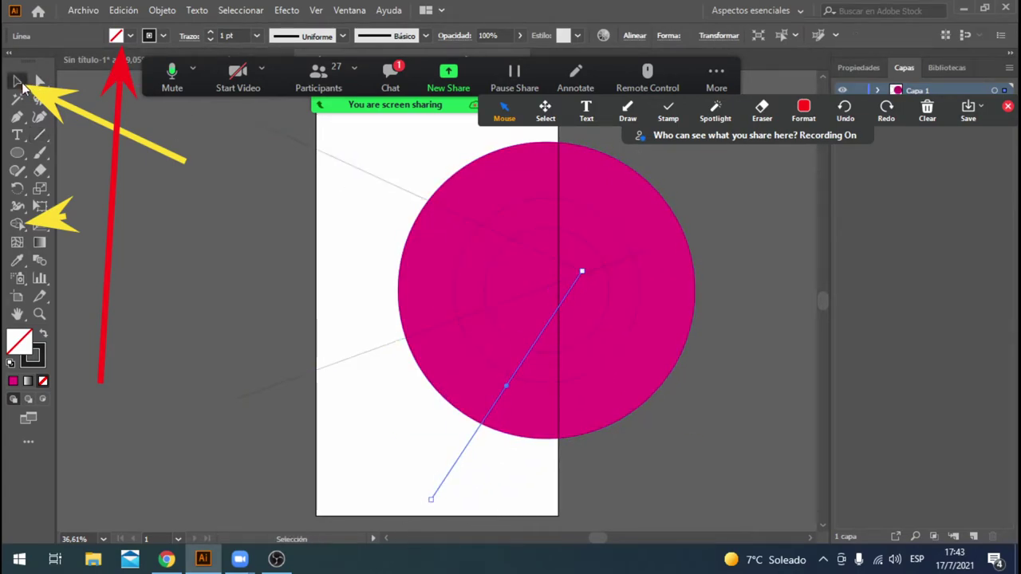
{"action": "key", "text": "ctrl+a"}
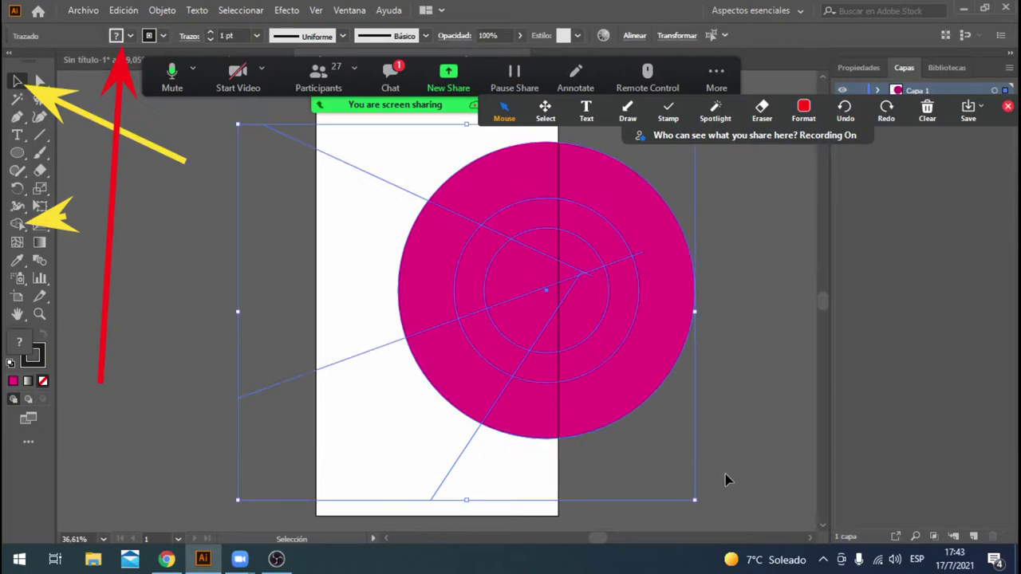
{"action": "left_click", "coordinate": [26, 229]}
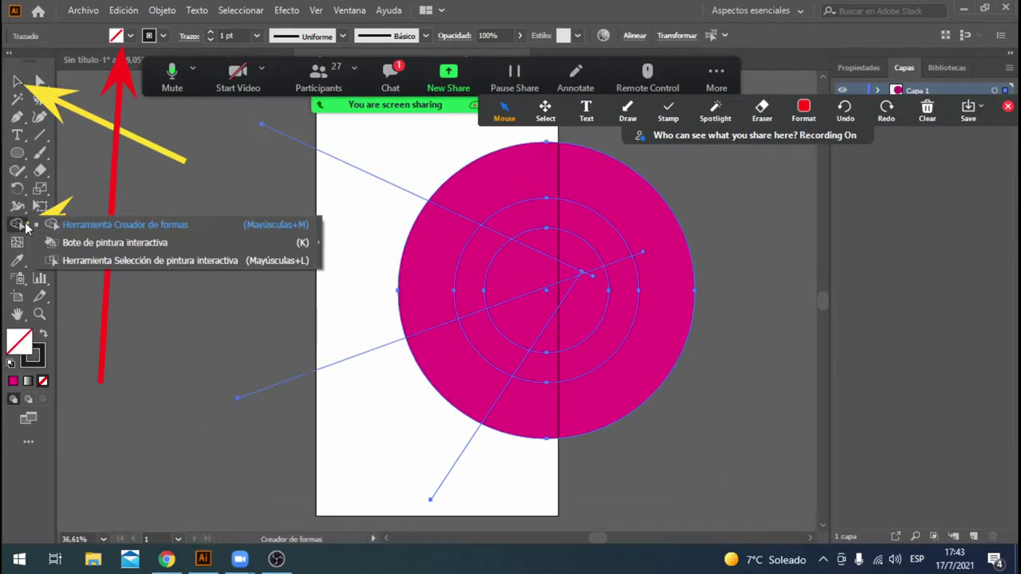
{"action": "left_click", "coordinate": [26, 229]}
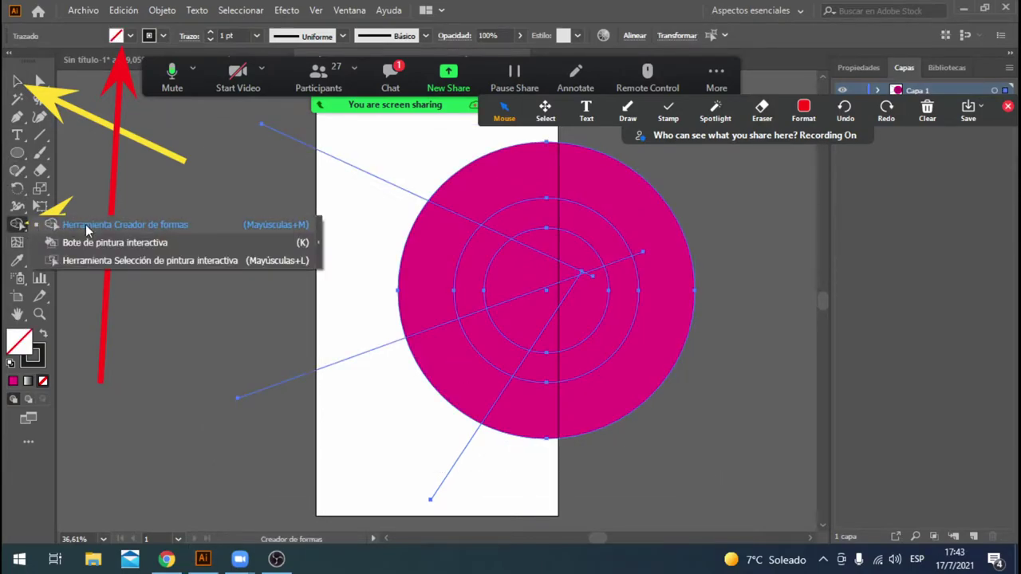
{"action": "left_click", "coordinate": [130, 35]}
{"action": "left_click", "coordinate": [115, 62]}
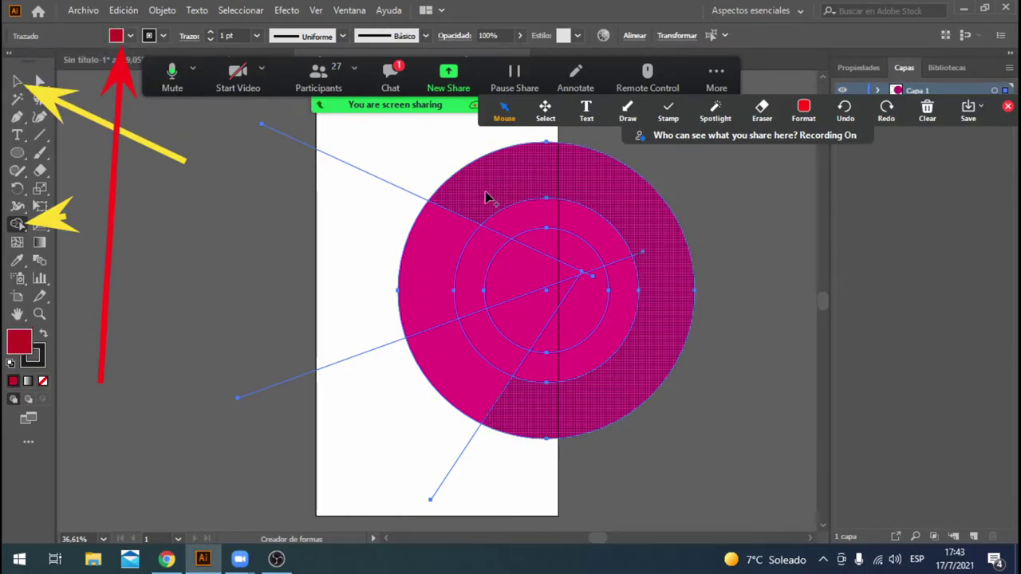
Step: Draw a vertical line through all the circles along the artboard's right edge, extending past the large circle at both ends
{"action": "key", "text": "backslash"}
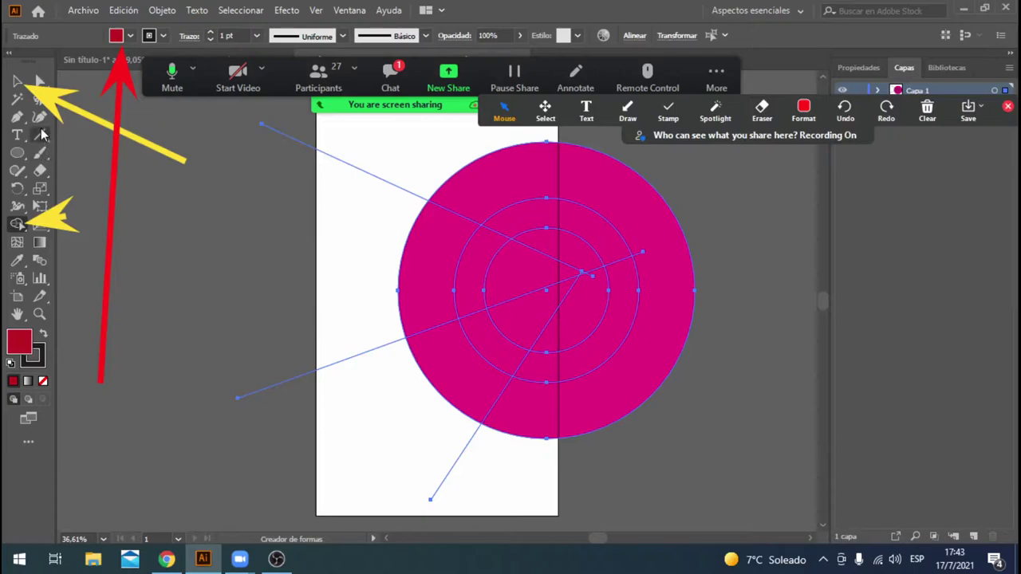
{"action": "key", "text": "ctrl+a"}
{"action": "left_click_drag", "start_coordinate": [561, 131], "coordinate": [557, 481]}
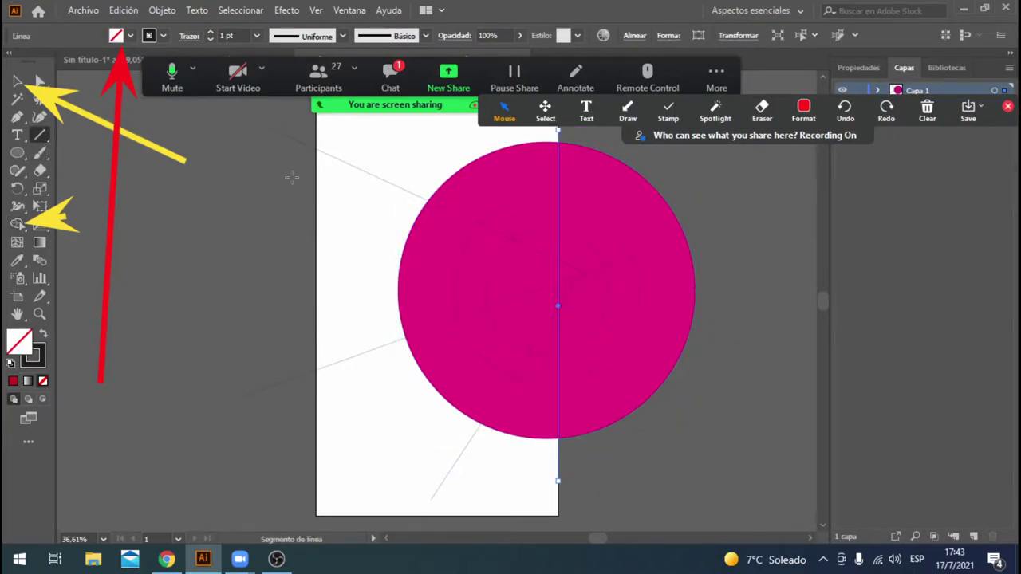
Step: Select all circles and lines and fill the outer ring's upper-left section dark brown with the Shape Builder
{"action": "left_click", "coordinate": [18, 80]}
{"action": "key", "text": "ctrl+a"}
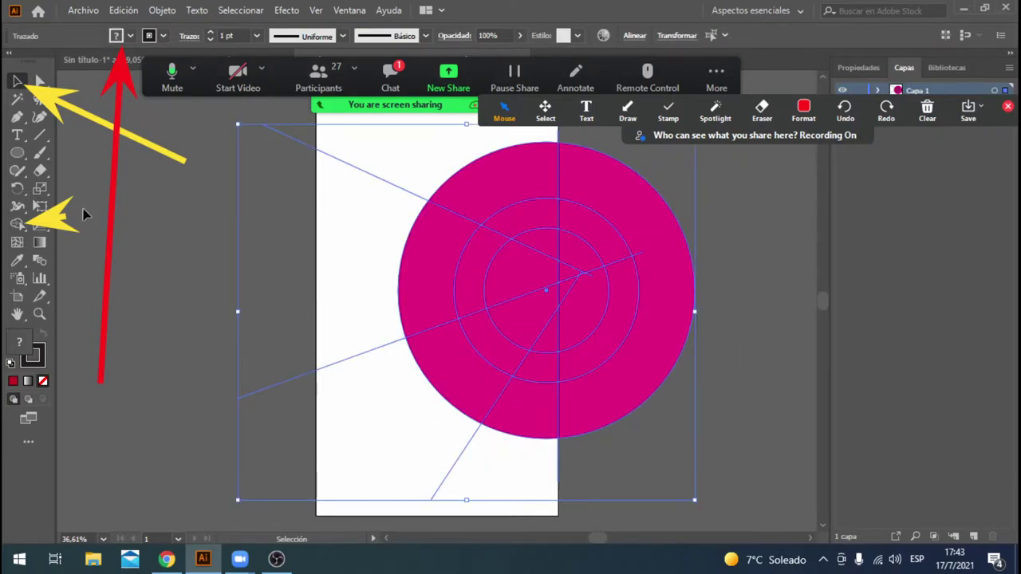
{"action": "left_click", "coordinate": [22, 226]}
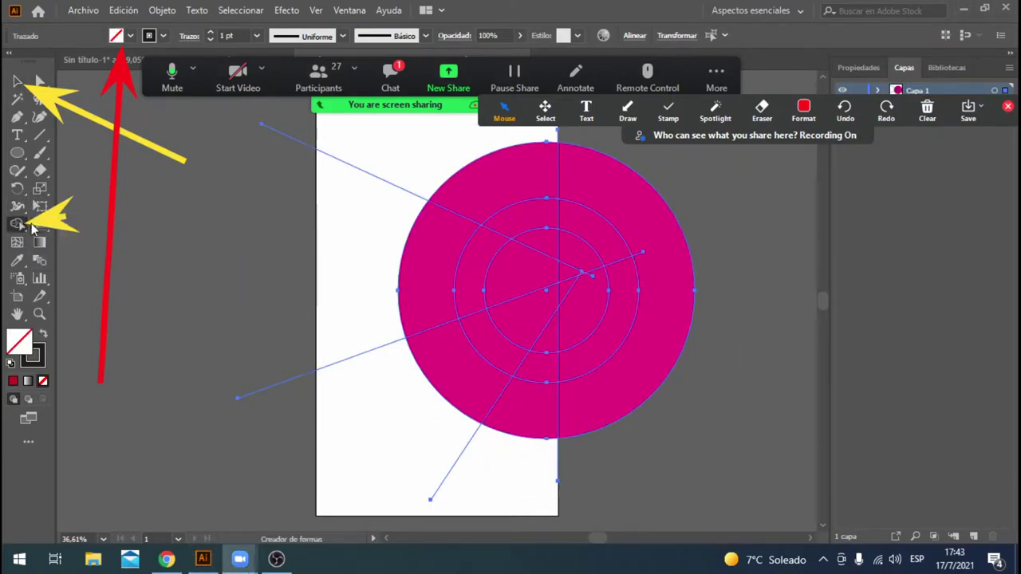
{"action": "left_click", "coordinate": [130, 35]}
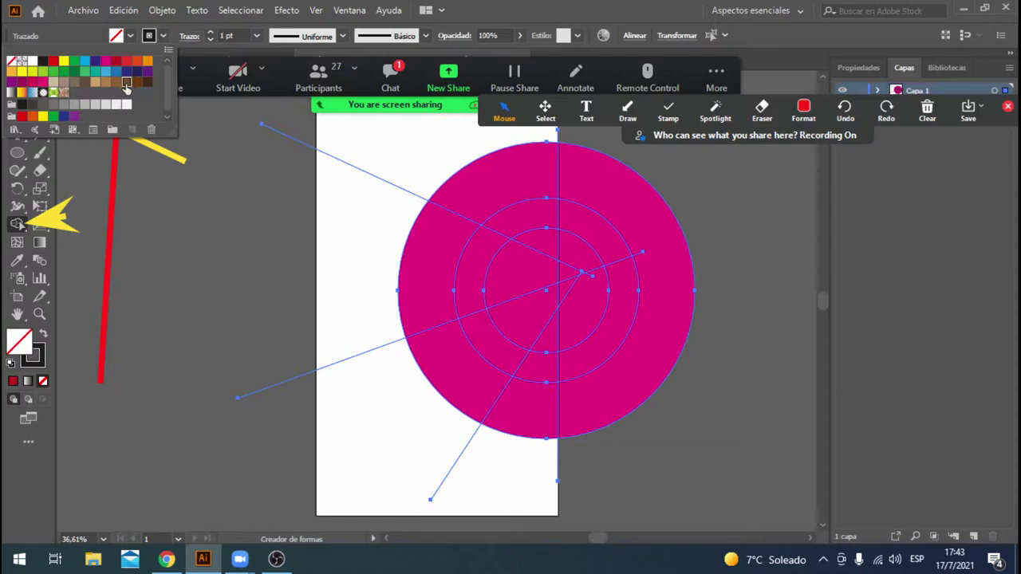
{"action": "left_click", "coordinate": [121, 90]}
{"action": "left_click", "coordinate": [481, 189]}
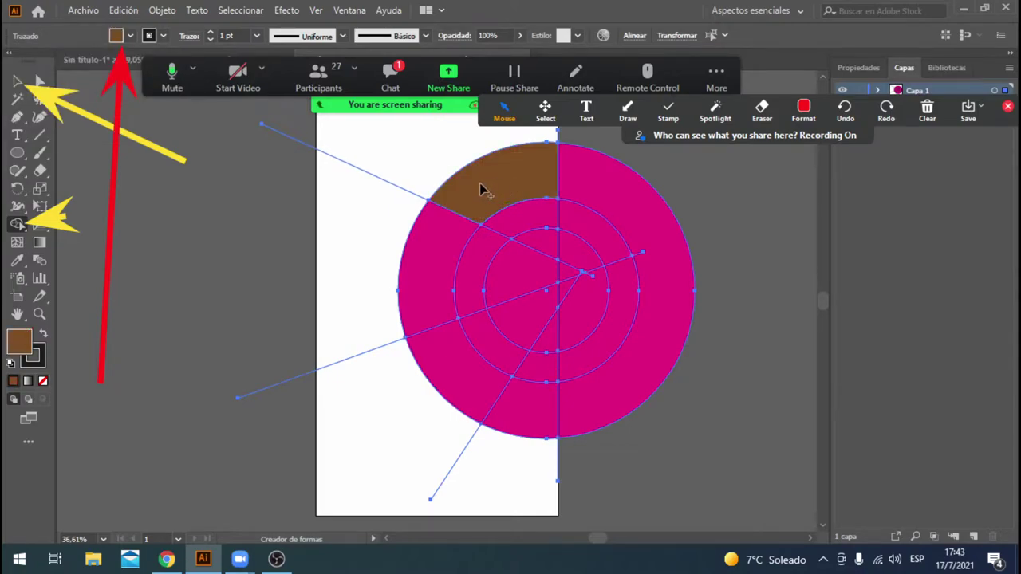
Step: Fill the outer ring's left section dark red and its lower-left section light grey with the Shape Builder
{"action": "left_click", "coordinate": [130, 35]}
{"action": "left_click", "coordinate": [116, 76]}
{"action": "left_click", "coordinate": [410, 223]}
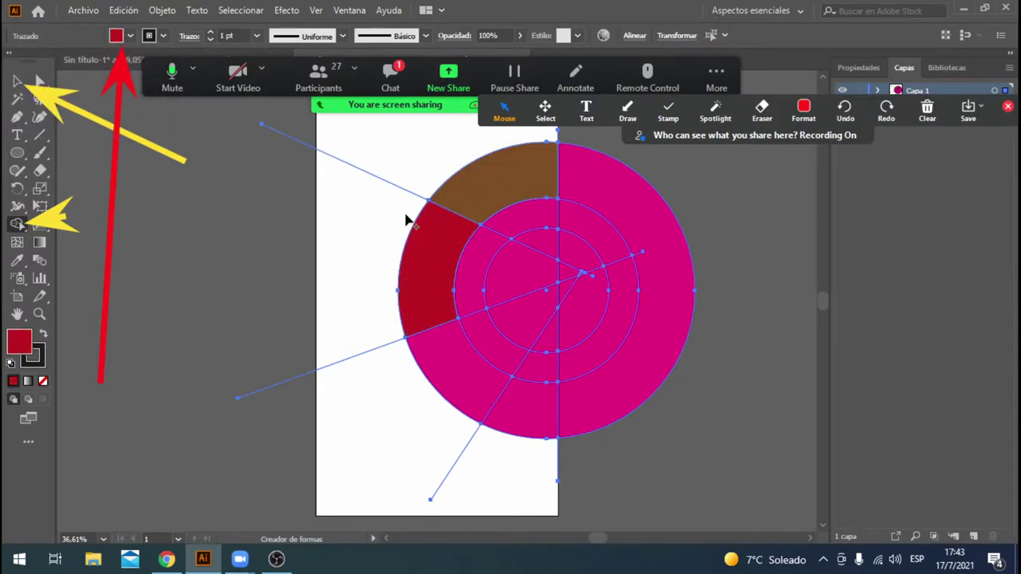
{"action": "left_click", "coordinate": [130, 35]}
{"action": "left_click", "coordinate": [94, 107]}
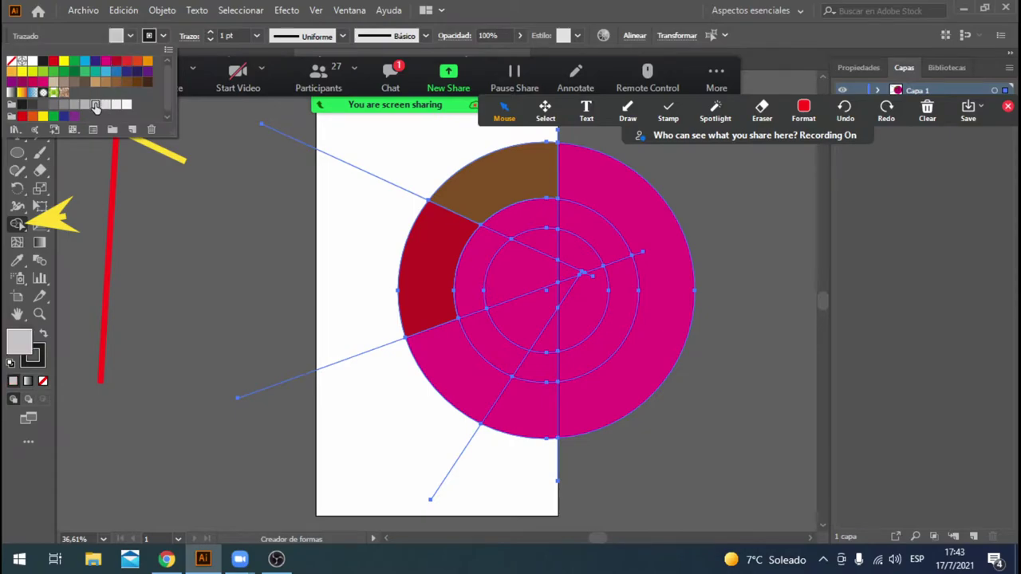
{"action": "left_click", "coordinate": [448, 365]}
Step: Fill the outer ring's bottom section, between the lowest slanted line and the vertical line, with light brown
{"action": "left_click", "coordinate": [130, 35]}
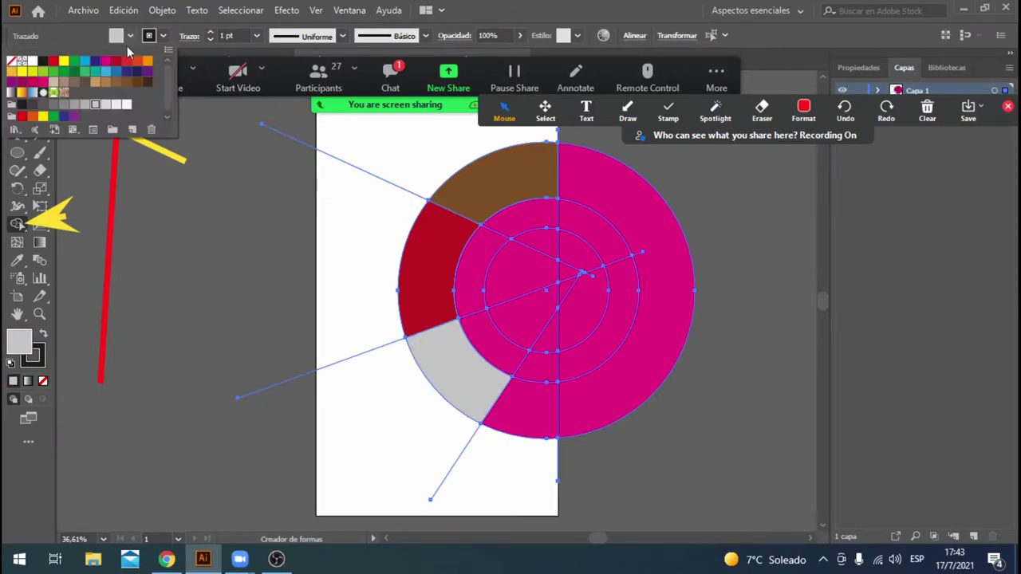
{"action": "left_click", "coordinate": [118, 84]}
{"action": "left_click", "coordinate": [520, 407]}
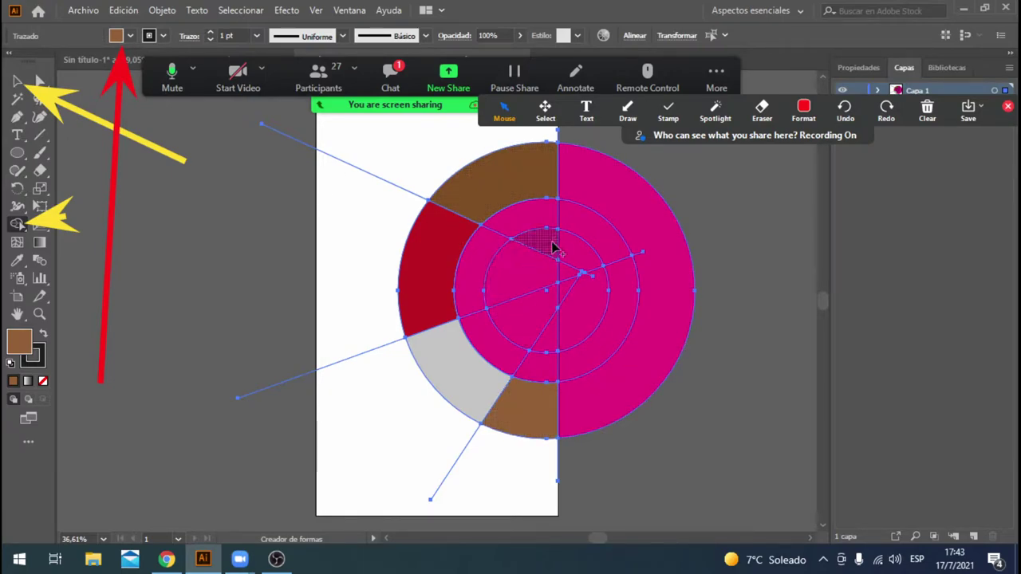
Step: Check the meeting chat, minimize it, and move the meeting controls clear of the document names and artboard
{"action": "left_click", "coordinate": [529, 332]}
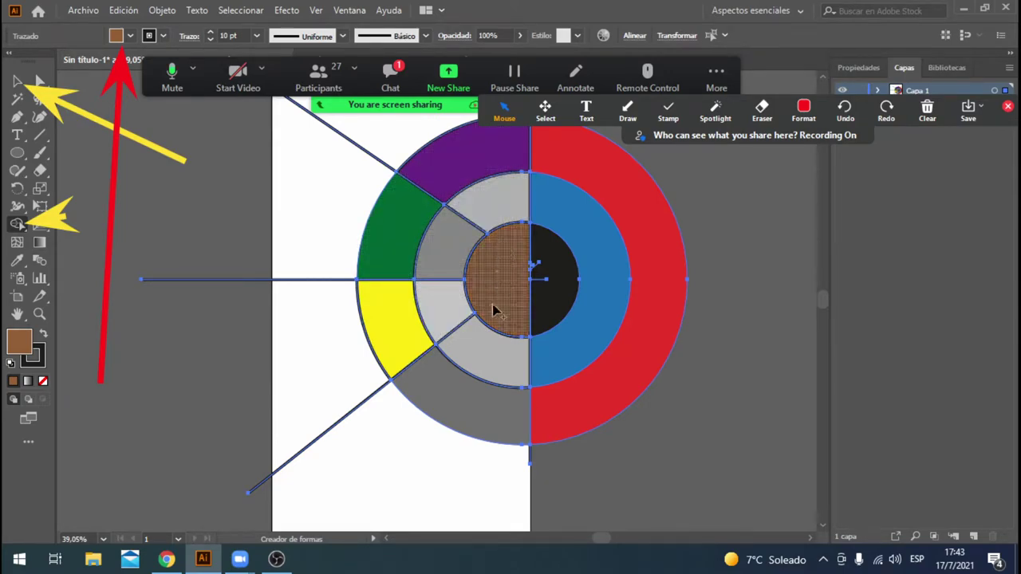
{"action": "left_click", "coordinate": [390, 77]}
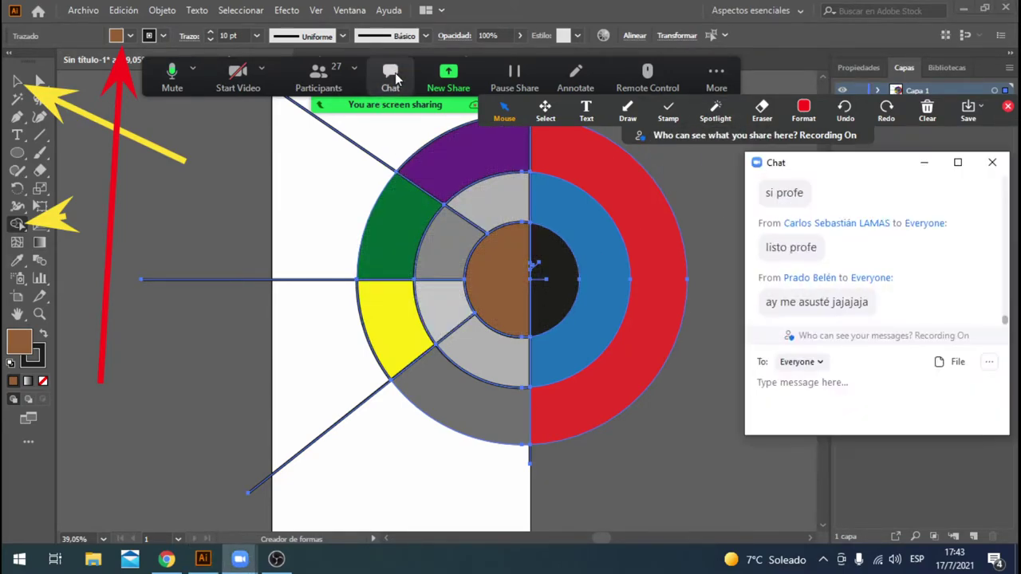
{"action": "left_click", "coordinate": [926, 165]}
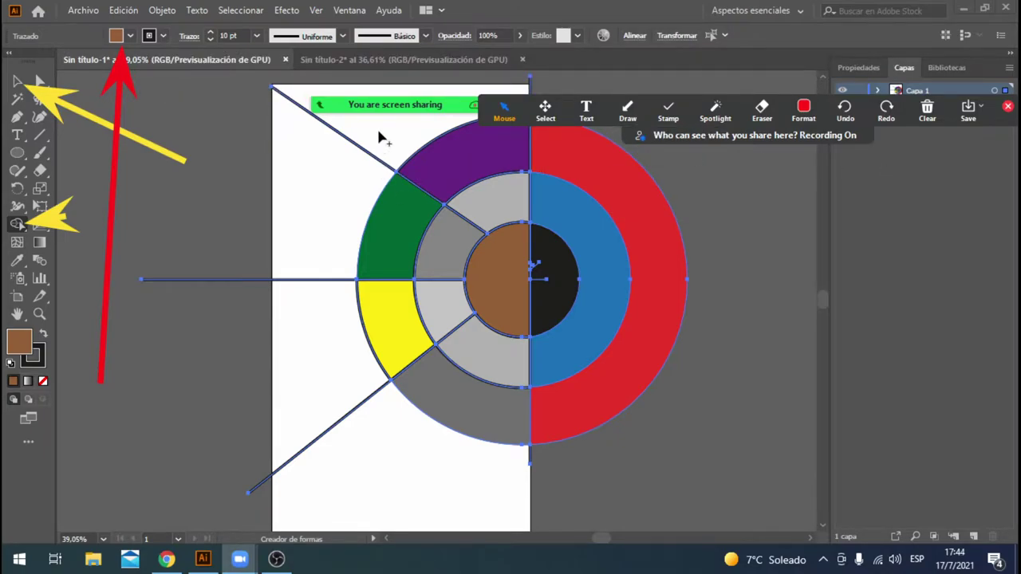
{"action": "left_click_drag", "start_coordinate": [374, 114], "coordinate": [651, 41]}
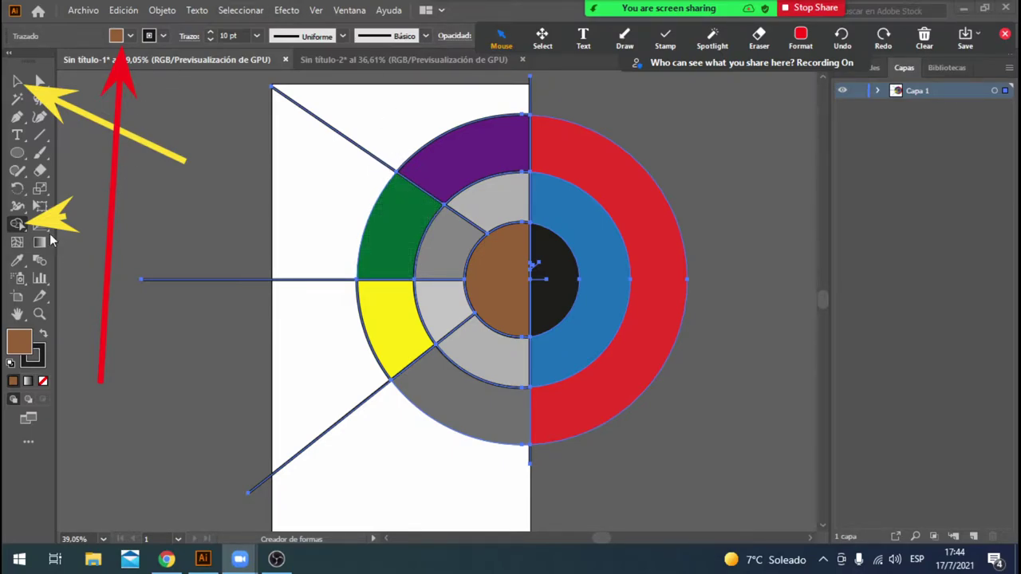
Step: Remove the stub of the vertical line above the circles with the Shape Builder
{"action": "left_click", "coordinate": [20, 226]}
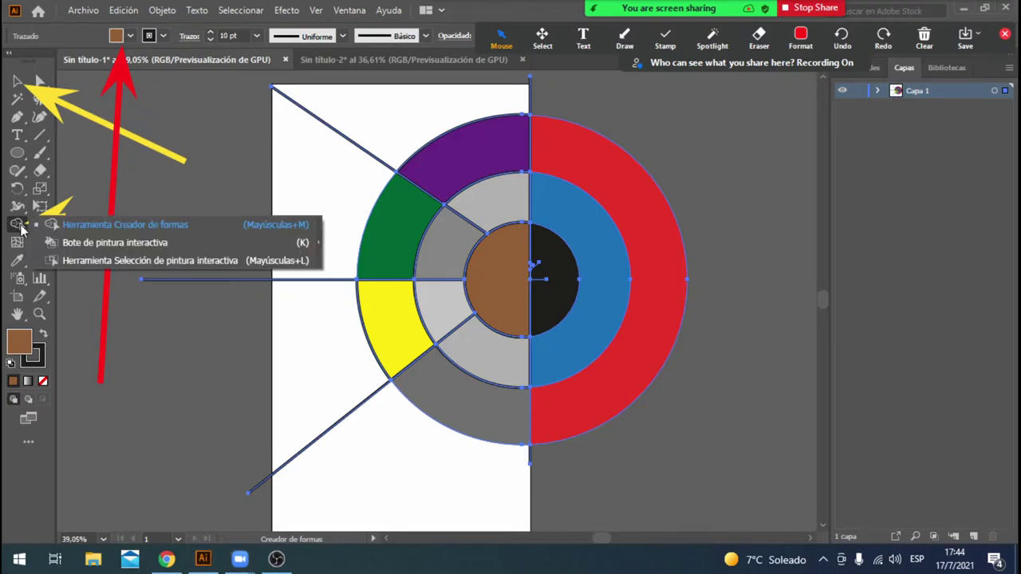
{"action": "left_click", "coordinate": [117, 224]}
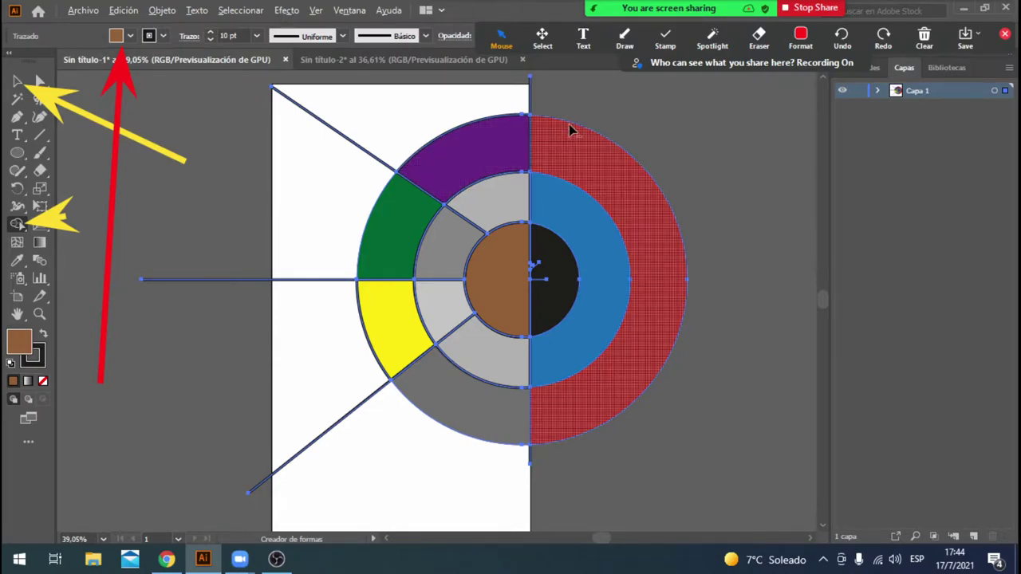
{"action": "left_click", "coordinate": [531, 100], "text": "alt"}
Step: Try removing the line ends that extend left of the circles with the Shape Builder, and undo the removal
{"action": "left_click_drag", "start_coordinate": [306, 362], "coordinate": [336, 448]}
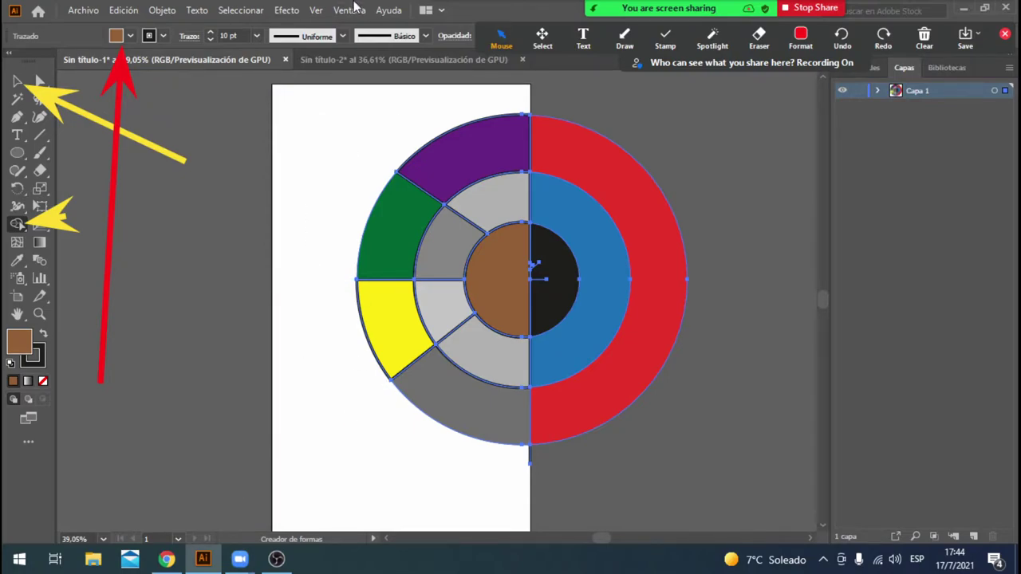
{"action": "key", "text": "ctrl+z"}
{"action": "key", "text": "ctrl+z"}
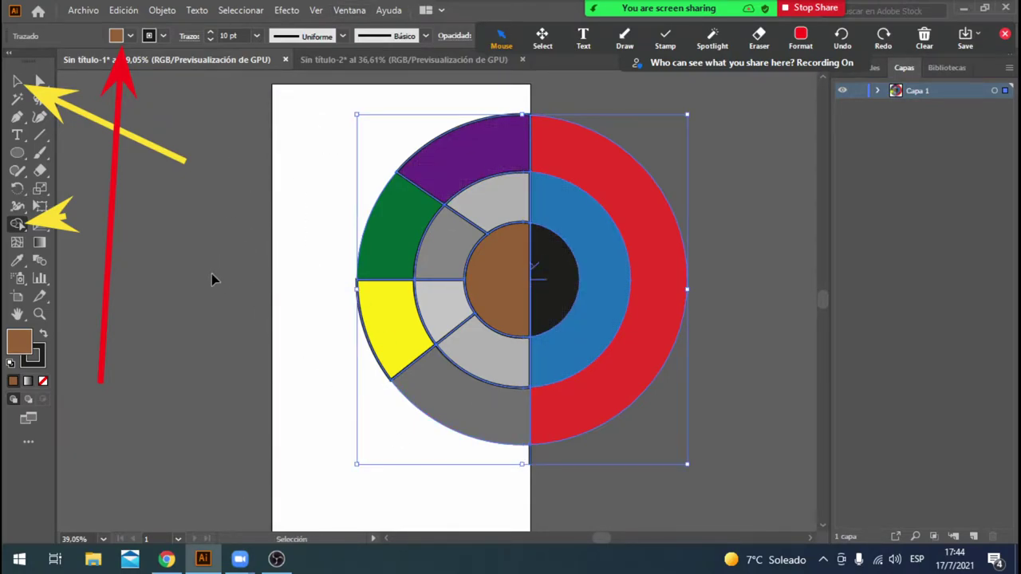
Step: Remove the upper-left, horizontal and lower-left line ends outside the circles with the Shape Builder
{"action": "left_click", "coordinate": [339, 136], "text": "alt"}
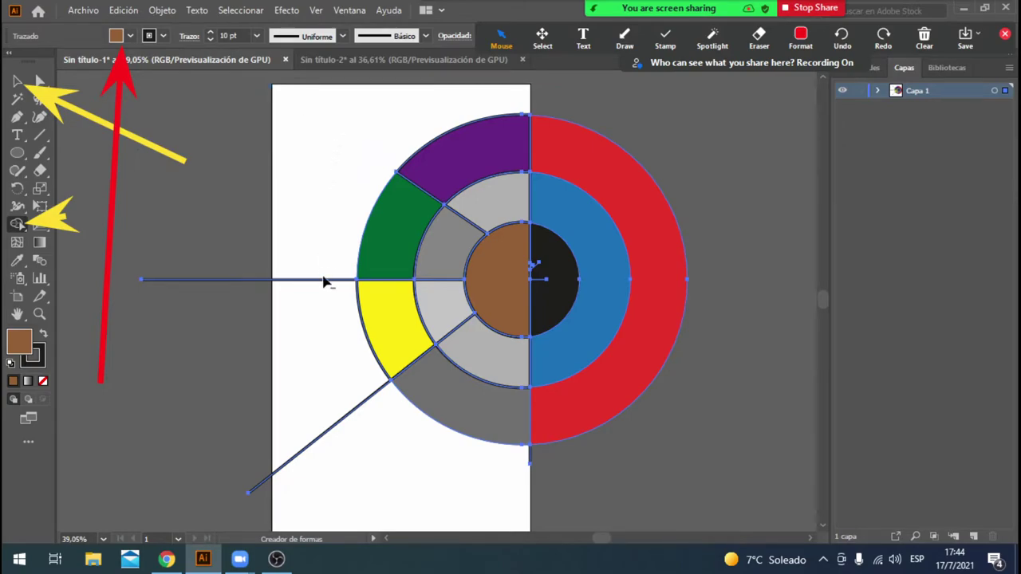
{"action": "left_click", "coordinate": [325, 280], "text": "alt"}
{"action": "left_click", "coordinate": [331, 432], "text": "alt"}
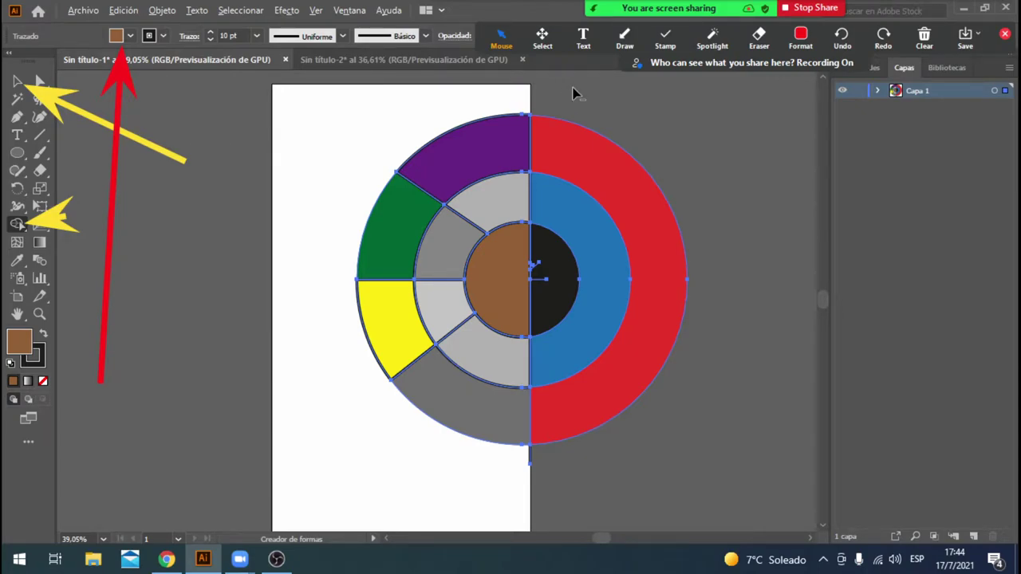
Step: Try removing the red, blue and black sections right of the vertical line, and undo back to the lower-left line end
{"action": "mouse_move", "coordinate": [564, 99]}
{"action": "left_mouse_down"}
{"action": "mouse_move", "coordinate": [550, 146]}
{"action": "mouse_move", "coordinate": [548, 242]}
{"action": "left_mouse_up"}
{"action": "left_click_drag", "start_coordinate": [557, 296], "coordinate": [556, 308]}
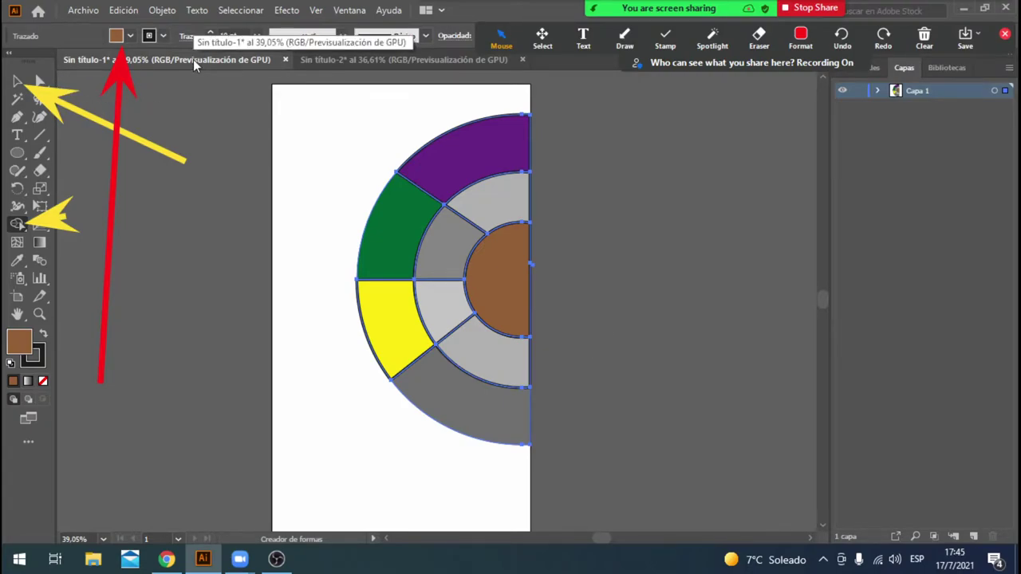
{"action": "key", "text": "ctrl+z"}
{"action": "key", "text": "ctrl+z"}
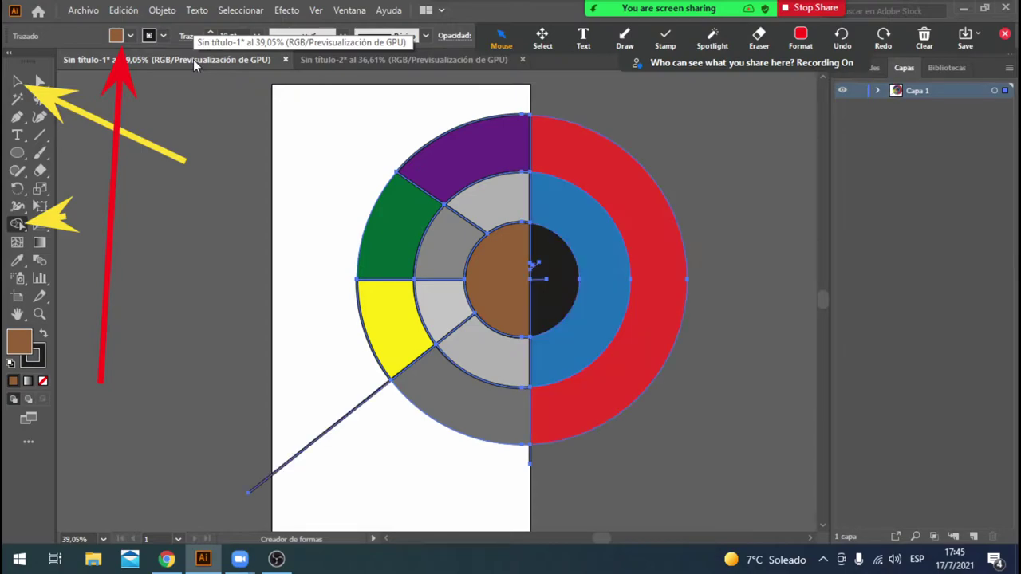
Step: Remove the lower-left line end and all sections right of the vertical line with the Shape Builder
{"action": "left_click", "coordinate": [348, 424], "text": "alt"}
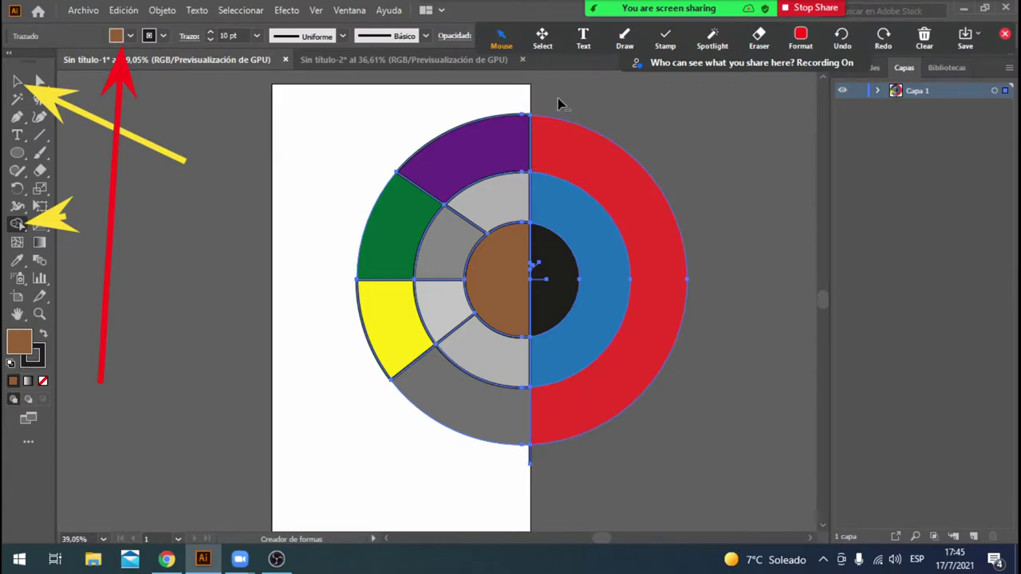
{"action": "mouse_move", "coordinate": [558, 98]}
{"action": "left_mouse_down"}
{"action": "mouse_move", "coordinate": [549, 288]}
{"action": "mouse_move", "coordinate": [548, 266]}
{"action": "left_mouse_up"}
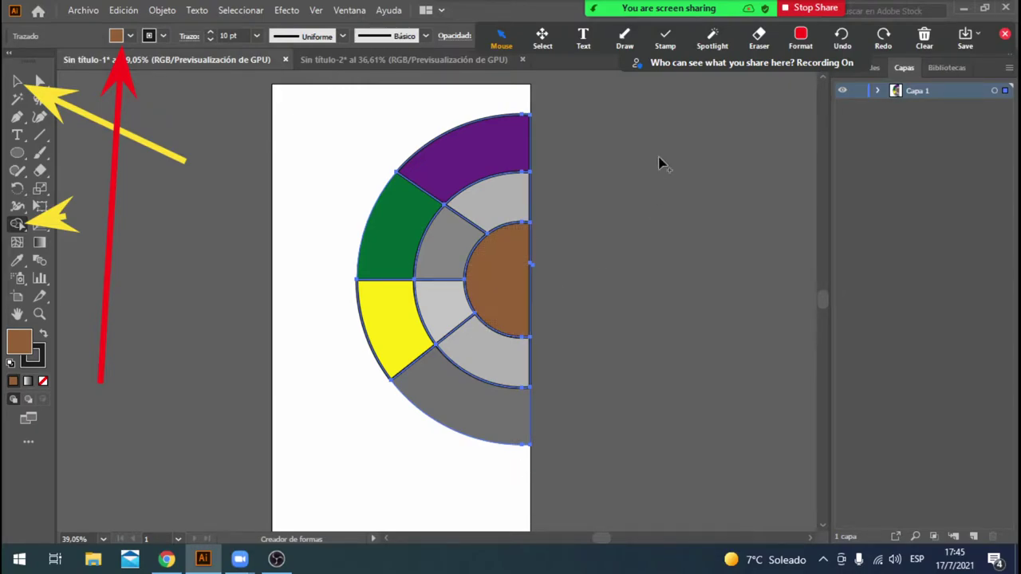
Step: Select all sections of the half-circle graphic, set their stroke to none, and deselect them
{"action": "key", "text": "v"}
{"action": "left_click", "coordinate": [174, 112]}
{"action": "left_click_drag", "start_coordinate": [299, 104], "coordinate": [614, 485]}
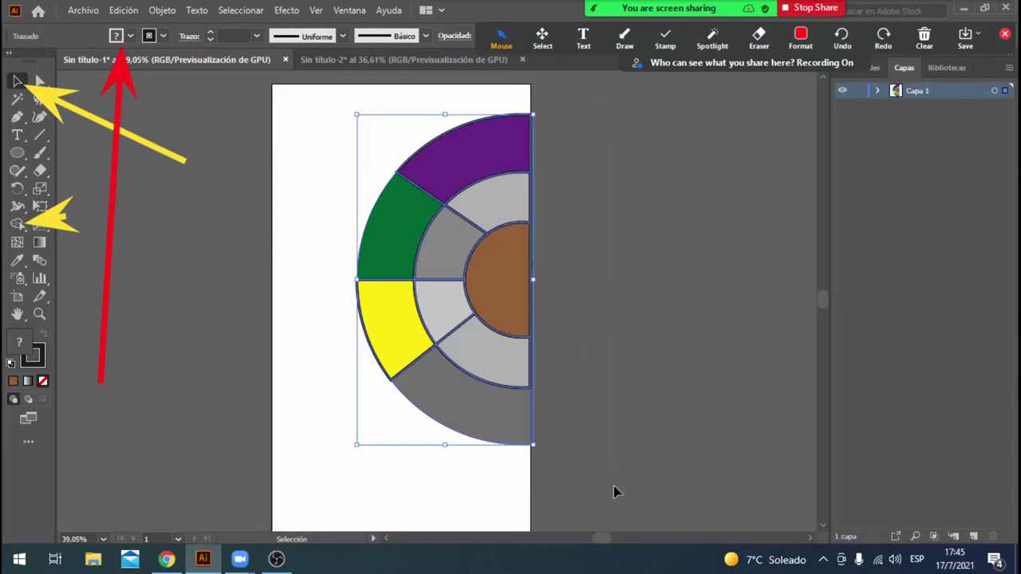
{"action": "left_click", "coordinate": [163, 36]}
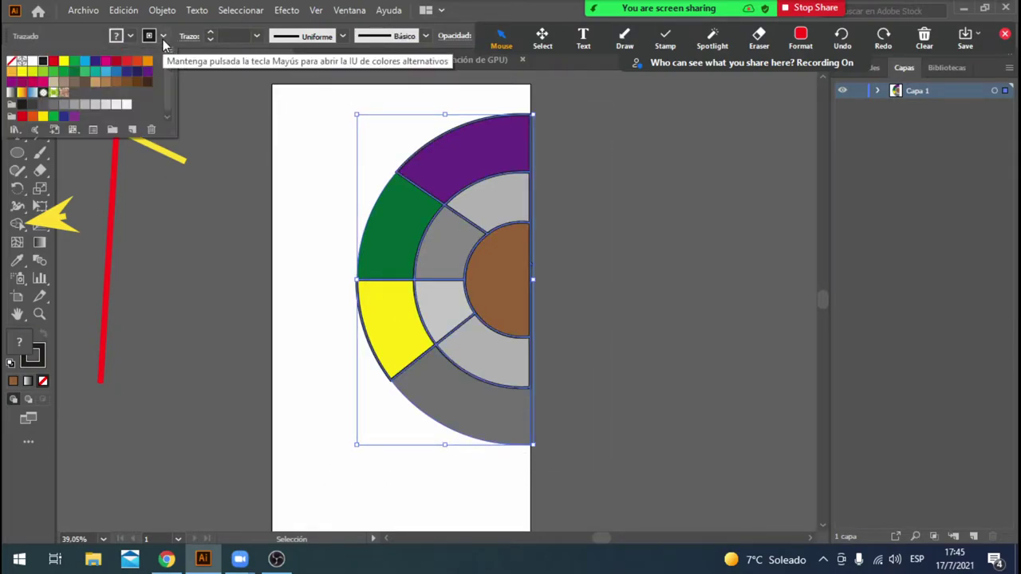
{"action": "left_click", "coordinate": [11, 61]}
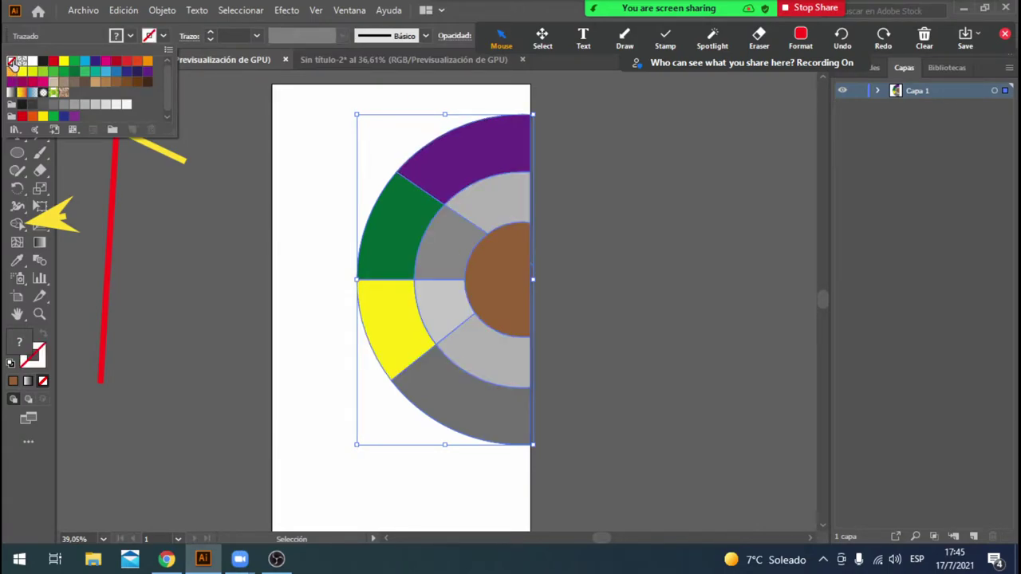
{"action": "left_click", "coordinate": [294, 243]}
{"action": "left_click", "coordinate": [678, 353]}
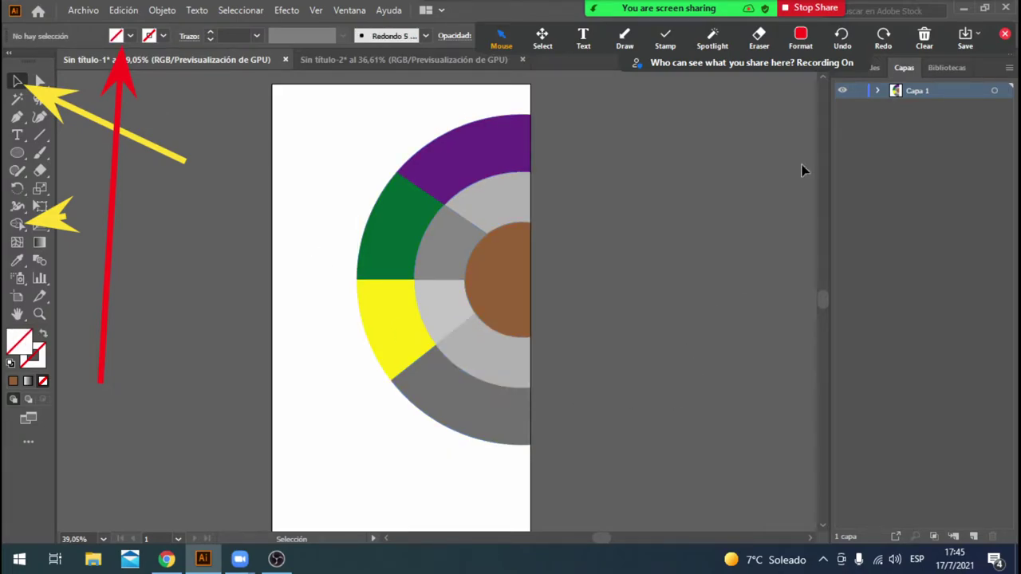
Step: Expand the Capa 1 layer and go through the separate paths it contains
{"action": "left_click", "coordinate": [877, 92]}
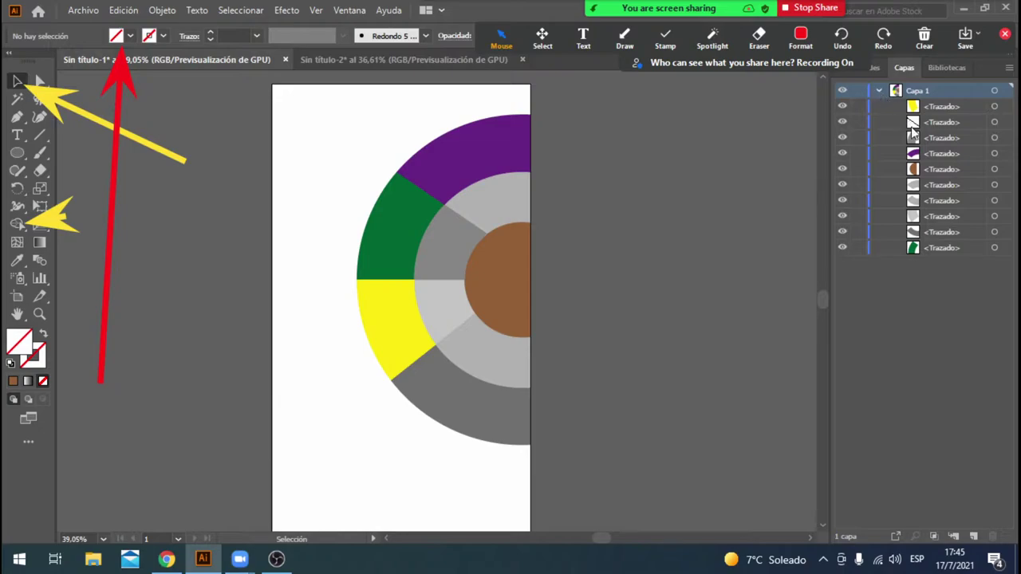
{"action": "left_click", "coordinate": [942, 246]}
{"action": "left_click", "coordinate": [943, 231]}
{"action": "left_click", "coordinate": [942, 200]}
{"action": "left_click", "coordinate": [943, 185]}
{"action": "left_click", "coordinate": [944, 153]}
{"action": "left_click", "coordinate": [944, 122]}
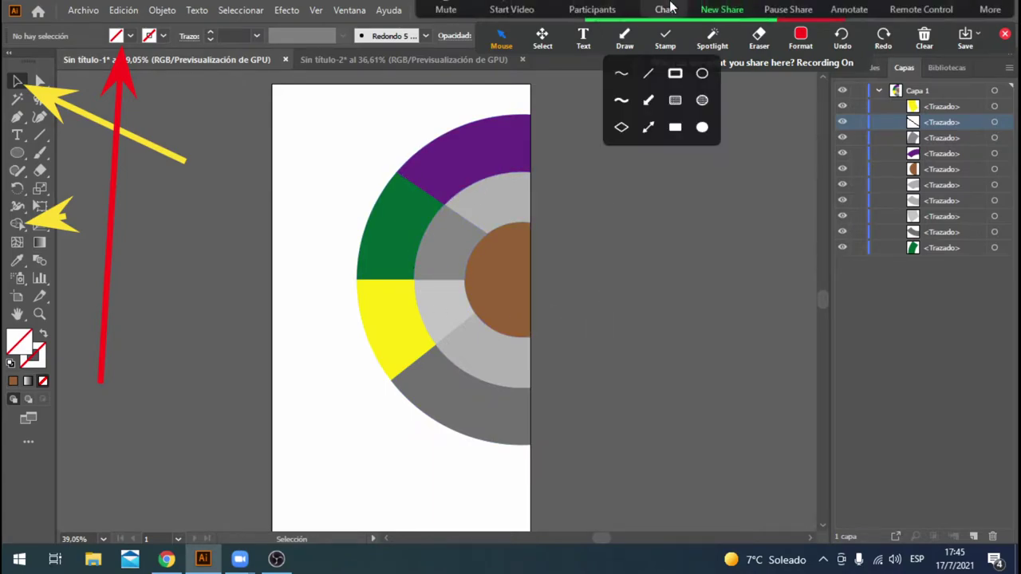
Step: Check the meeting's participant list, minimize it, and place the chat window beside the graphic
{"action": "left_click", "coordinate": [592, 9]}
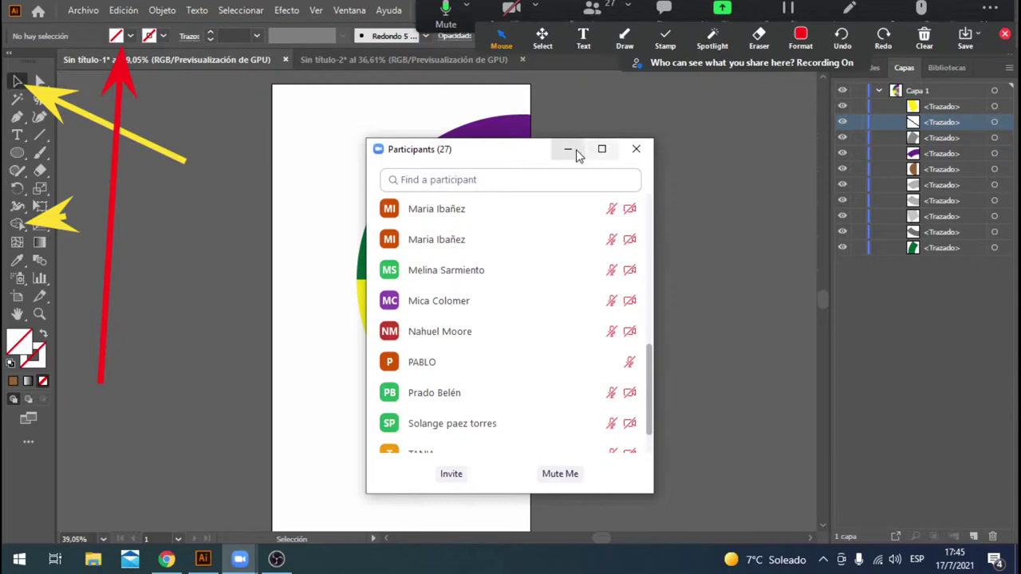
{"action": "left_click", "coordinate": [571, 152]}
{"action": "left_click", "coordinate": [664, 11]}
{"action": "left_click_drag", "start_coordinate": [808, 164], "coordinate": [609, 125]}
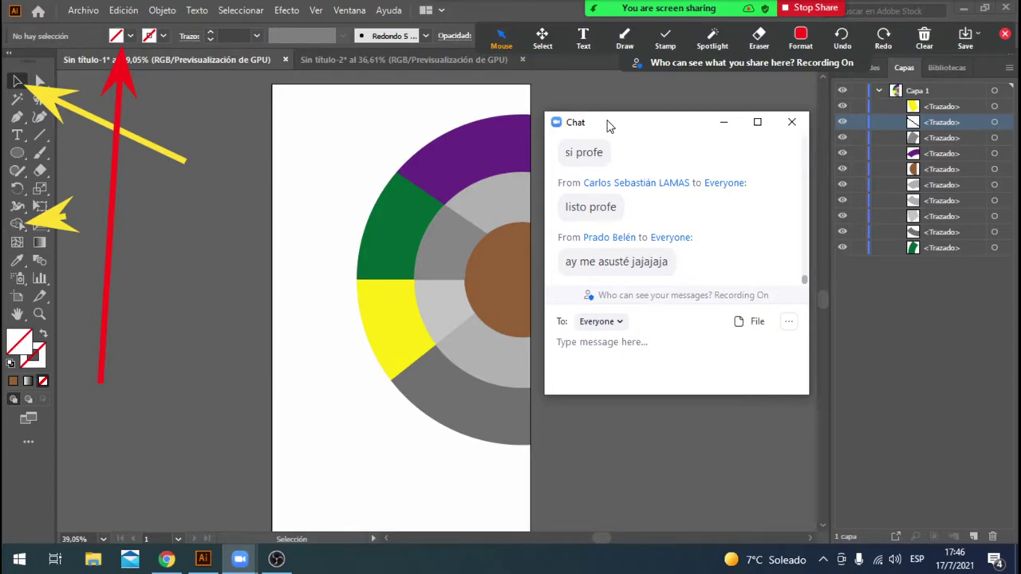
Step: Select the whole graphic and show its stroke colour swatches, minimize the chat, and deselect without changing the stroke
{"action": "left_click", "coordinate": [24, 82]}
{"action": "left_click_drag", "start_coordinate": [302, 93], "coordinate": [646, 520]}
{"action": "left_click", "coordinate": [164, 36]}
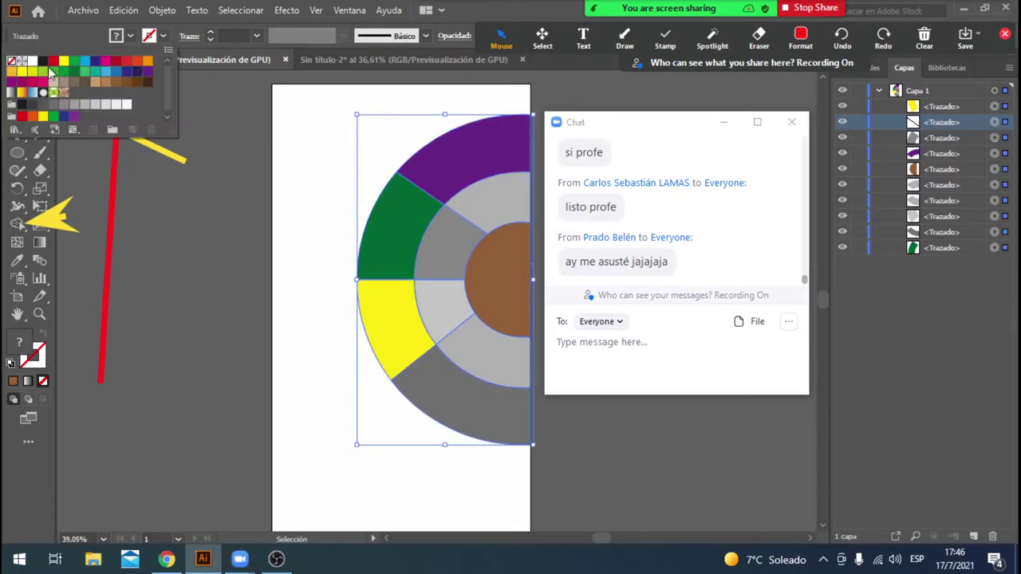
{"action": "left_click", "coordinate": [724, 123]}
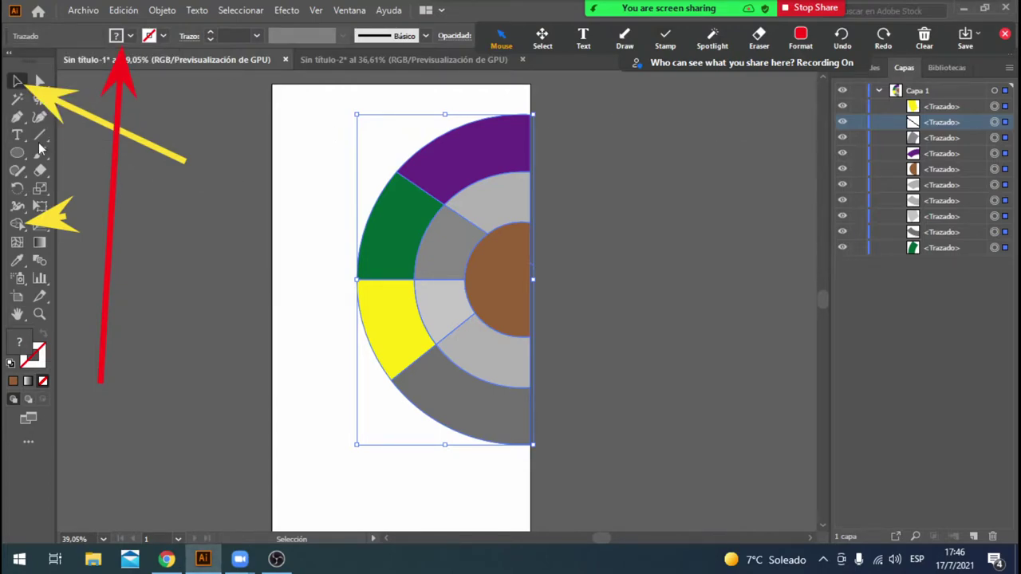
{"action": "left_click", "coordinate": [216, 127]}
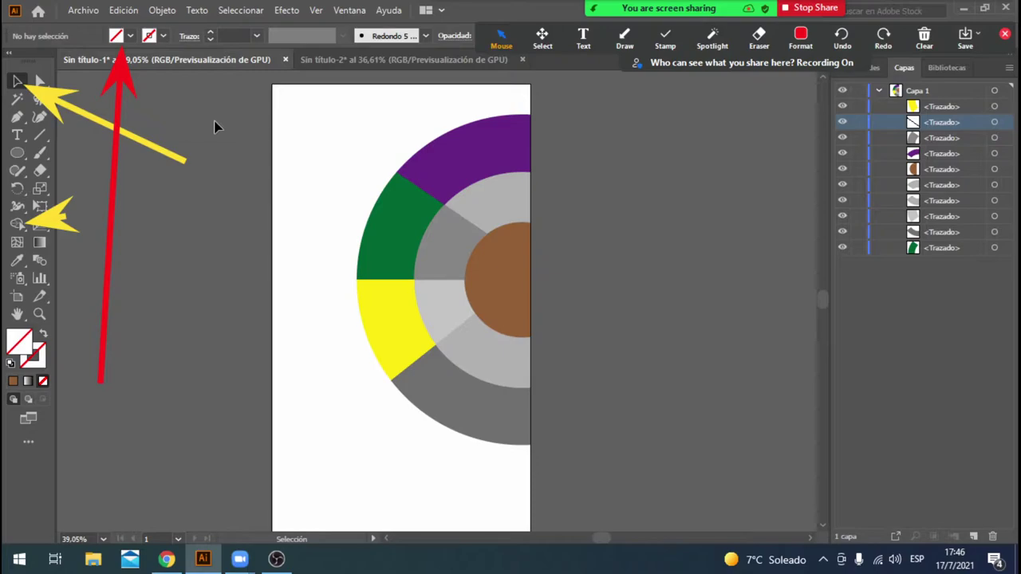
Step: Look through the meeting's participant list and minimize it
{"action": "mouse_move", "coordinate": [669, 7]}
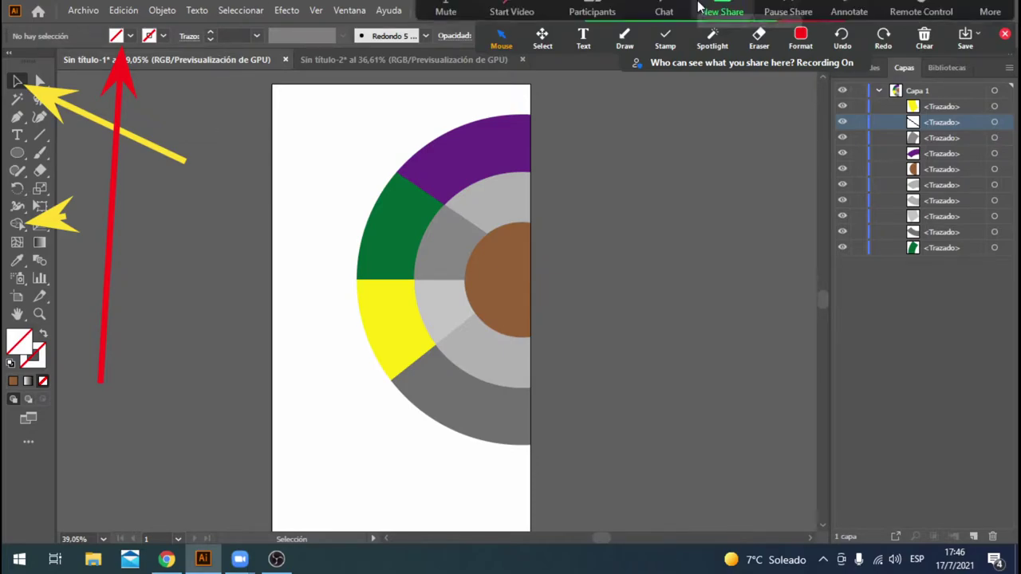
{"action": "left_click", "coordinate": [591, 14]}
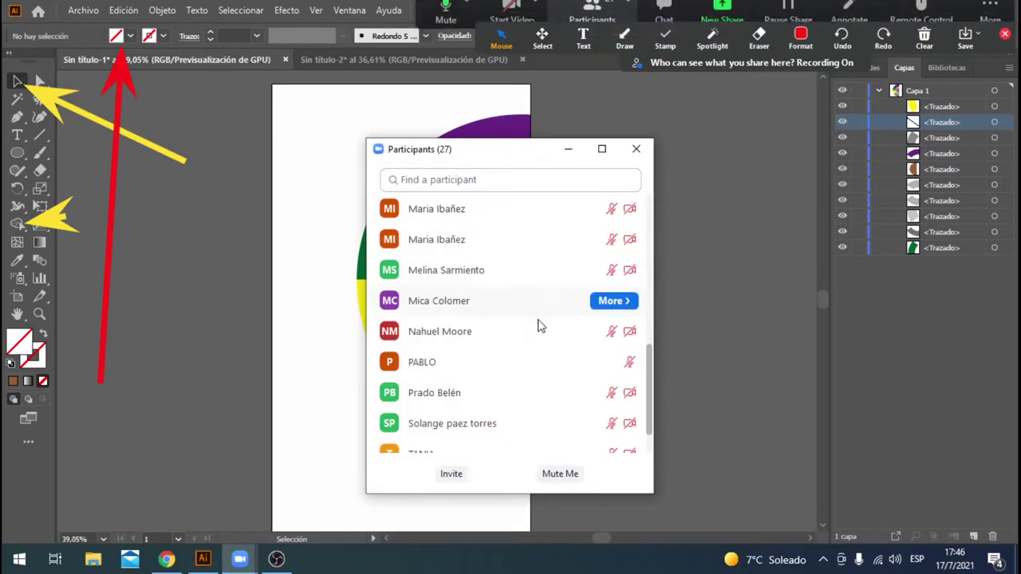
{"action": "scroll", "coordinate": [538, 322], "scroll_direction": "down", "scroll_amount": 2}
{"action": "scroll", "coordinate": [541, 323], "scroll_direction": "up", "scroll_amount": 8}
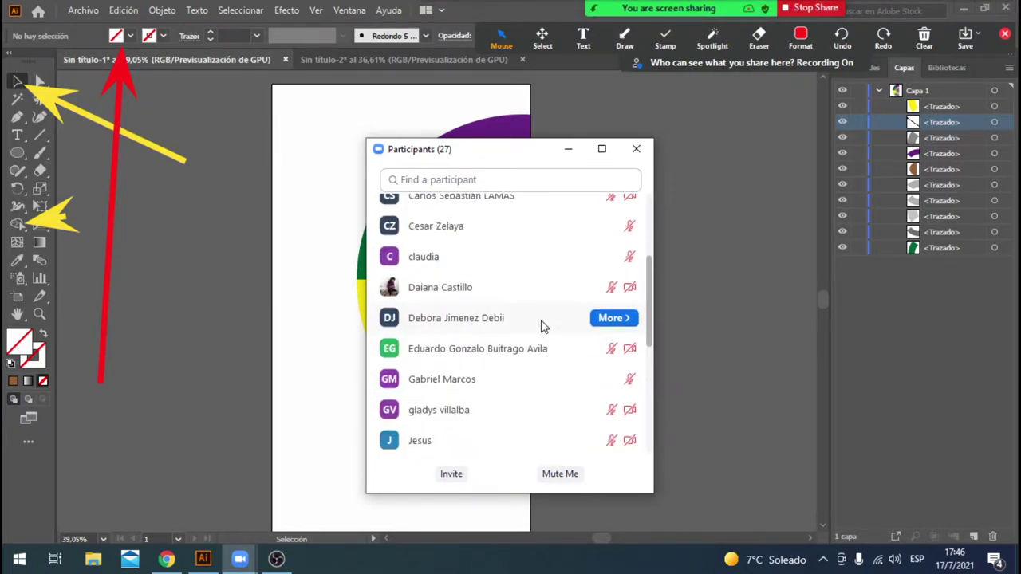
{"action": "left_click", "coordinate": [567, 155]}
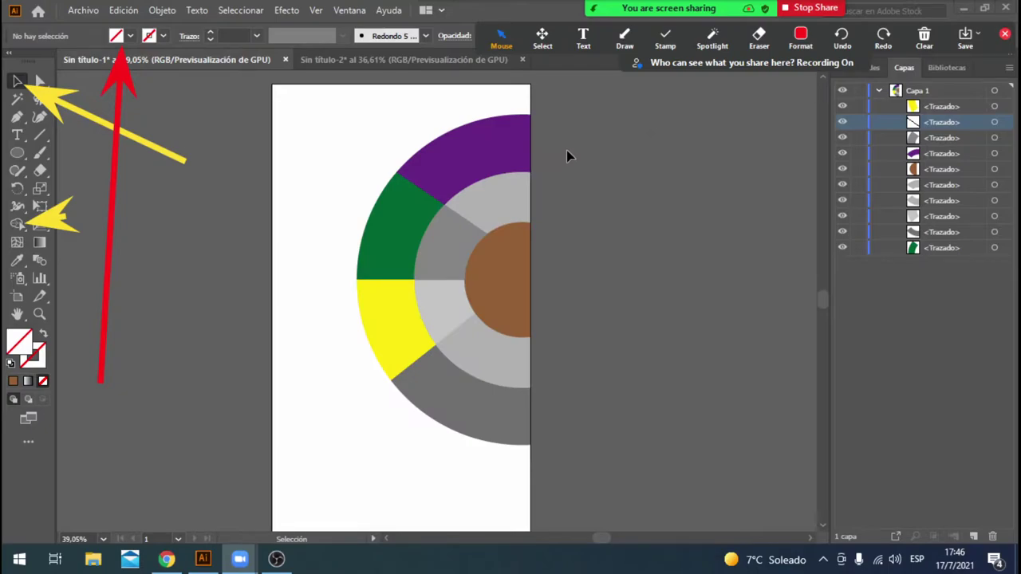
Step: Close the Sin título-2 document, keeping Sin título-1 open
{"action": "left_click", "coordinate": [523, 59]}
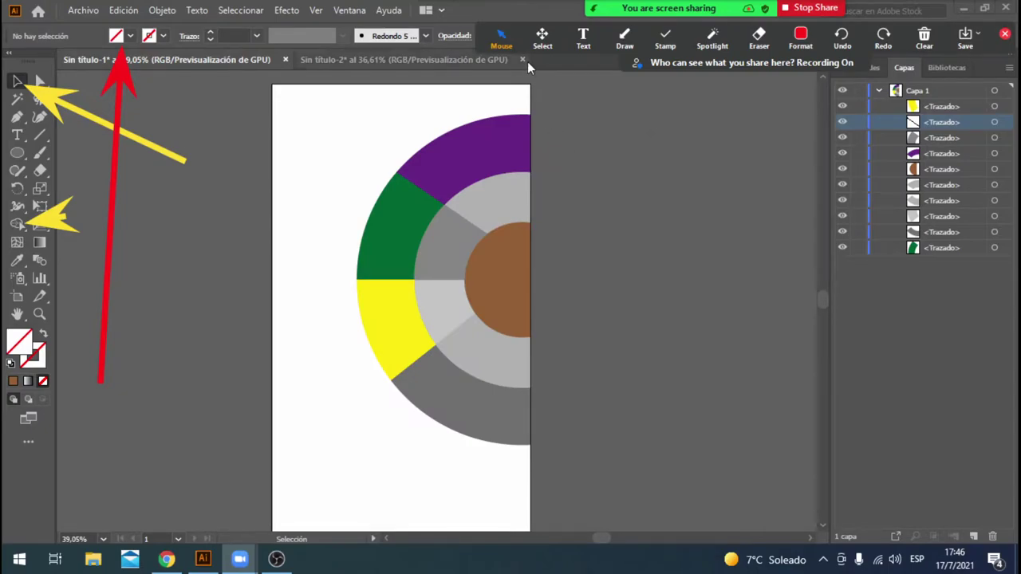
{"action": "left_click", "coordinate": [576, 299]}
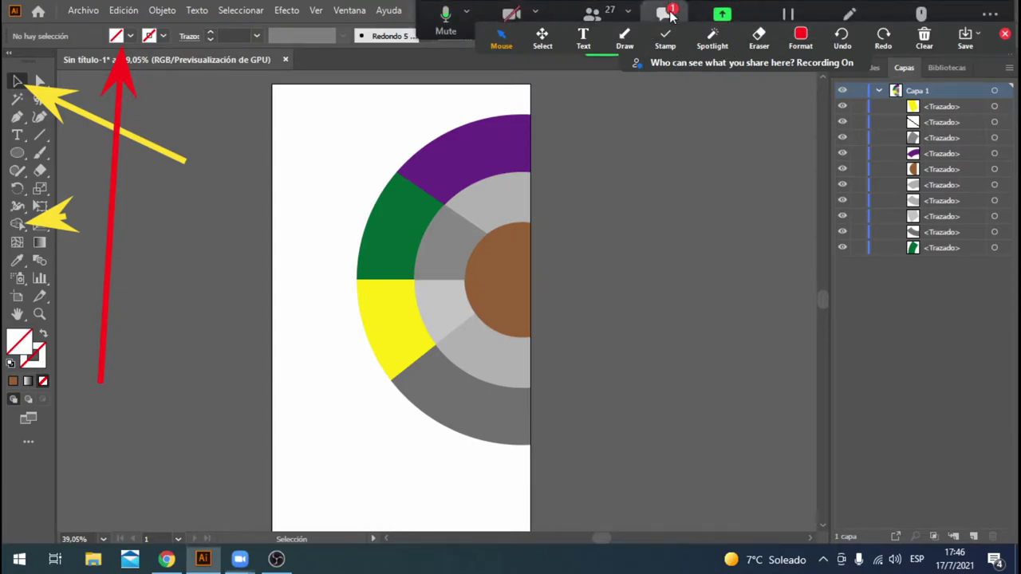
Step: Read the new meeting chat message and minimize the chat window
{"action": "left_click", "coordinate": [667, 13]}
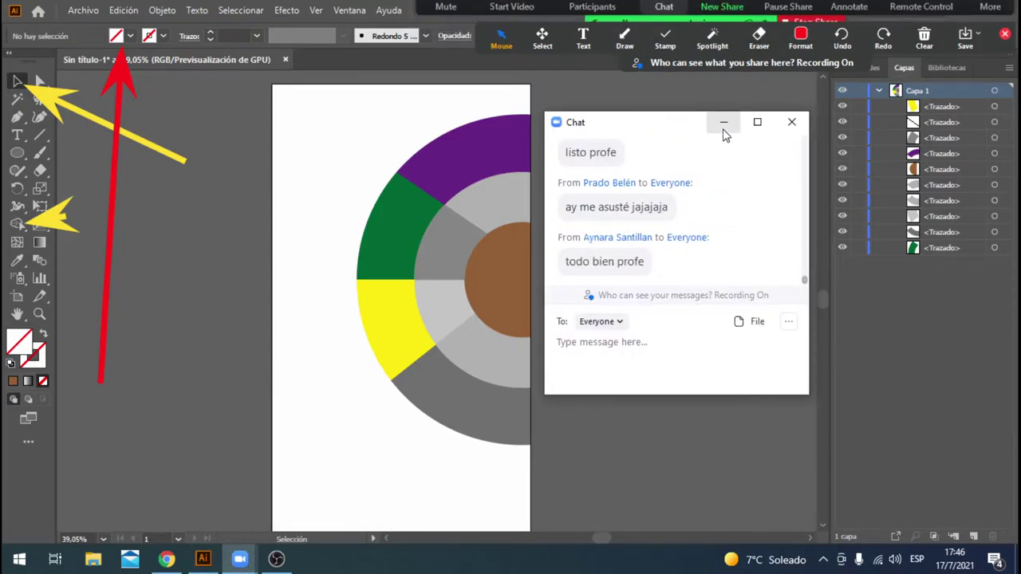
{"action": "left_click", "coordinate": [724, 125]}
{"action": "left_click", "coordinate": [425, 159]}
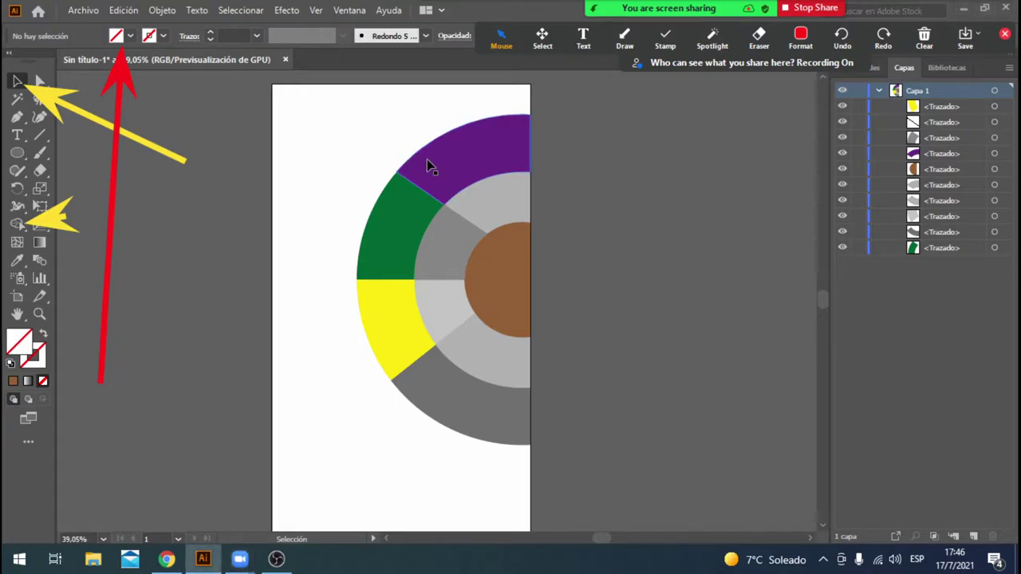
Step: Start placing a file, minimize the chat, and browse to Imagenes > STOCK > Varias on the Data 2-A (D:) drive
{"action": "left_click", "coordinate": [76, 11]}
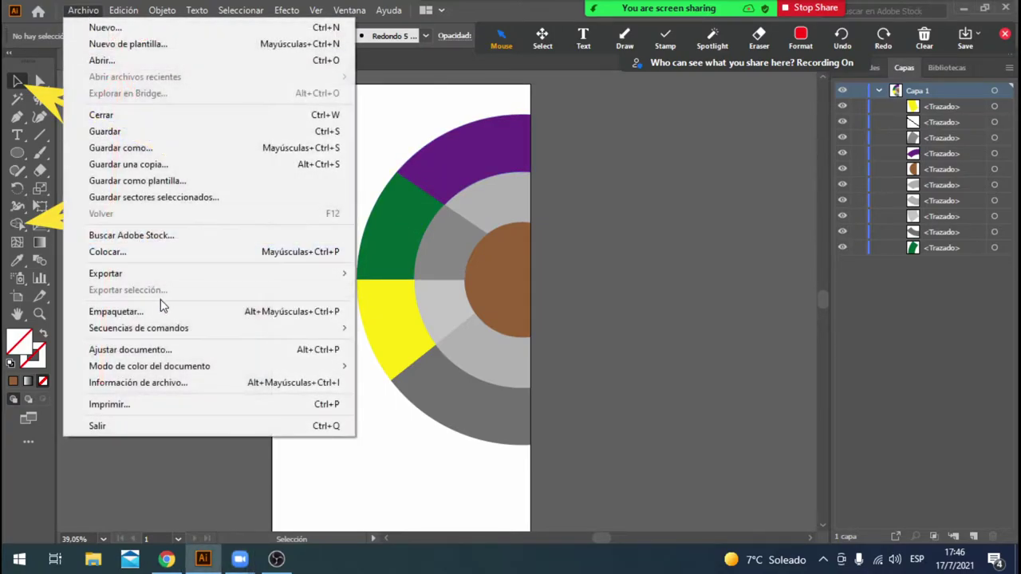
{"action": "left_click", "coordinate": [154, 266]}
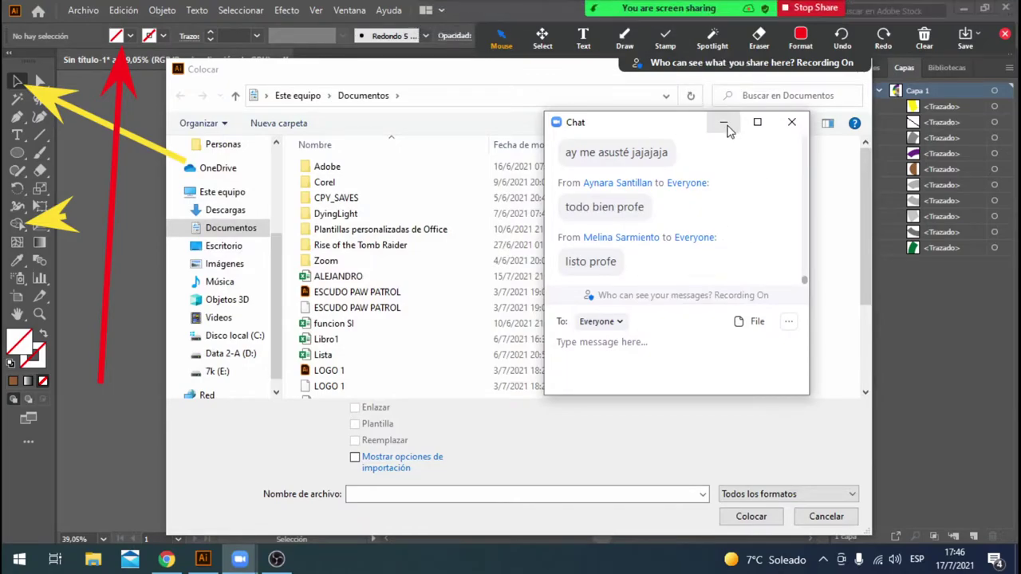
{"action": "left_click", "coordinate": [723, 123]}
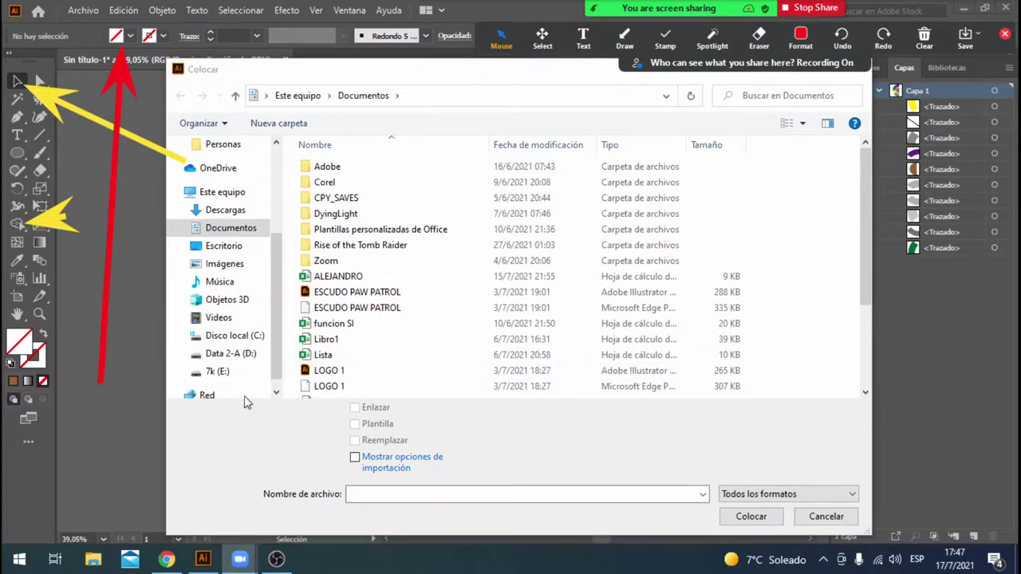
{"action": "left_click", "coordinate": [232, 355]}
{"action": "scroll", "coordinate": [649, 309], "scroll_direction": "down", "scroll_amount": 1}
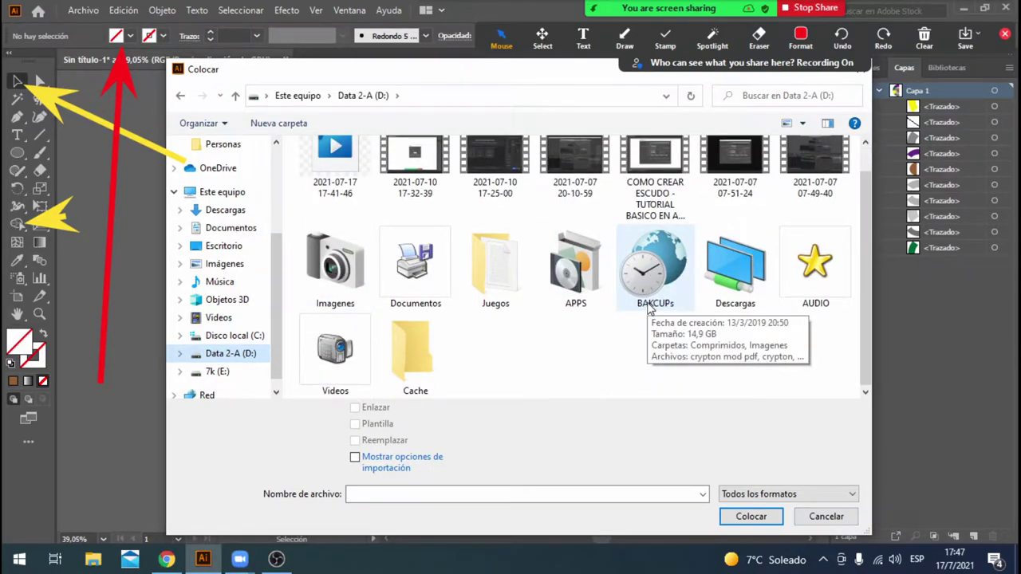
{"action": "left_click", "coordinate": [319, 275]}
{"action": "double_click", "coordinate": [319, 275]}
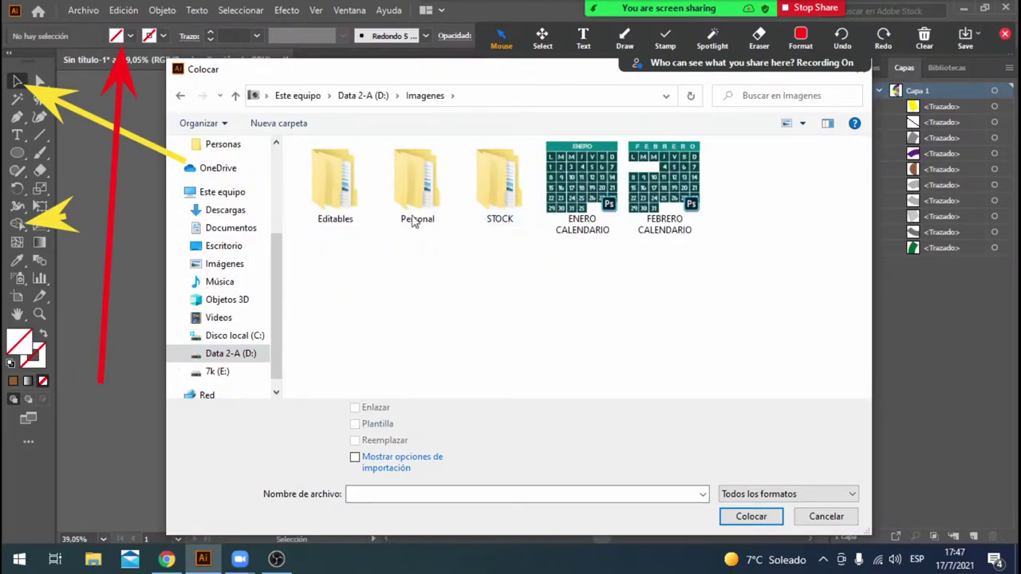
{"action": "double_click", "coordinate": [495, 183]}
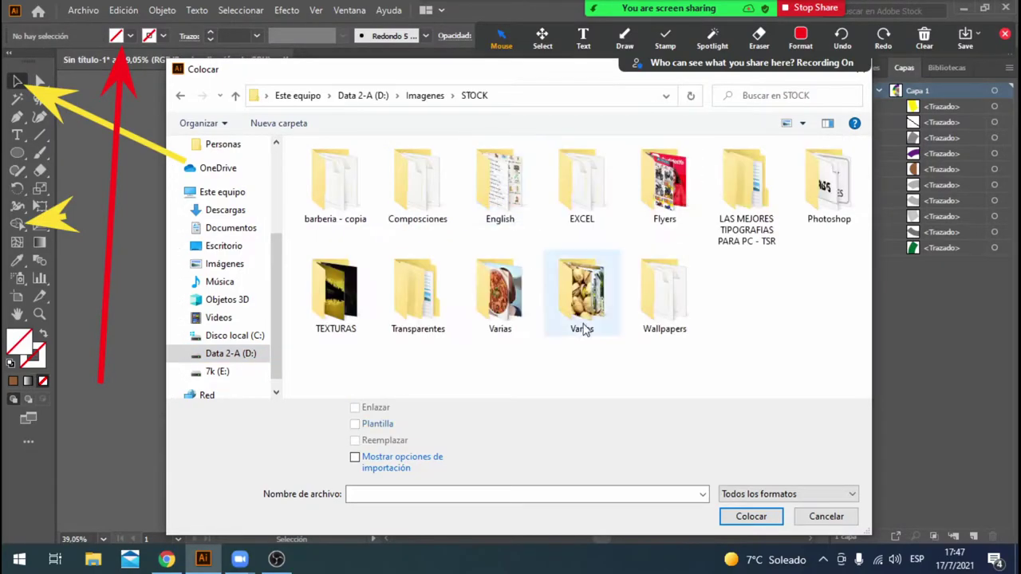
{"action": "double_click", "coordinate": [499, 291]}
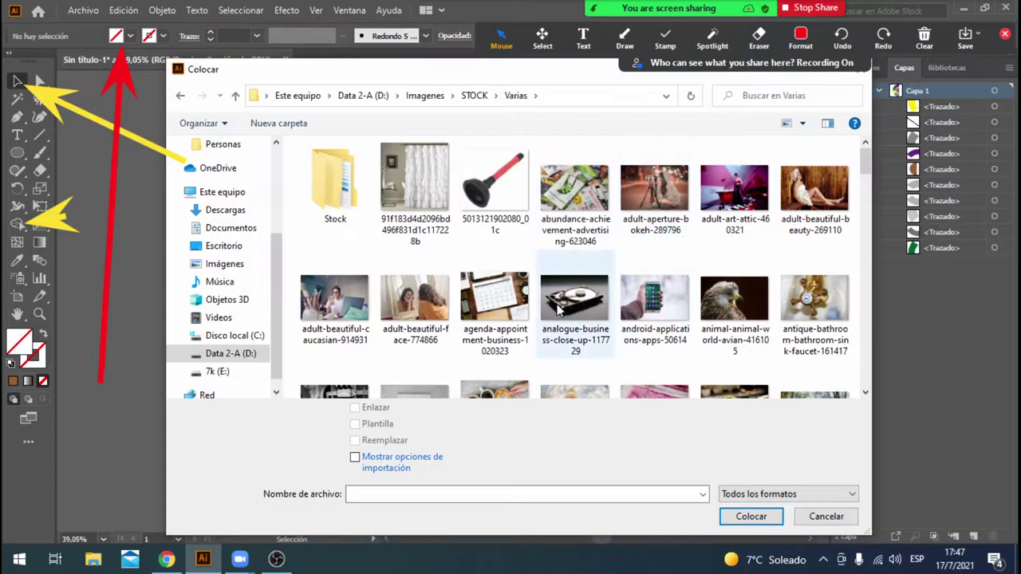
Step: Place the animal-animal-world-avian eagle photo on the artboard and move it over the purple section of the half circle
{"action": "scroll", "coordinate": [570, 250], "scroll_direction": "down", "scroll_amount": 1}
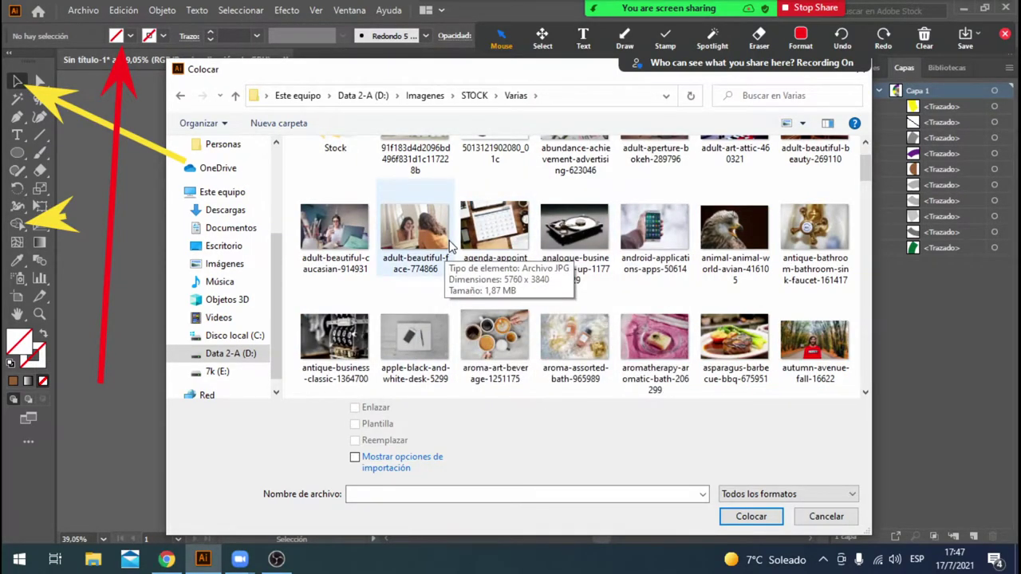
{"action": "double_click", "coordinate": [735, 230]}
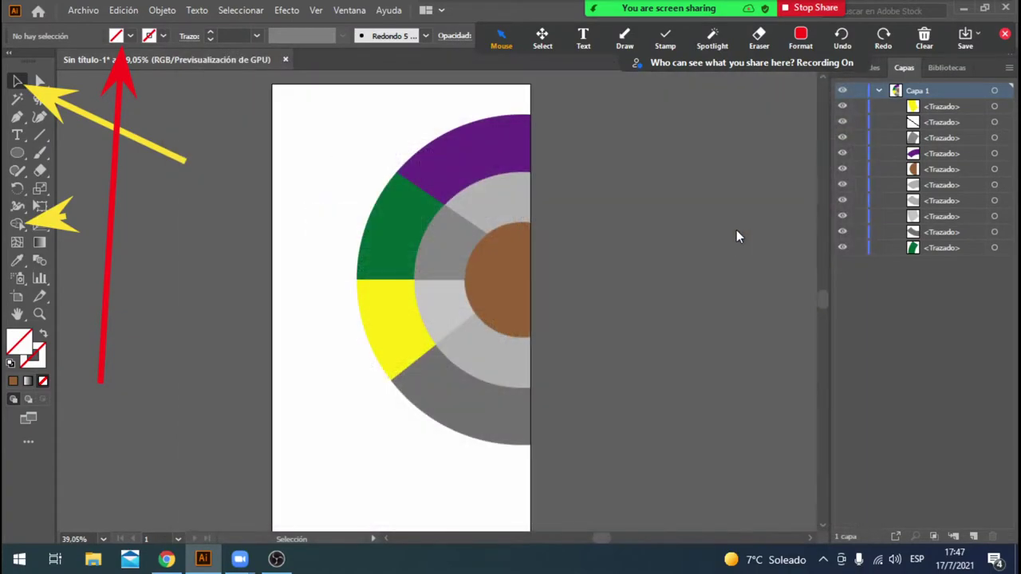
{"action": "left_click_drag", "start_coordinate": [274, 99], "coordinate": [477, 284]}
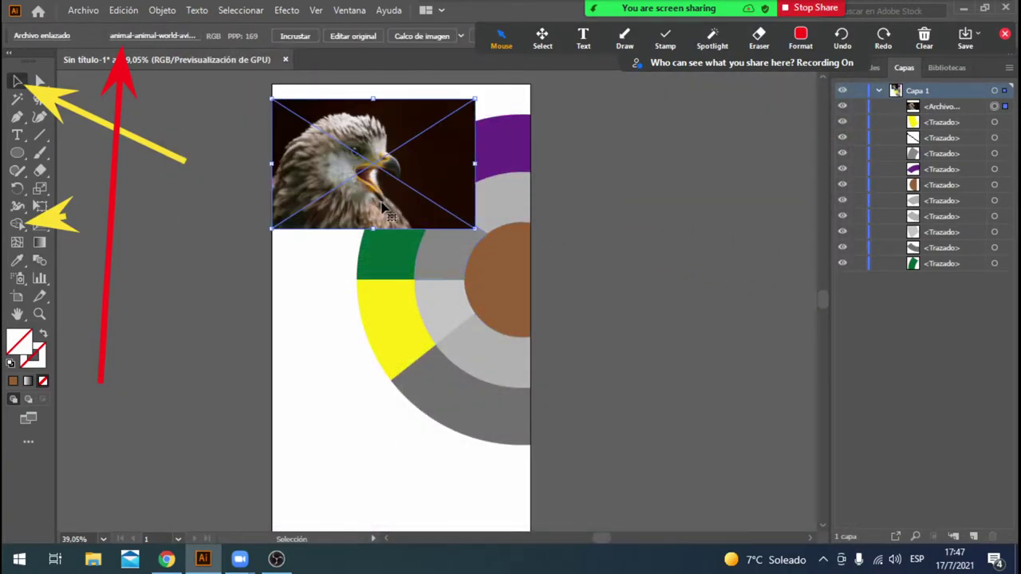
{"action": "left_click_drag", "start_coordinate": [385, 207], "coordinate": [508, 202]}
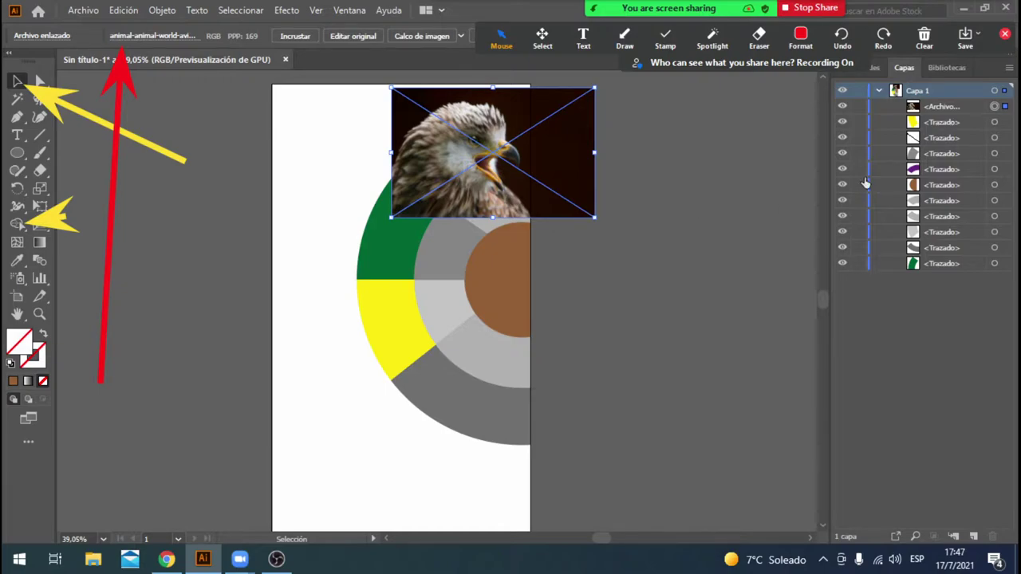
Step: Select the photo's layer entry and draw two red annotation arrows pointing at the photo and purple section entries
{"action": "left_click", "coordinate": [927, 104]}
{"action": "left_click", "coordinate": [624, 36]}
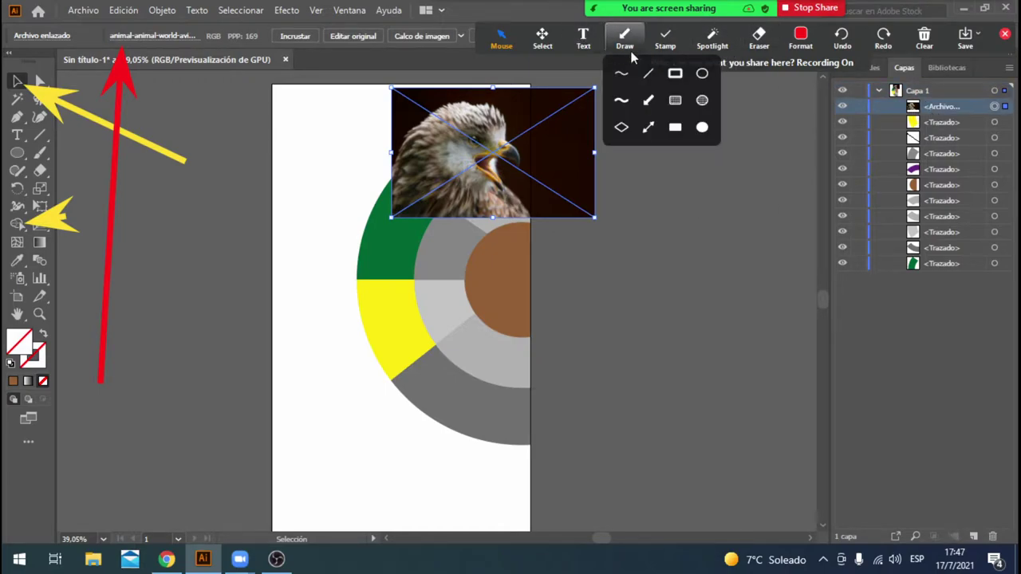
{"action": "left_click", "coordinate": [648, 100]}
{"action": "left_click_drag", "start_coordinate": [748, 96], "coordinate": [872, 107]}
{"action": "left_click_drag", "start_coordinate": [770, 163], "coordinate": [893, 169]}
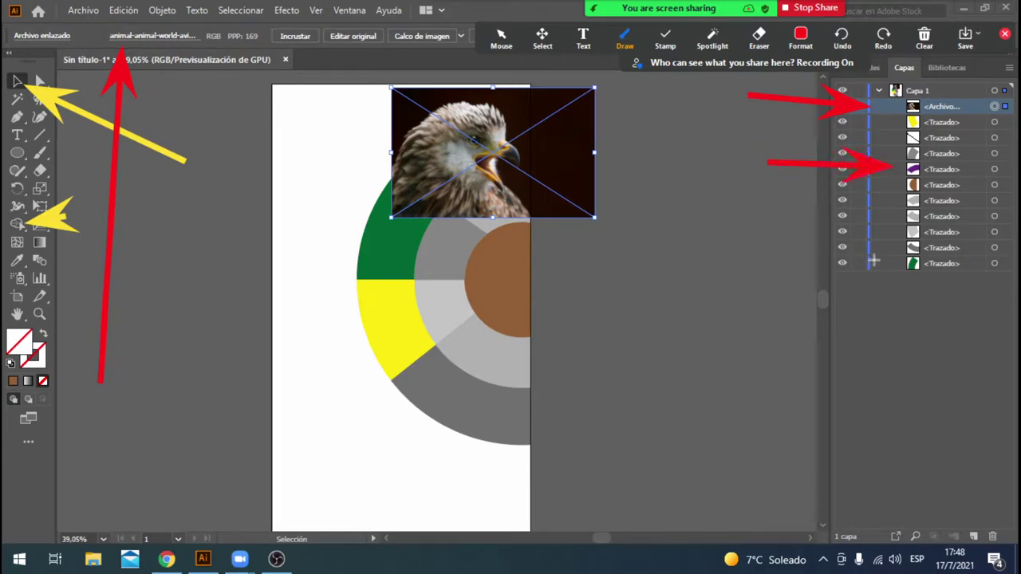
{"action": "left_click", "coordinate": [501, 36]}
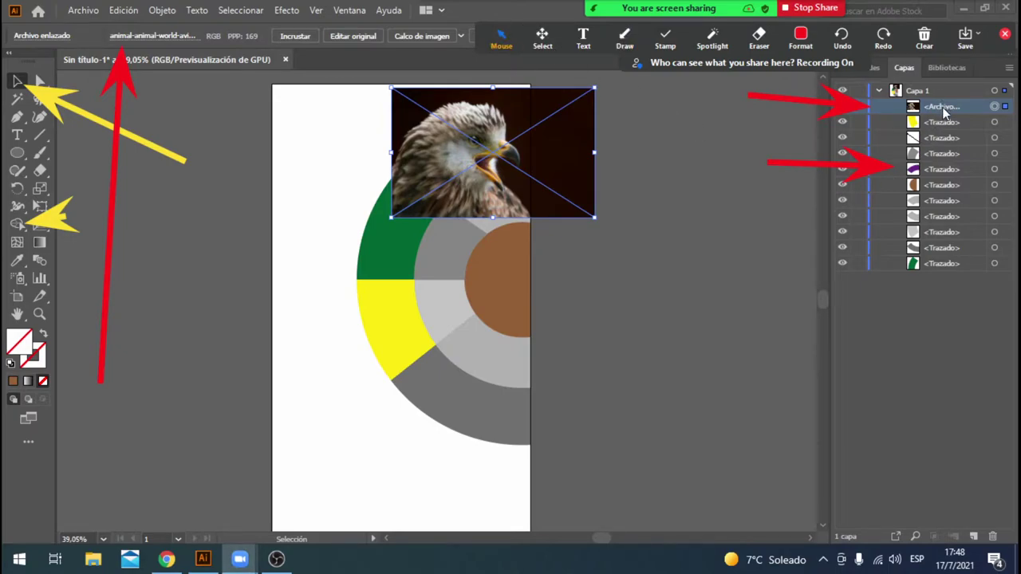
Step: Draw a downward red arrow beside the layer entries and move the photo directly beneath the purple section in the stacking order
{"action": "left_click", "coordinate": [625, 37]}
{"action": "left_click", "coordinate": [654, 97]}
{"action": "mouse_move", "coordinate": [968, 106]}
{"action": "left_mouse_down"}
{"action": "mouse_move", "coordinate": [996, 103]}
{"action": "mouse_move", "coordinate": [974, 130]}
{"action": "mouse_move", "coordinate": [965, 172]}
{"action": "mouse_move", "coordinate": [972, 223]}
{"action": "left_mouse_up"}
{"action": "left_click", "coordinate": [501, 37]}
{"action": "left_click_drag", "start_coordinate": [945, 110], "coordinate": [945, 181]}
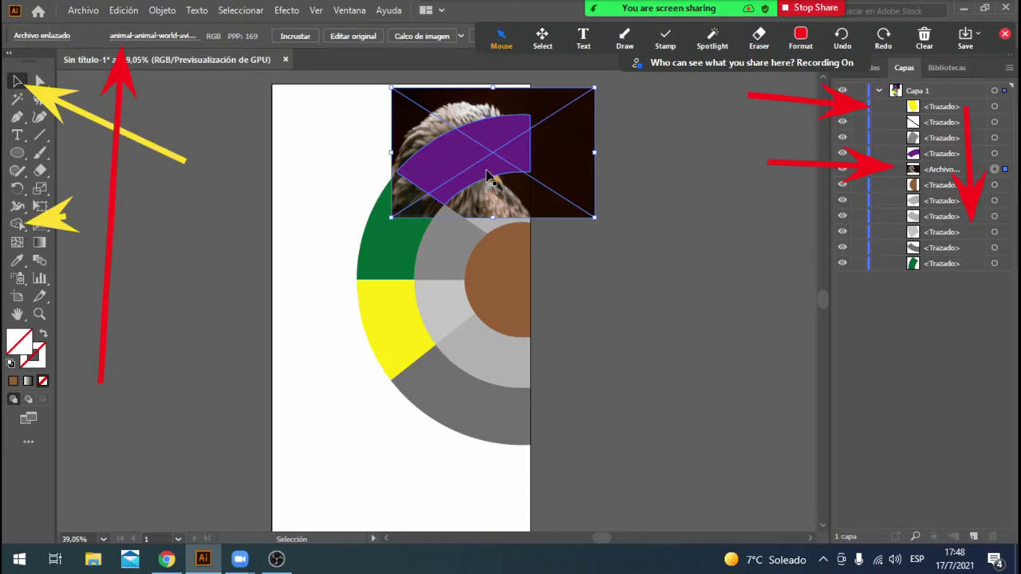
Step: Clear the selection and select the eagle photo together with the purple section
{"action": "left_click", "coordinate": [723, 156]}
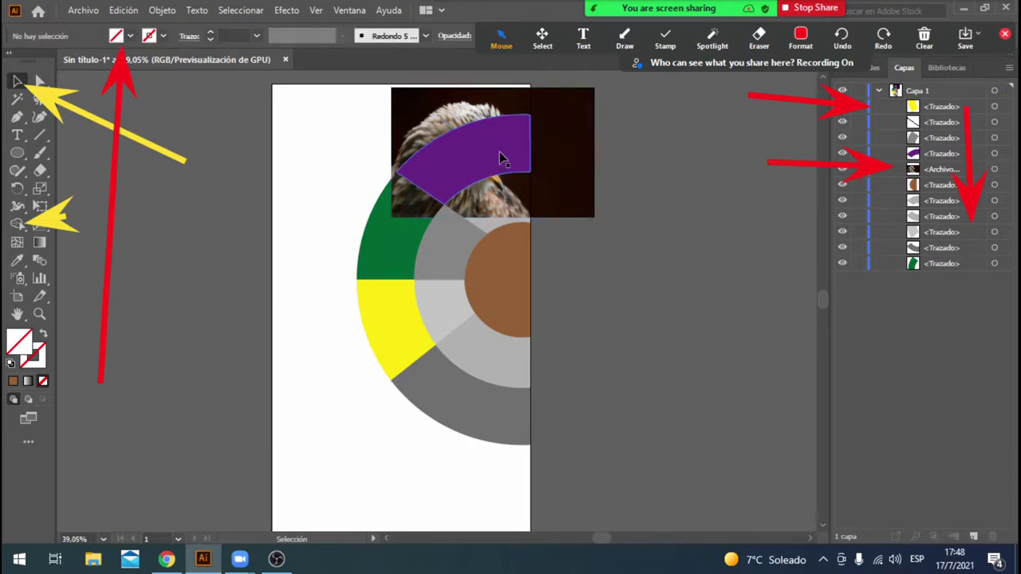
{"action": "left_click", "coordinate": [501, 98]}
{"action": "left_click_drag", "start_coordinate": [482, 68], "coordinate": [481, 160]}
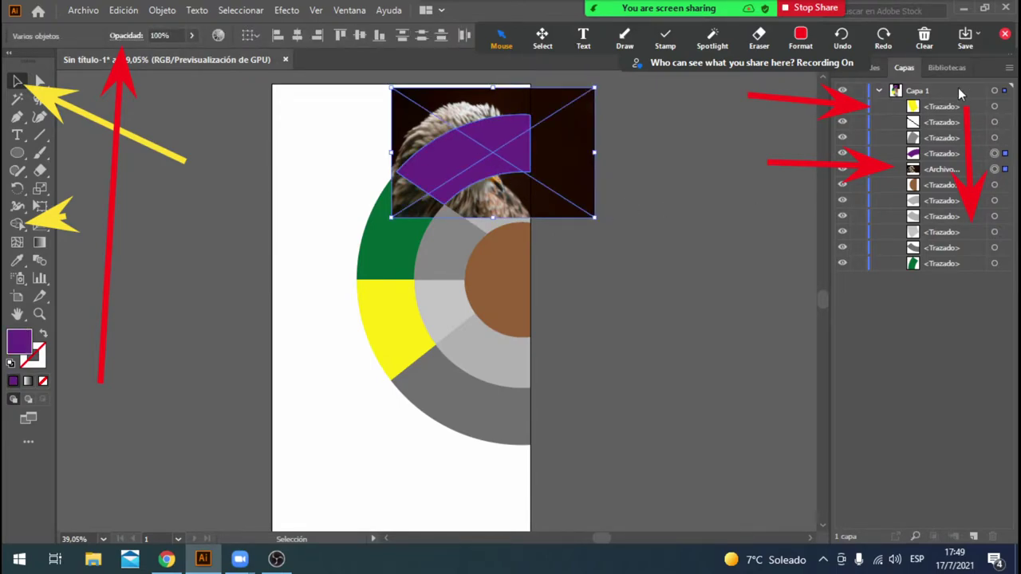
Step: Draw two yellow annotation arrows pointing at the selection markers of the purple section and photo entries
{"action": "left_click", "coordinate": [625, 38]}
{"action": "left_click", "coordinate": [648, 100]}
{"action": "left_click_drag", "start_coordinate": [993, 73], "coordinate": [999, 137]}
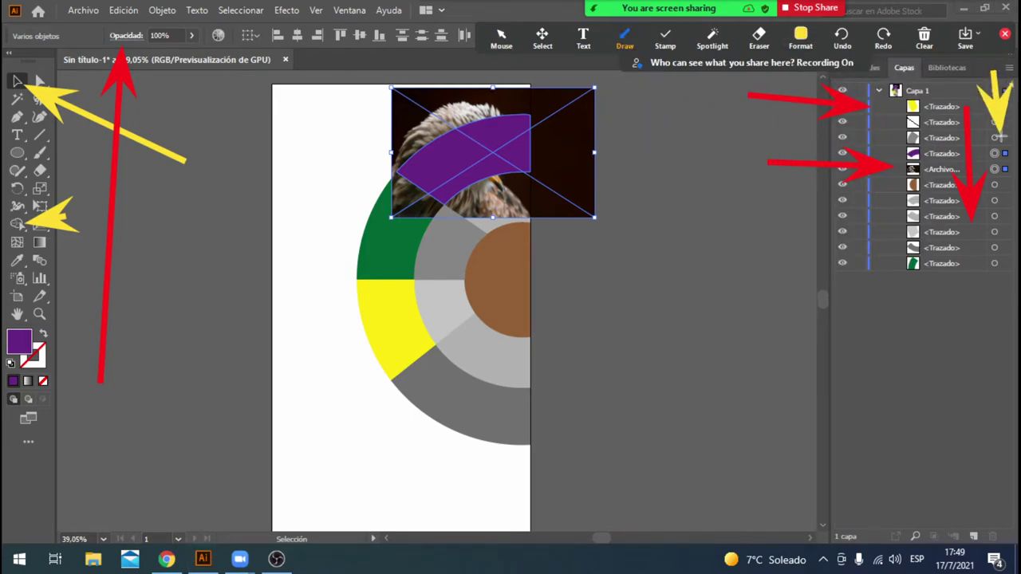
{"action": "left_click_drag", "start_coordinate": [1007, 233], "coordinate": [1003, 180]}
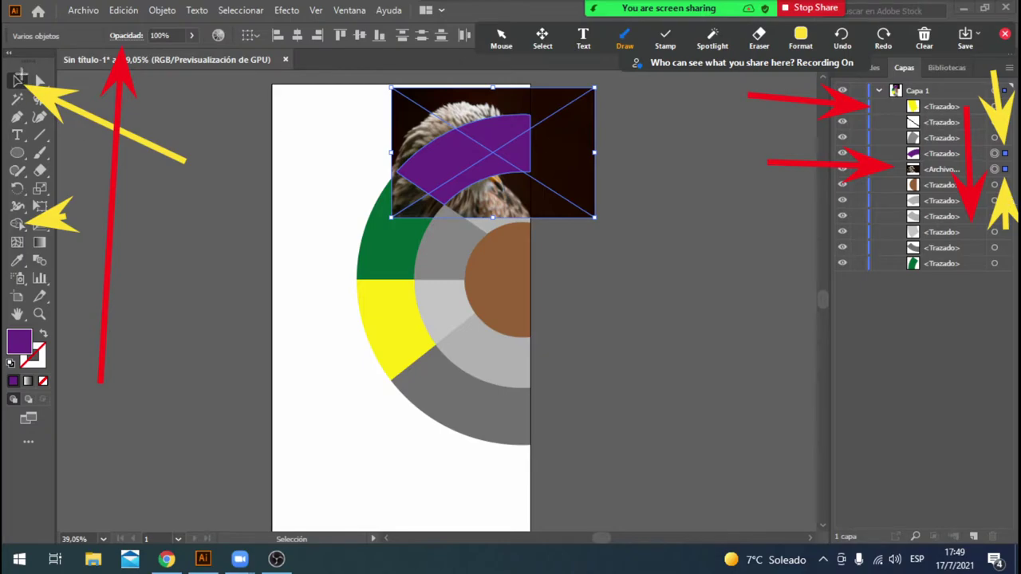
{"action": "left_click", "coordinate": [501, 36]}
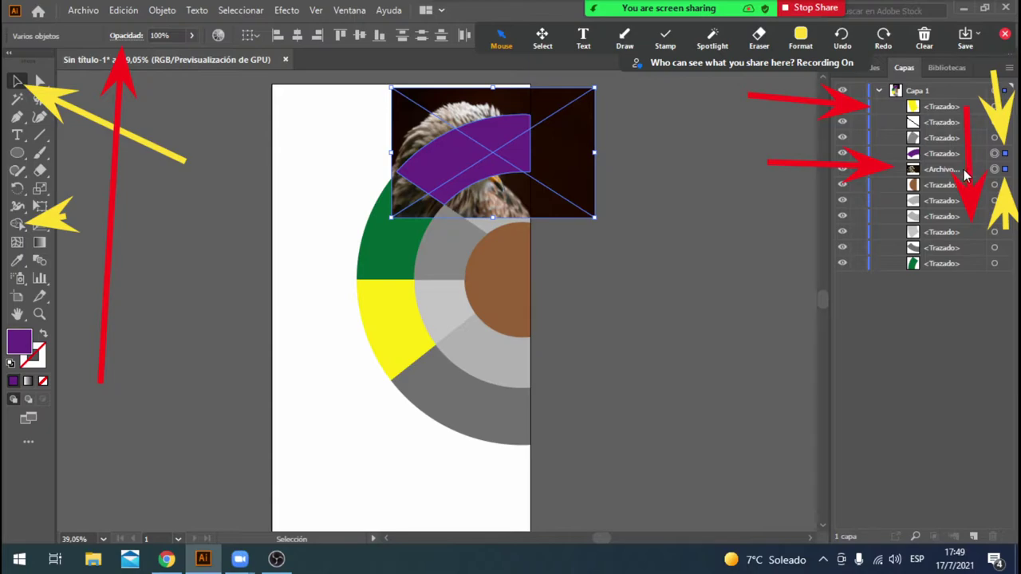
Step: Create a clipping mask from the purple section and the eagle photo
{"action": "left_click", "coordinate": [162, 11]}
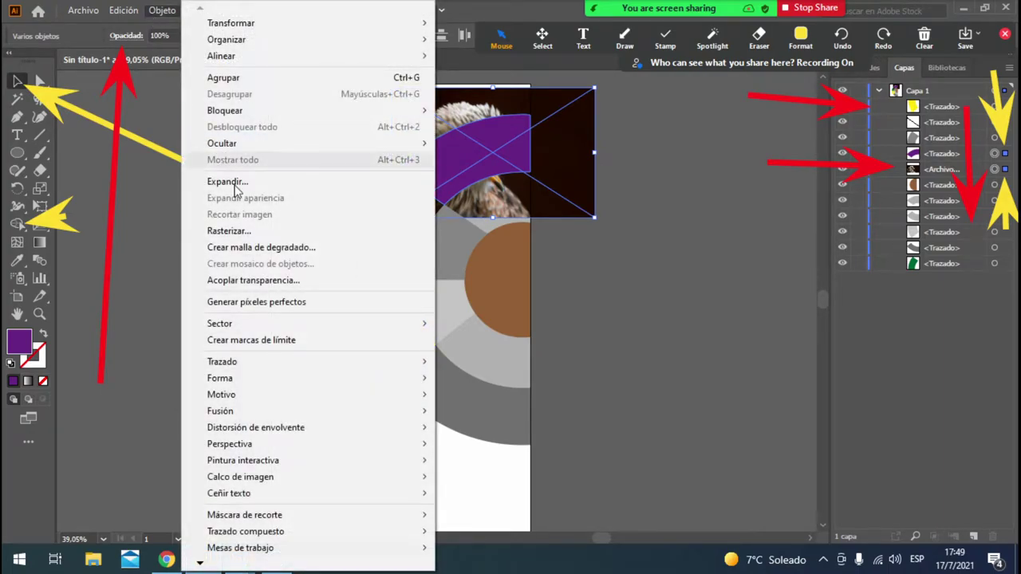
{"action": "mouse_move", "coordinate": [355, 515]}
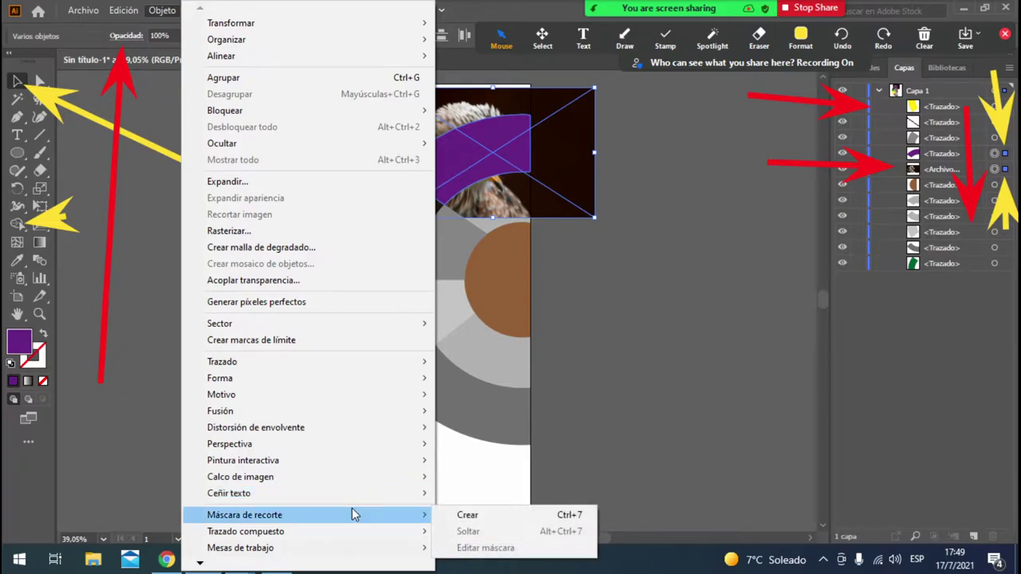
{"action": "left_click", "coordinate": [481, 521]}
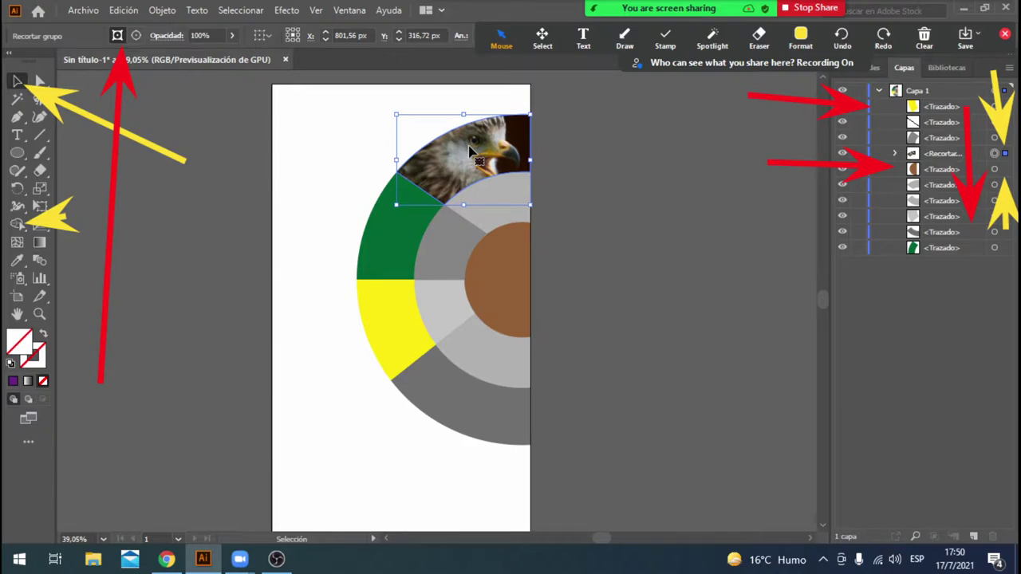
Step: Clear the selection, select the green section to check it, and select the clipped eagle photo again
{"action": "left_click_drag", "start_coordinate": [398, 208], "coordinate": [383, 223]}
{"action": "left_click", "coordinate": [598, 221]}
{"action": "left_click", "coordinate": [395, 238]}
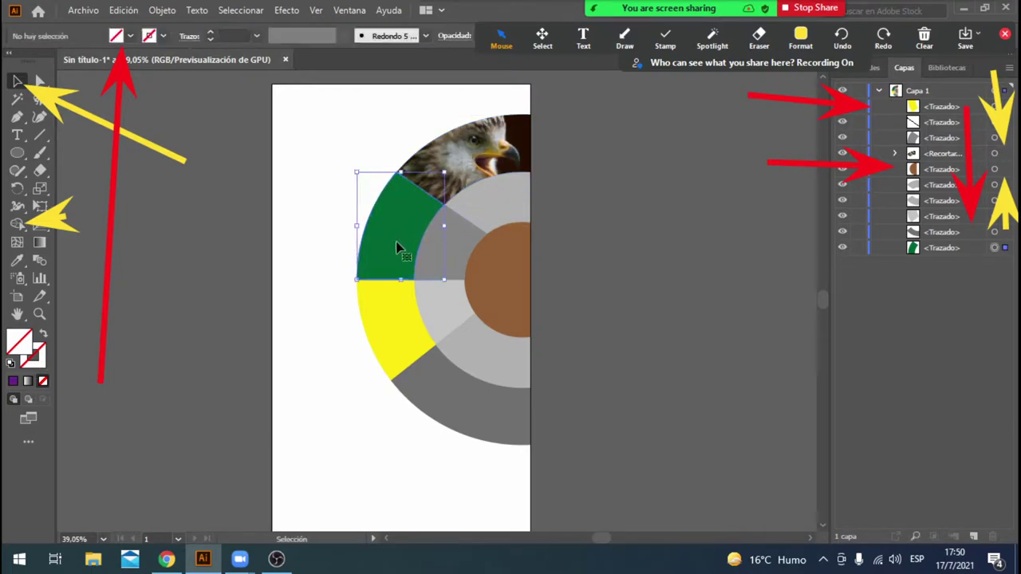
{"action": "left_click", "coordinate": [484, 159]}
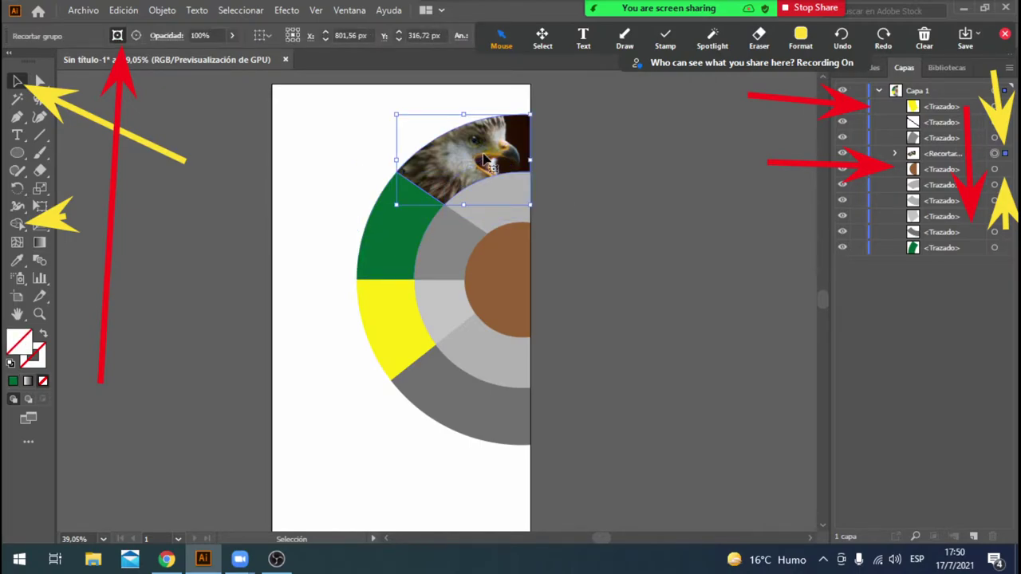
Step: Stop sharing the screen and look through the view options for the participant's shared screen
{"action": "left_click", "coordinate": [834, 7]}
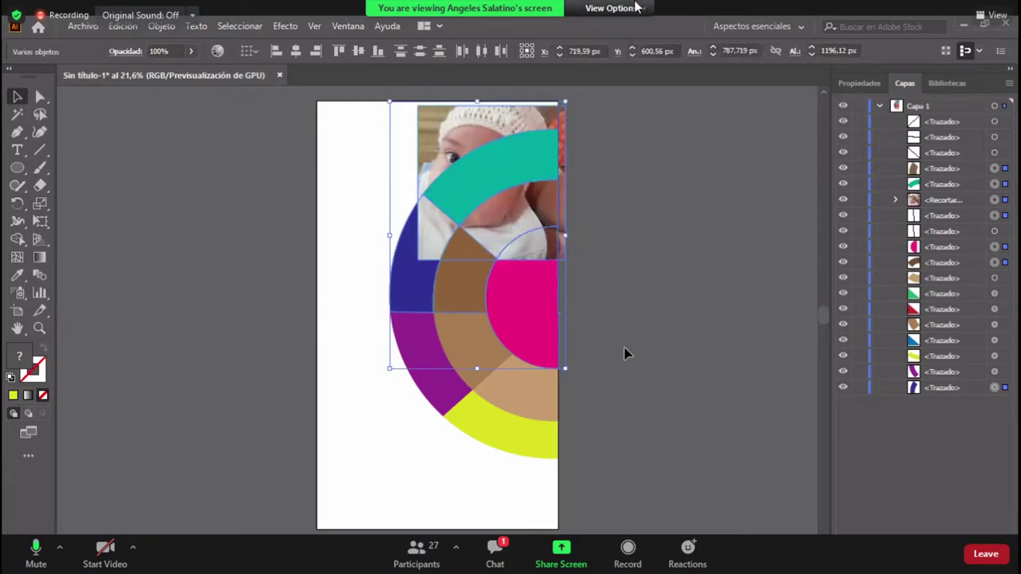
{"action": "left_click", "coordinate": [631, 8]}
{"action": "left_click", "coordinate": [554, 6]}
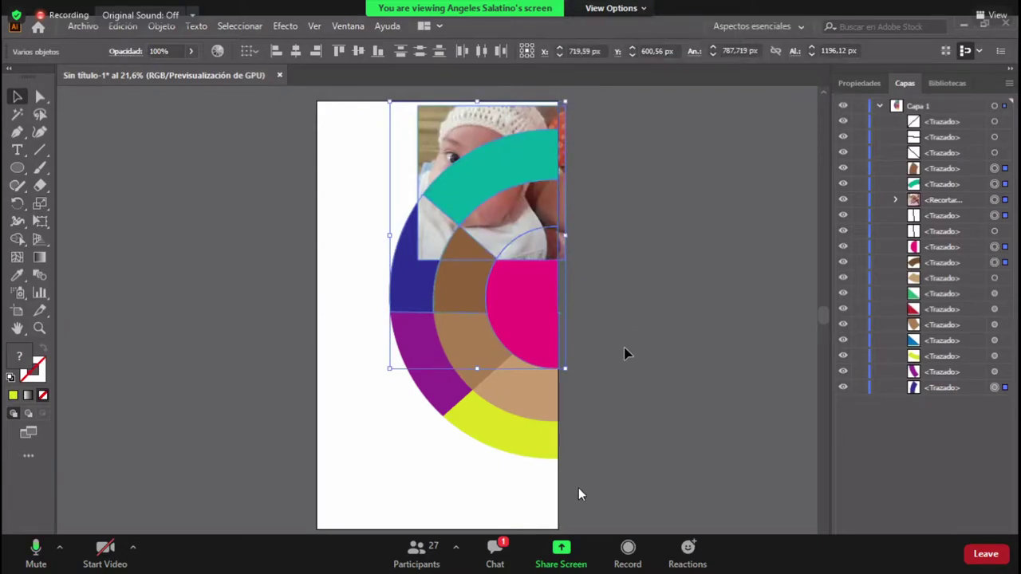
{"action": "left_click", "coordinate": [607, 8]}
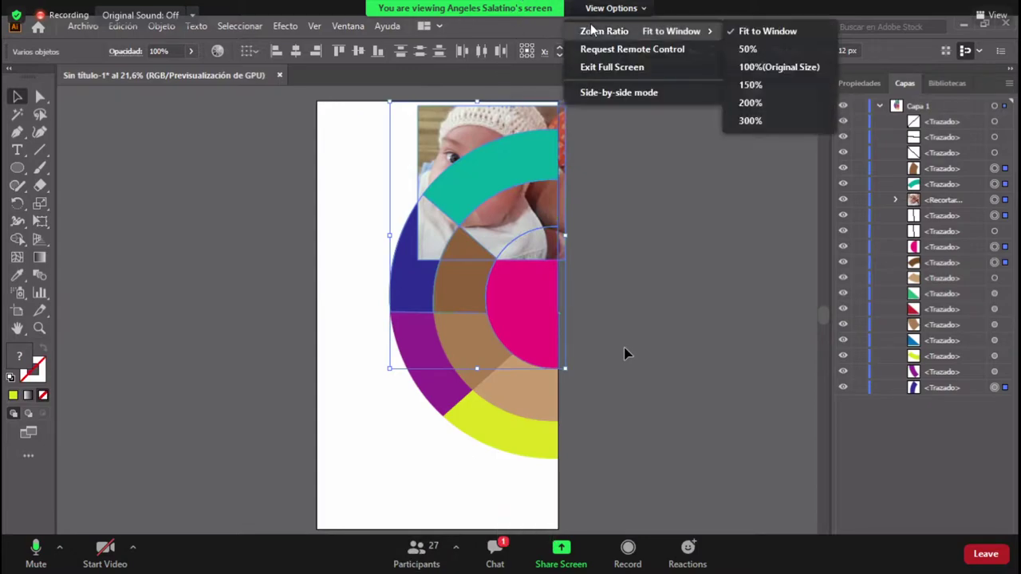
{"action": "left_click", "coordinate": [873, 318]}
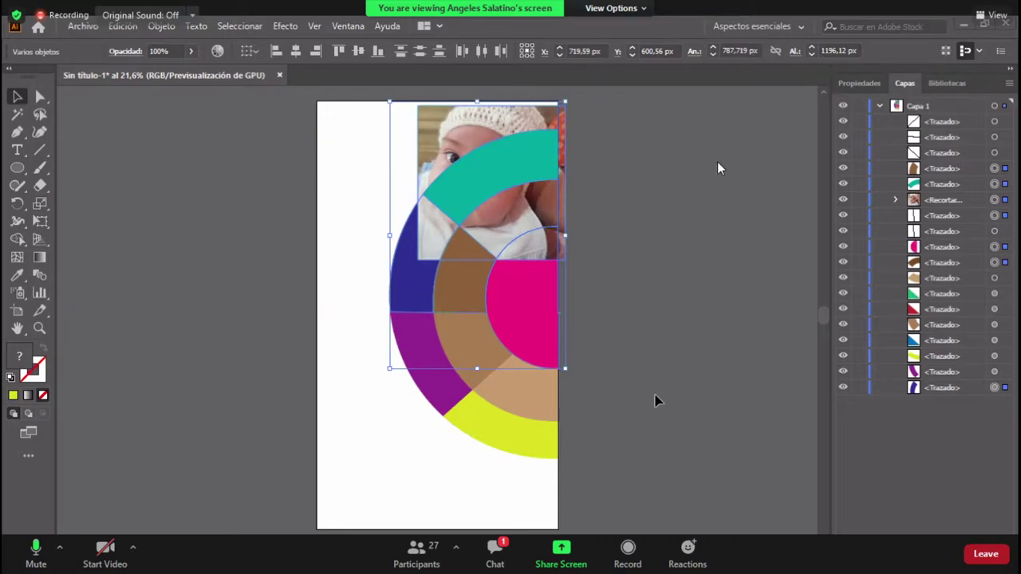
Step: Clear the selection, select only the baby photo and the teal section, and create a clipping mask from them
{"action": "right_click", "coordinate": [614, 260]}
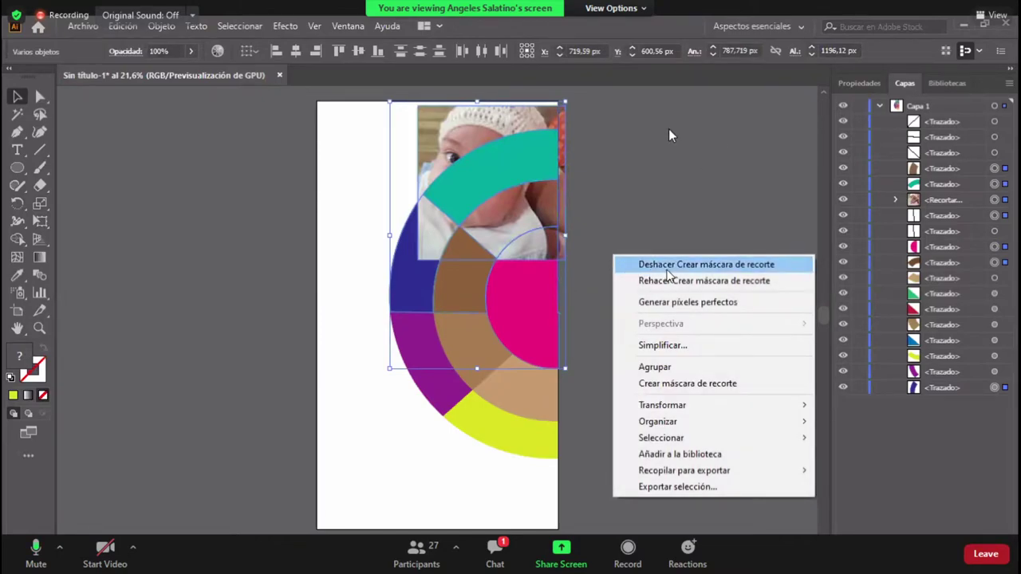
{"action": "left_click", "coordinate": [668, 184]}
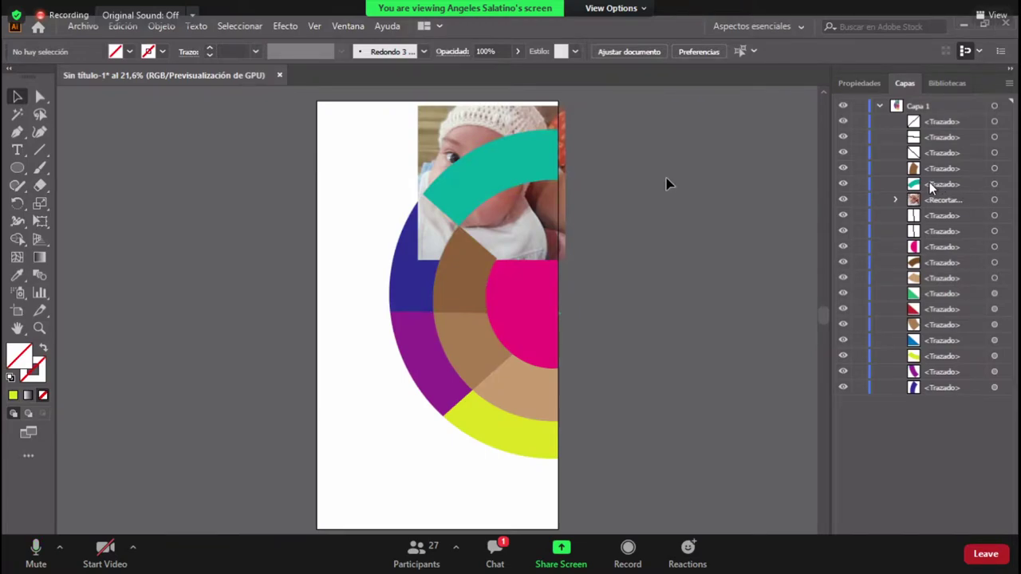
{"action": "left_click", "coordinate": [994, 201]}
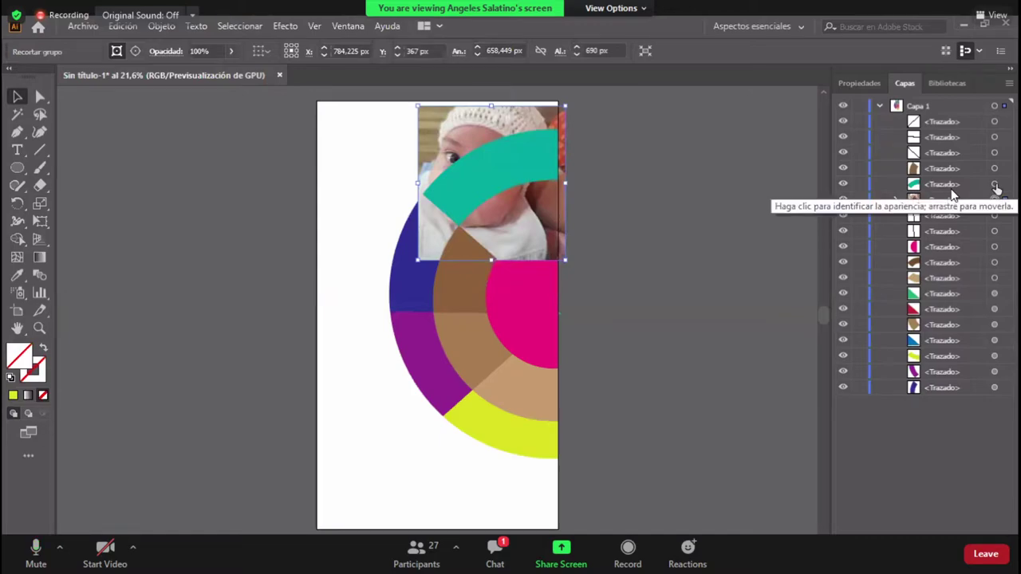
{"action": "left_click", "coordinate": [994, 185], "text": "shift"}
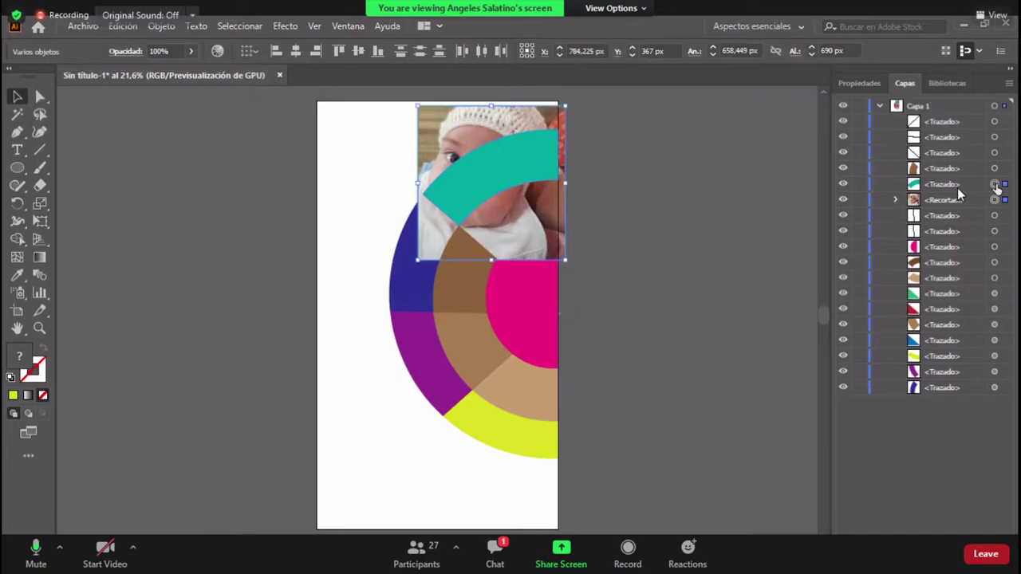
{"action": "left_click", "coordinate": [174, 26]}
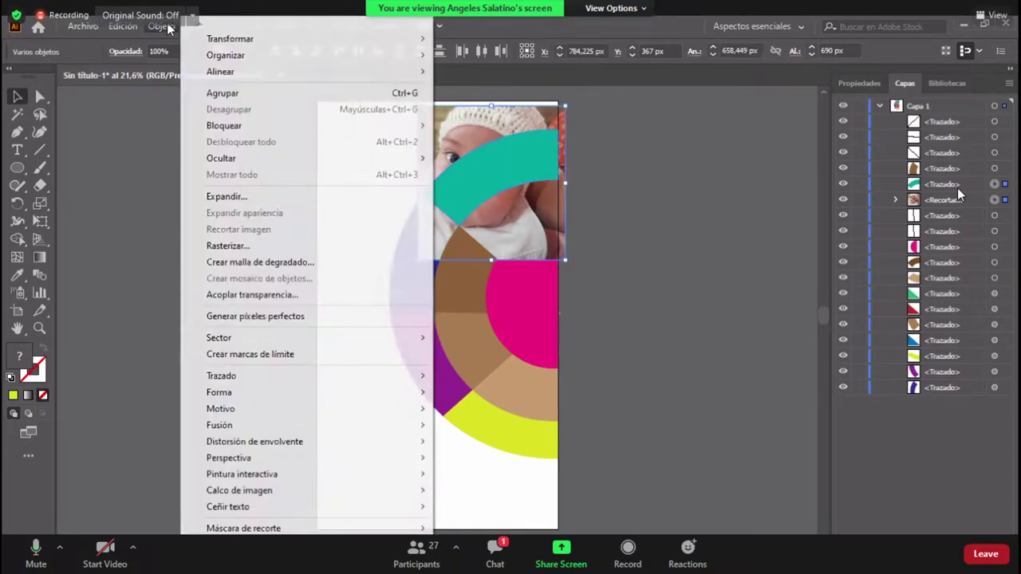
{"action": "mouse_move", "coordinate": [317, 530]}
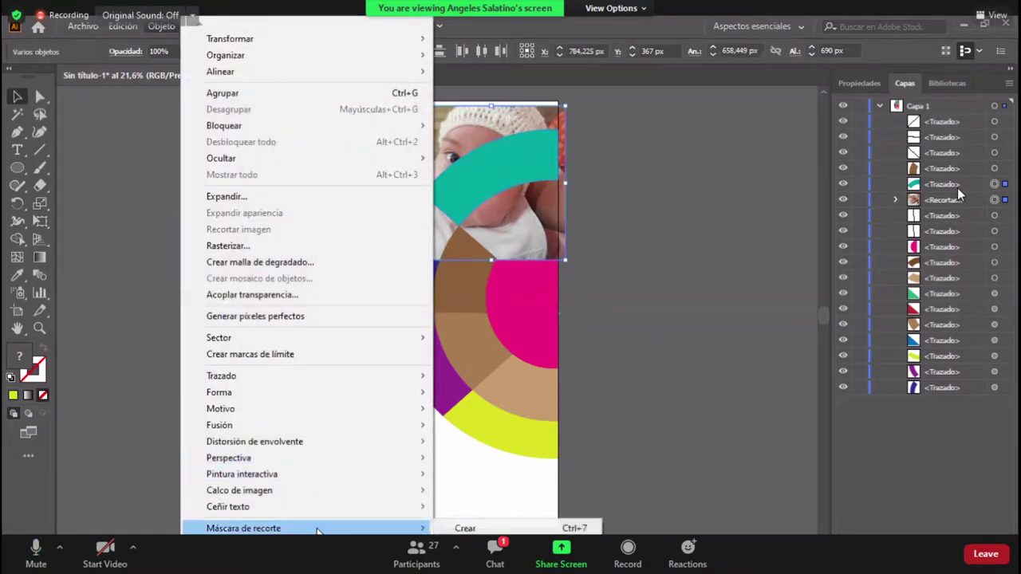
{"action": "left_click", "coordinate": [469, 529]}
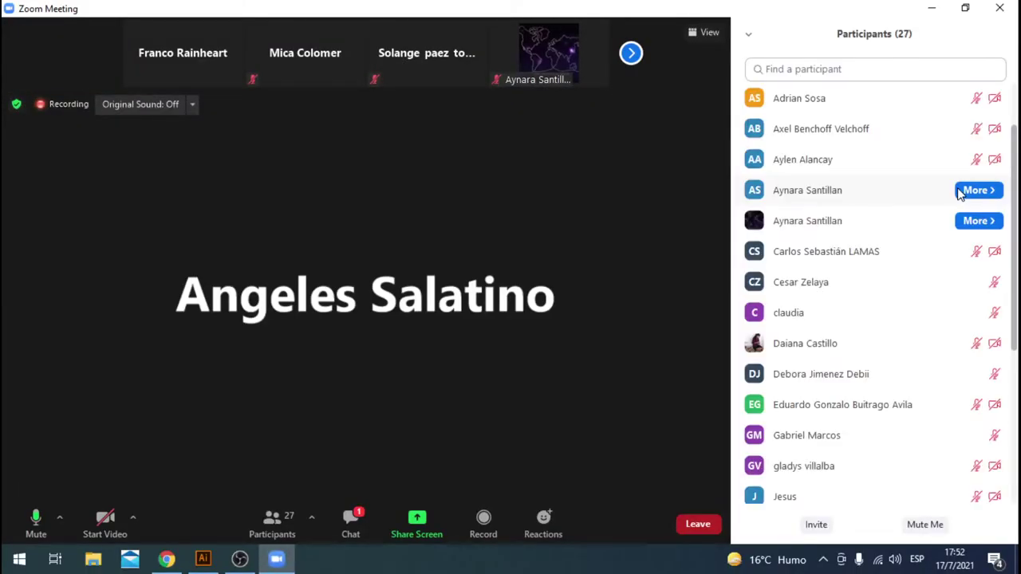
Step: Show the Zoom meeting chat and share the entire screen with the participants
{"action": "left_click", "coordinate": [348, 528]}
{"action": "left_click", "coordinate": [345, 532]}
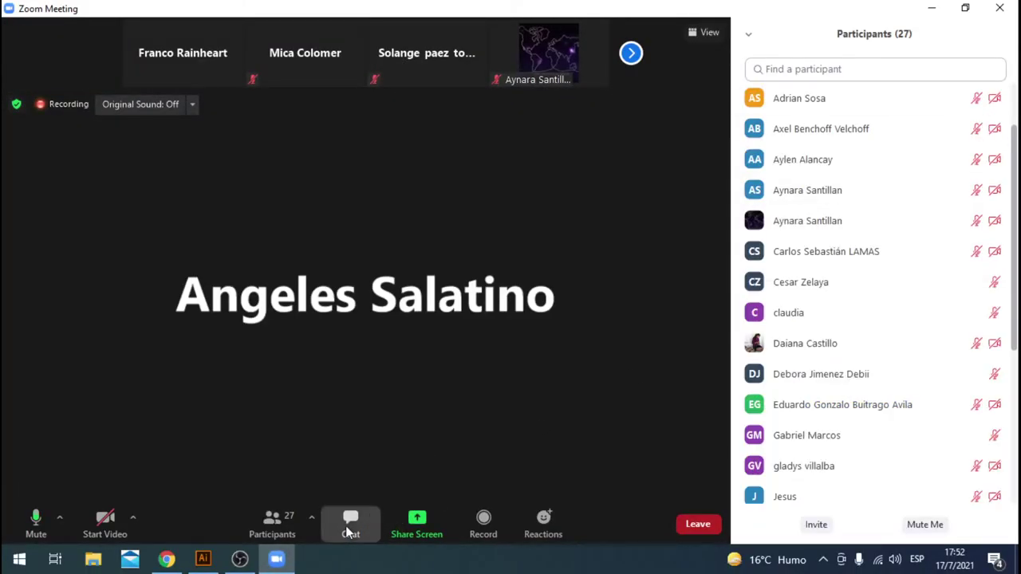
{"action": "left_click", "coordinate": [347, 530]}
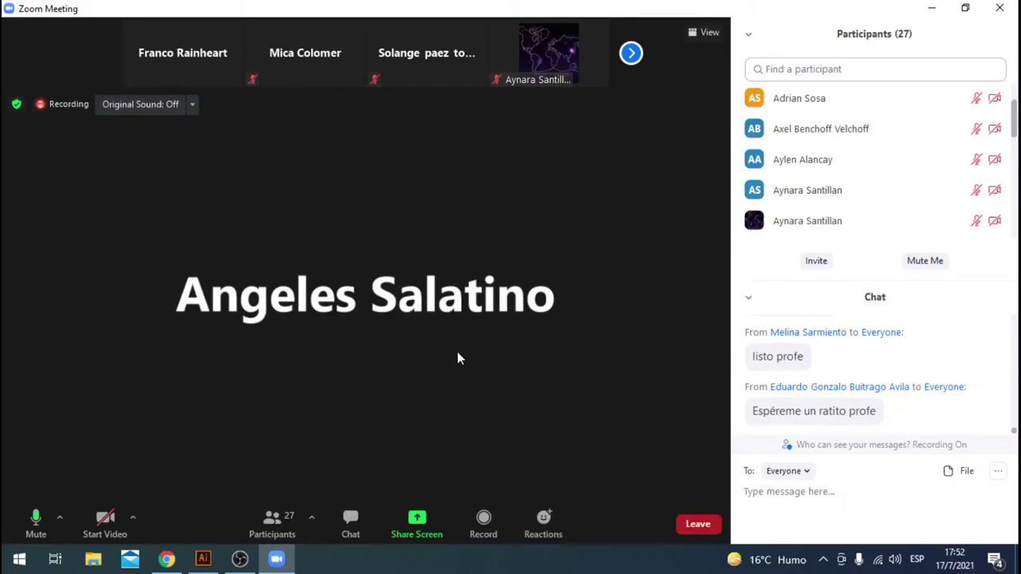
{"action": "left_click", "coordinate": [394, 528]}
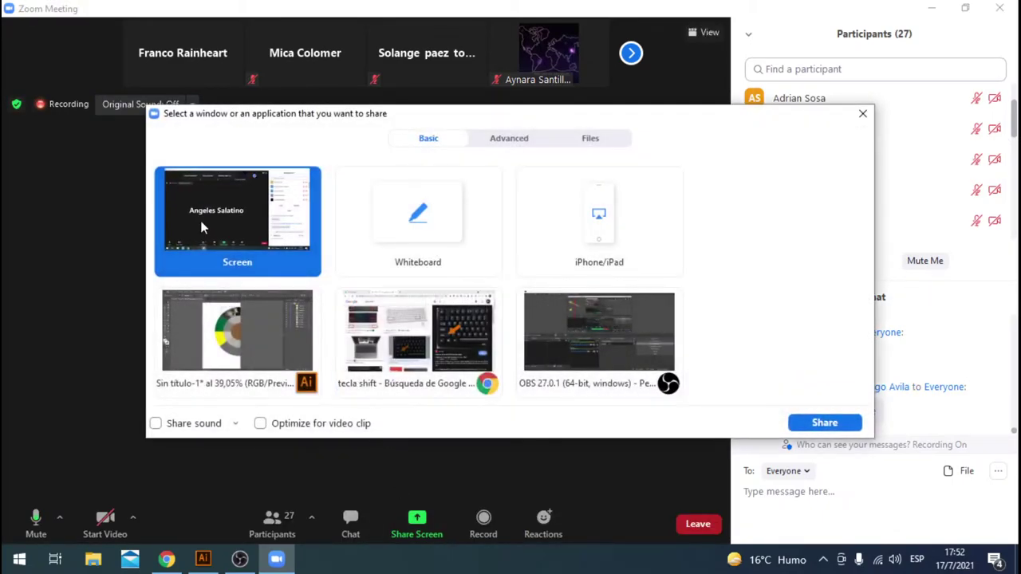
{"action": "double_click", "coordinate": [201, 228]}
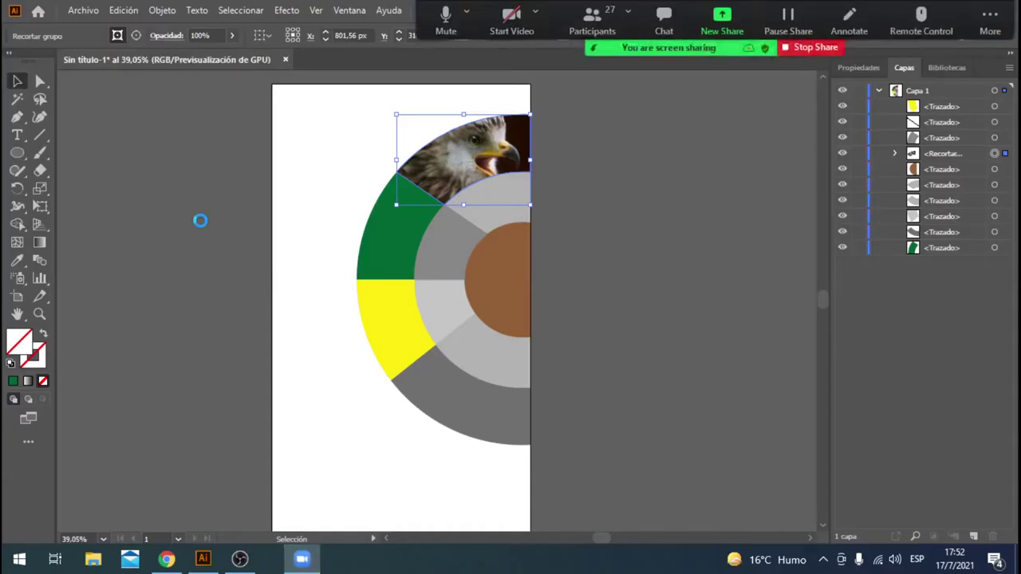
Step: Place the bath-bathroom-bathtub-716437 photo over the green section, about 658 px wide, and stack it directly beneath that section
{"action": "left_click", "coordinate": [590, 276]}
{"action": "left_click", "coordinate": [391, 234]}
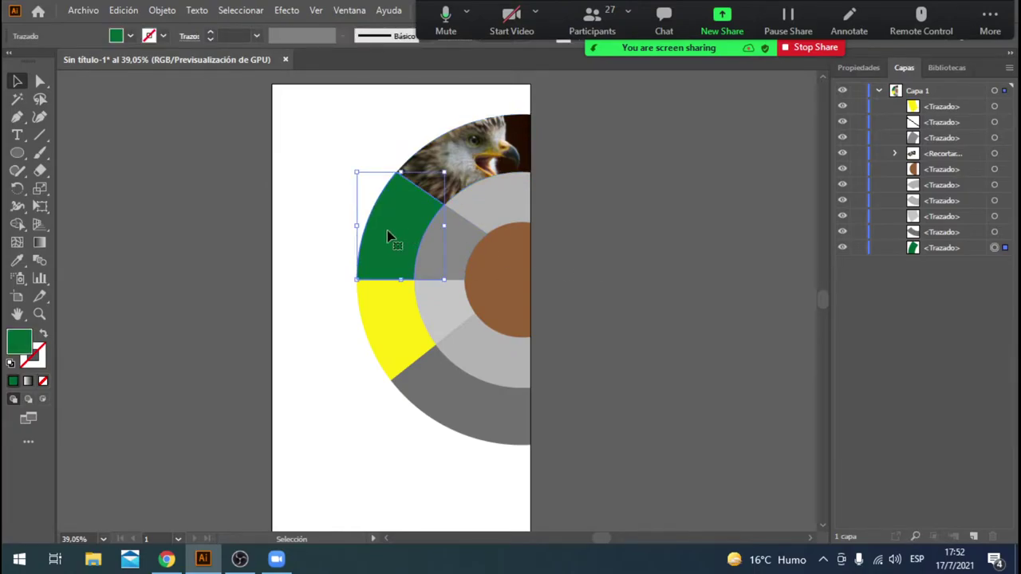
{"action": "left_click", "coordinate": [83, 10]}
{"action": "left_click", "coordinate": [151, 253]}
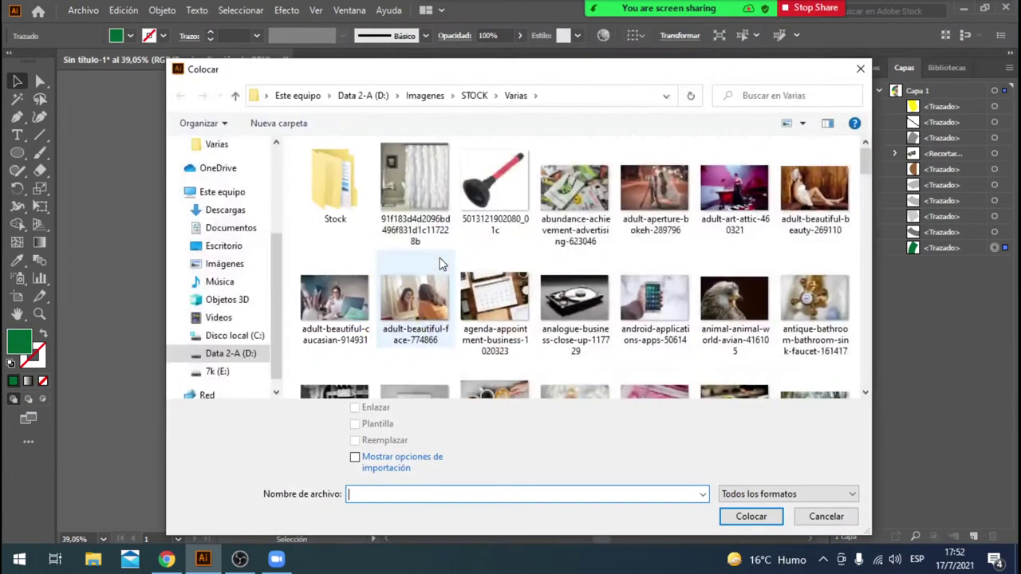
{"action": "scroll", "coordinate": [600, 244], "scroll_direction": "down", "scroll_amount": 3}
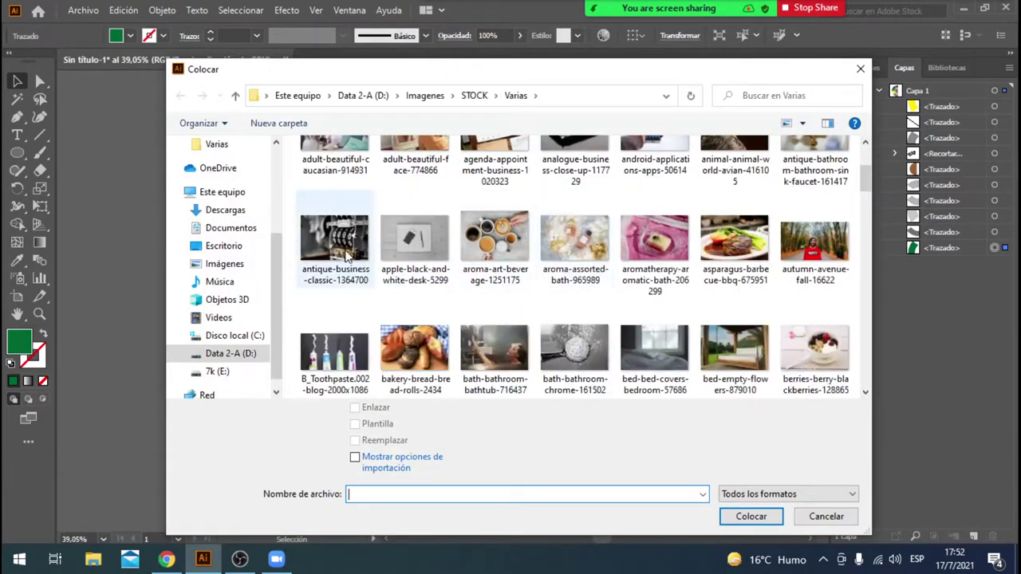
{"action": "double_click", "coordinate": [480, 359]}
{"action": "left_click_drag", "start_coordinate": [325, 142], "coordinate": [483, 244]}
{"action": "left_click_drag", "start_coordinate": [402, 223], "coordinate": [405, 255]}
{"action": "left_click", "coordinate": [941, 110]}
{"action": "left_click_drag", "start_coordinate": [942, 117], "coordinate": [941, 271]}
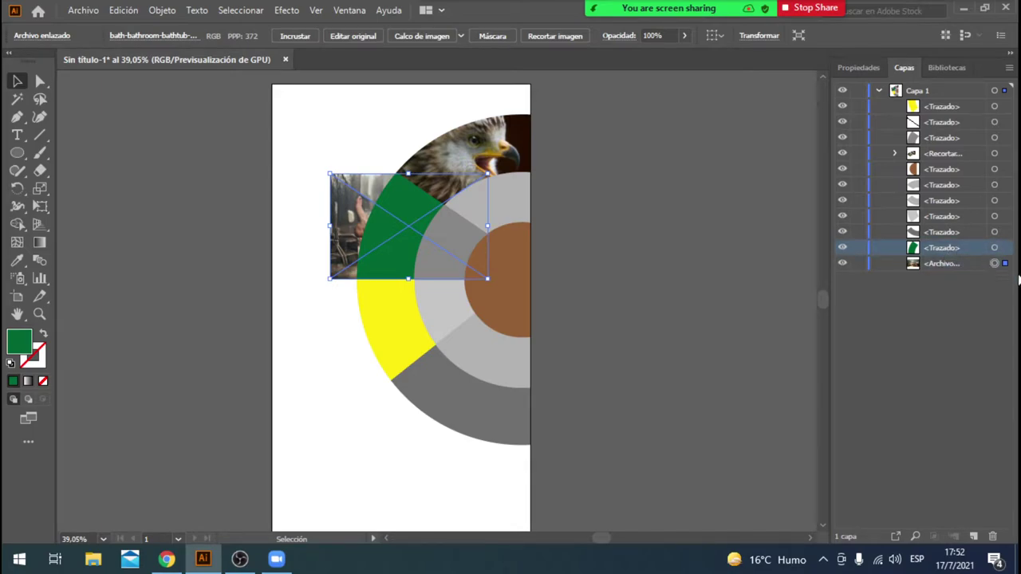
Step: Draw two yellow annotation arrows pointing at the selection markers of the green section and bathtub photo entries
{"action": "mouse_move", "coordinate": [690, 5]}
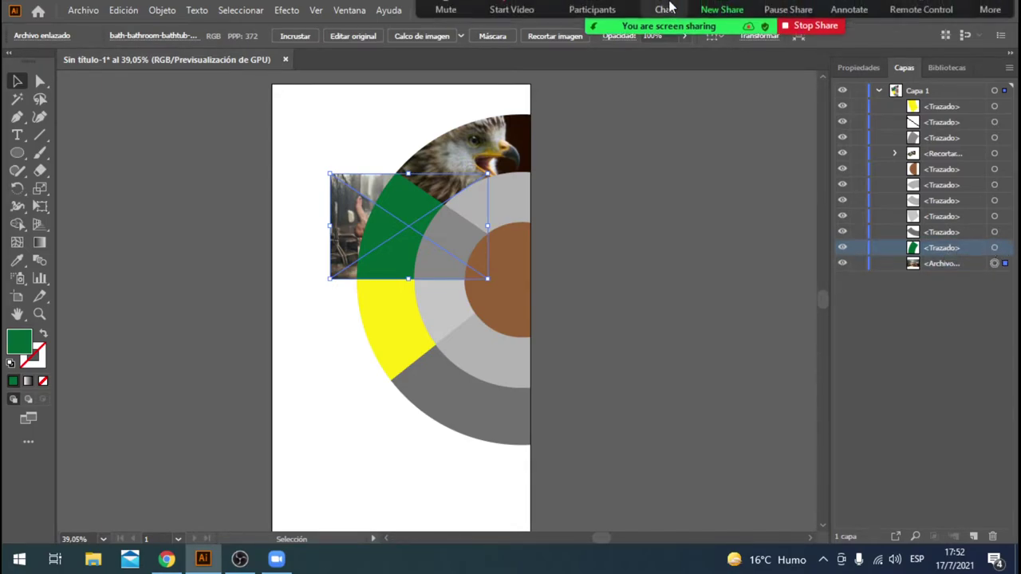
{"action": "left_click", "coordinate": [837, 21]}
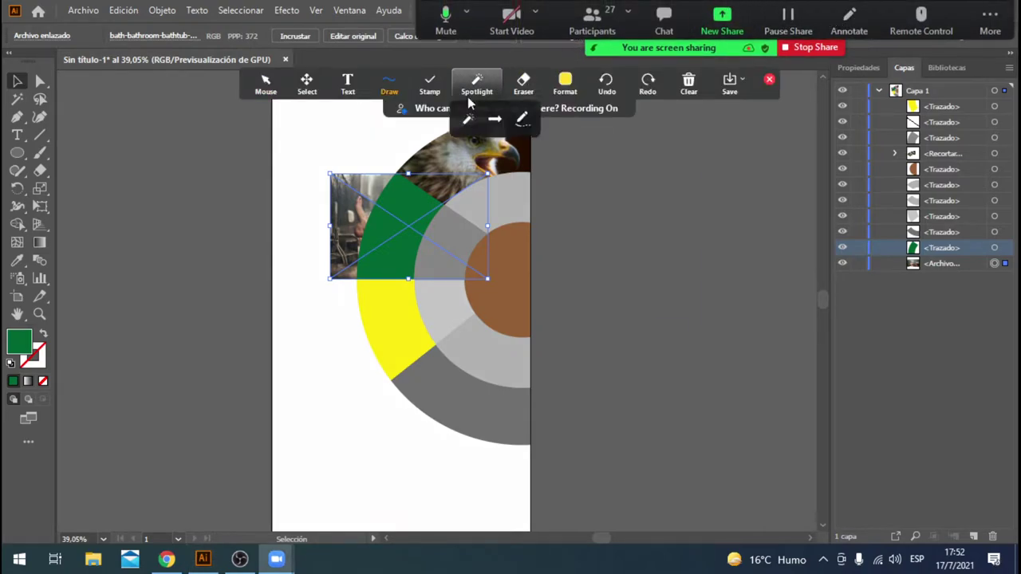
{"action": "left_click", "coordinate": [389, 83]}
{"action": "left_click", "coordinate": [413, 114]}
{"action": "mouse_move", "coordinate": [951, 172]}
{"action": "left_mouse_down"}
{"action": "mouse_move", "coordinate": [947, 214]}
{"action": "mouse_move", "coordinate": [994, 245]}
{"action": "left_mouse_up"}
{"action": "left_click_drag", "start_coordinate": [971, 319], "coordinate": [991, 277]}
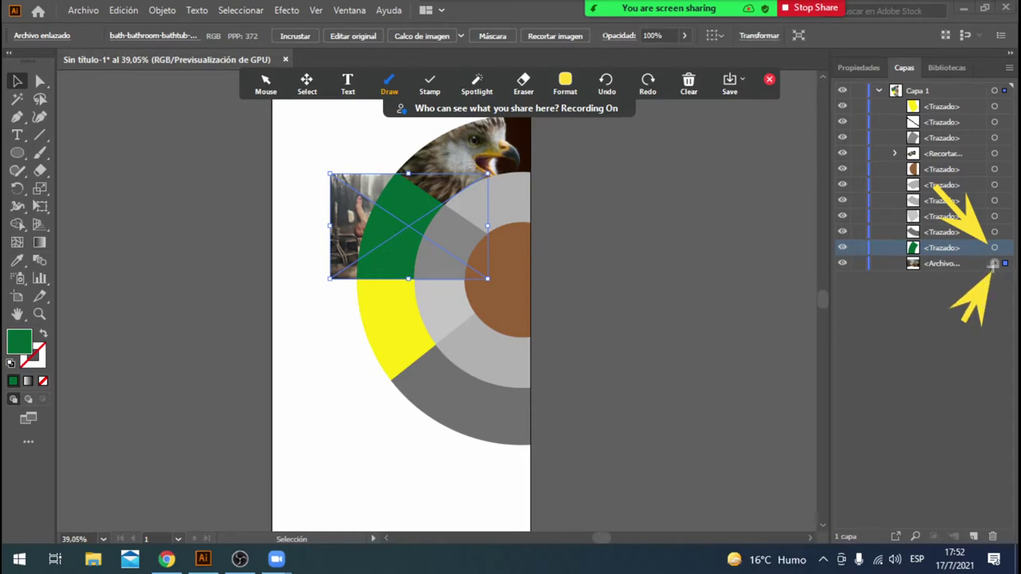
{"action": "left_click", "coordinate": [266, 83]}
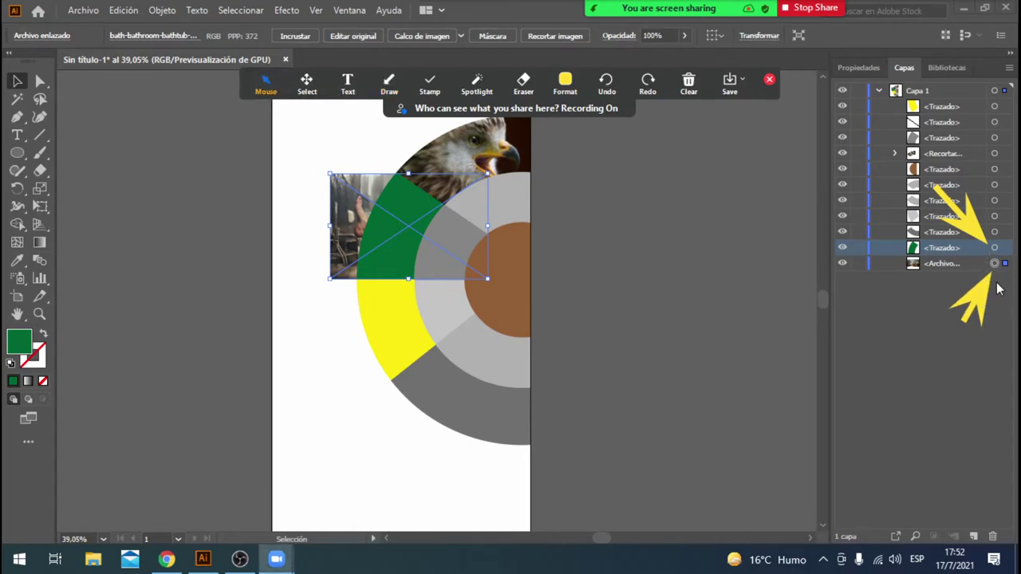
Step: Add the green section to the selected bathtub photo and create a clipping mask from both
{"action": "left_click", "coordinate": [994, 248], "text": "shift"}
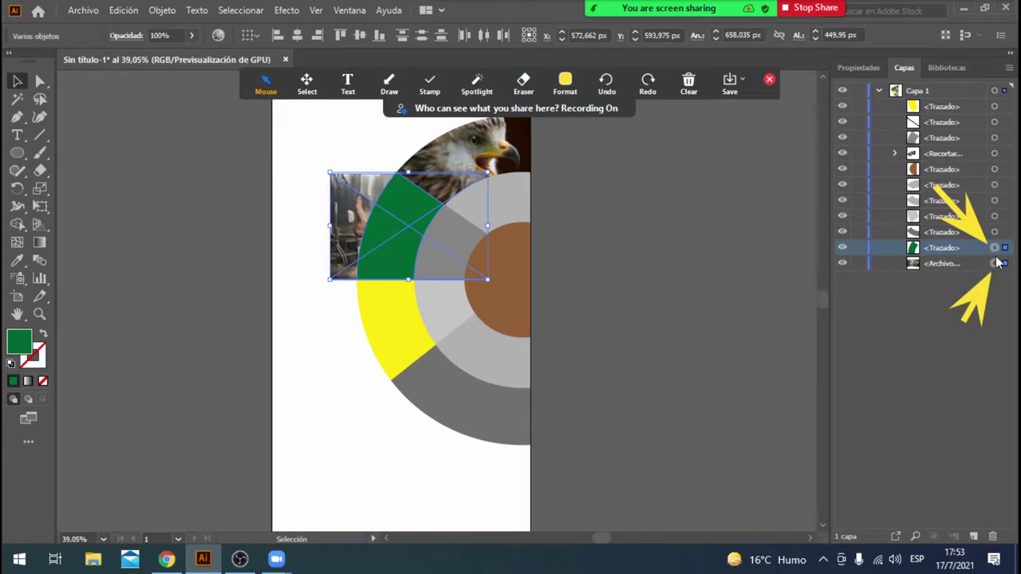
{"action": "left_click", "coordinate": [162, 11]}
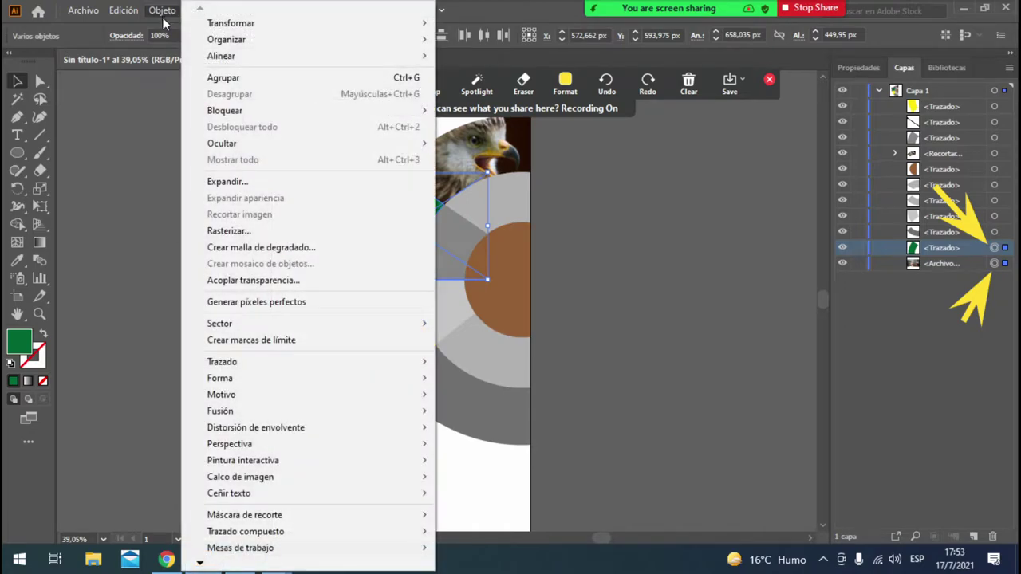
{"action": "mouse_move", "coordinate": [354, 517]}
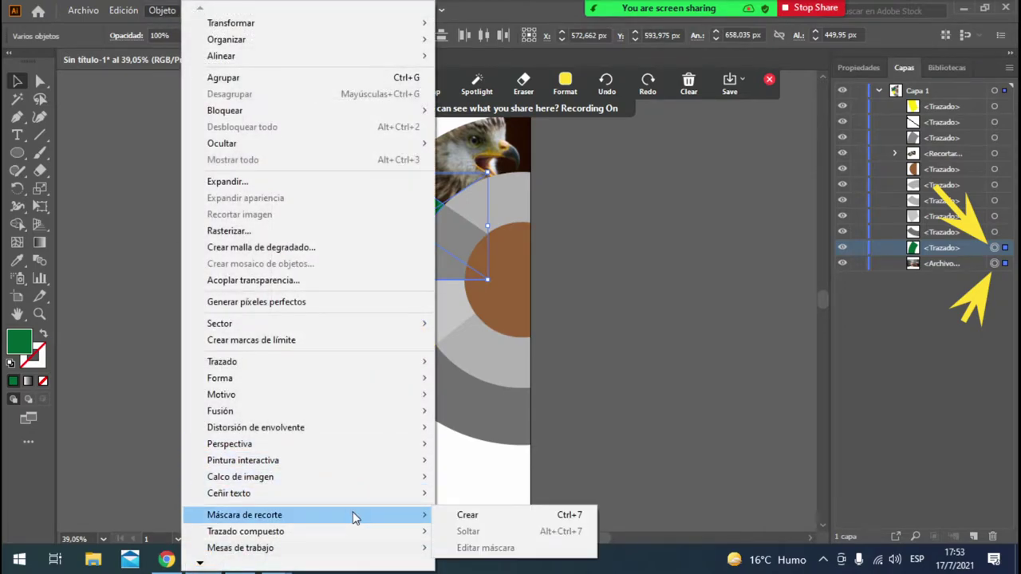
{"action": "left_click", "coordinate": [452, 516]}
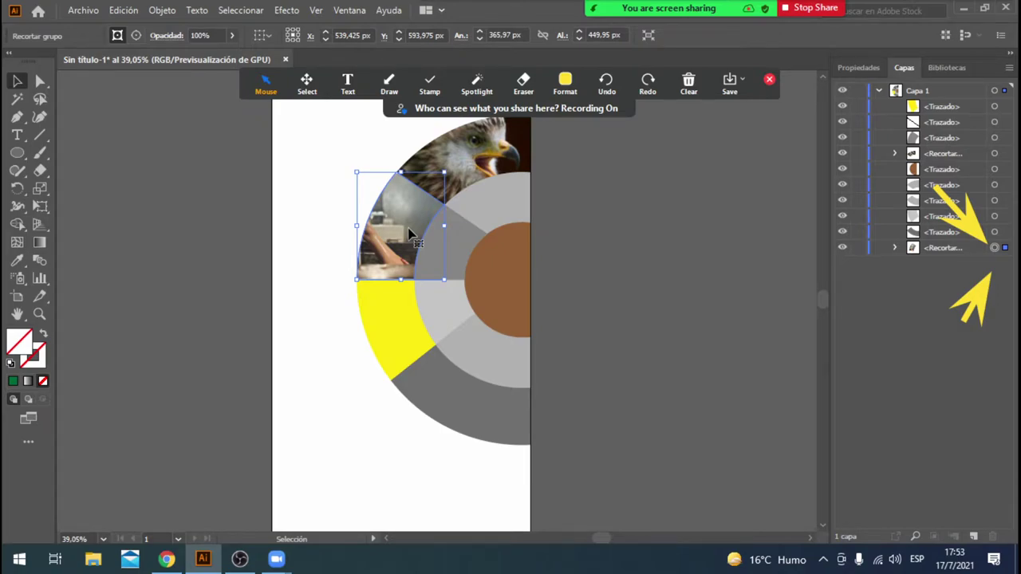
Step: Select the yellow section and clear all annotation drawings from the shared screen
{"action": "left_click", "coordinate": [401, 348]}
{"action": "left_click", "coordinate": [688, 83]}
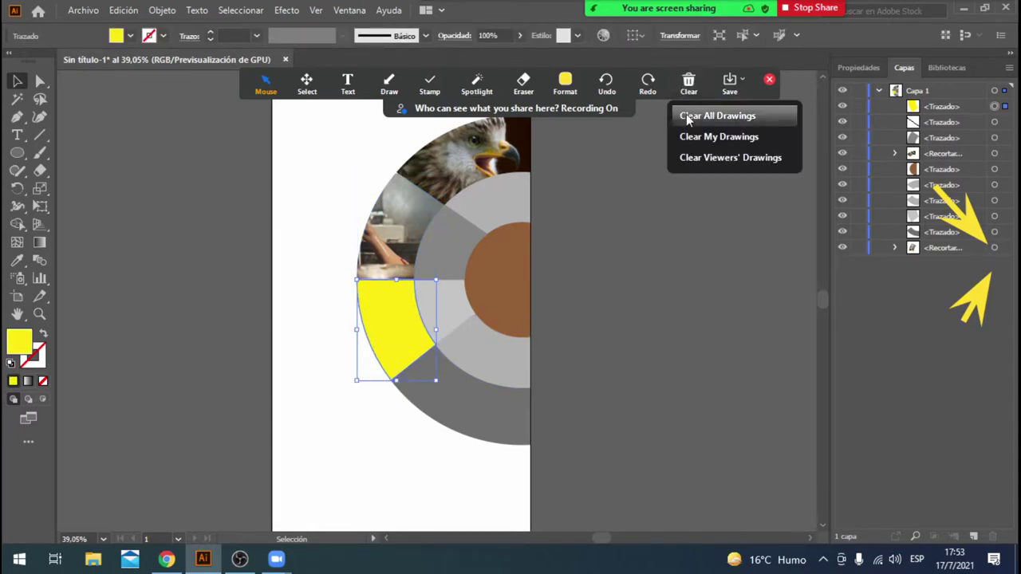
{"action": "left_click", "coordinate": [686, 114]}
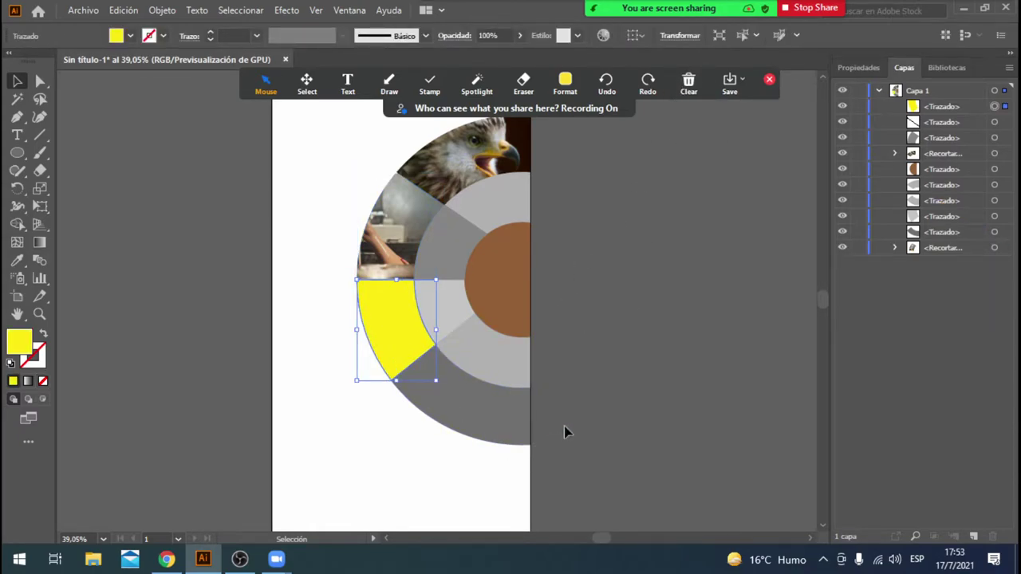
Step: Place the adult-beautiful-face-774866 photo over the yellow section, about 738 by 492 px, and stack the yellow section directly above it
{"action": "left_click", "coordinate": [83, 10]}
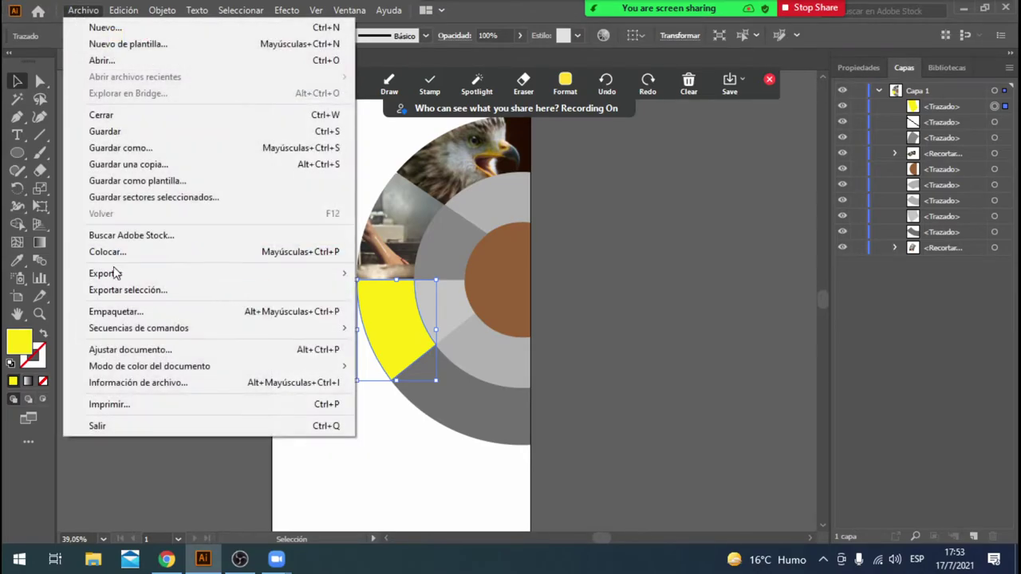
{"action": "left_click", "coordinate": [137, 255]}
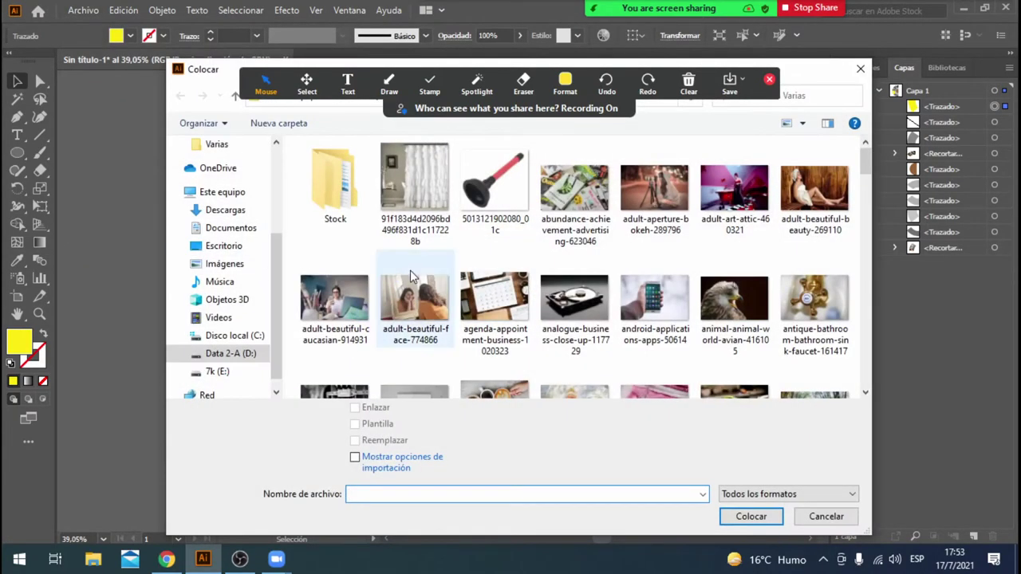
{"action": "double_click", "coordinate": [429, 316]}
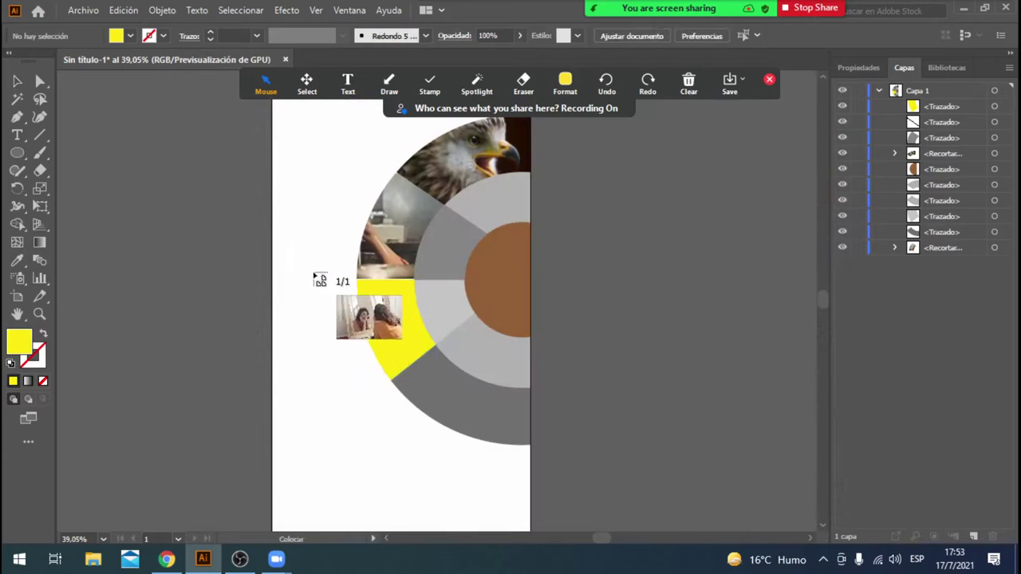
{"action": "left_click_drag", "start_coordinate": [417, 345], "coordinate": [499, 413]}
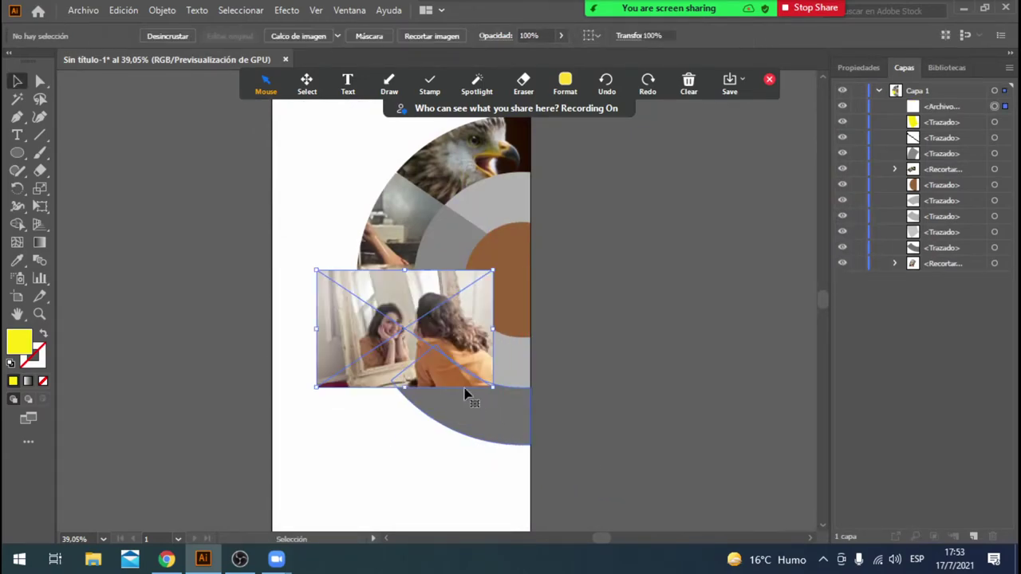
{"action": "left_click", "coordinate": [933, 108]}
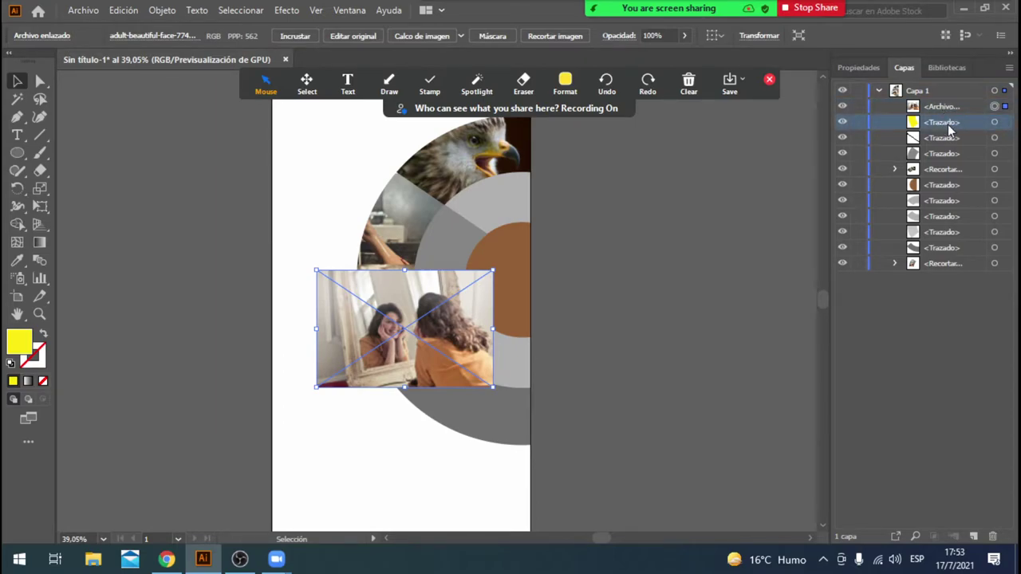
{"action": "left_click_drag", "start_coordinate": [947, 125], "coordinate": [944, 99]}
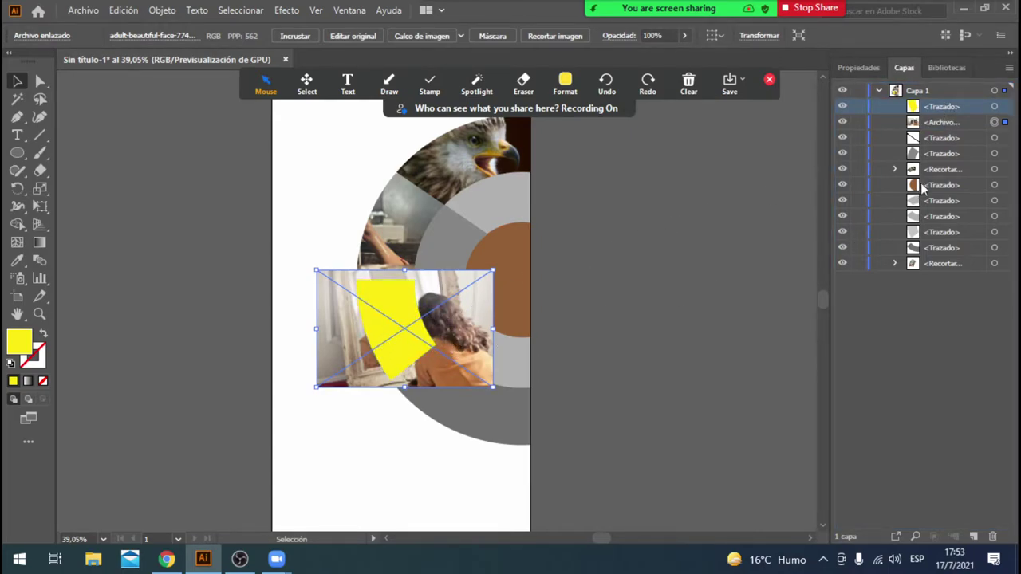
Step: Select the yellow section together with the mirror photo and create a clipping mask from them
{"action": "left_click", "coordinate": [994, 107], "text": "shift"}
{"action": "left_click", "coordinate": [173, 337]}
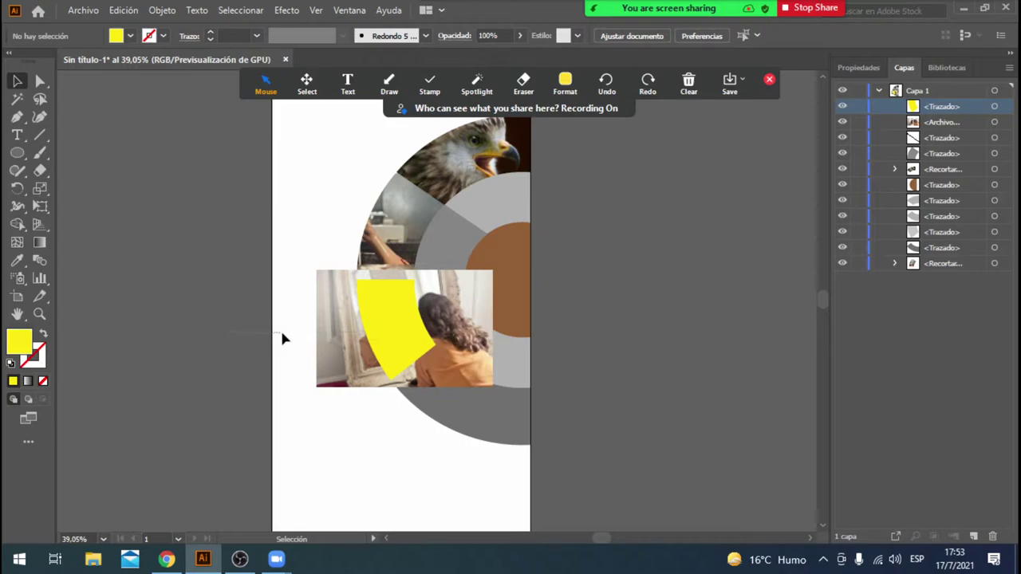
{"action": "left_click", "coordinate": [371, 337]}
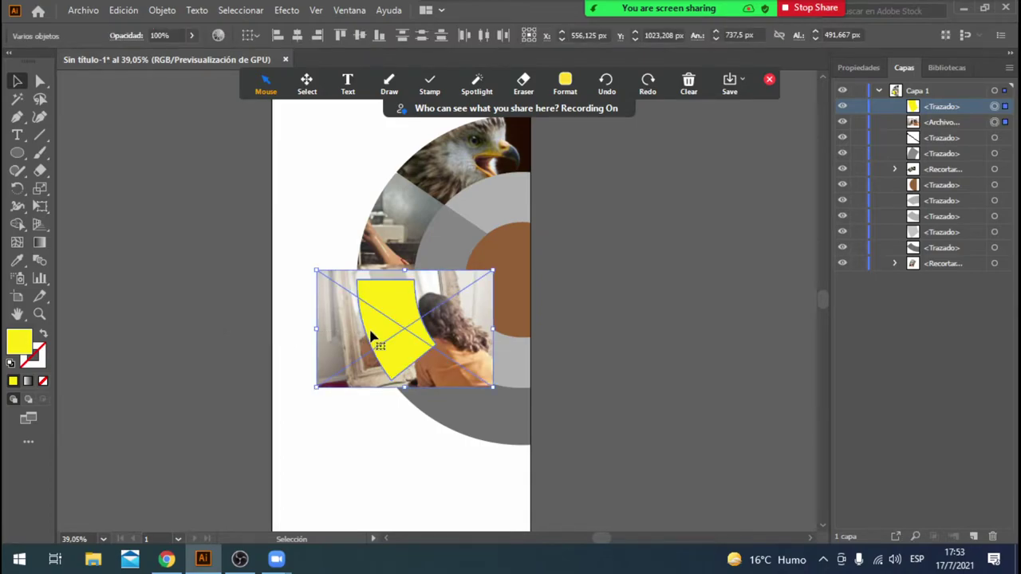
{"action": "left_click", "coordinate": [162, 10]}
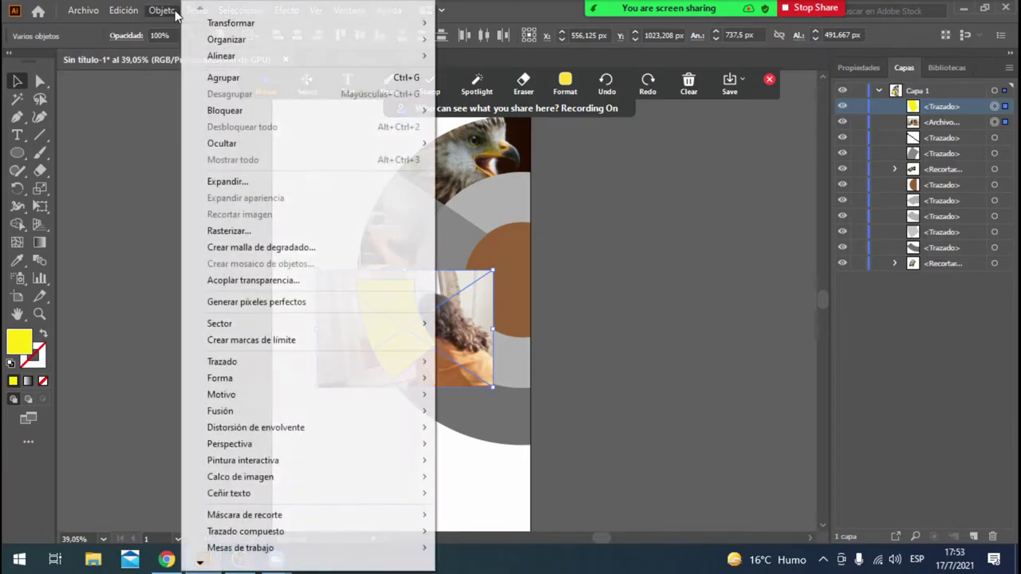
{"action": "mouse_move", "coordinate": [379, 515]}
{"action": "left_click", "coordinate": [471, 514]}
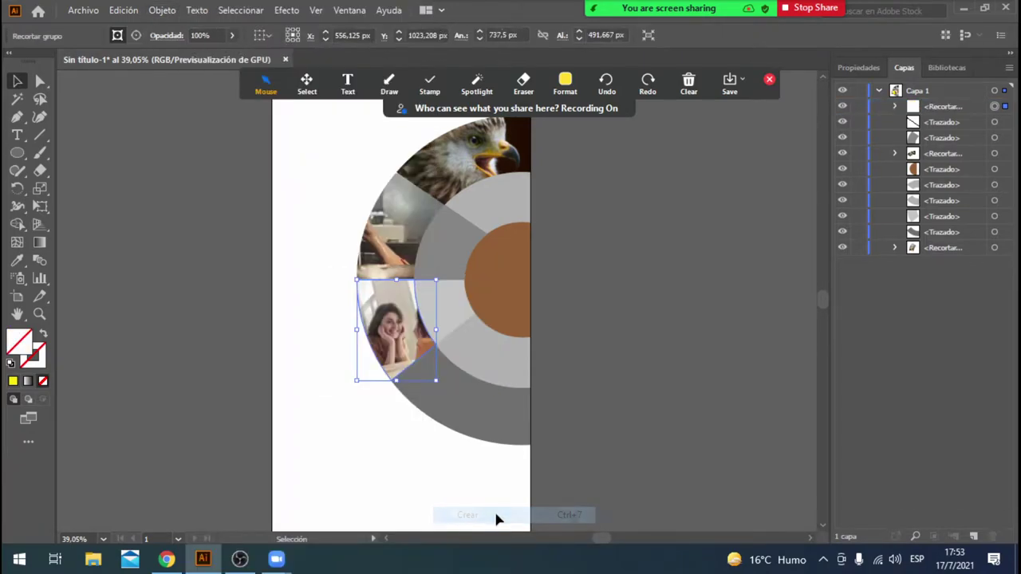
Step: Place the descarga pasta photo, about 831 px wide, over the lowest outer section of the half circle
{"action": "left_click", "coordinate": [710, 434]}
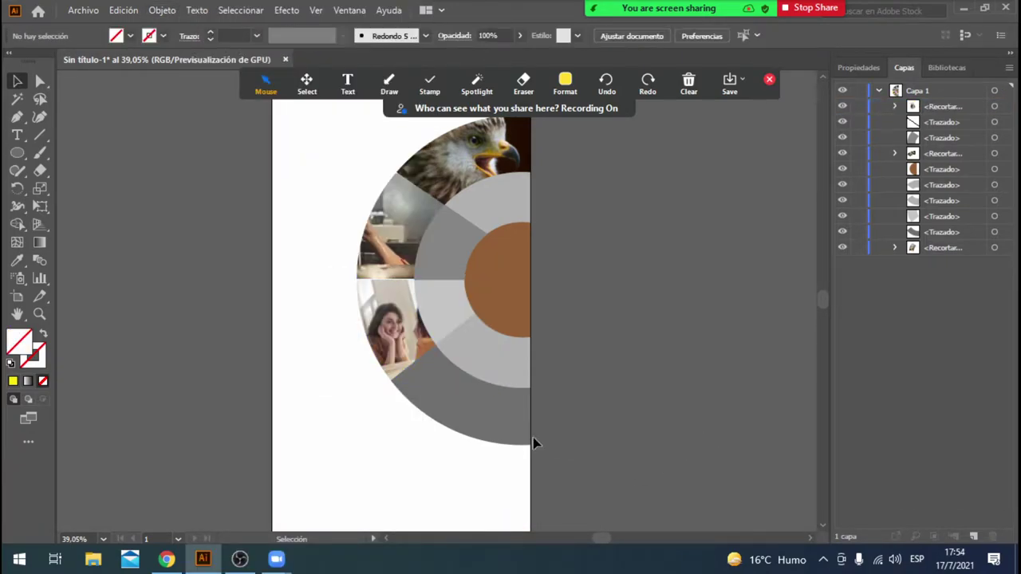
{"action": "left_click", "coordinate": [489, 411]}
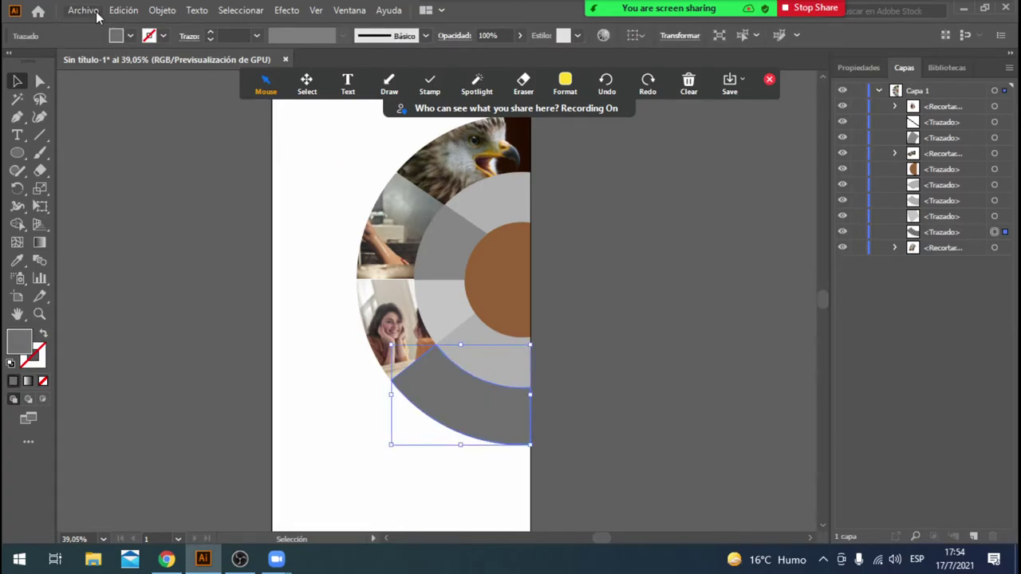
{"action": "left_click", "coordinate": [85, 10]}
{"action": "left_click", "coordinate": [174, 253]}
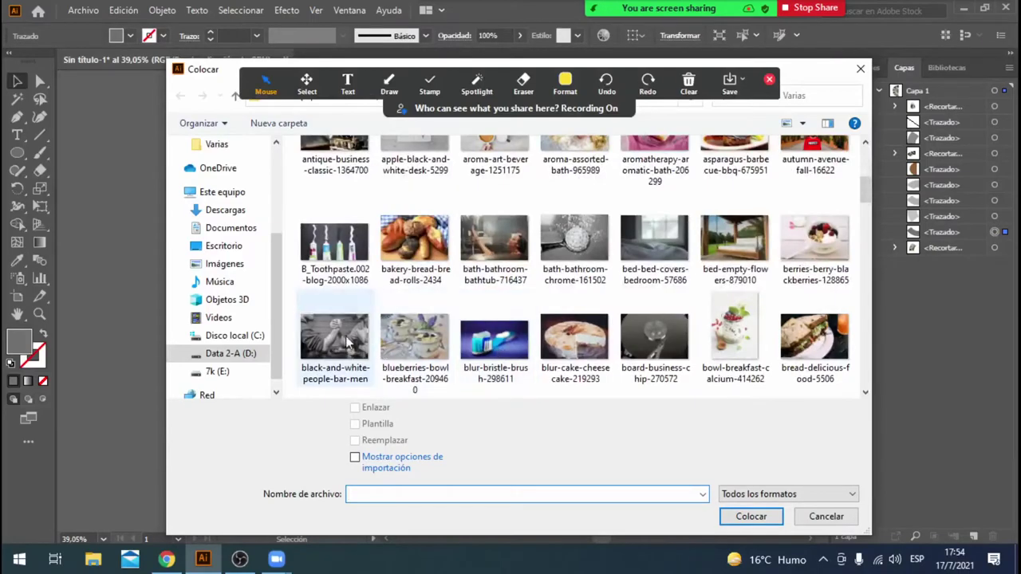
{"action": "scroll", "coordinate": [347, 331], "scroll_direction": "down", "scroll_amount": 5}
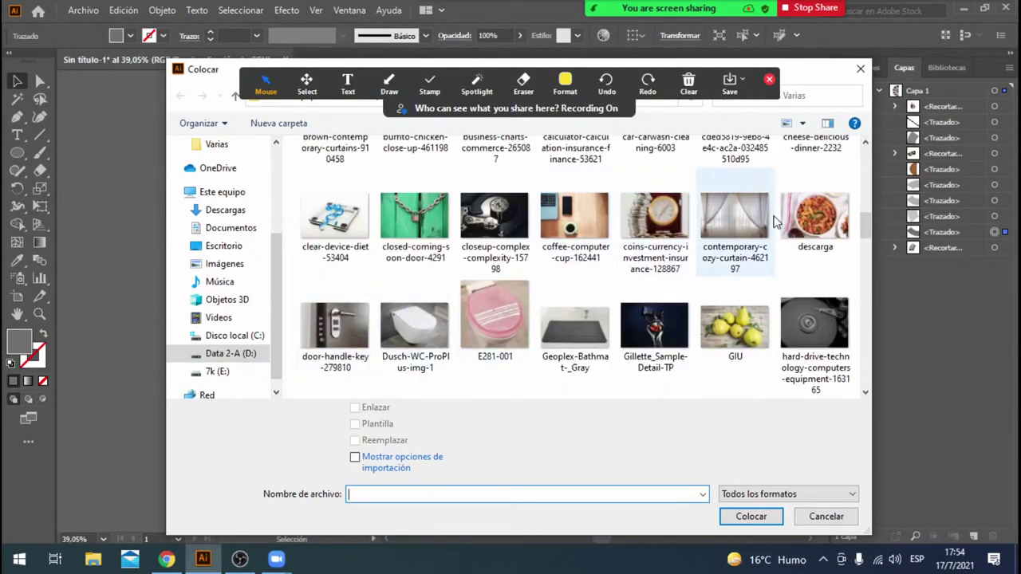
{"action": "double_click", "coordinate": [806, 219]}
{"action": "left_click_drag", "start_coordinate": [352, 338], "coordinate": [544, 500]}
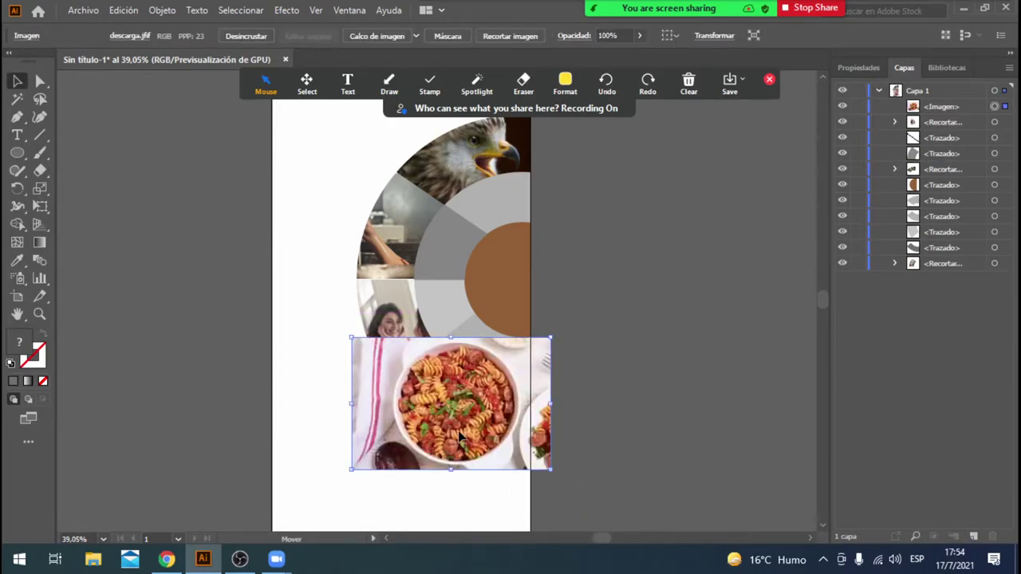
{"action": "left_click_drag", "start_coordinate": [456, 436], "coordinate": [474, 448]}
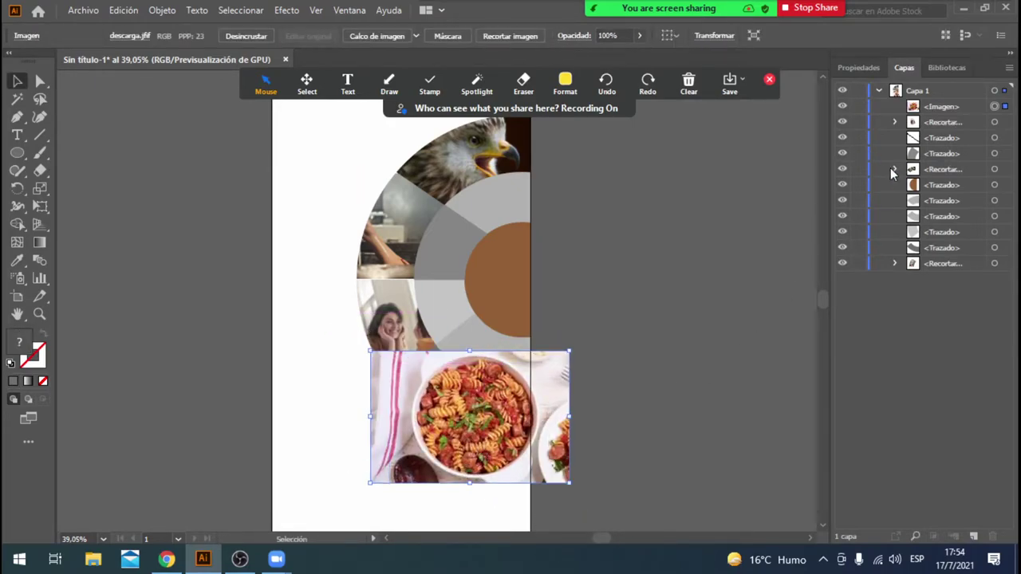
Step: Stack the pasta photo directly below the lowest outer section and create a clipping mask from both
{"action": "left_click_drag", "start_coordinate": [940, 112], "coordinate": [950, 255]}
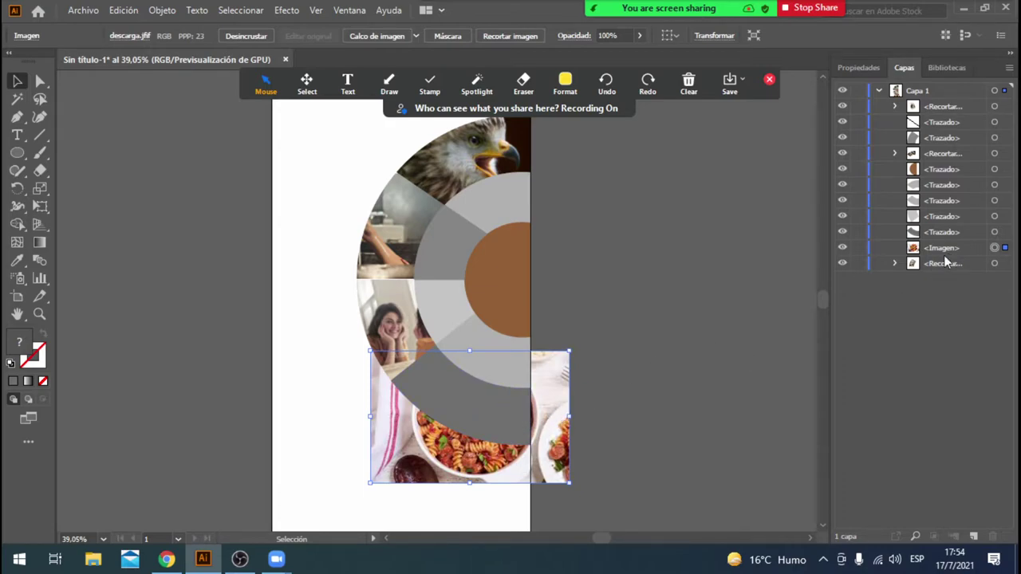
{"action": "left_click", "coordinate": [995, 232], "text": "shift"}
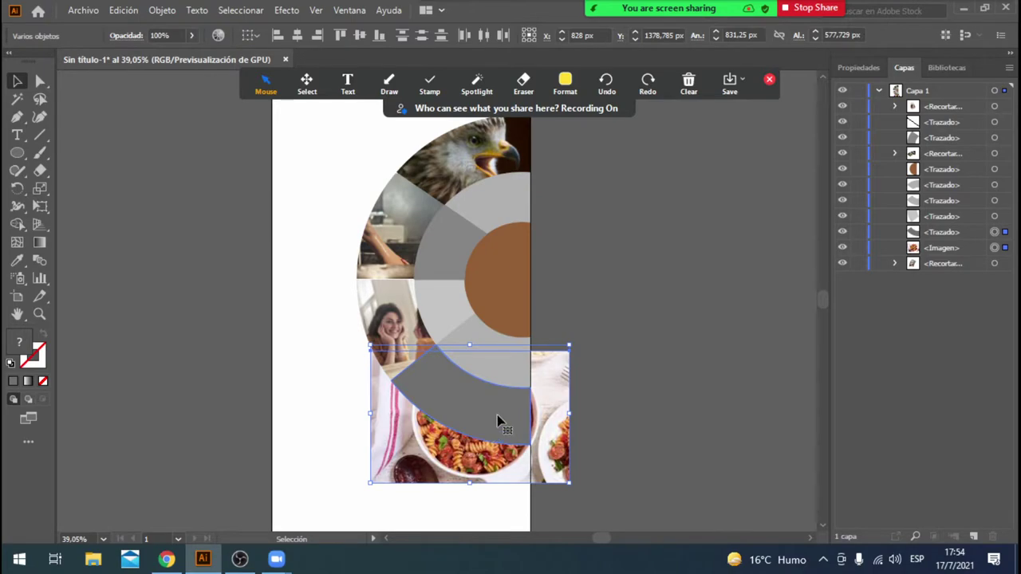
{"action": "left_click", "coordinate": [154, 11]}
{"action": "mouse_move", "coordinate": [350, 510]}
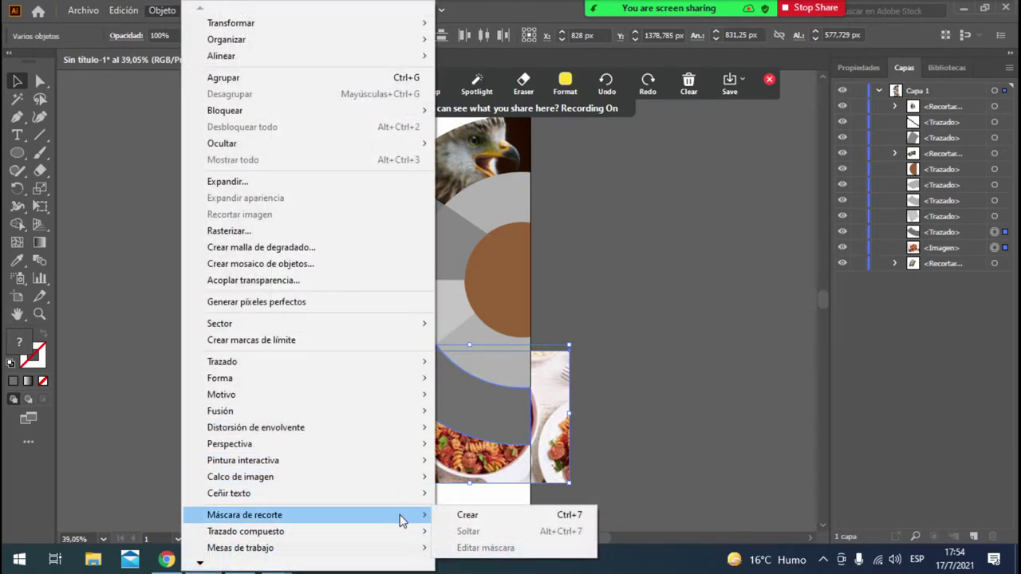
{"action": "left_click", "coordinate": [466, 516]}
{"action": "left_click", "coordinate": [619, 472]}
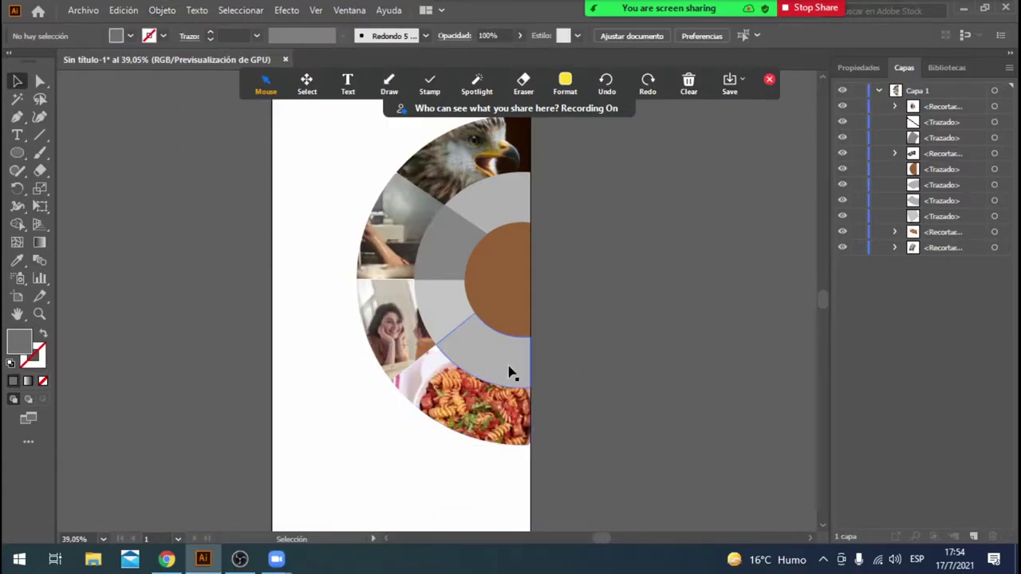
Step: Place the asparagus-barbecue-bbq-675951 photo over the uppermost inner-ring section, about 569 by 380 px, and stack it directly below that section
{"action": "left_click", "coordinate": [504, 206]}
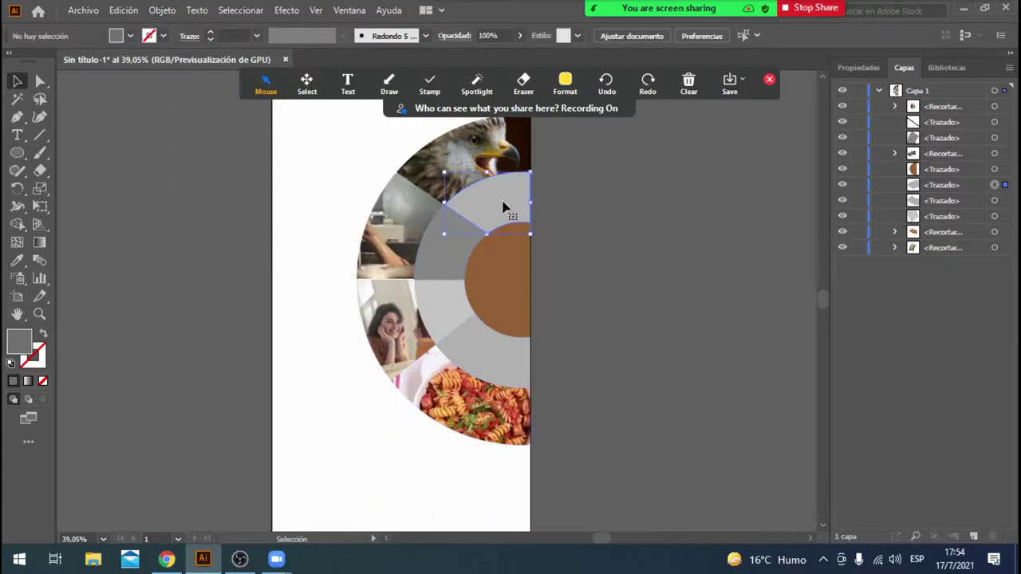
{"action": "left_click", "coordinate": [83, 10]}
{"action": "left_click", "coordinate": [157, 252]}
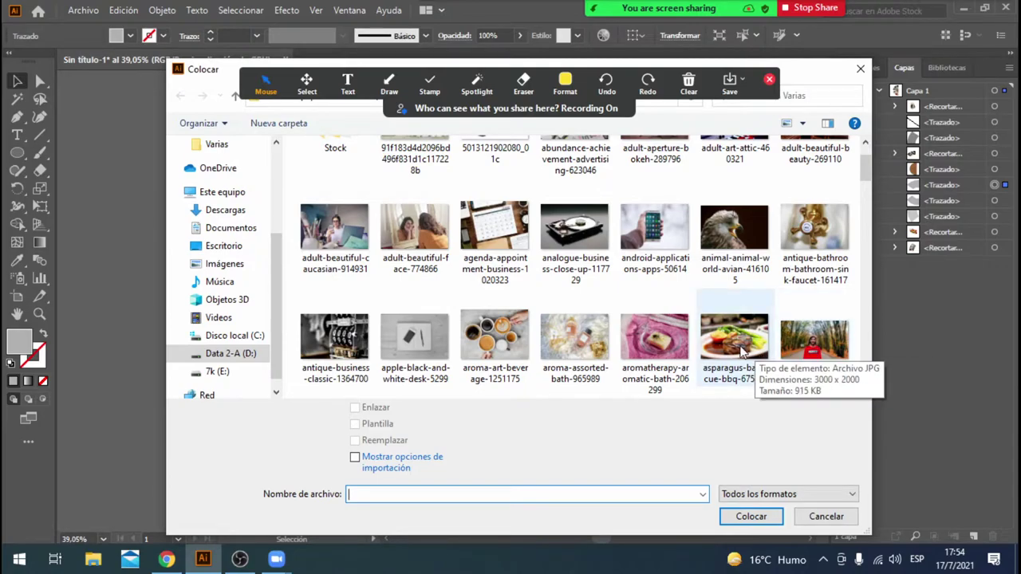
{"action": "double_click", "coordinate": [742, 351]}
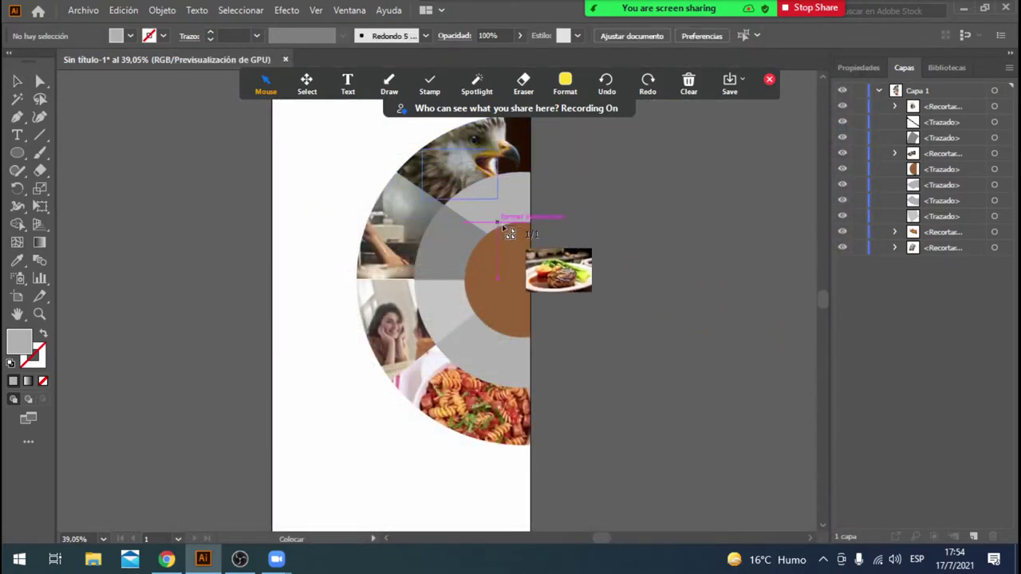
{"action": "left_click", "coordinate": [558, 277]}
{"action": "left_click_drag", "start_coordinate": [941, 107], "coordinate": [945, 217]}
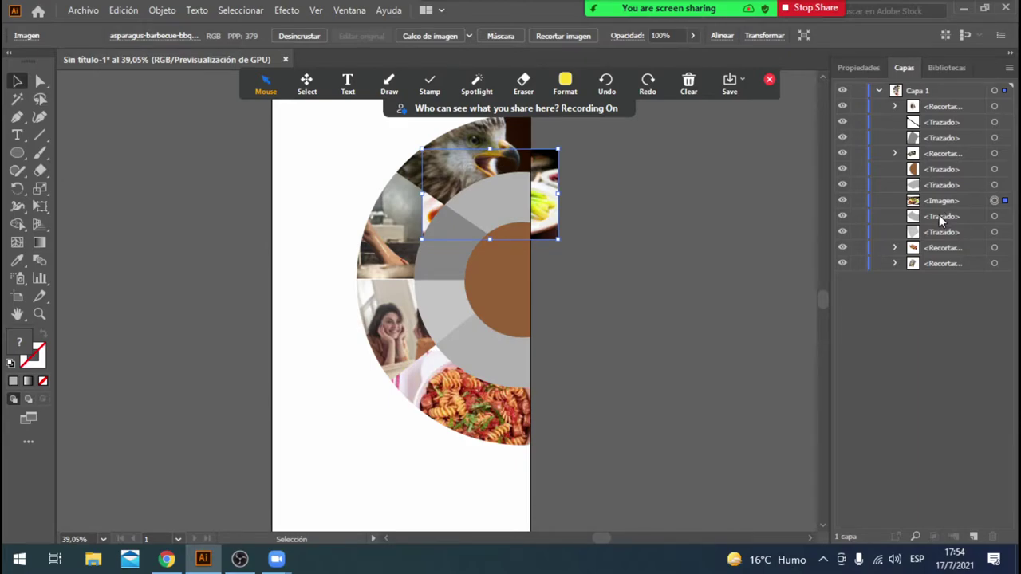
Step: Add the uppermost inner-ring section to the selected steak photo and create a clipping mask from both
{"action": "left_click", "coordinate": [994, 185], "text": "shift"}
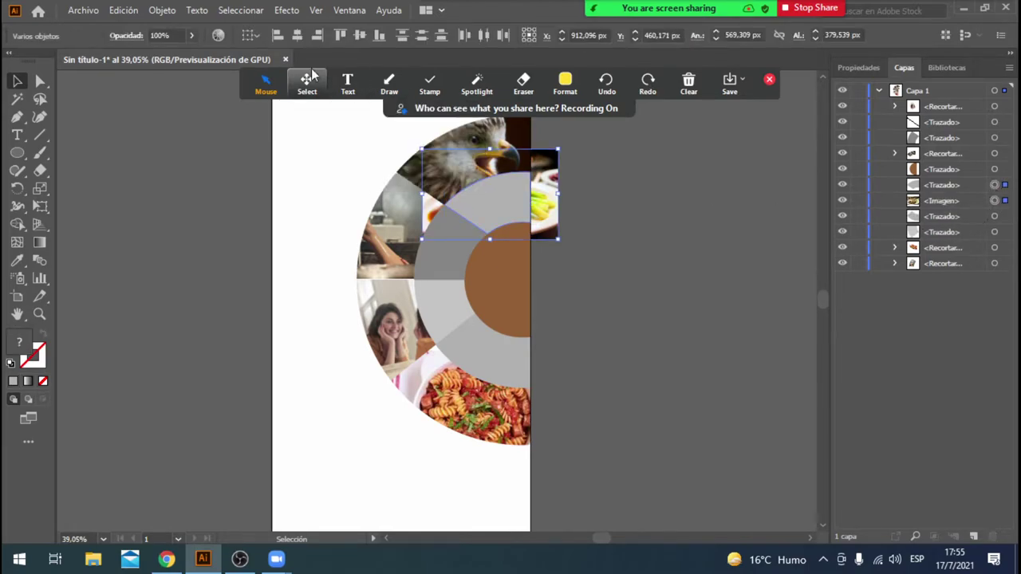
{"action": "left_click", "coordinate": [160, 10]}
{"action": "mouse_move", "coordinate": [275, 516]}
{"action": "left_click", "coordinate": [465, 517]}
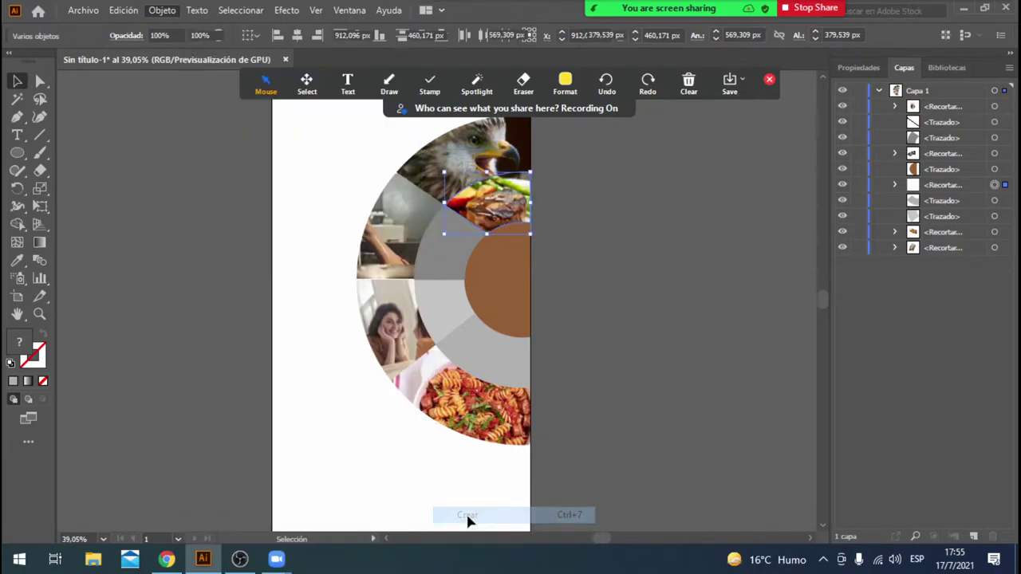
{"action": "left_click", "coordinate": [580, 386]}
Step: Place the bakery-bread-bread-rolls-2434 photo over the second inner-ring section, about 616 by 411 px, and stack it directly below that section
{"action": "left_click", "coordinate": [83, 11]}
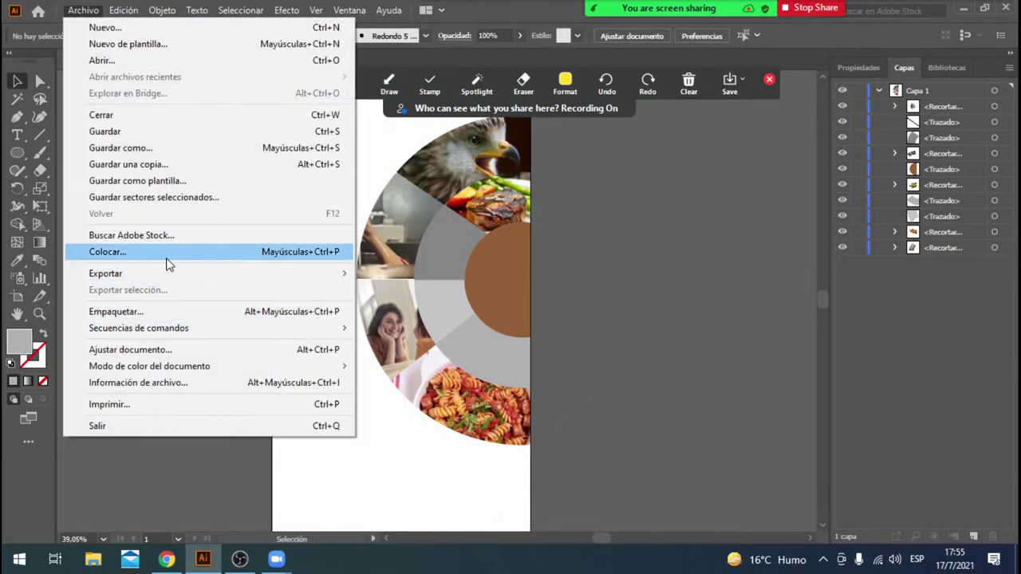
{"action": "left_click", "coordinate": [167, 264]}
{"action": "scroll", "coordinate": [560, 317], "scroll_direction": "down", "scroll_amount": 5}
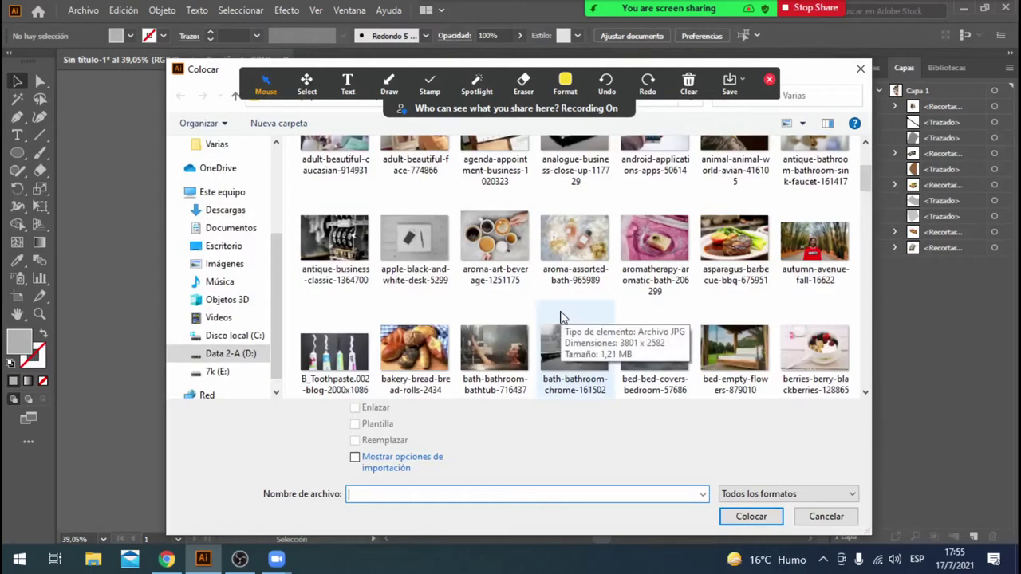
{"action": "double_click", "coordinate": [414, 239]}
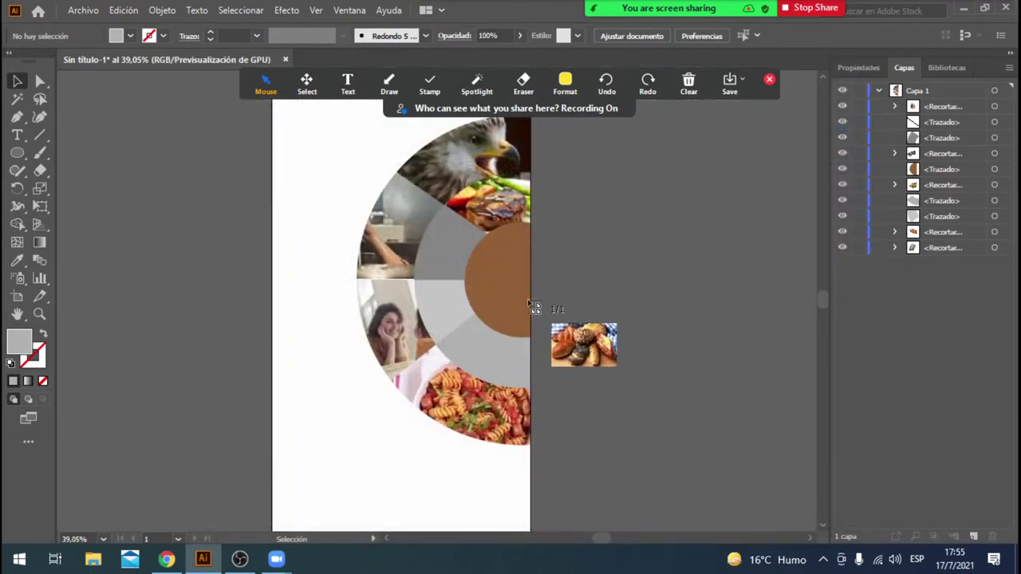
{"action": "left_click_drag", "start_coordinate": [414, 214], "coordinate": [414, 389]}
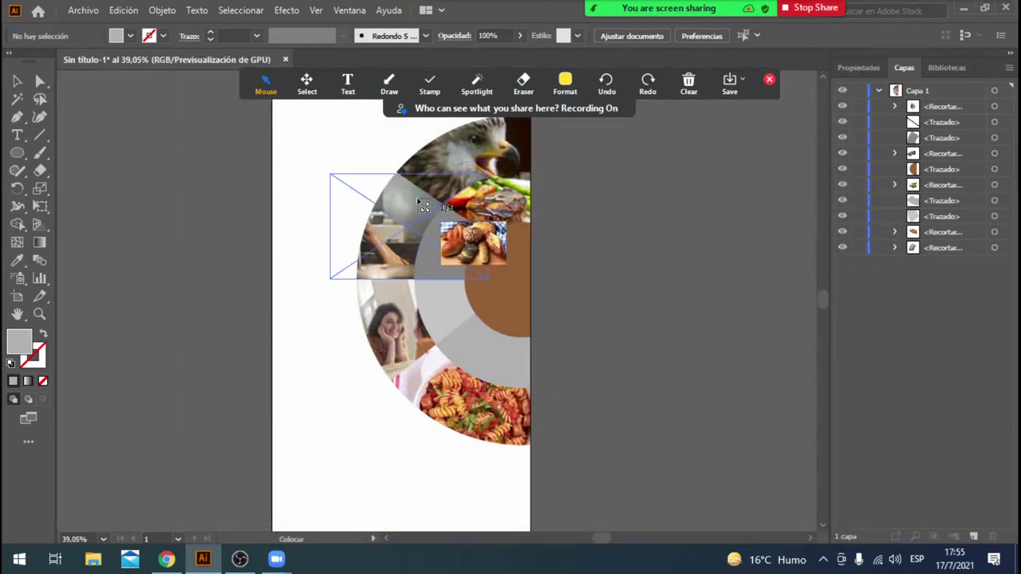
{"action": "left_click", "coordinate": [528, 326]}
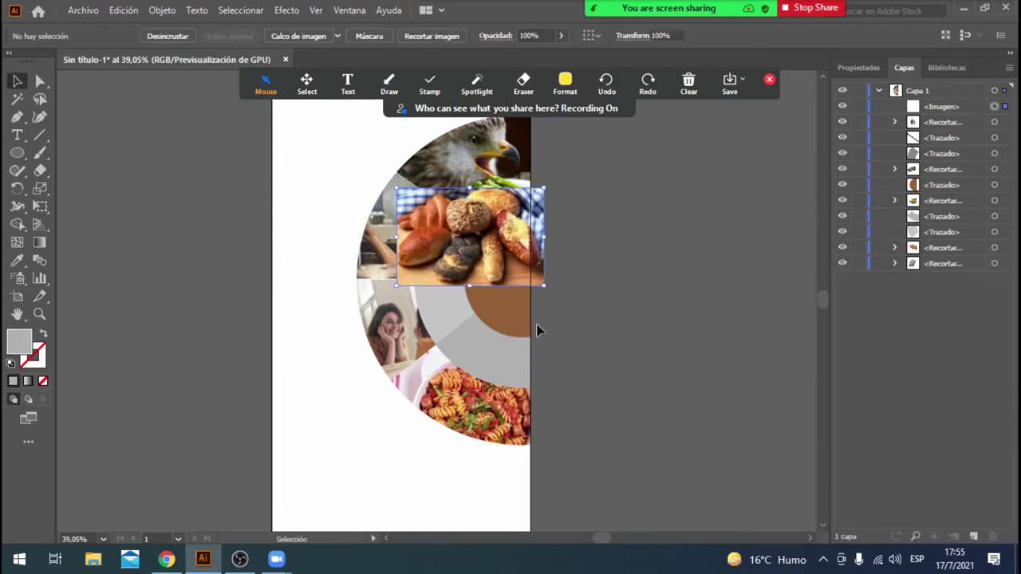
{"action": "left_click_drag", "start_coordinate": [949, 110], "coordinate": [951, 163]}
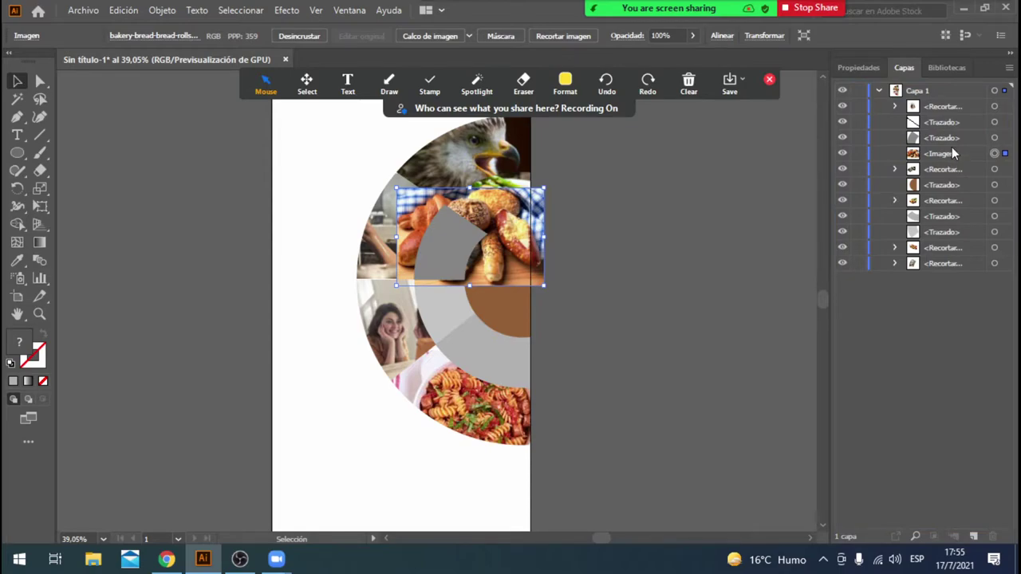
Step: Select the second inner-ring section together with the bread photo and create a clipping mask from them
{"action": "left_click", "coordinate": [995, 138]}
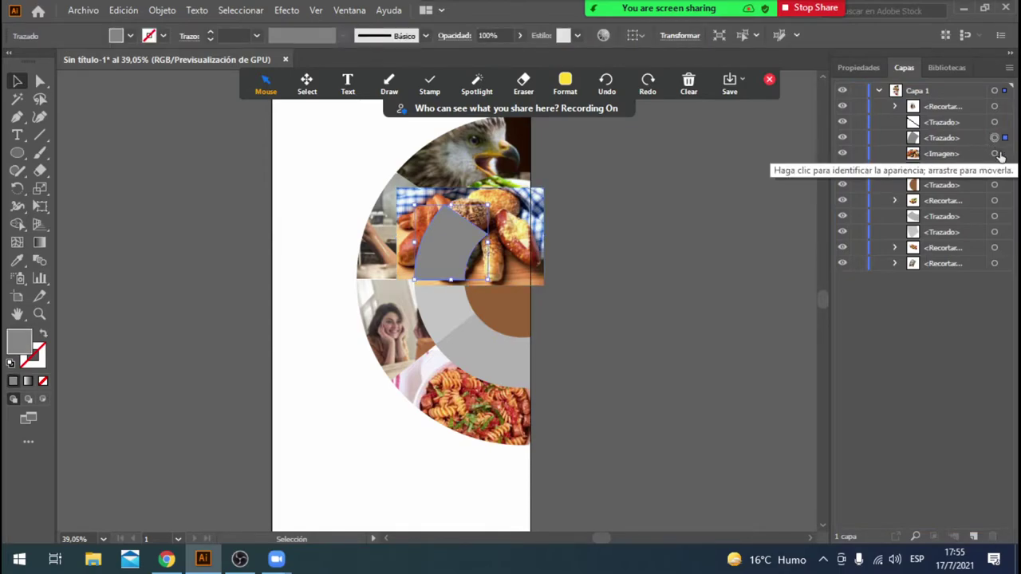
{"action": "left_click", "coordinate": [995, 154], "text": "shift"}
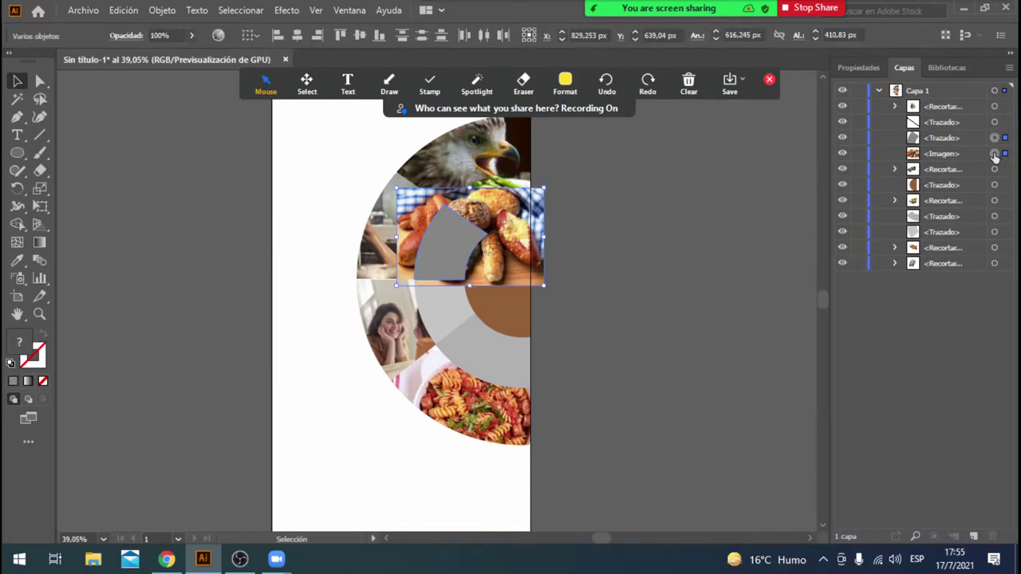
{"action": "left_click", "coordinate": [160, 10]}
{"action": "mouse_move", "coordinate": [403, 527]}
{"action": "left_click", "coordinate": [488, 518]}
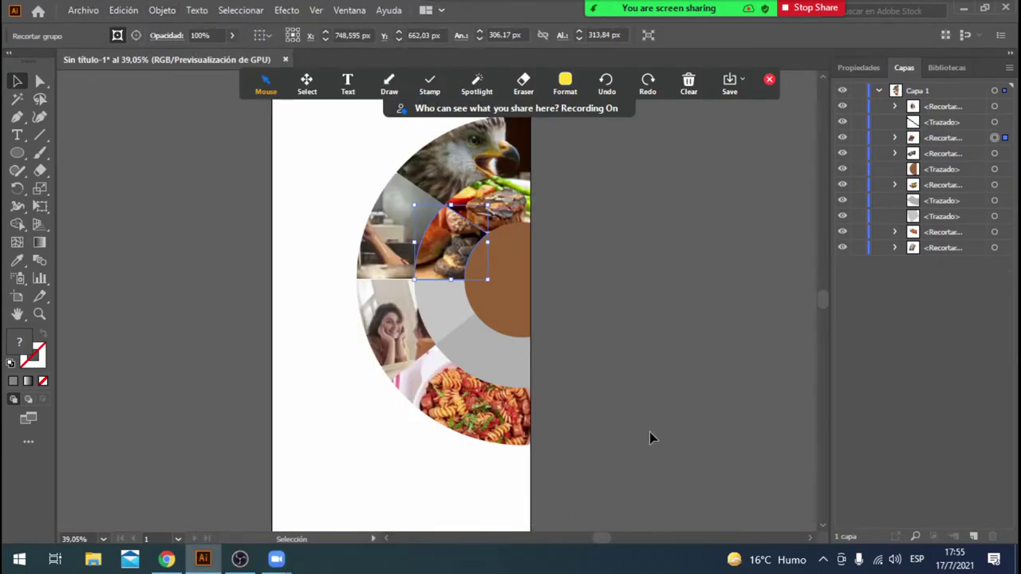
{"action": "left_click", "coordinate": [649, 389]}
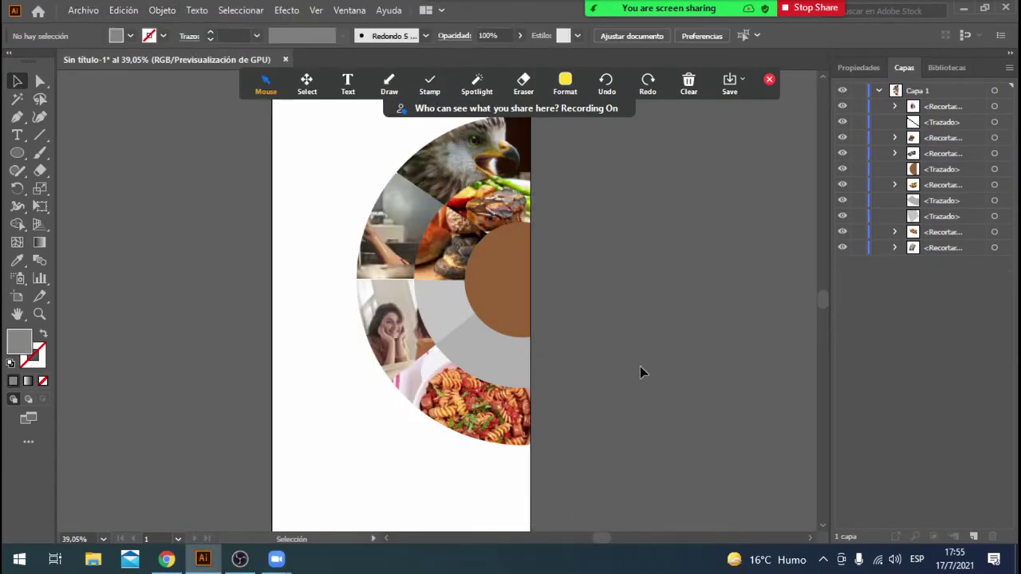
Step: Place the pexels-photo-106399 house photo over the third inner-ring section, about 457 by 304 px
{"action": "left_click", "coordinate": [84, 10]}
{"action": "left_click", "coordinate": [129, 251]}
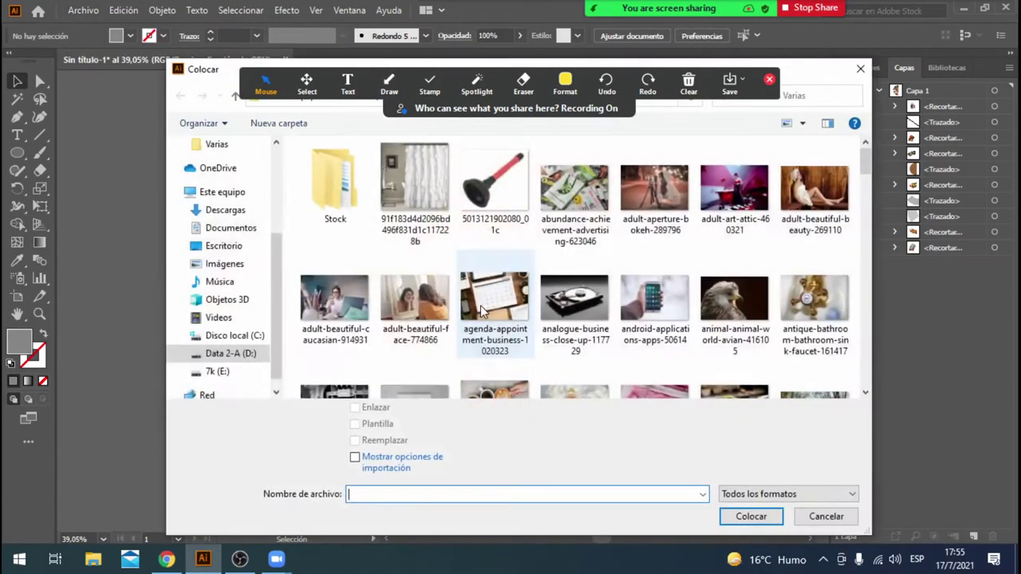
{"action": "scroll", "coordinate": [403, 321], "scroll_direction": "down", "scroll_amount": 10}
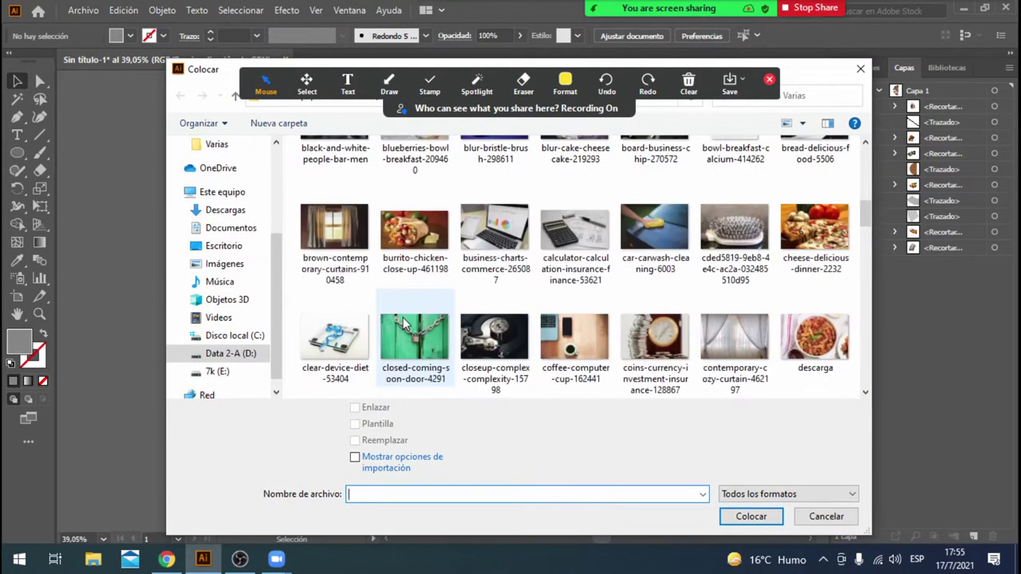
{"action": "scroll", "coordinate": [410, 351], "scroll_direction": "down", "scroll_amount": 3}
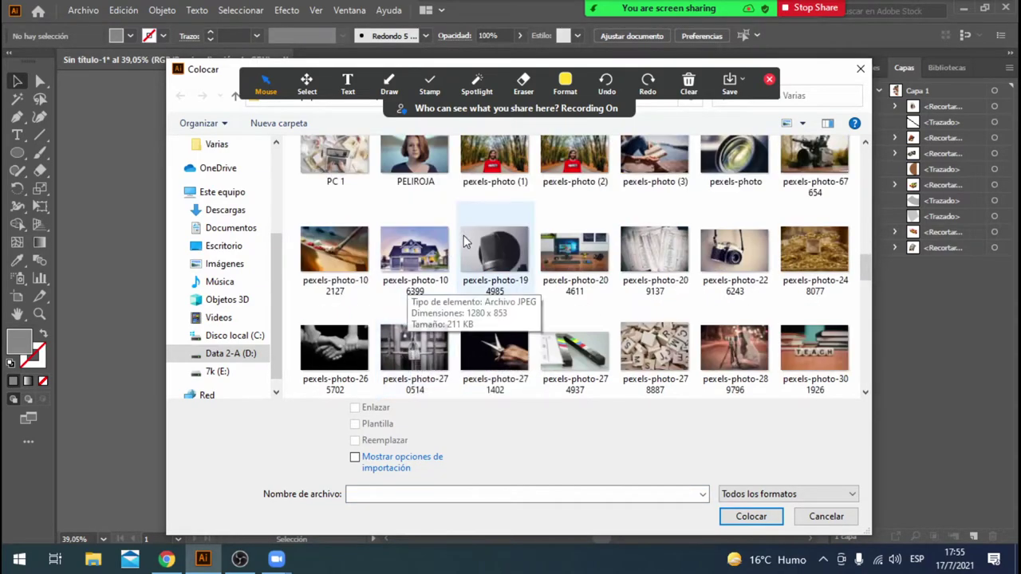
{"action": "double_click", "coordinate": [414, 251]}
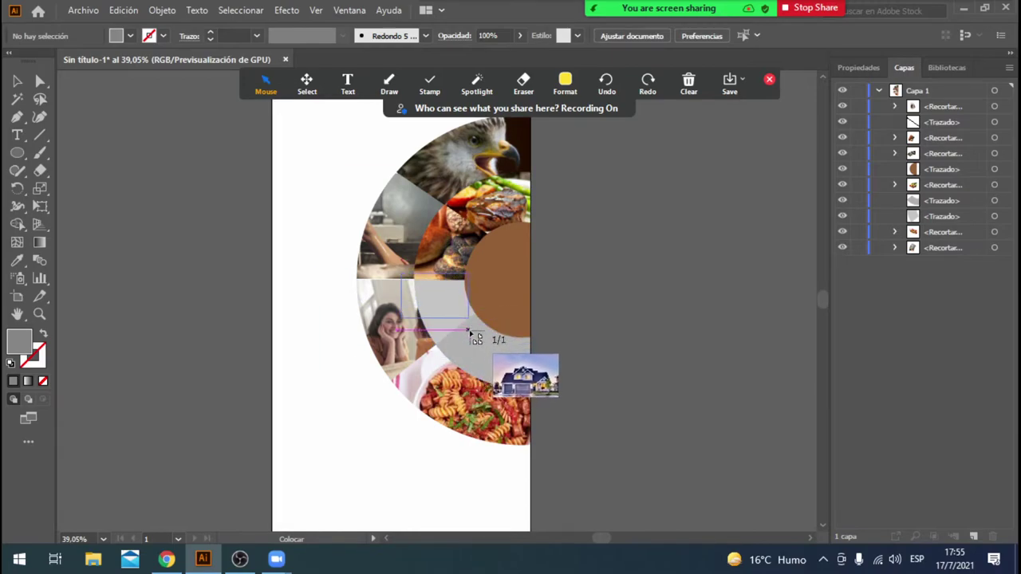
{"action": "left_click_drag", "start_coordinate": [401, 274], "coordinate": [511, 345]}
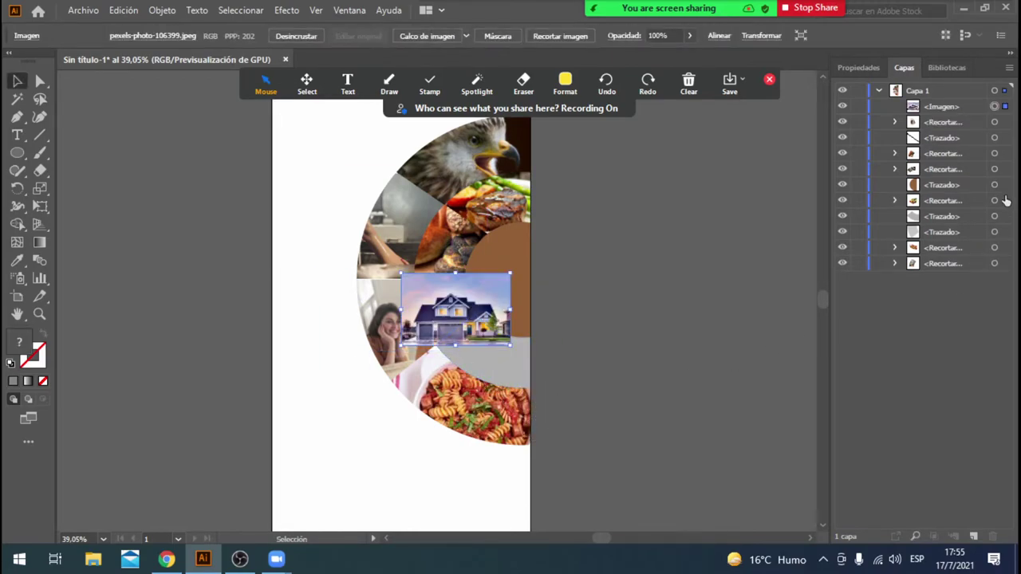
Step: Stack the house photo directly below the third inner-ring section in the layer order
{"action": "left_click", "coordinate": [947, 108]}
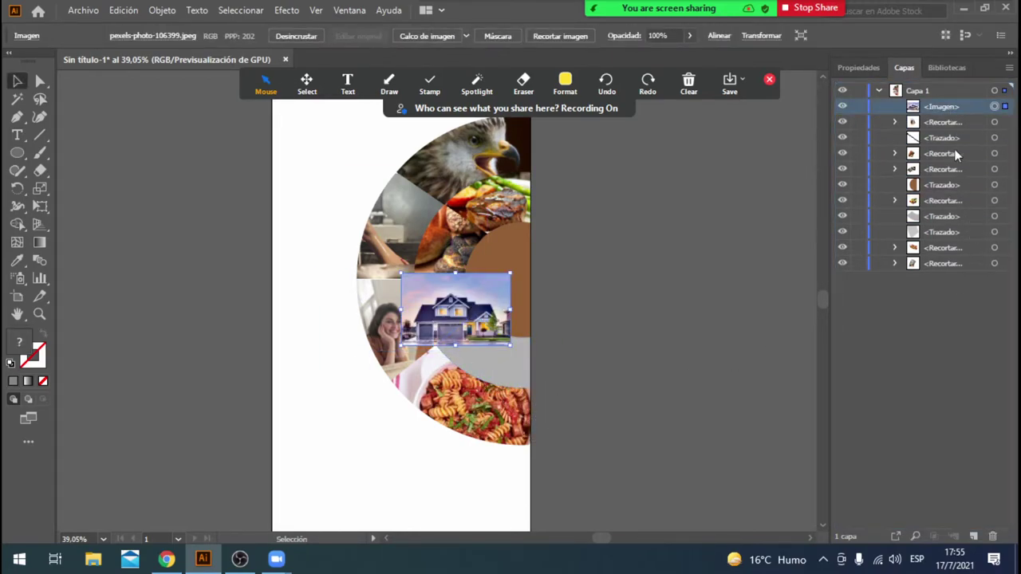
{"action": "left_click_drag", "start_coordinate": [949, 111], "coordinate": [951, 229]}
{"action": "double_click", "coordinate": [948, 220]}
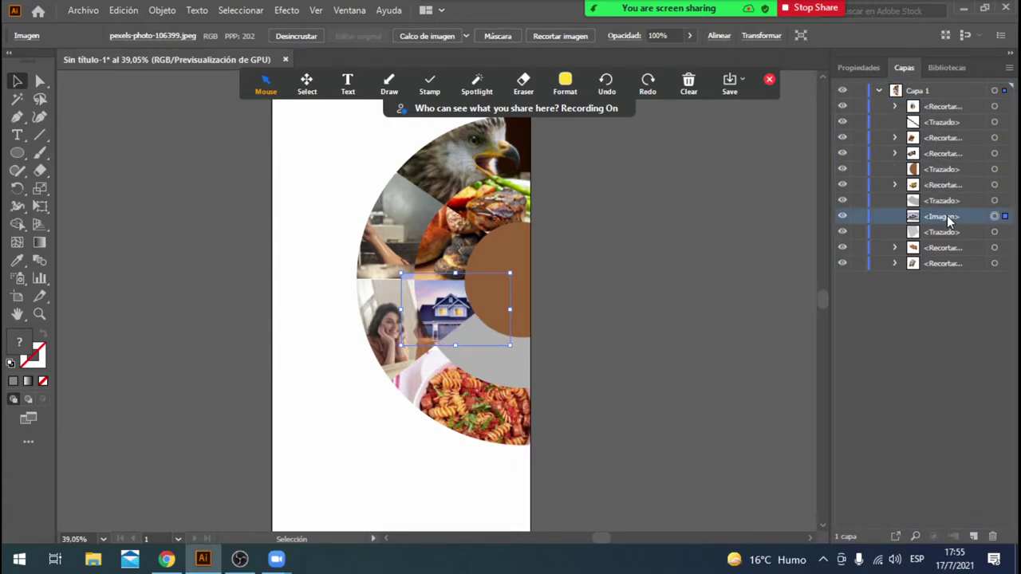
{"action": "left_click_drag", "start_coordinate": [980, 218], "coordinate": [981, 240]}
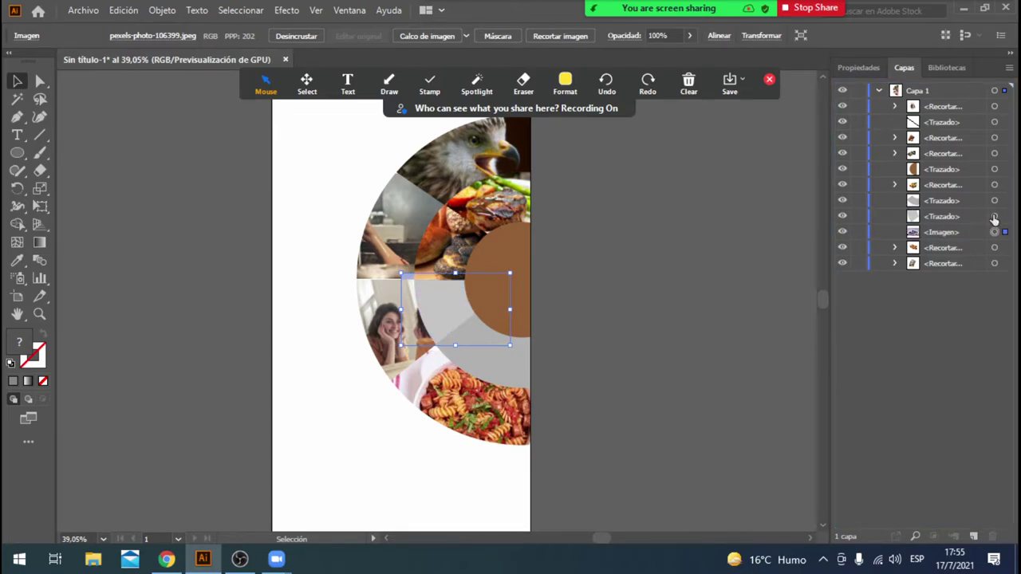
Step: Add the third inner-ring section to the selected house photo and create a clipping mask from both
{"action": "left_click", "coordinate": [994, 216], "text": "shift"}
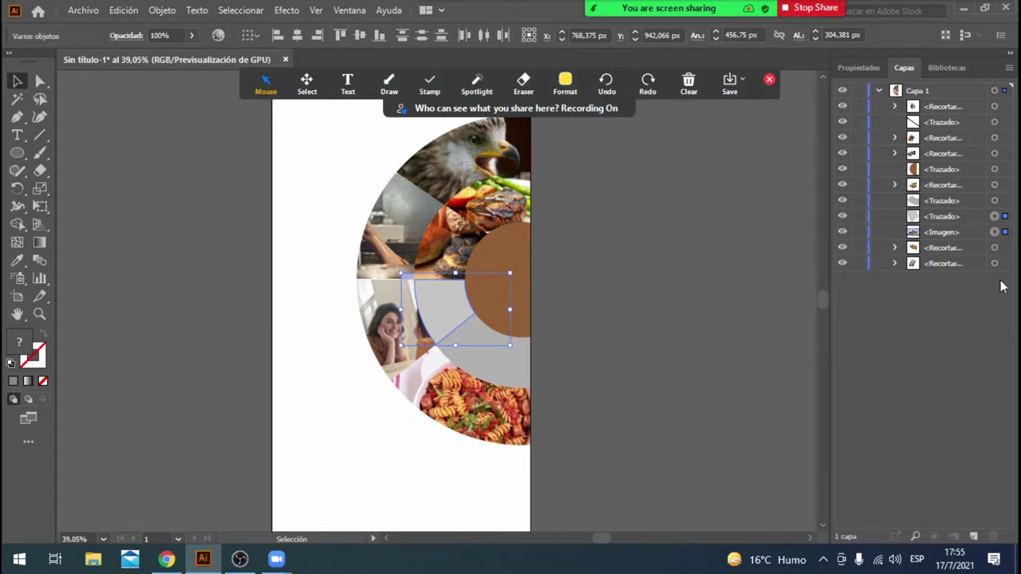
{"action": "left_click", "coordinate": [160, 10]}
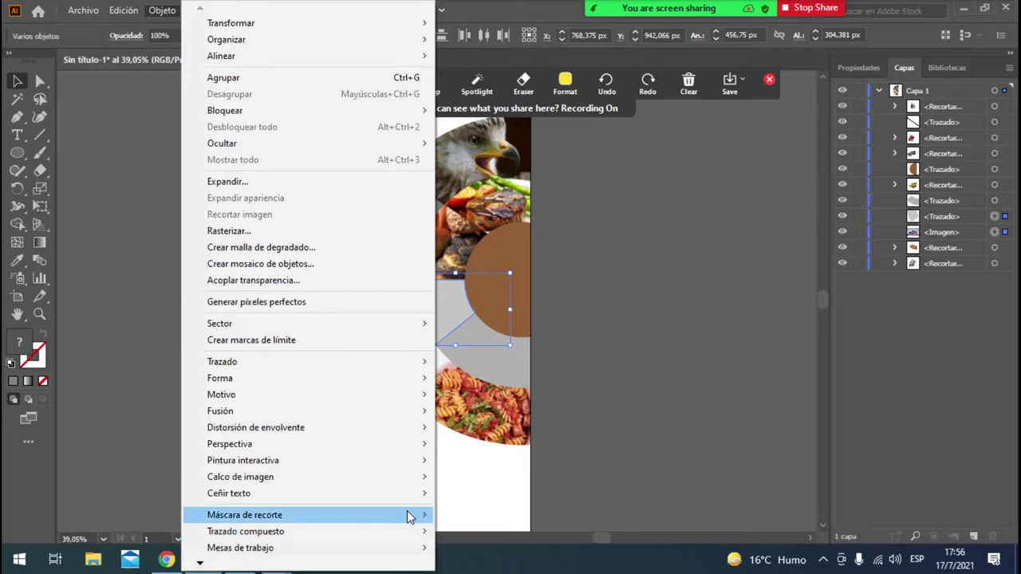
{"action": "mouse_move", "coordinate": [408, 516]}
{"action": "left_click", "coordinate": [476, 522]}
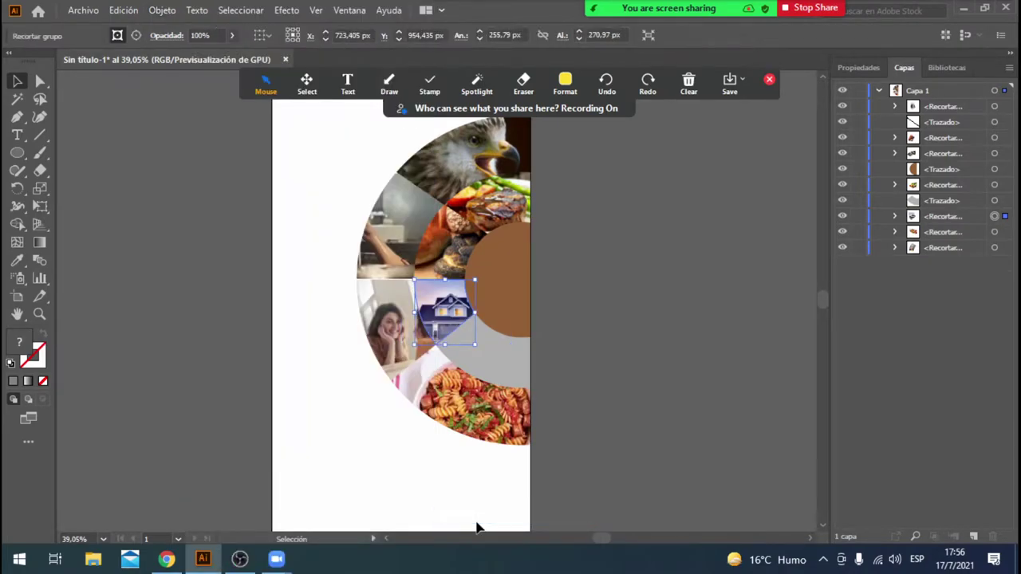
{"action": "left_click", "coordinate": [598, 355]}
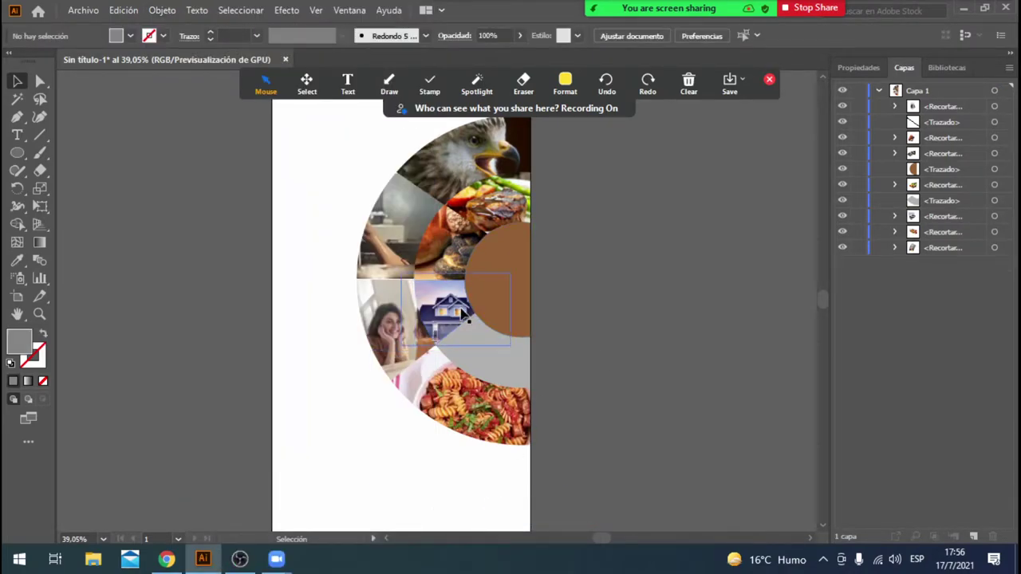
Step: Place the pexels-photo-433527 cake photo over the lowest inner-ring section, about 600 by 400 px, and stack it directly below that section
{"action": "left_click", "coordinate": [513, 377]}
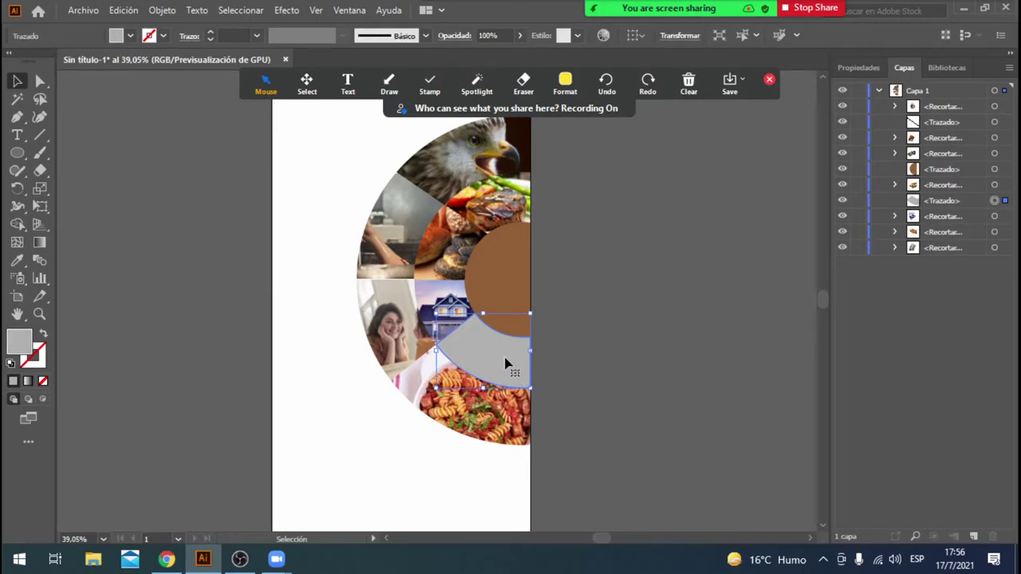
{"action": "left_click", "coordinate": [83, 10]}
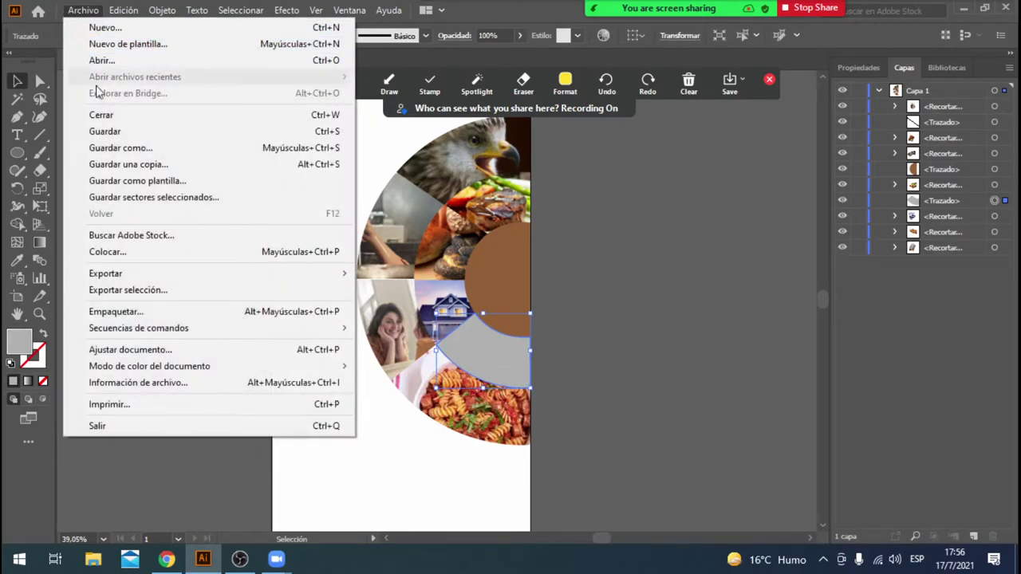
{"action": "left_click", "coordinate": [152, 252]}
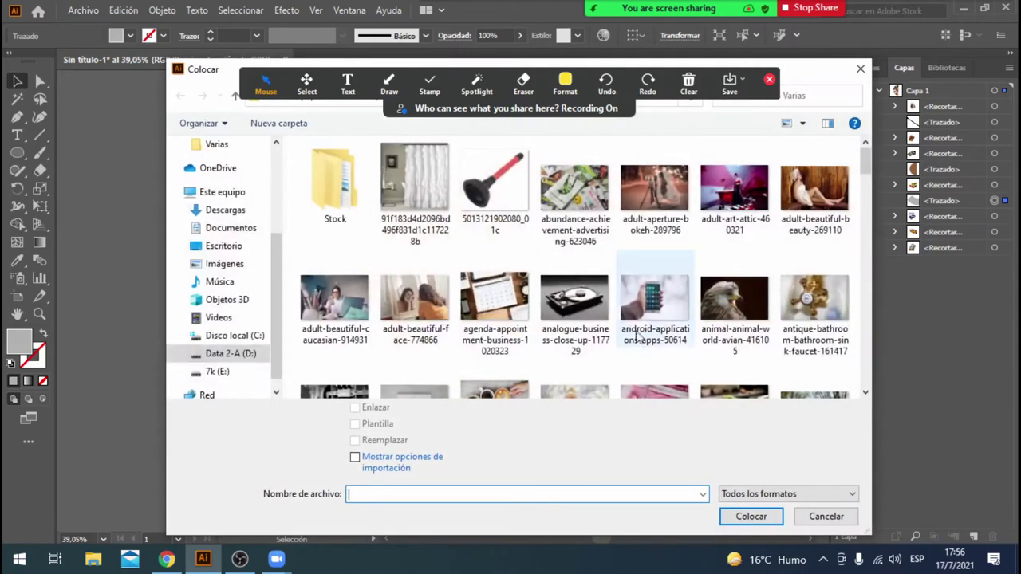
{"action": "scroll", "coordinate": [626, 299], "scroll_direction": "down", "scroll_amount": 3}
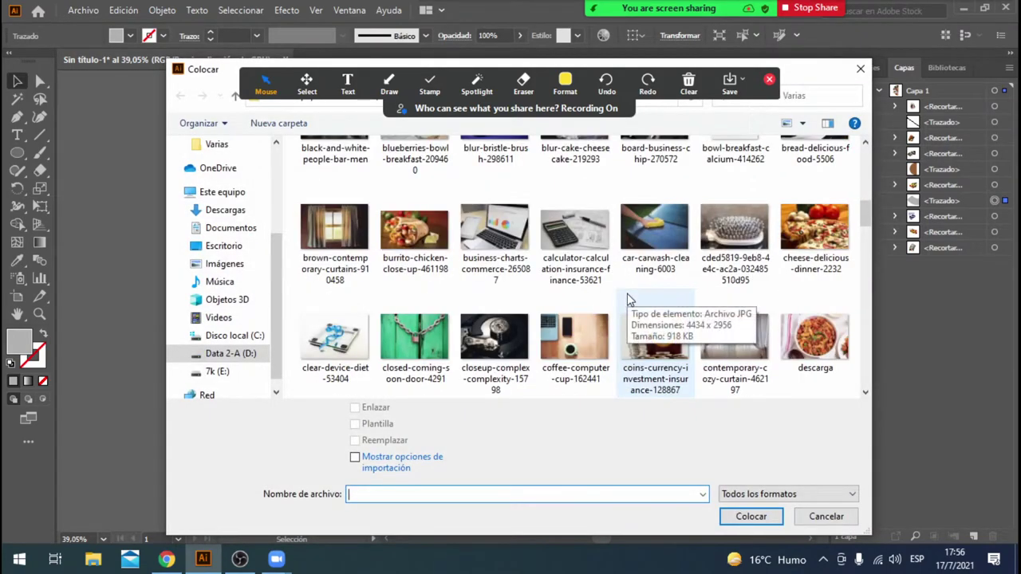
{"action": "scroll", "coordinate": [626, 335], "scroll_direction": "down", "scroll_amount": 5}
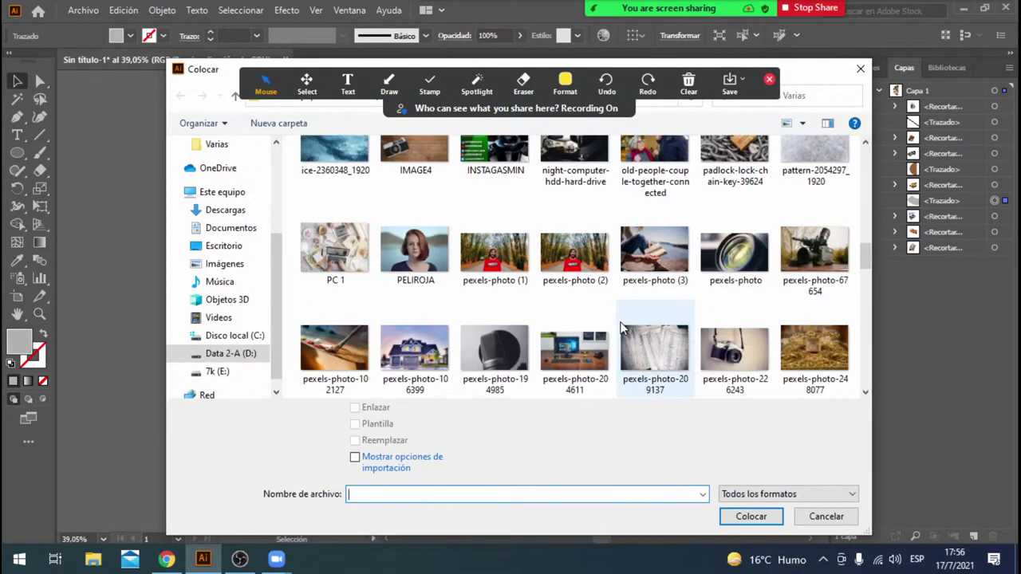
{"action": "scroll", "coordinate": [647, 297], "scroll_direction": "down", "scroll_amount": 2}
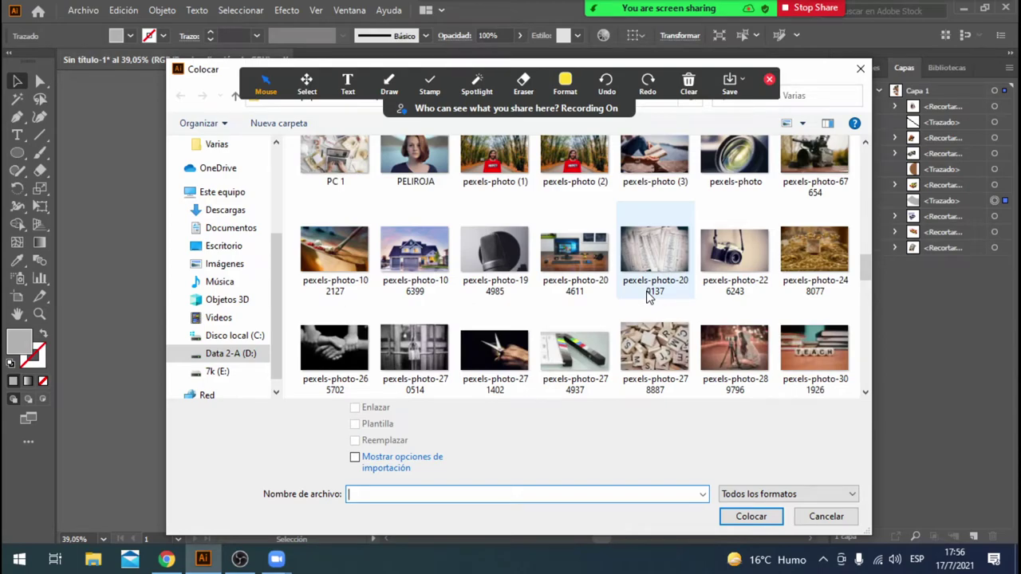
{"action": "scroll", "coordinate": [649, 298], "scroll_direction": "down", "scroll_amount": 1}
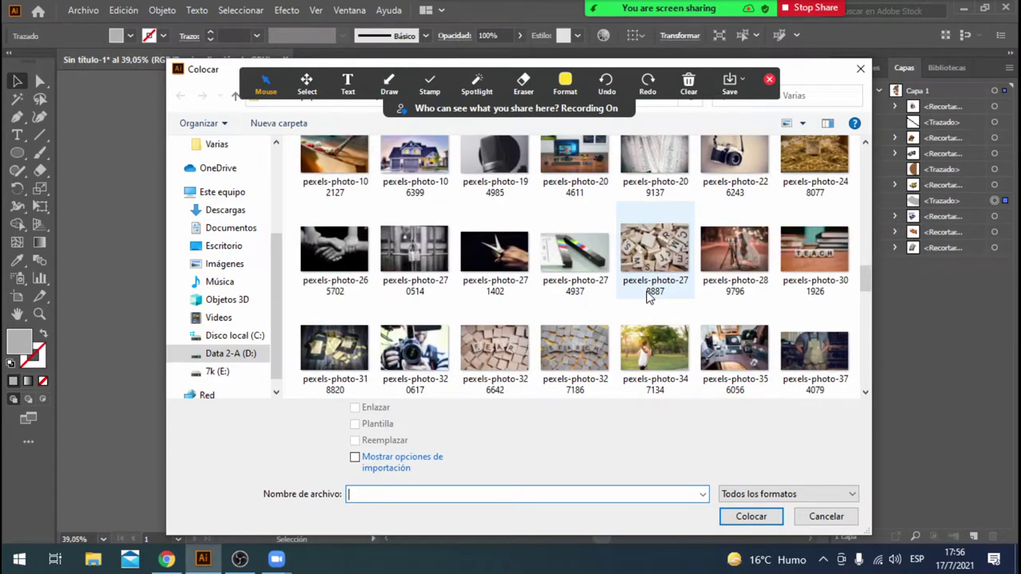
{"action": "scroll", "coordinate": [648, 297], "scroll_direction": "down", "scroll_amount": 1}
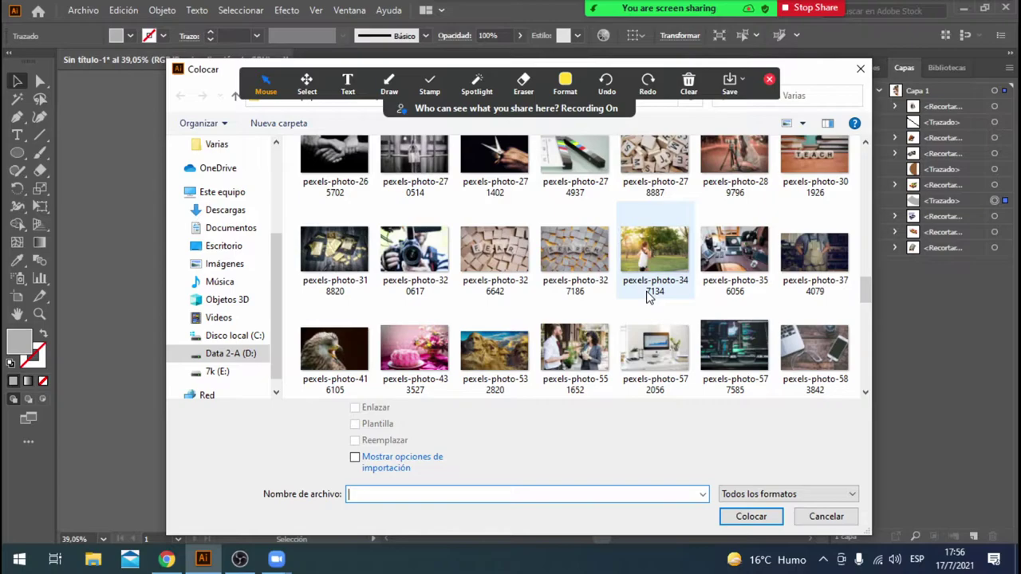
{"action": "double_click", "coordinate": [428, 363]}
{"action": "left_click_drag", "start_coordinate": [471, 343], "coordinate": [566, 447]}
{"action": "left_click", "coordinate": [959, 111]}
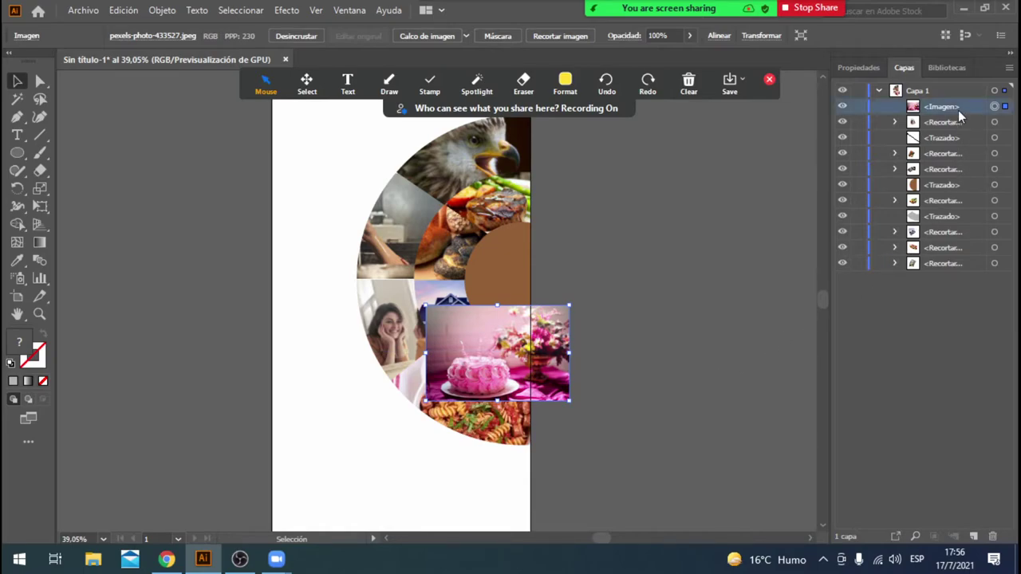
{"action": "left_click_drag", "start_coordinate": [952, 112], "coordinate": [961, 229]}
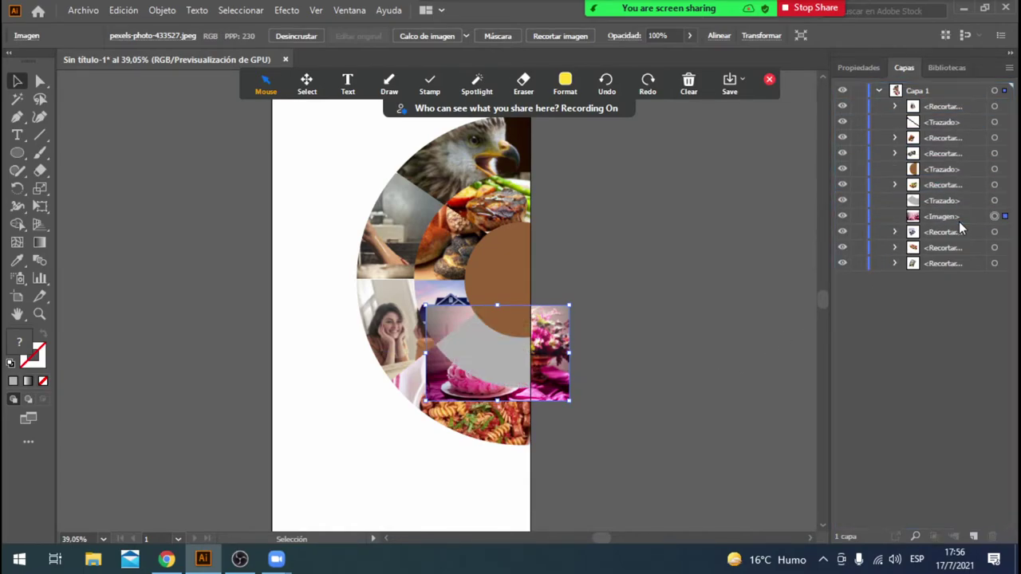
Step: Select the lowest inner-ring section together with the cake photo and create a clipping mask from them
{"action": "left_click", "coordinate": [995, 201]}
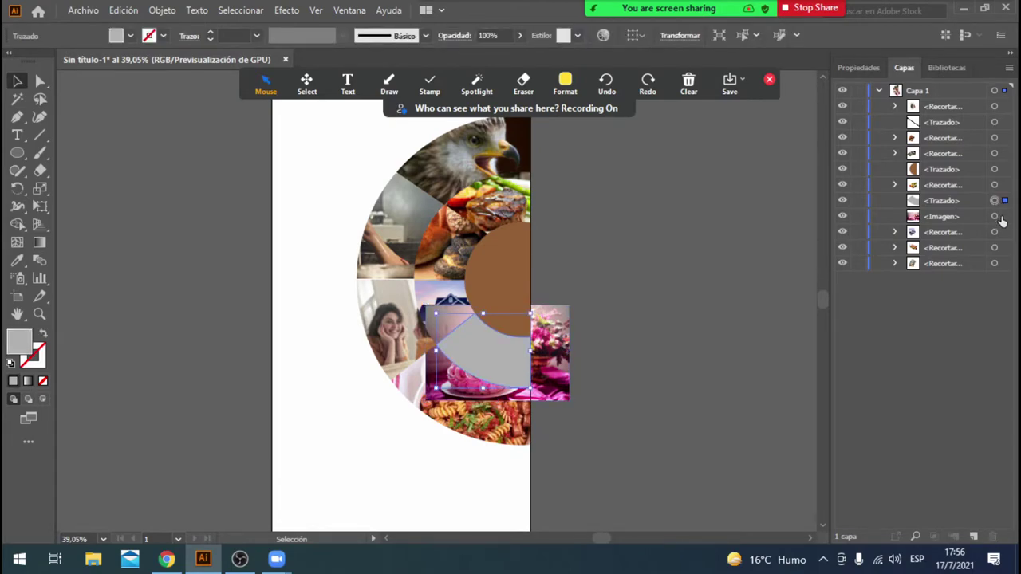
{"action": "left_click", "coordinate": [995, 217], "text": "shift"}
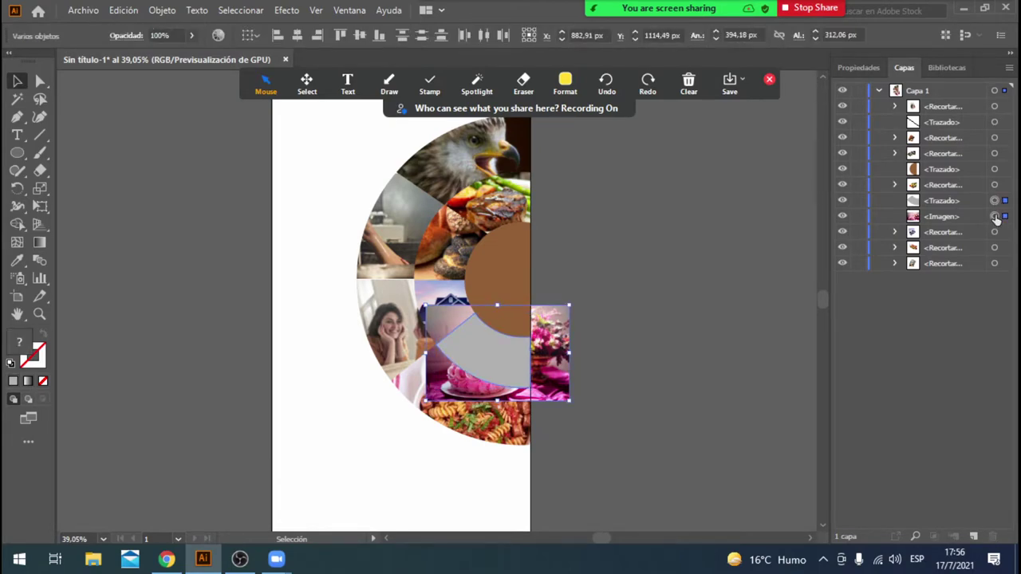
{"action": "left_click", "coordinate": [159, 10]}
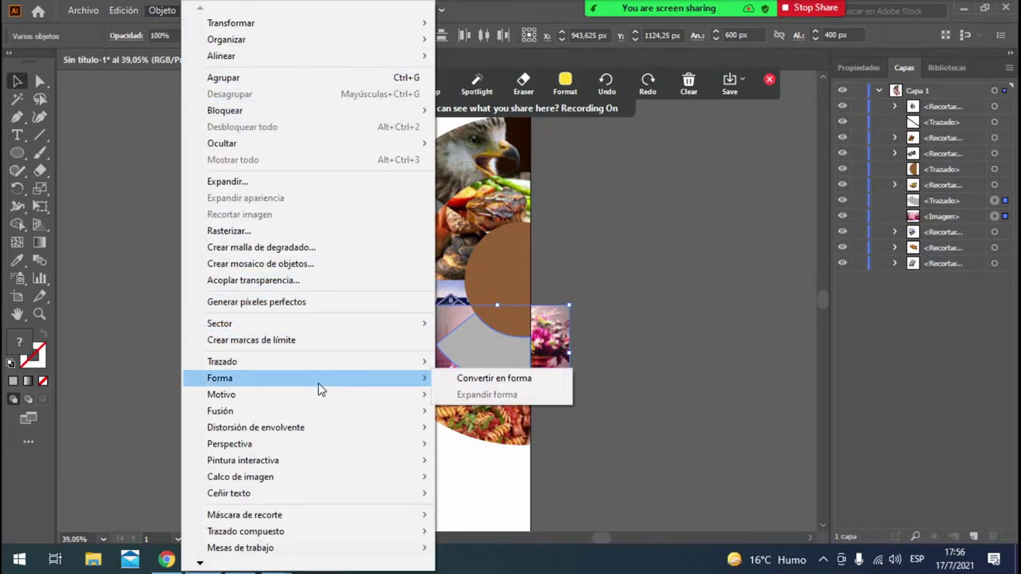
{"action": "mouse_move", "coordinate": [396, 513]}
{"action": "left_click", "coordinate": [457, 508]}
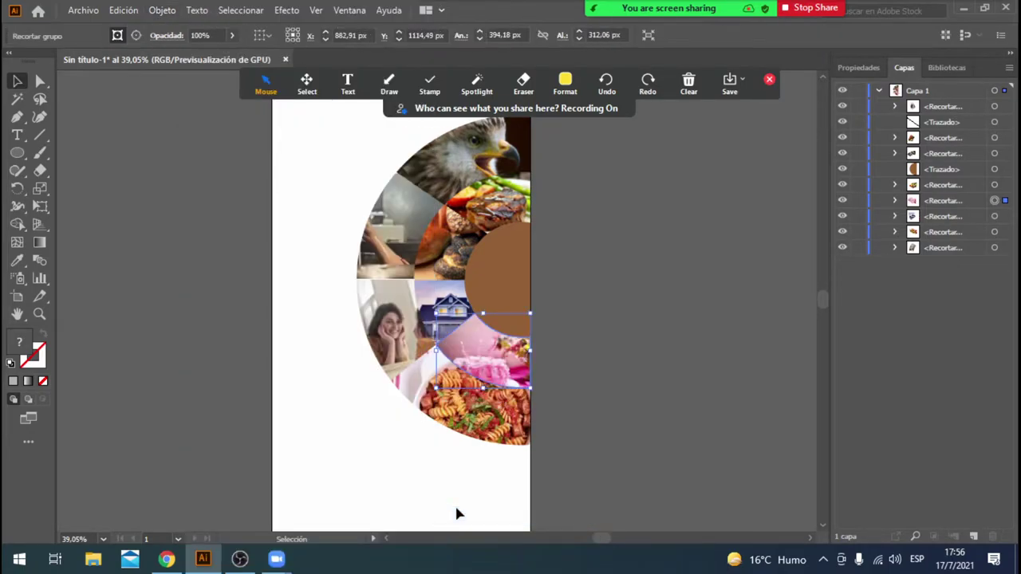
{"action": "left_click", "coordinate": [582, 393]}
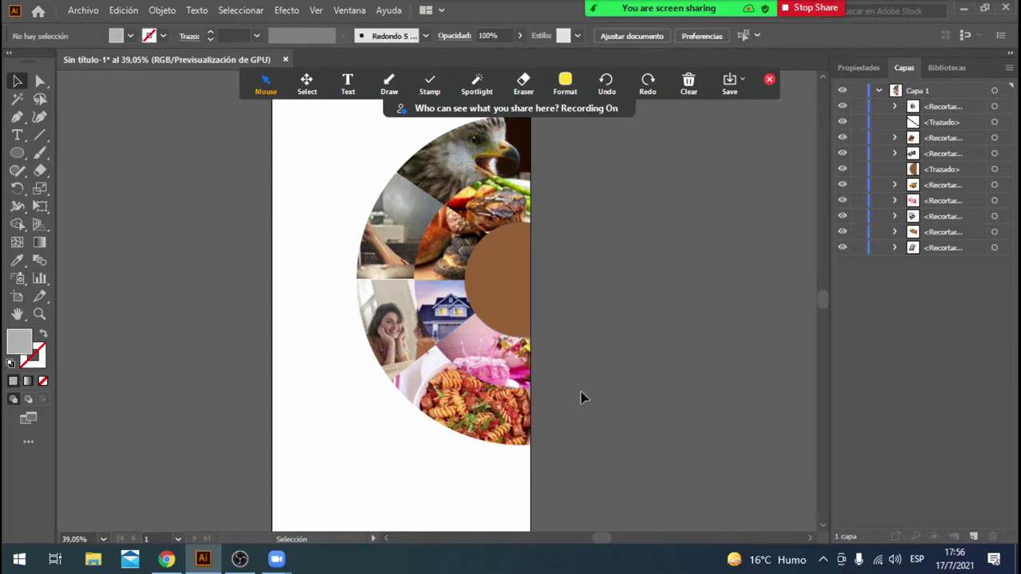
Step: Place the PELIROJA portrait photo over the brown central half circle, large enough to cover it completely
{"action": "left_click", "coordinate": [82, 11]}
{"action": "left_click", "coordinate": [166, 253]}
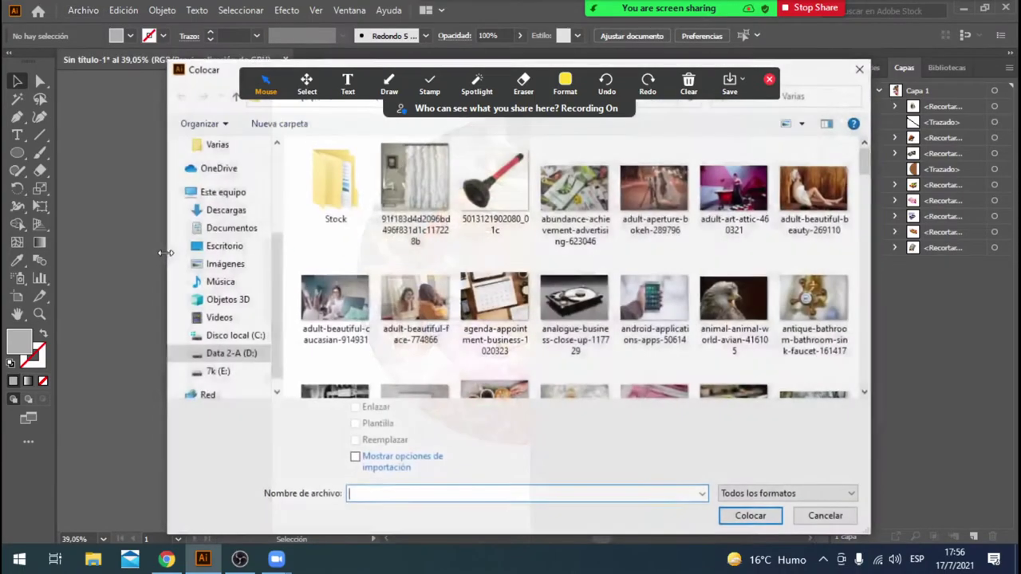
{"action": "scroll", "coordinate": [605, 312], "scroll_direction": "down", "scroll_amount": 5}
{"action": "scroll", "coordinate": [604, 311], "scroll_direction": "down", "scroll_amount": 5}
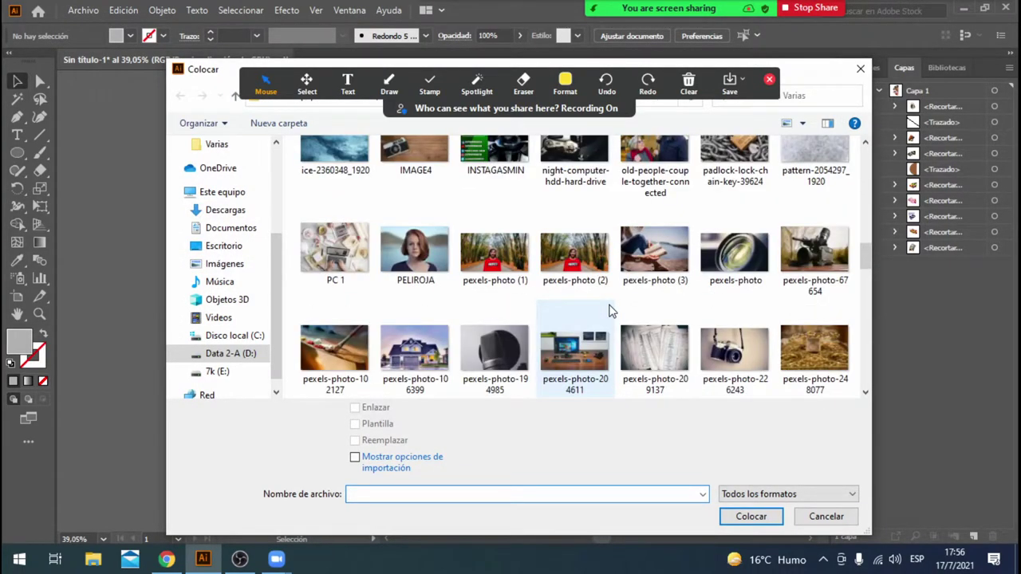
{"action": "scroll", "coordinate": [609, 311], "scroll_direction": "down", "scroll_amount": 1}
{"action": "scroll", "coordinate": [609, 311], "scroll_direction": "up", "scroll_amount": 1}
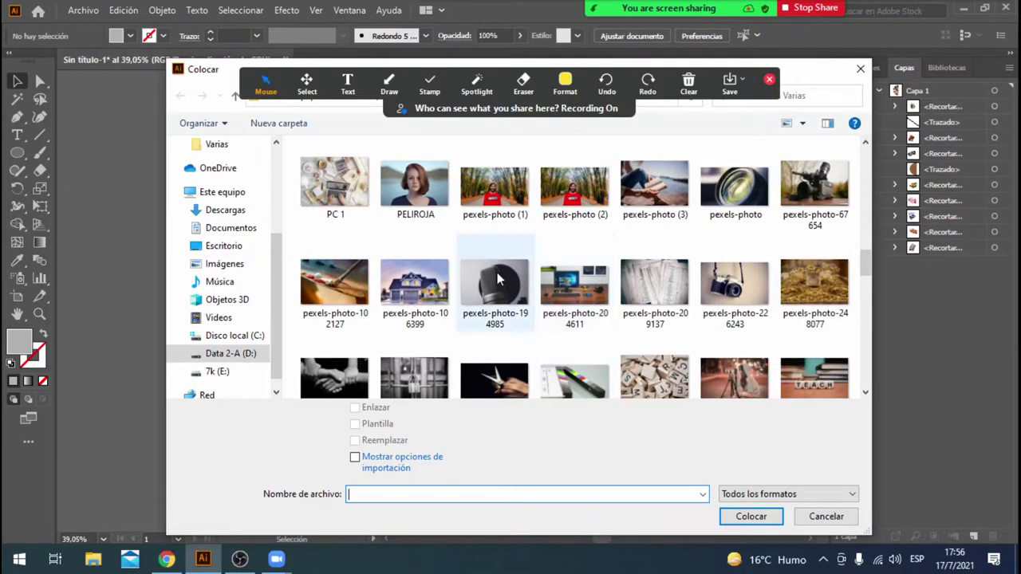
{"action": "double_click", "coordinate": [414, 191]}
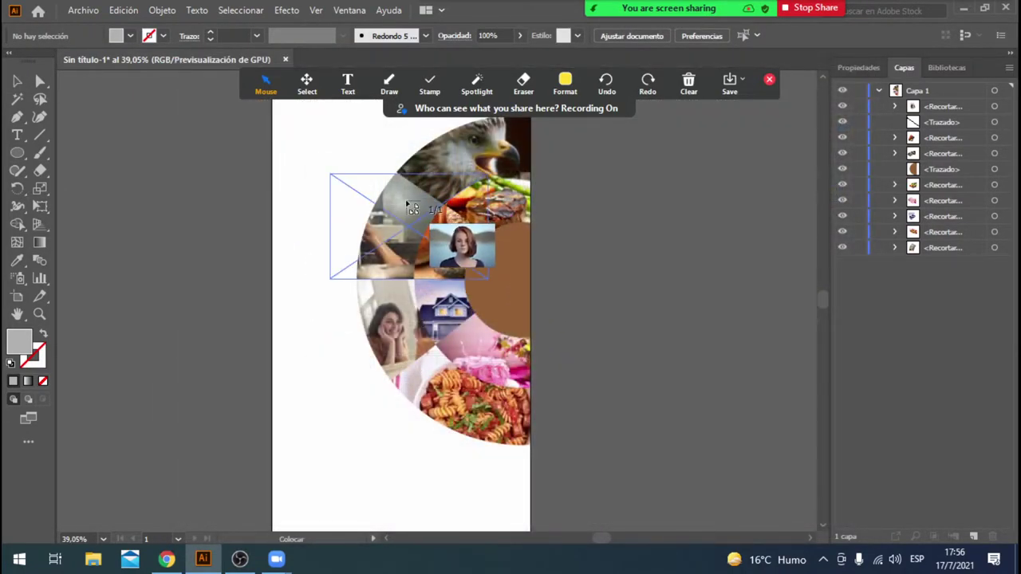
{"action": "left_click_drag", "start_coordinate": [370, 146], "coordinate": [665, 432]}
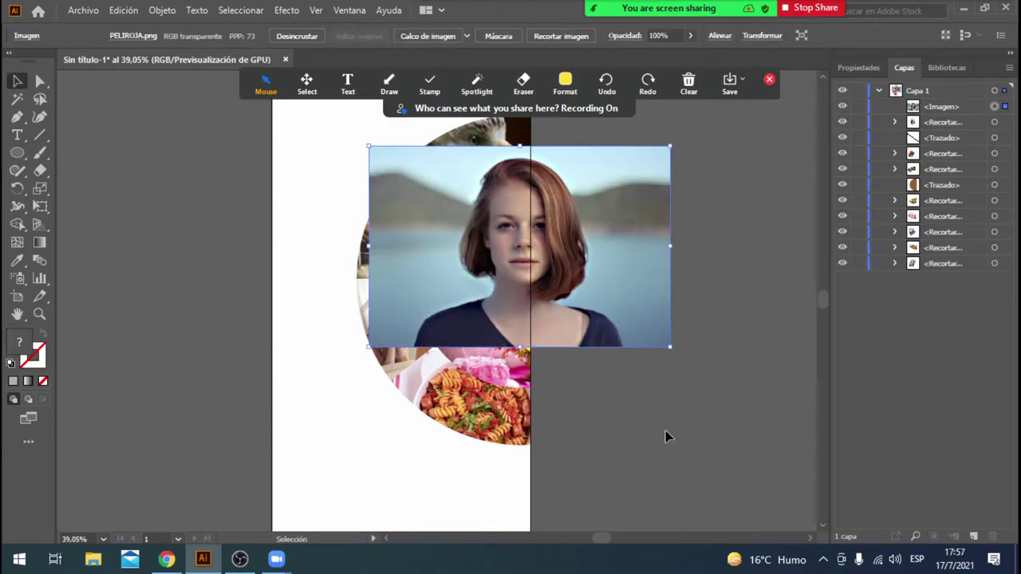
Step: Stack the portrait photo directly below the brown central half circle and shrink it to about 963 by 592 px
{"action": "left_click_drag", "start_coordinate": [936, 114], "coordinate": [953, 197]}
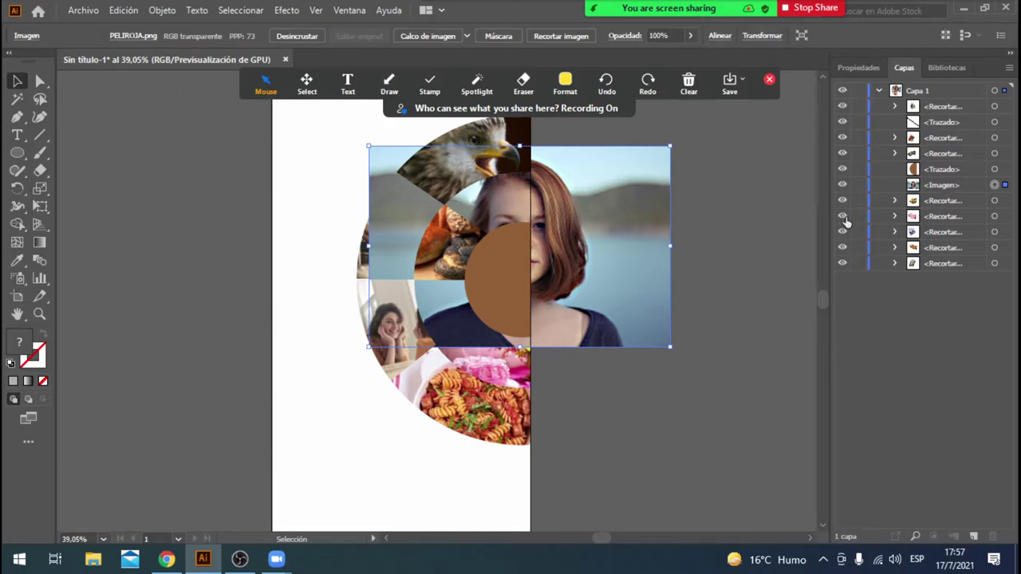
{"action": "left_click_drag", "start_coordinate": [674, 147], "coordinate": [621, 202]}
{"action": "left_click_drag", "start_coordinate": [620, 347], "coordinate": [604, 328]}
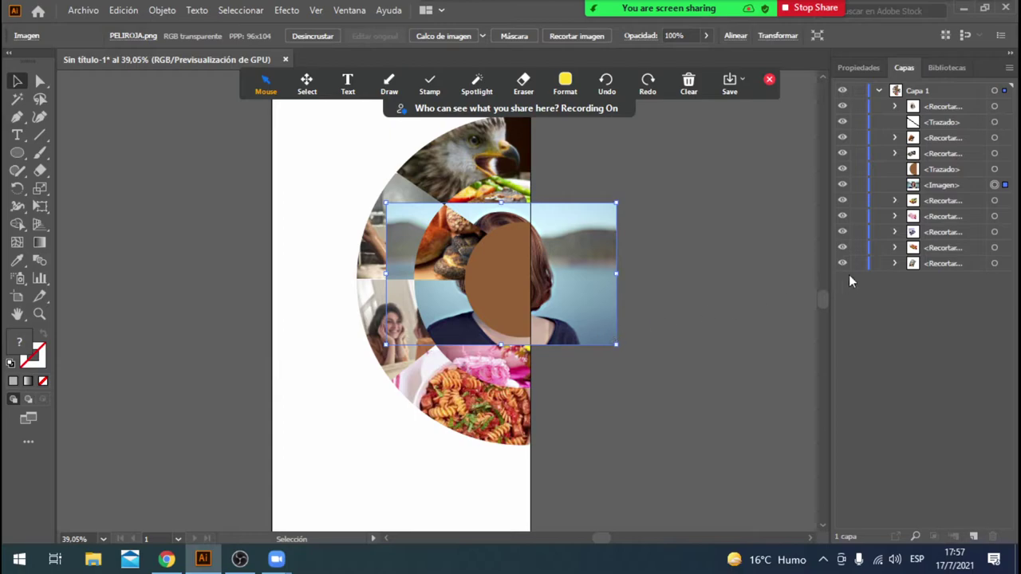
Step: Select the portrait photo together with the brown central half circle and create a clipping mask from them
{"action": "left_click", "coordinate": [994, 170]}
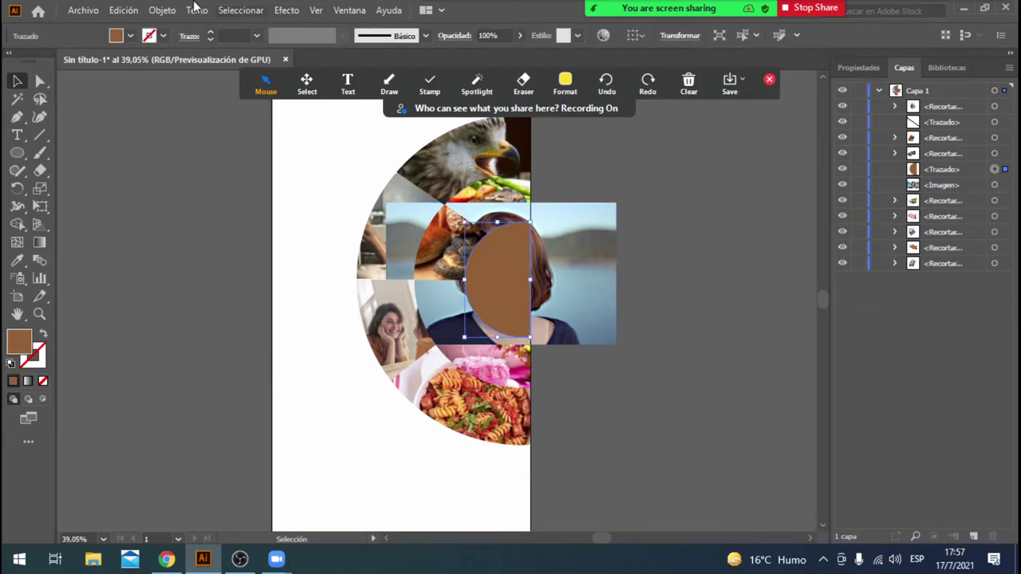
{"action": "left_click", "coordinate": [995, 186]}
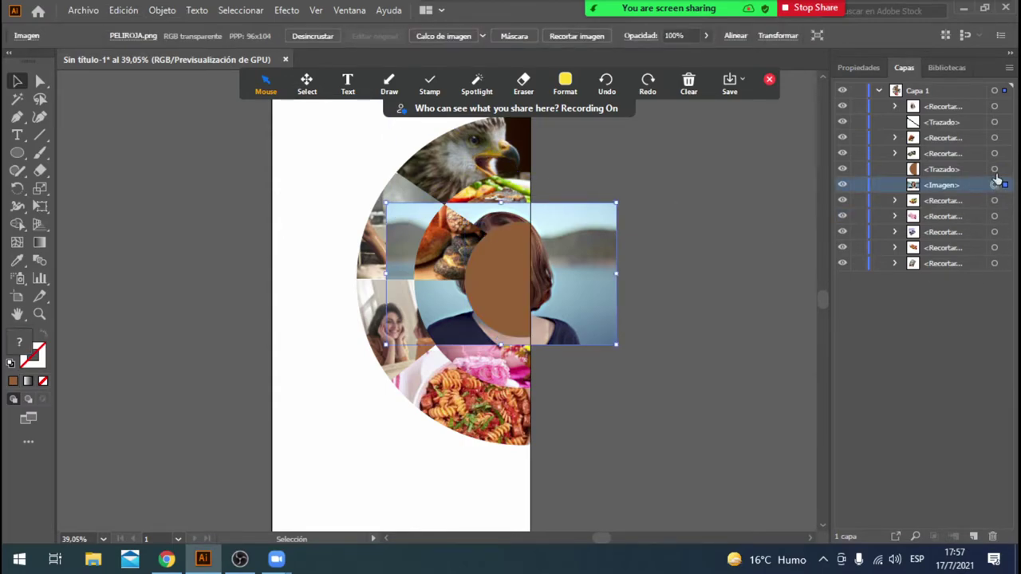
{"action": "left_click", "coordinate": [995, 171], "text": "shift"}
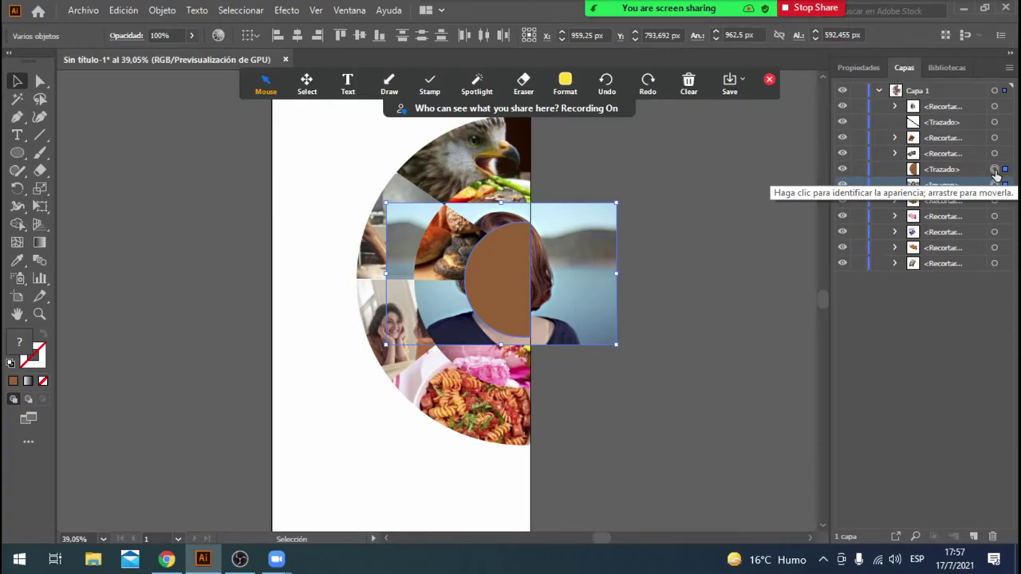
{"action": "left_click", "coordinate": [162, 10]}
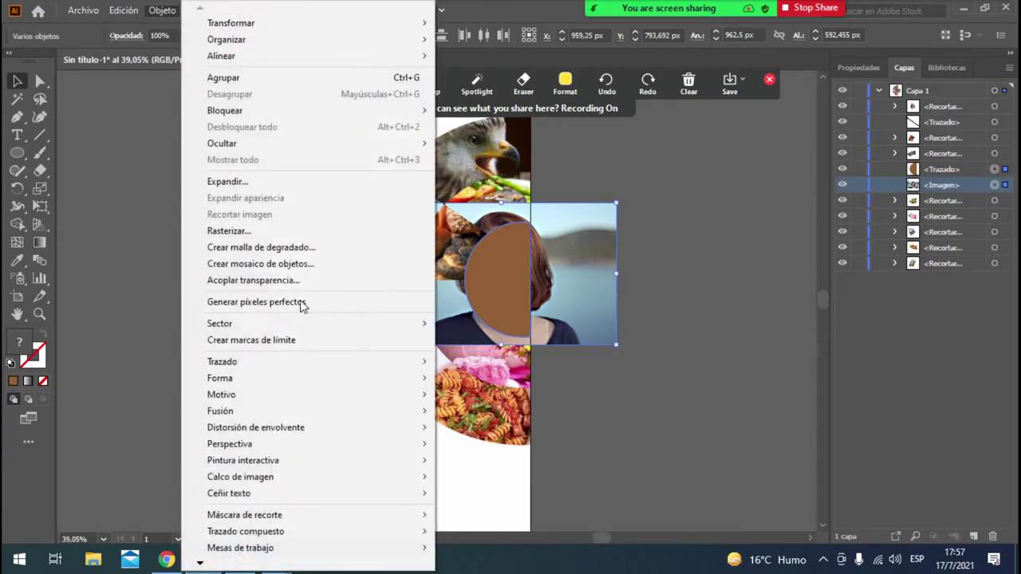
{"action": "mouse_move", "coordinate": [388, 516]}
{"action": "left_click", "coordinate": [524, 515]}
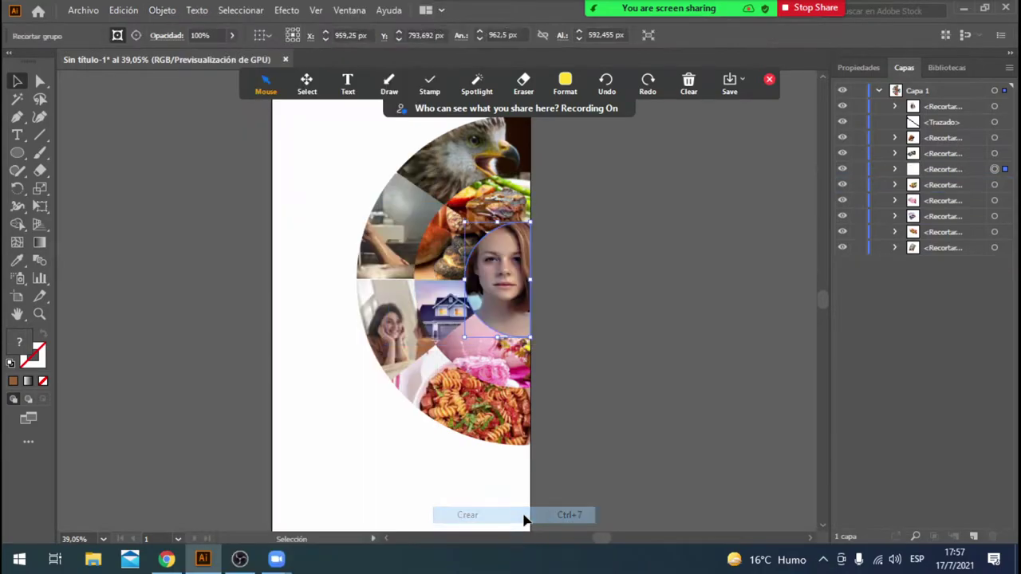
{"action": "left_click", "coordinate": [535, 282]}
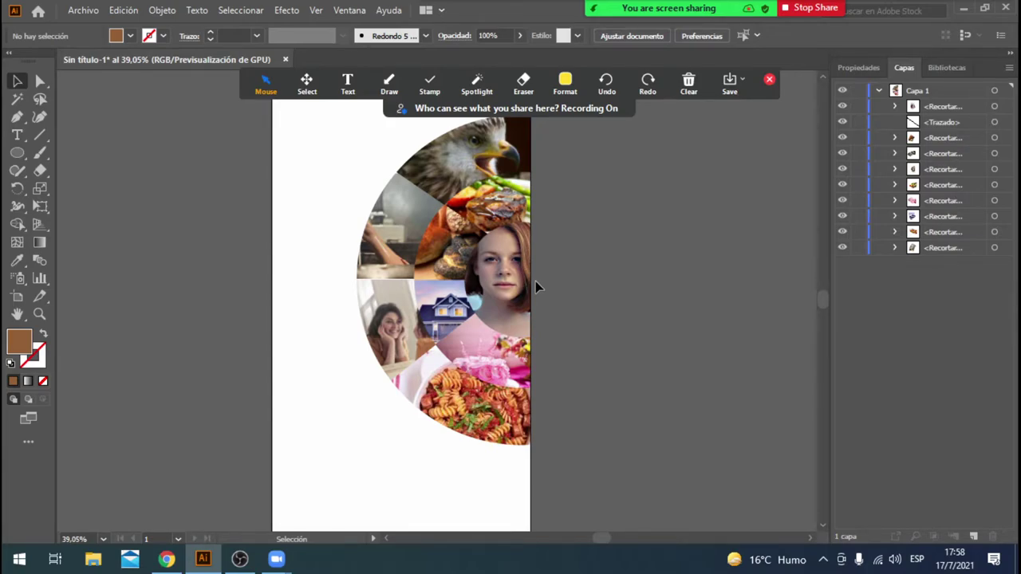
{"action": "left_click", "coordinate": [580, 77]}
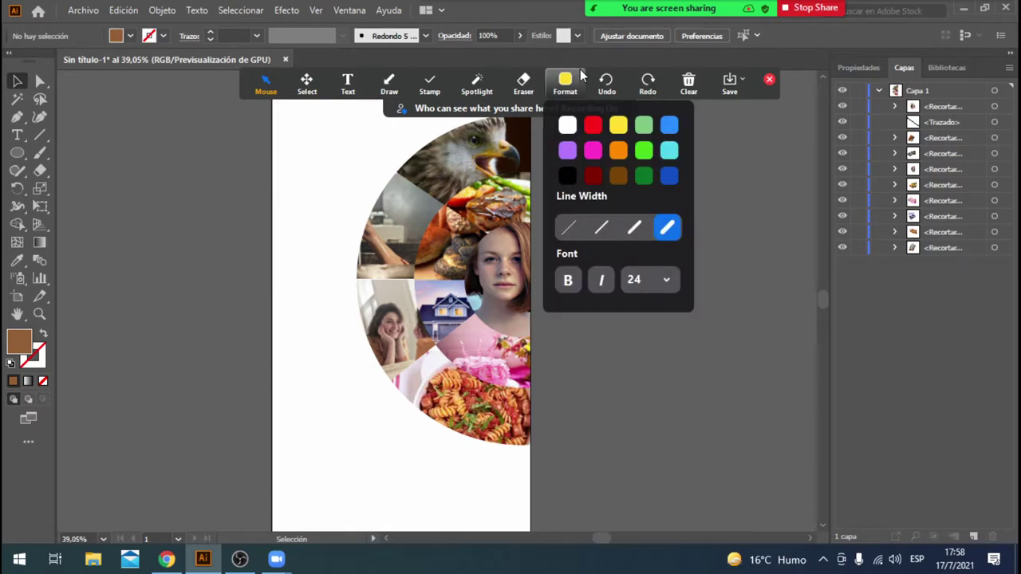
{"action": "left_click", "coordinate": [533, 88]}
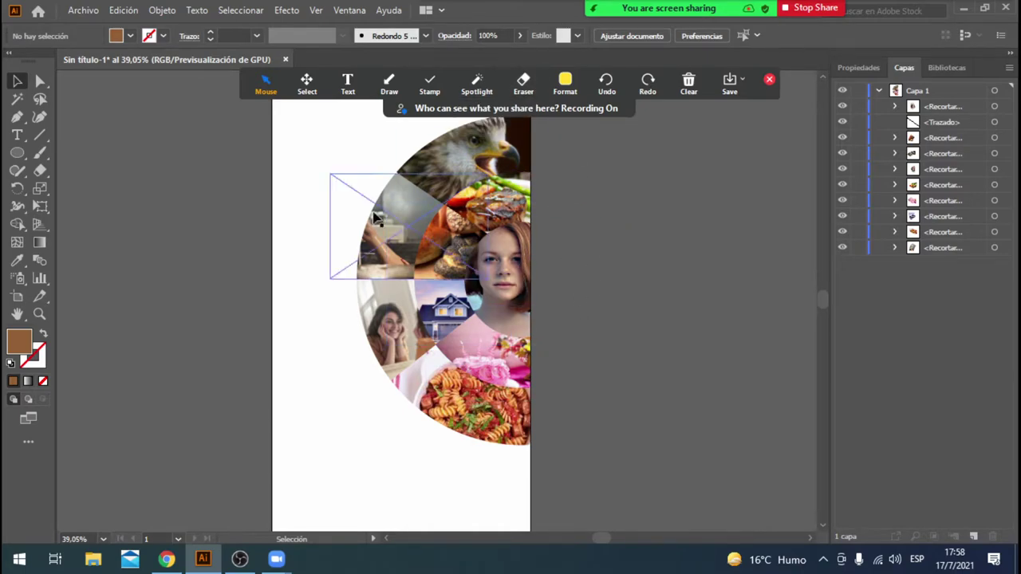
Step: Isolate the bathtub photo inside its outer-ring clipping group, then resize and reposition it over the section
{"action": "left_click", "coordinate": [396, 249]}
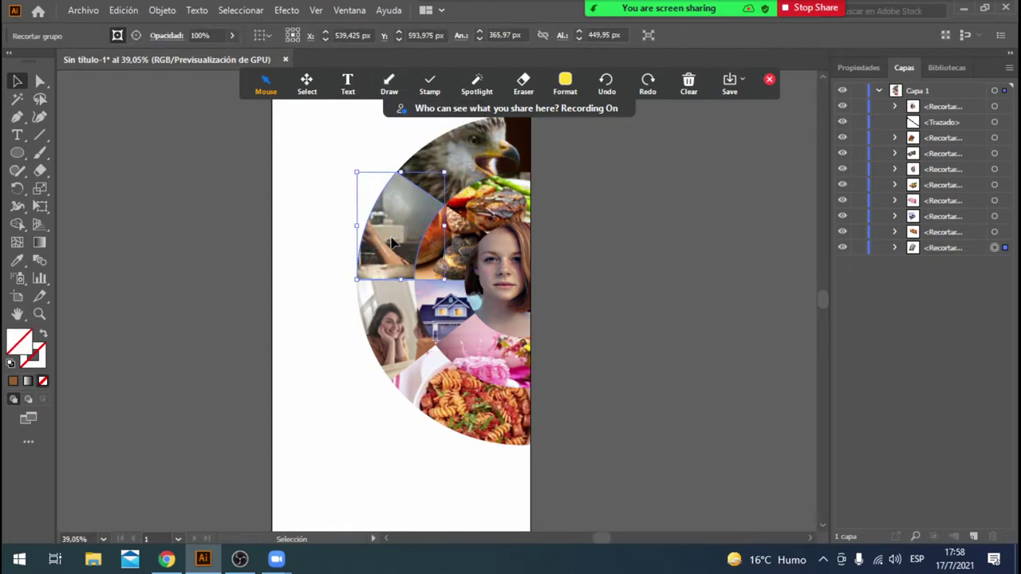
{"action": "double_click", "coordinate": [394, 246]}
{"action": "left_click_drag", "start_coordinate": [393, 244], "coordinate": [361, 254]}
{"action": "left_click_drag", "start_coordinate": [422, 277], "coordinate": [399, 274]}
{"action": "left_click_drag", "start_coordinate": [335, 223], "coordinate": [372, 234]}
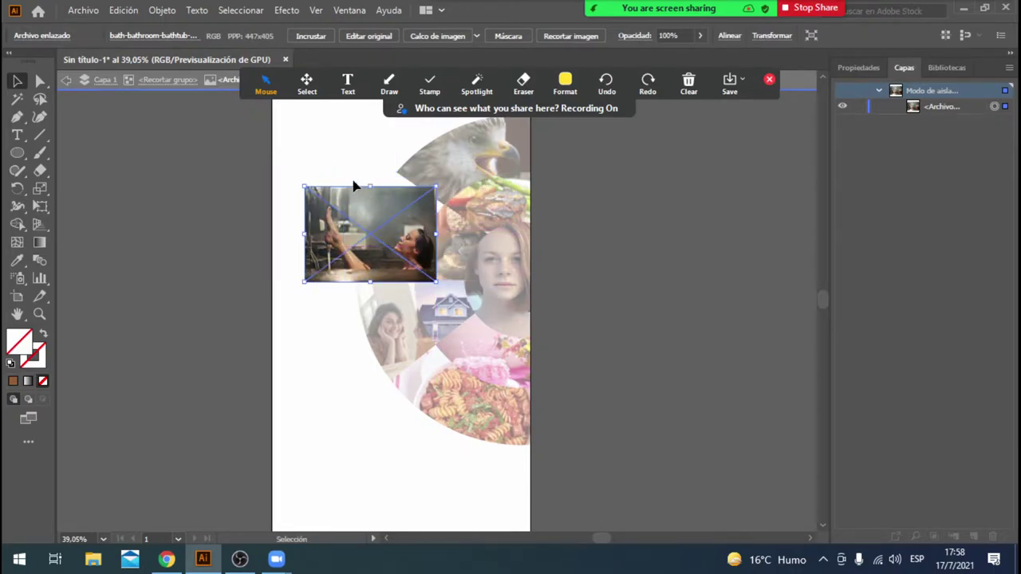
{"action": "left_click_drag", "start_coordinate": [370, 186], "coordinate": [369, 180]}
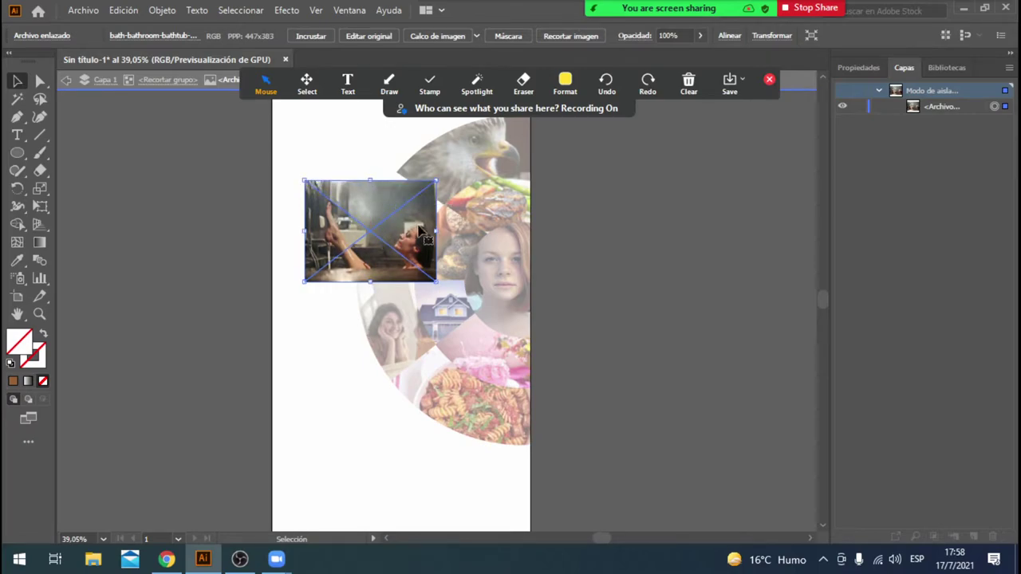
{"action": "left_click_drag", "start_coordinate": [436, 282], "coordinate": [408, 265]}
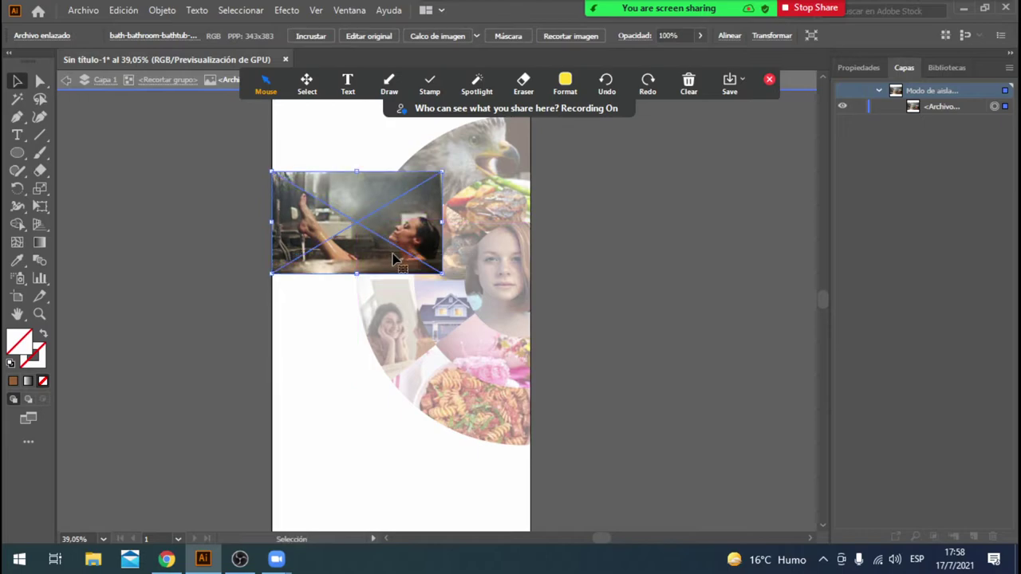
{"action": "mouse_move", "coordinate": [409, 257]}
{"action": "left_mouse_down"}
{"action": "mouse_move", "coordinate": [430, 257]}
{"action": "mouse_move", "coordinate": [420, 257]}
{"action": "left_mouse_up"}
Step: Rotate the bathtub photo counterclockwise, fit it so the woman's face falls inside the section, and return to the layer level
{"action": "left_click_drag", "start_coordinate": [270, 283], "coordinate": [323, 275]}
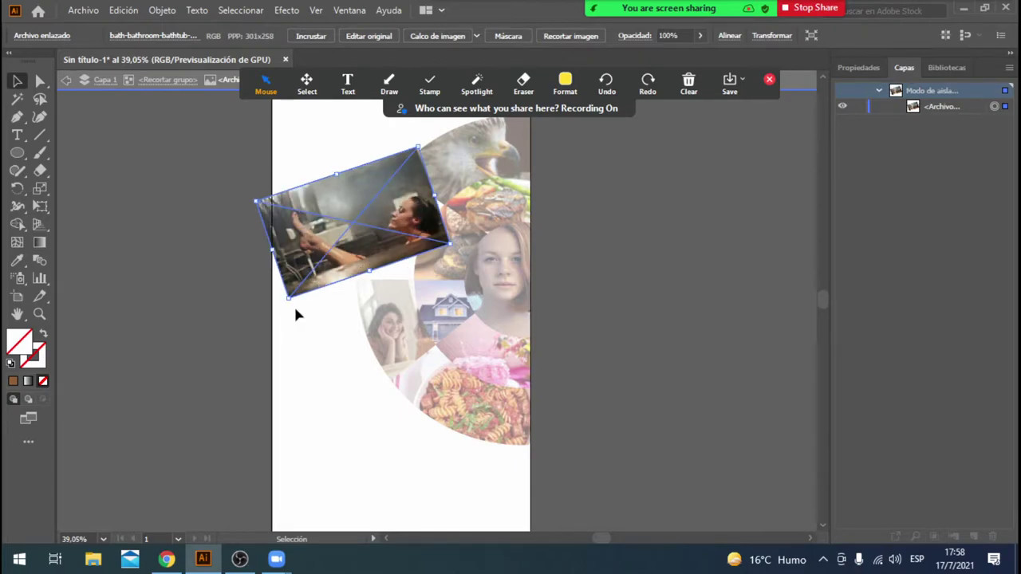
{"action": "left_click_drag", "start_coordinate": [281, 304], "coordinate": [347, 295]}
{"action": "left_click_drag", "start_coordinate": [469, 217], "coordinate": [428, 250]}
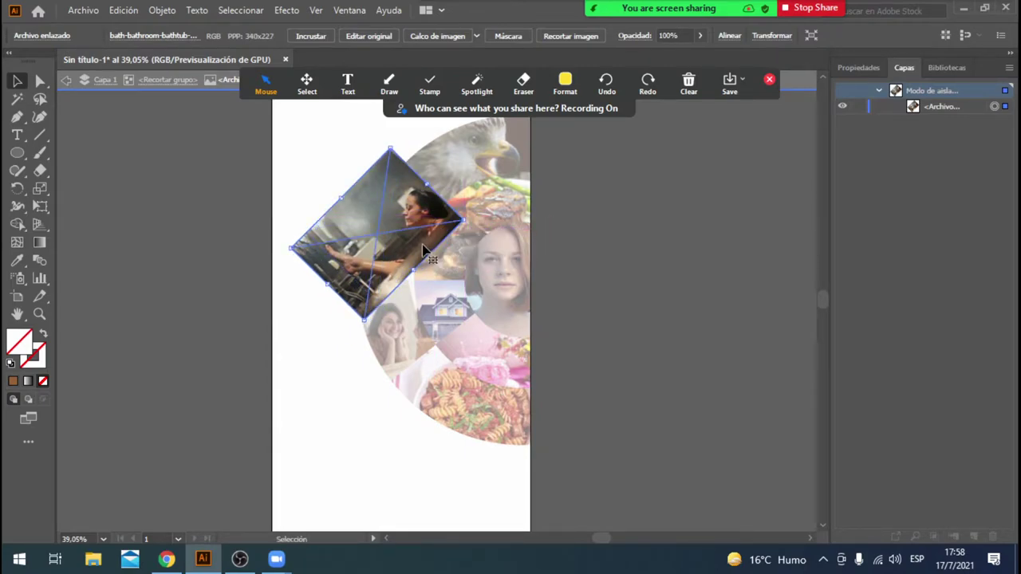
{"action": "left_click", "coordinate": [65, 83]}
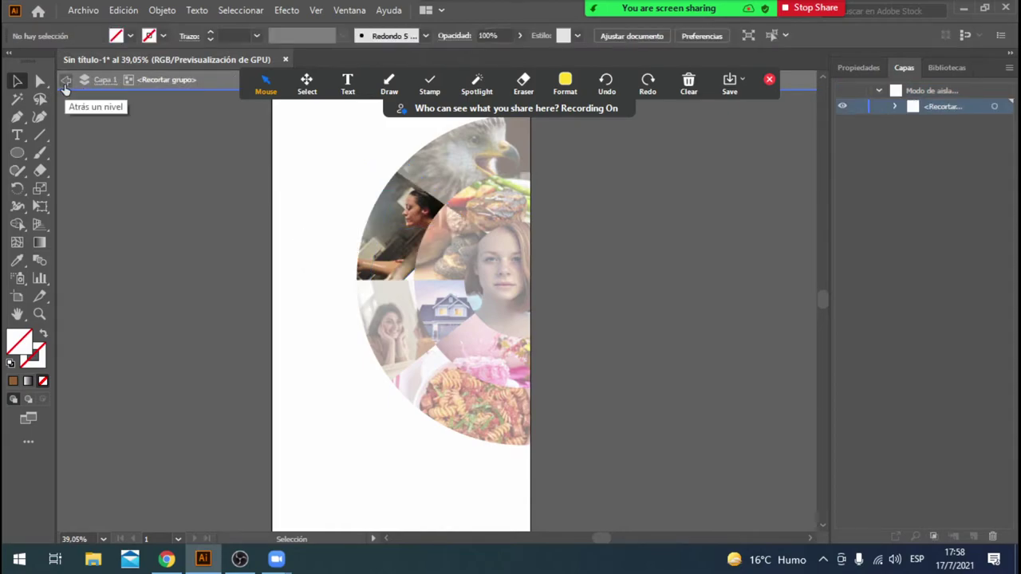
{"action": "left_click", "coordinate": [66, 83]}
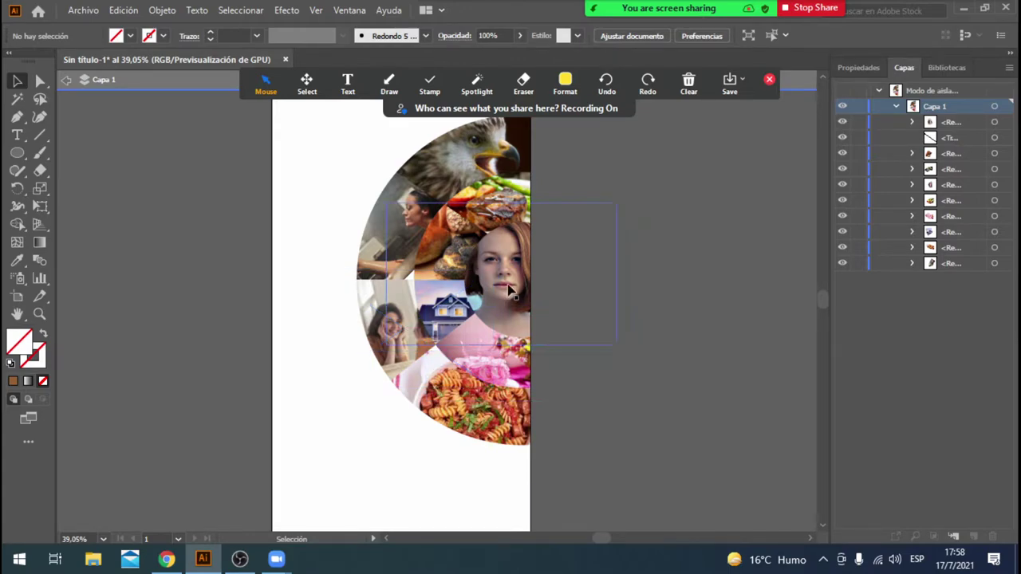
Step: Isolate the bread photo inside its inner-ring clipping group, shrink it, and rotate it counterclockwise to follow the section
{"action": "left_click", "coordinate": [458, 256]}
{"action": "double_click", "coordinate": [458, 256]}
{"action": "left_click", "coordinate": [470, 253]}
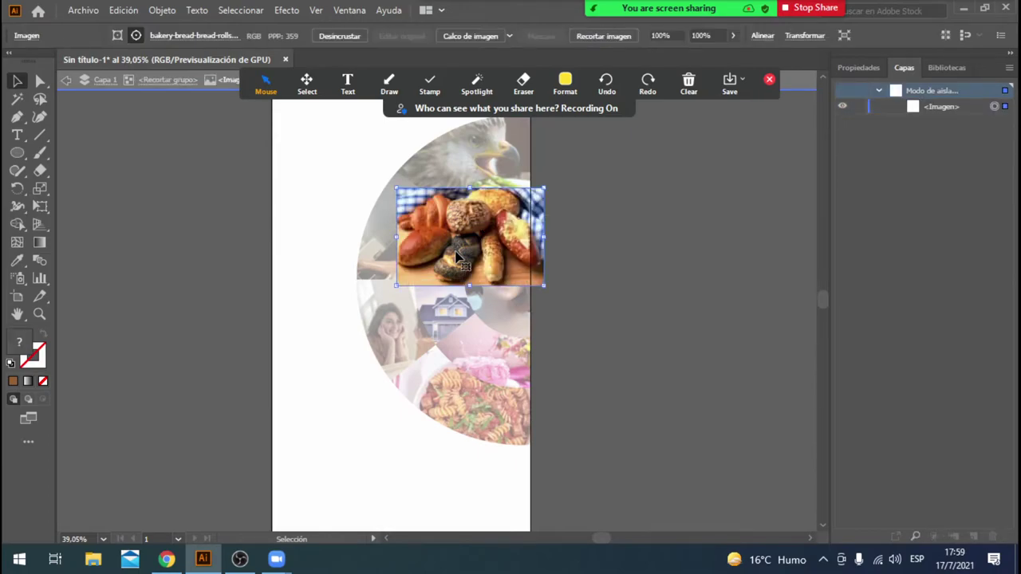
{"action": "left_click_drag", "start_coordinate": [543, 285], "coordinate": [486, 254]}
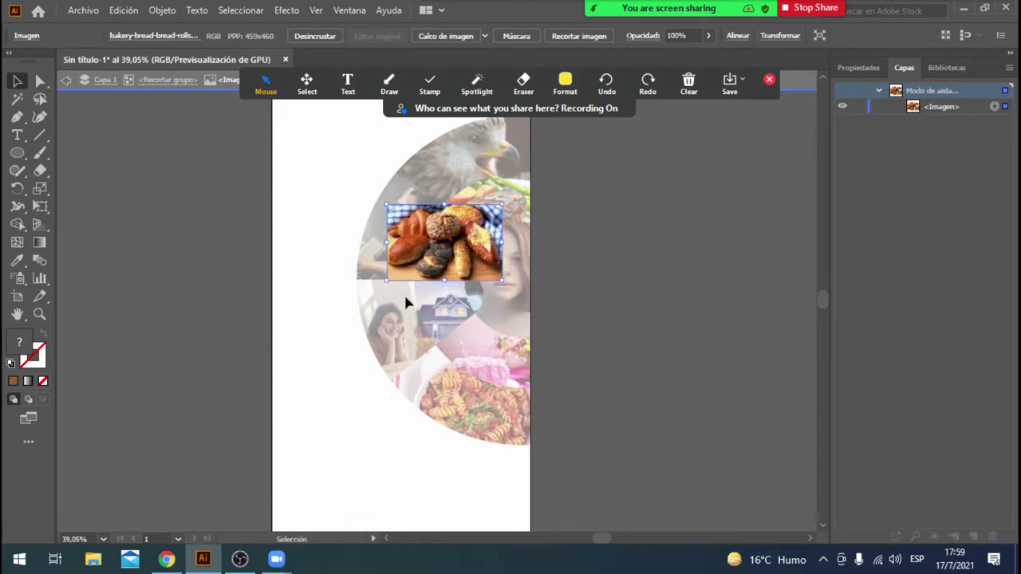
{"action": "left_click_drag", "start_coordinate": [389, 287], "coordinate": [501, 239]}
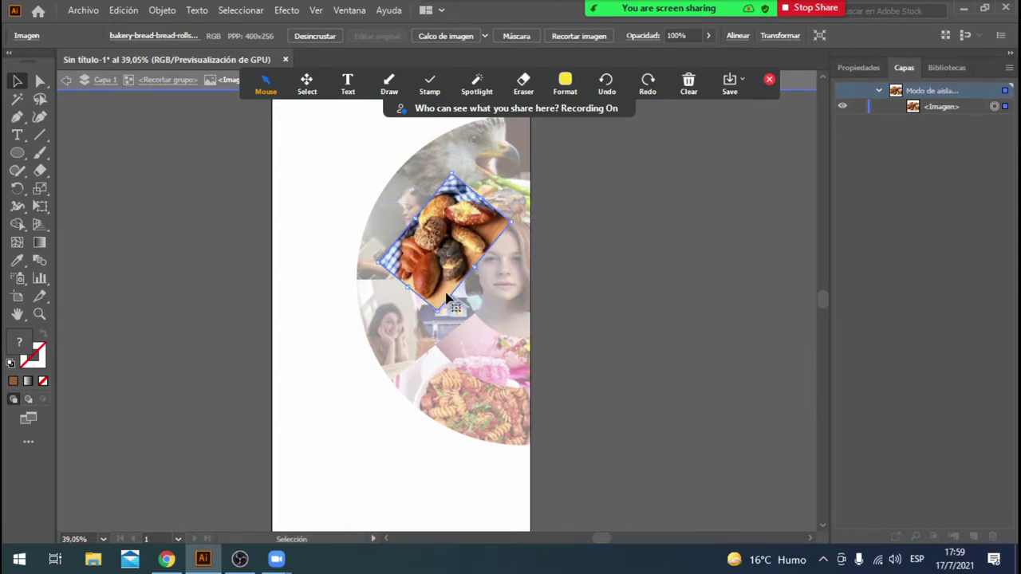
Step: Uncover the isolation breadcrumb and draw three yellow annotation arrows pointing to the Capa 1, Recortar grupo and Imagen levels
{"action": "left_click", "coordinate": [477, 83]}
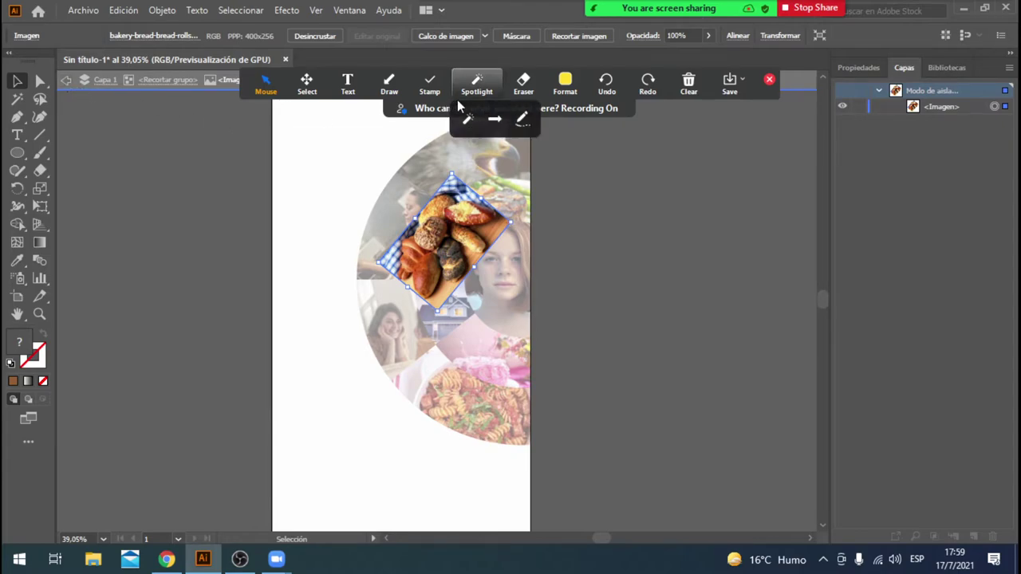
{"action": "mouse_move", "coordinate": [559, 112]}
{"action": "left_mouse_down"}
{"action": "mouse_move", "coordinate": [719, 190]}
{"action": "mouse_move", "coordinate": [874, 233]}
{"action": "mouse_move", "coordinate": [840, 220]}
{"action": "left_mouse_up"}
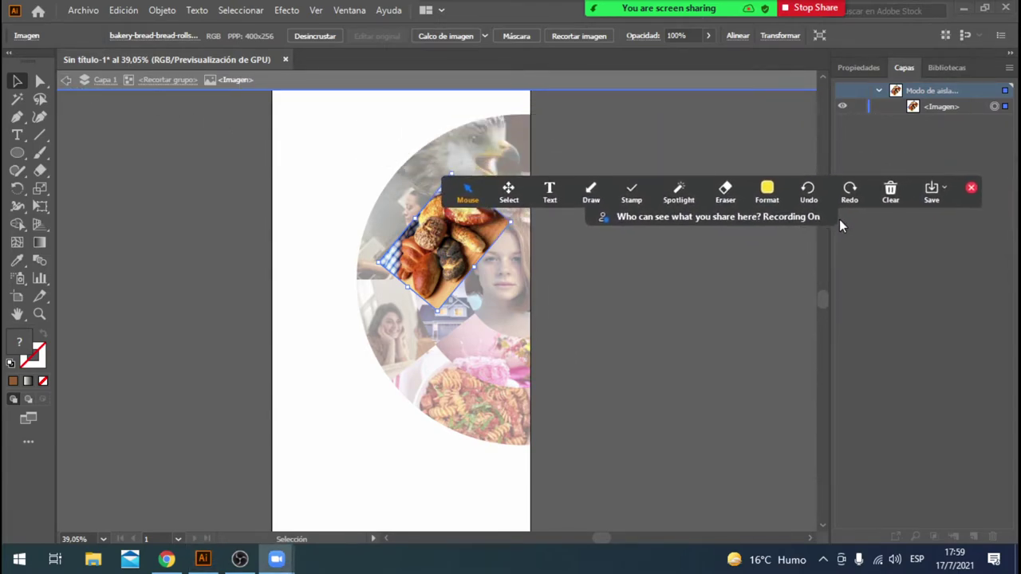
{"action": "left_click", "coordinate": [591, 193]}
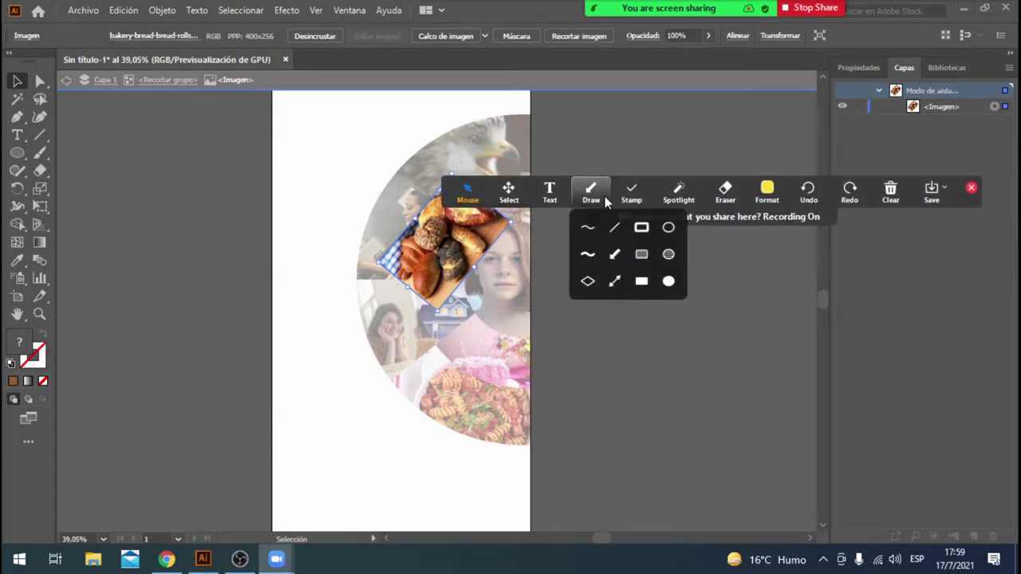
{"action": "left_click", "coordinate": [614, 280]}
{"action": "mouse_move", "coordinate": [164, 442]}
{"action": "left_mouse_down"}
{"action": "mouse_move", "coordinate": [154, 345]}
{"action": "mouse_move", "coordinate": [229, 99]}
{"action": "left_mouse_up"}
{"action": "mouse_move", "coordinate": [85, 316]}
{"action": "left_mouse_down"}
{"action": "mouse_move", "coordinate": [194, 105]}
{"action": "mouse_move", "coordinate": [183, 91]}
{"action": "left_mouse_up"}
{"action": "left_click_drag", "start_coordinate": [68, 223], "coordinate": [105, 94]}
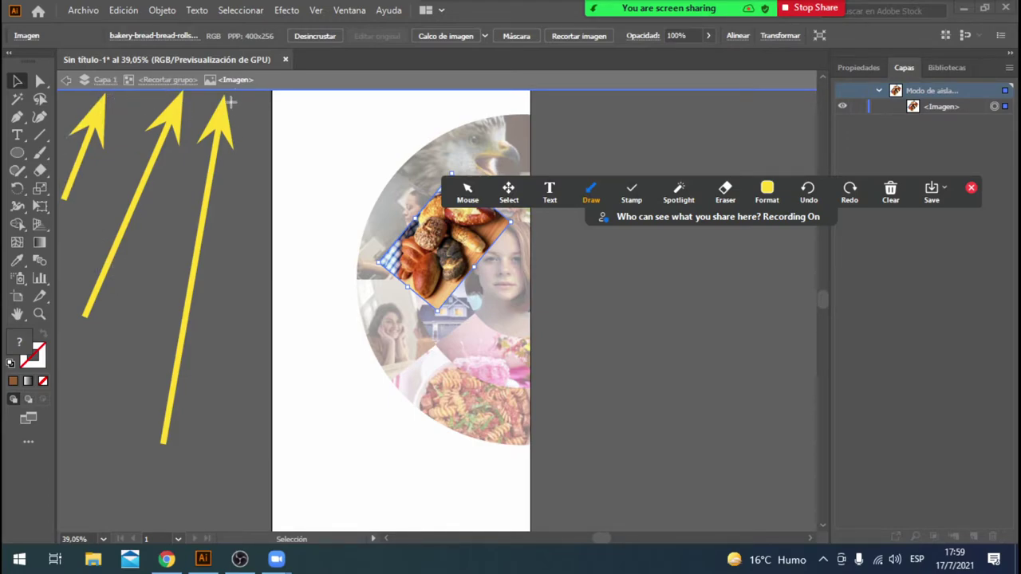
{"action": "left_click", "coordinate": [469, 197]}
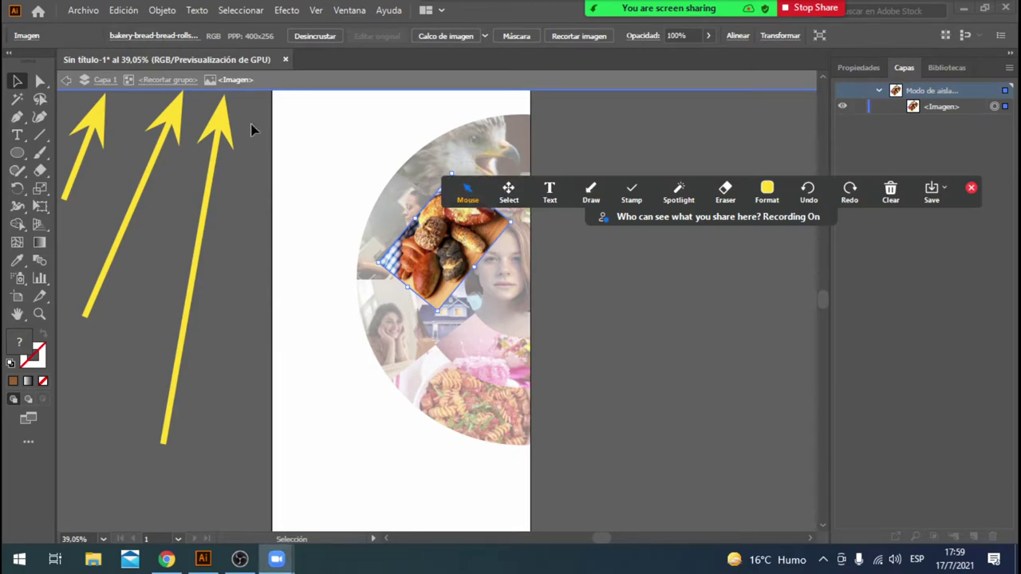
Step: Leave isolation mode completely and clear the annotation arrows from the screen
{"action": "left_click", "coordinate": [67, 81]}
{"action": "left_click", "coordinate": [67, 83]}
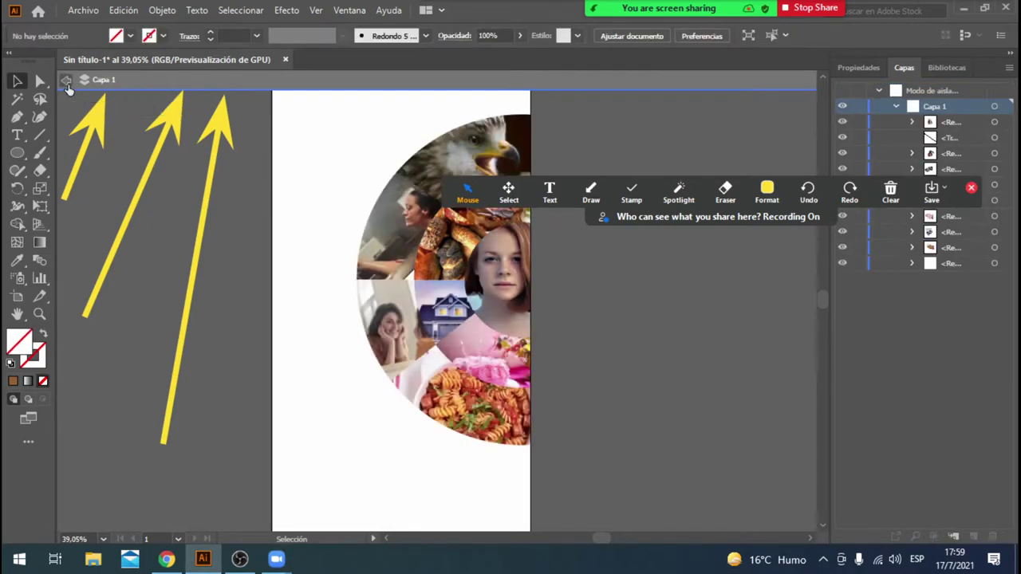
{"action": "left_click", "coordinate": [67, 83]}
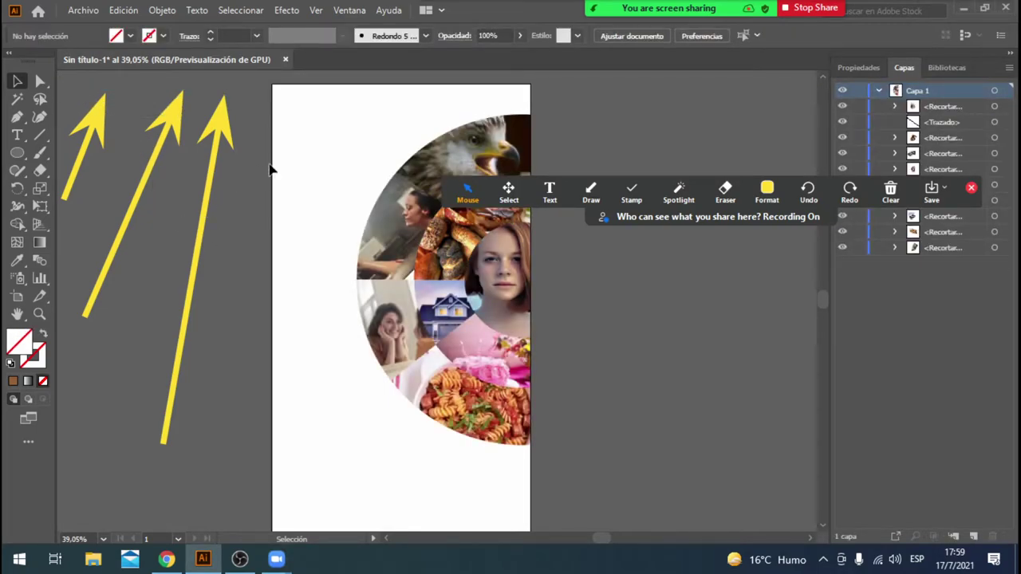
{"action": "left_click", "coordinate": [890, 192]}
{"action": "left_click", "coordinate": [900, 224]}
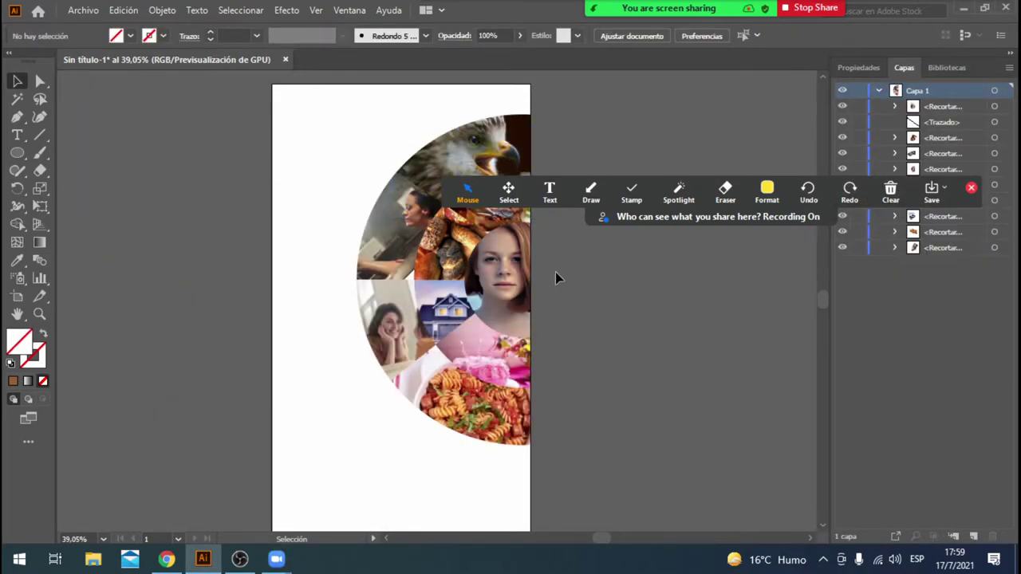
Step: Isolate the PELIROJA portrait inside the central clipping group, shrink and reposition it within the half circle, and exit isolation mode
{"action": "left_click", "coordinate": [504, 286]}
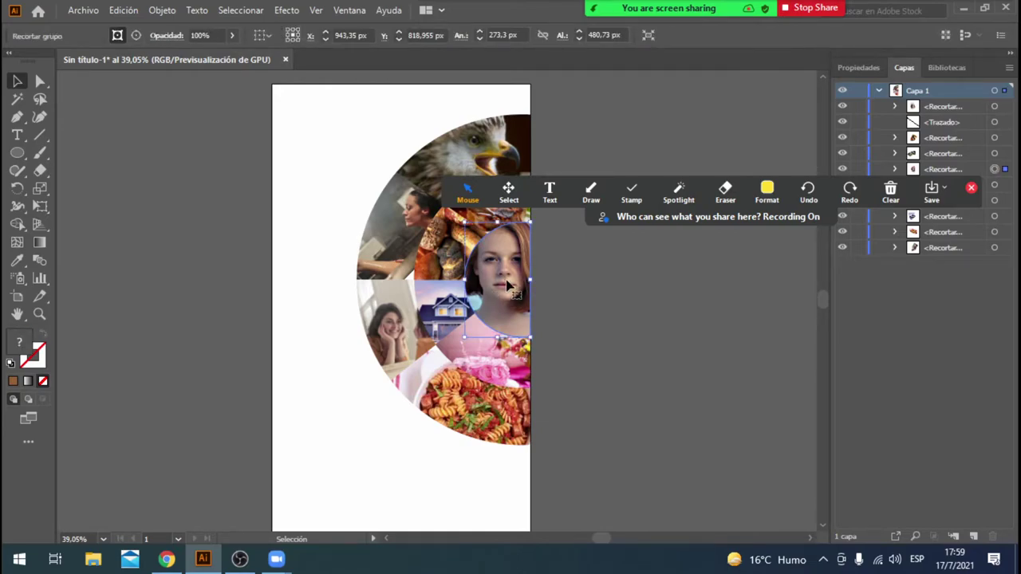
{"action": "double_click", "coordinate": [507, 286]}
{"action": "double_click", "coordinate": [507, 280]}
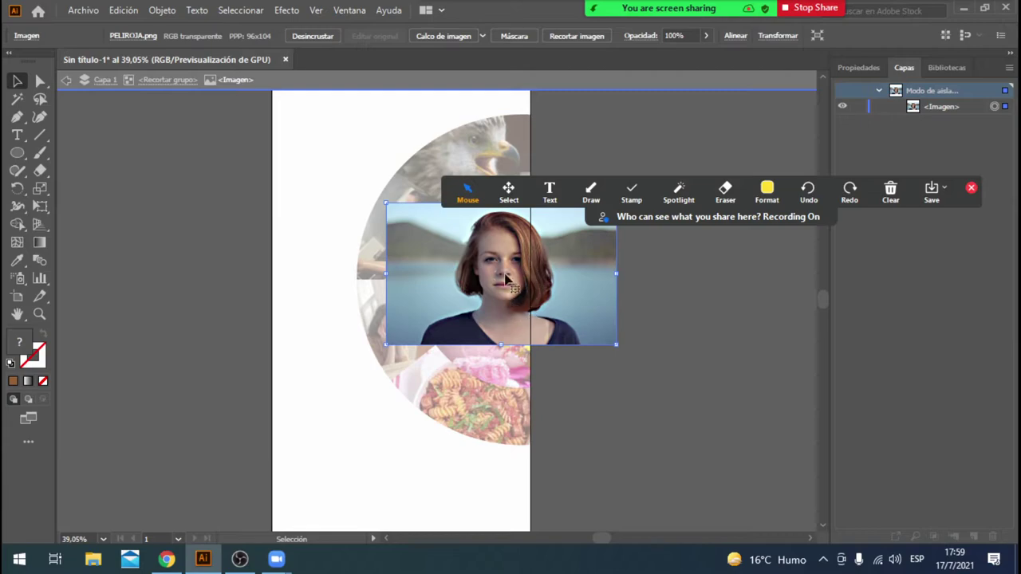
{"action": "left_click_drag", "start_coordinate": [616, 344], "coordinate": [562, 325]}
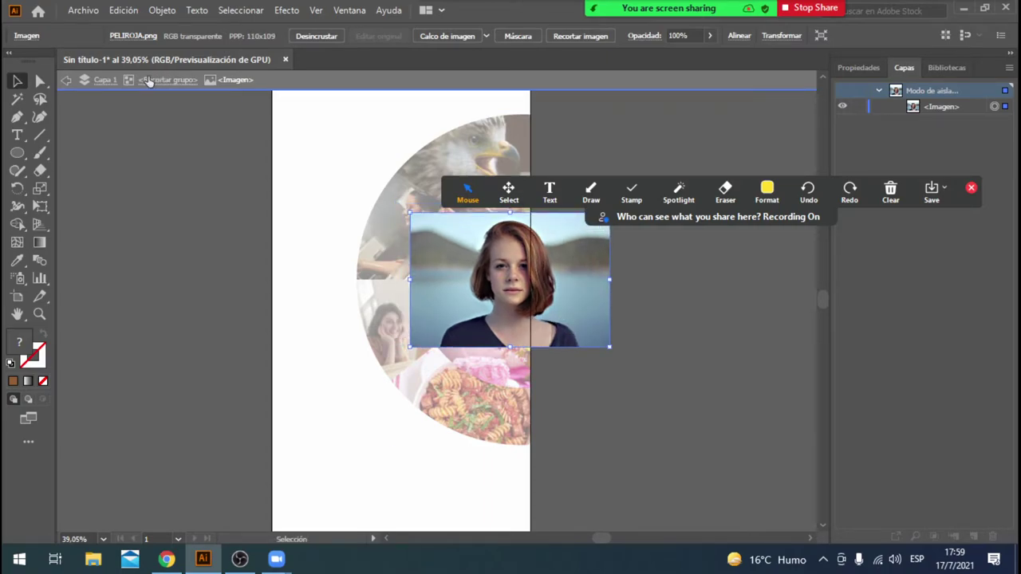
{"action": "left_click", "coordinate": [69, 82]}
{"action": "left_click", "coordinate": [69, 83]}
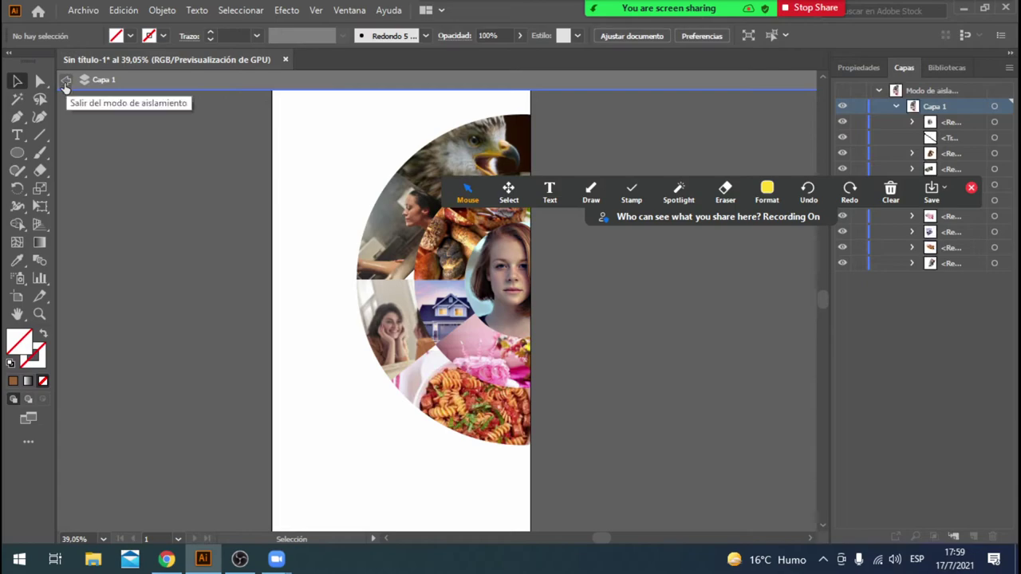
{"action": "left_click", "coordinate": [67, 81]}
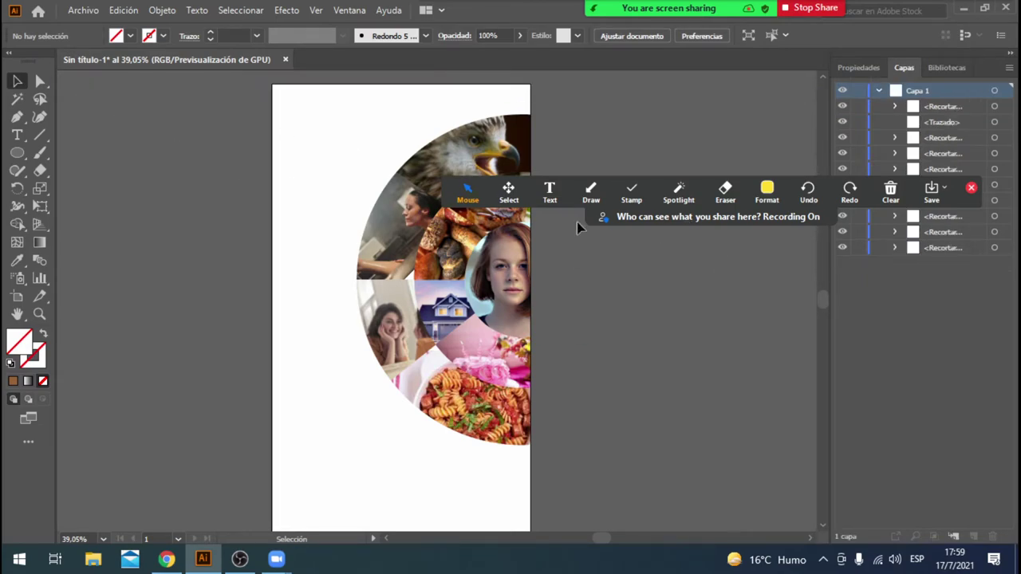
{"action": "mouse_move", "coordinate": [643, 222]}
{"action": "left_mouse_down"}
{"action": "mouse_move", "coordinate": [614, 134]}
{"action": "mouse_move", "coordinate": [587, 108]}
{"action": "mouse_move", "coordinate": [485, 114]}
{"action": "mouse_move", "coordinate": [500, 114]}
{"action": "left_mouse_up"}
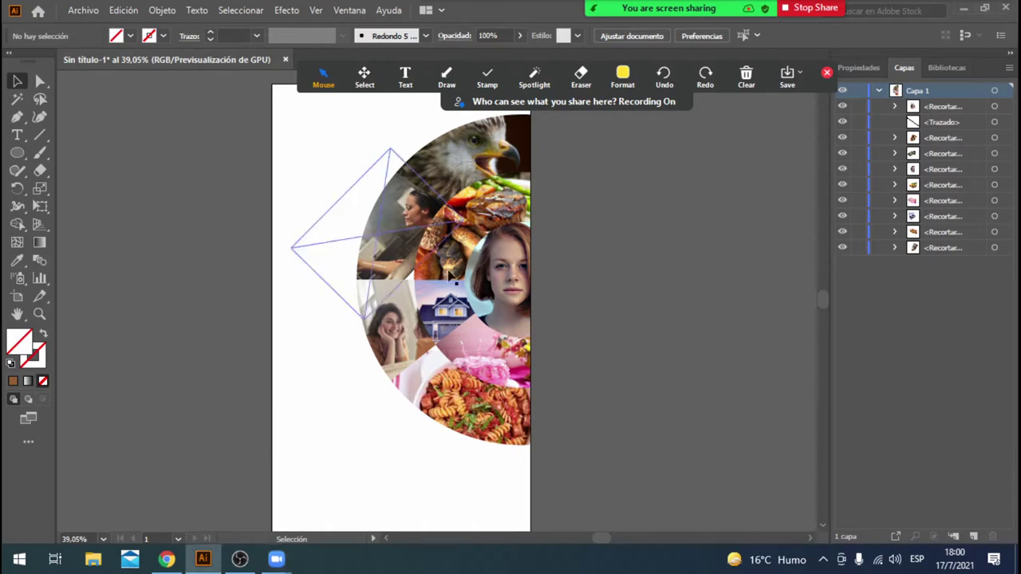
{"action": "left_click_drag", "start_coordinate": [670, 482], "coordinate": [329, 105]}
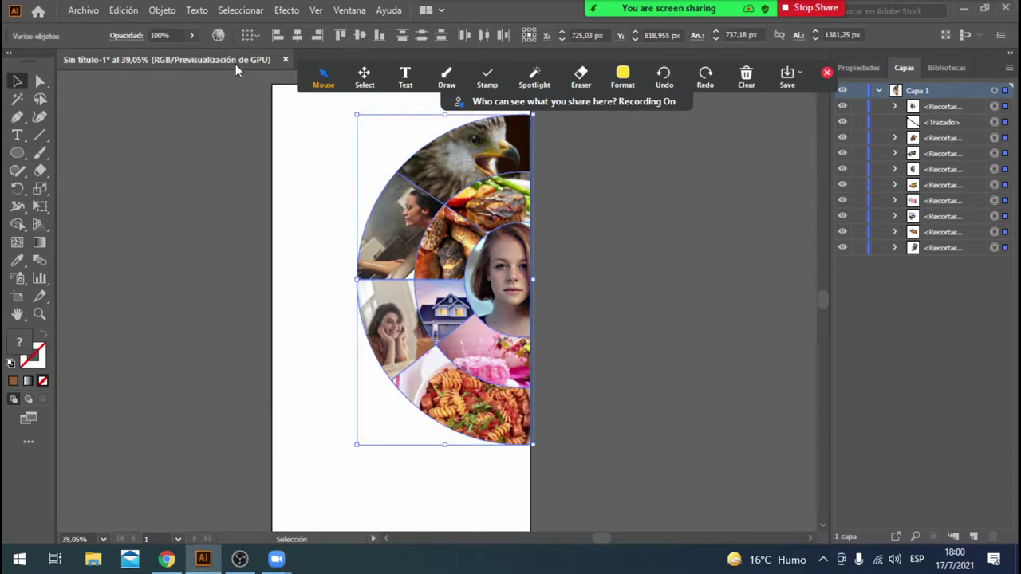
{"action": "left_click", "coordinate": [184, 178]}
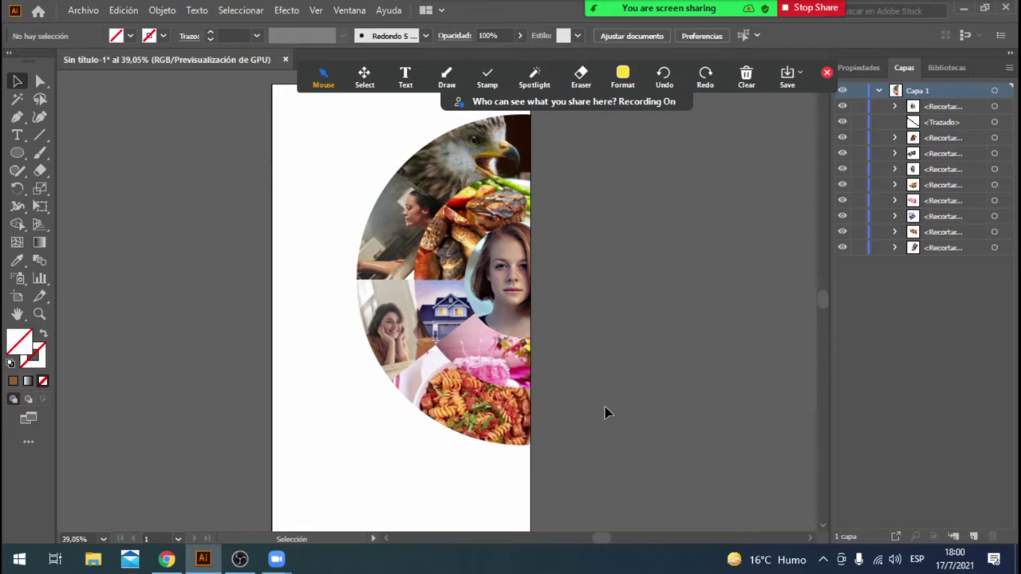
{"action": "left_click", "coordinate": [448, 347]}
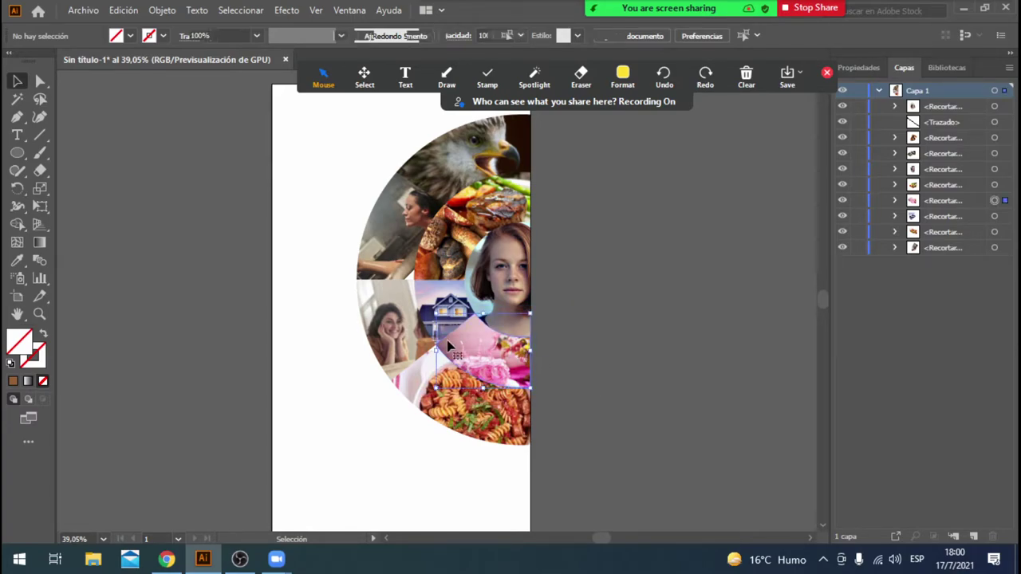
{"action": "left_click", "coordinate": [642, 433]}
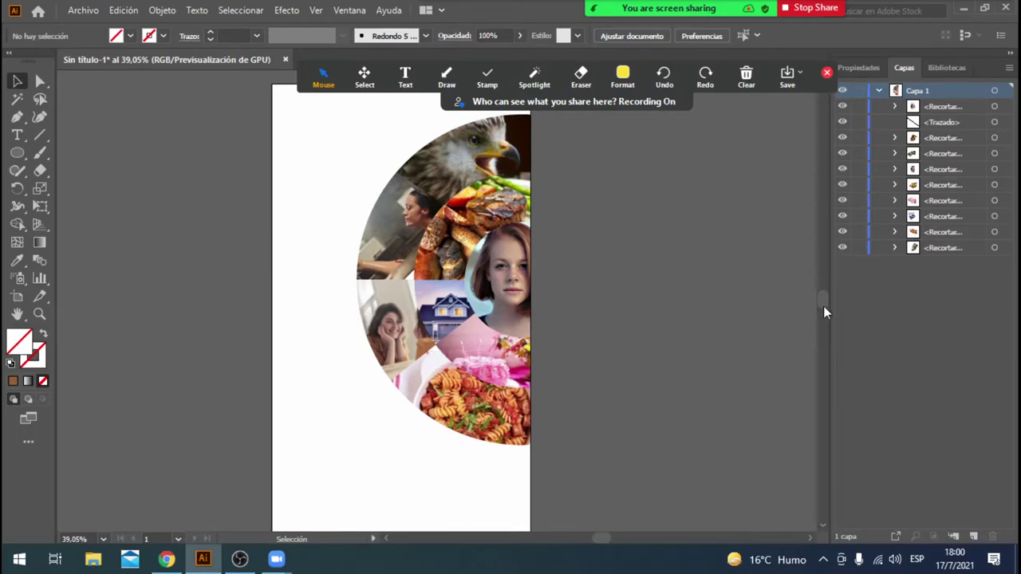
{"action": "left_click_drag", "start_coordinate": [825, 304], "coordinate": [822, 304]}
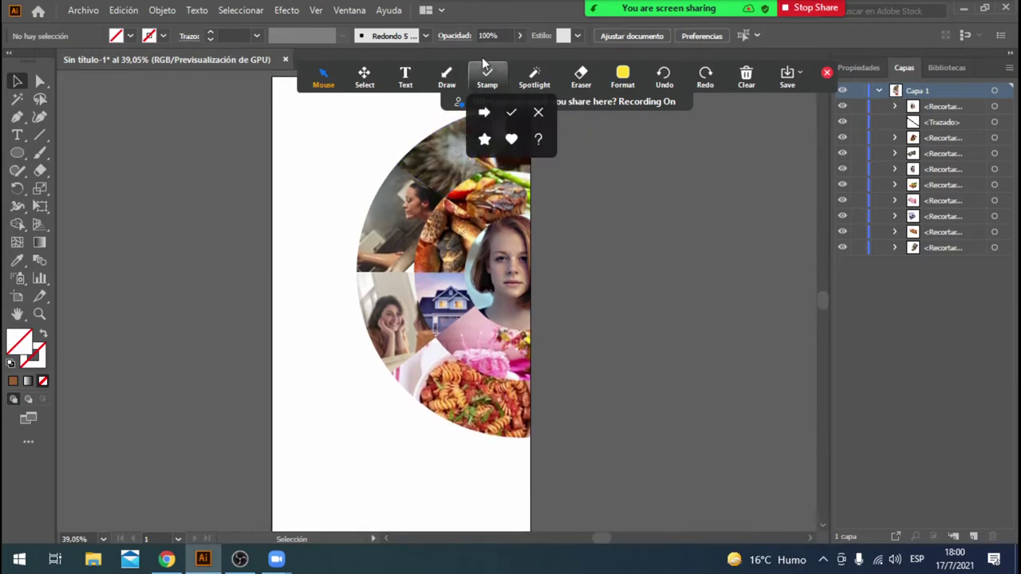
{"action": "mouse_move", "coordinate": [597, 24]}
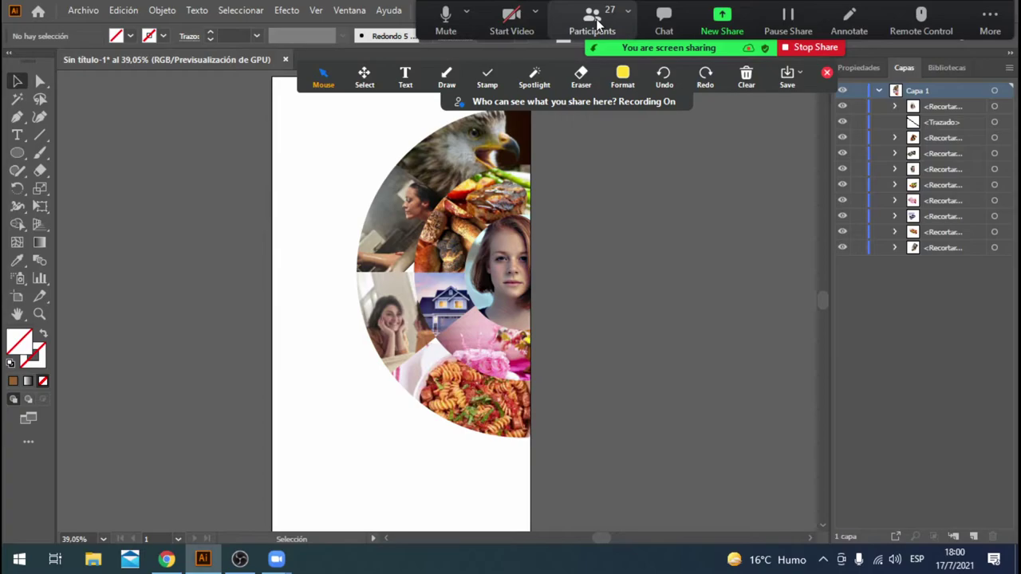
{"action": "left_click", "coordinate": [623, 77]}
{"action": "left_click", "coordinate": [624, 166]}
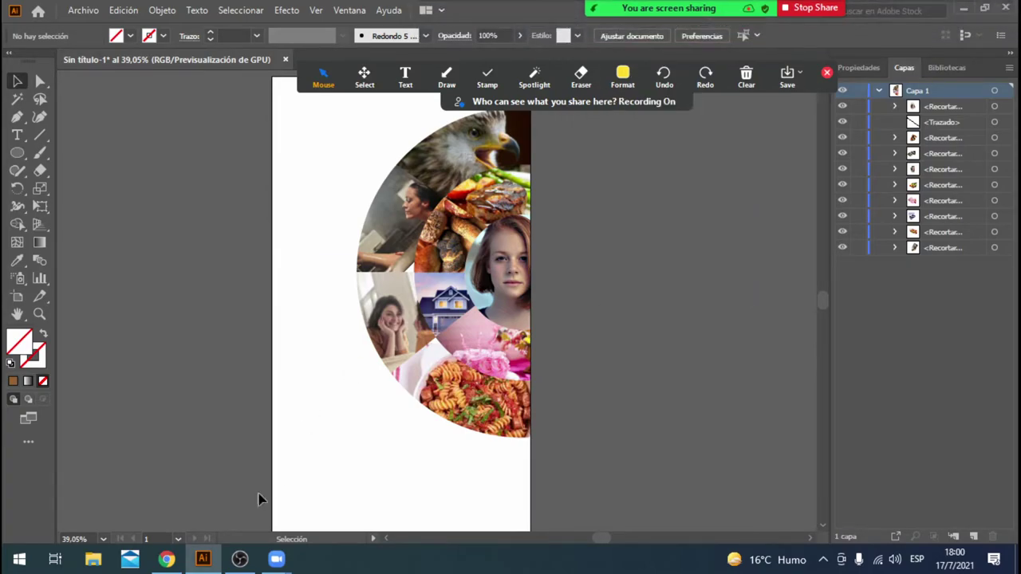
Step: Switch to the OBS Studio window
{"action": "left_click", "coordinate": [239, 558]}
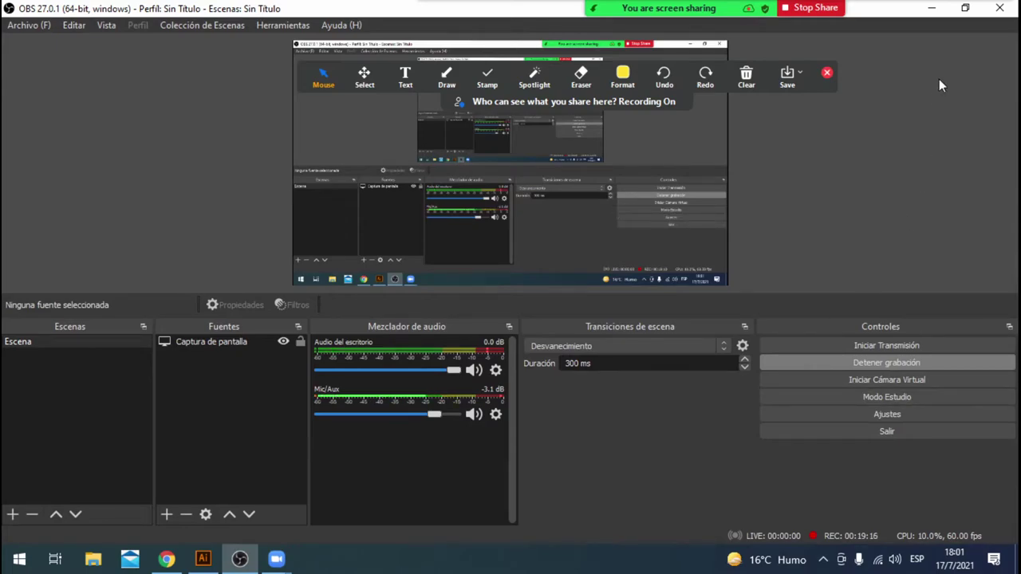
Step: Return to Illustrator, check the latest messages in the meeting chat, and minimize the chat window
{"action": "left_click", "coordinate": [934, 12]}
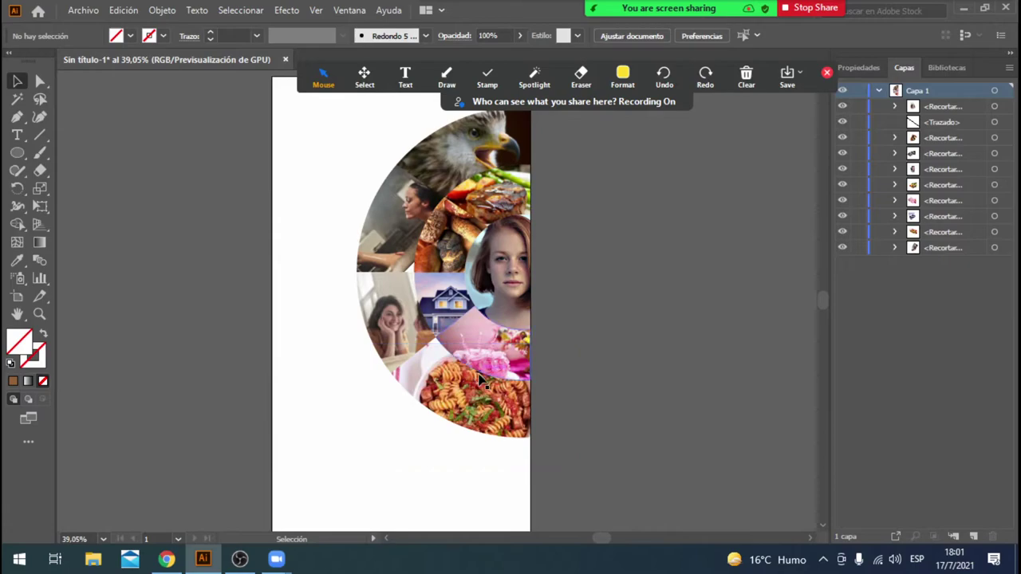
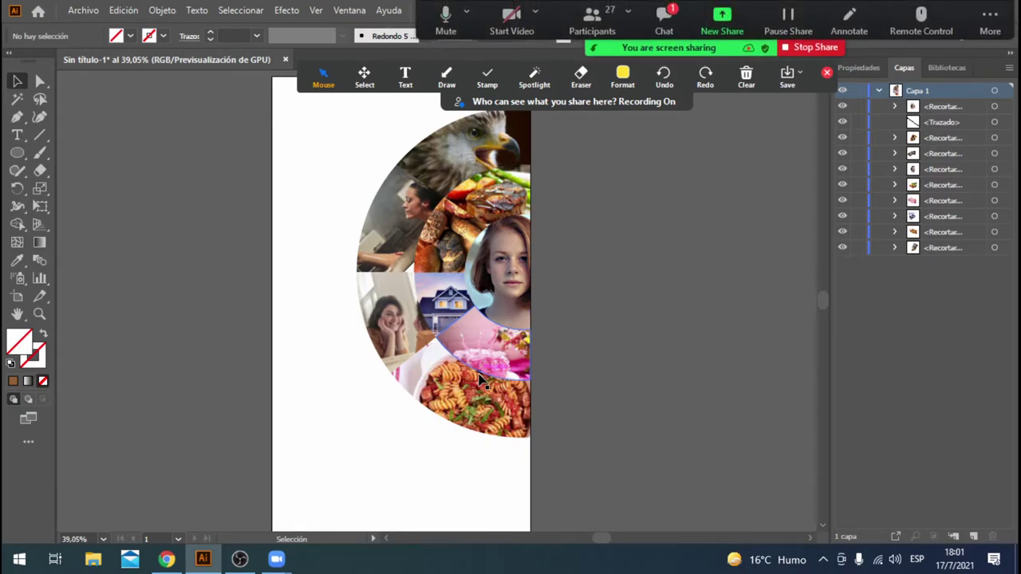
{"action": "left_click", "coordinate": [663, 15]}
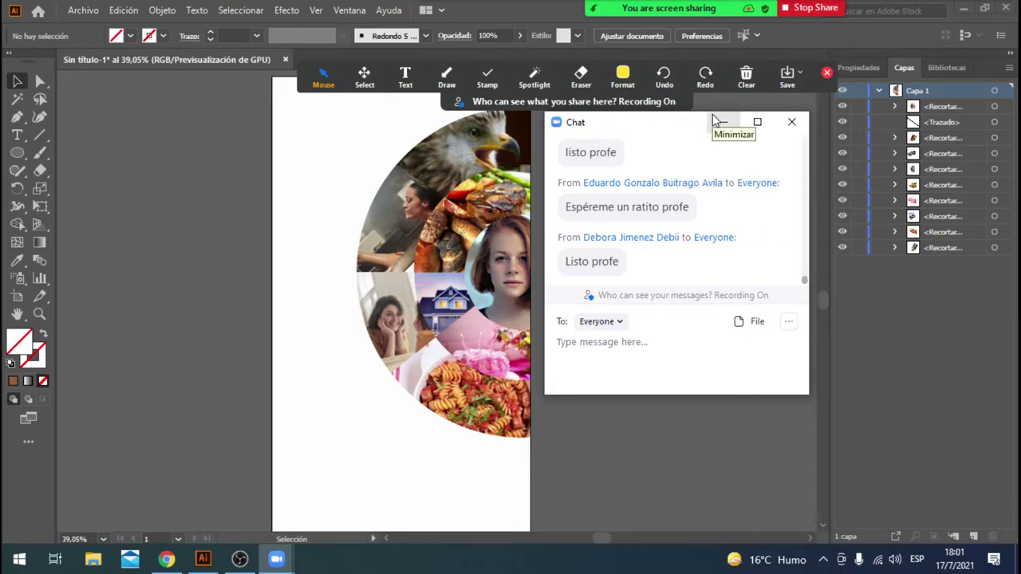
{"action": "left_click", "coordinate": [716, 121]}
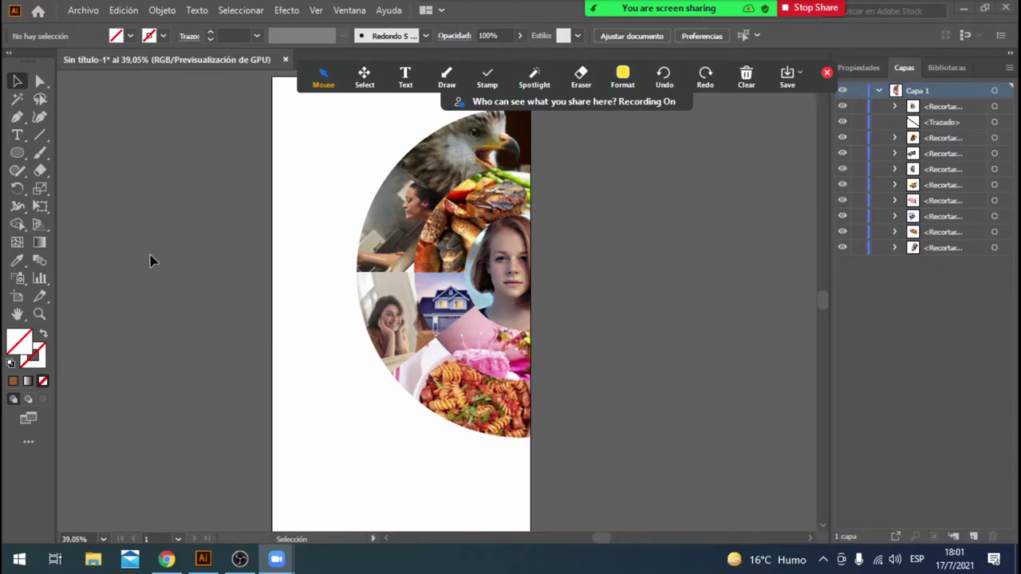
Step: Draw a yellow annotation arrow pointing to the Type tool and return to normal pointer mode
{"action": "left_click", "coordinate": [466, 77]}
{"action": "left_click", "coordinate": [477, 22]}
{"action": "left_click", "coordinate": [465, 75]}
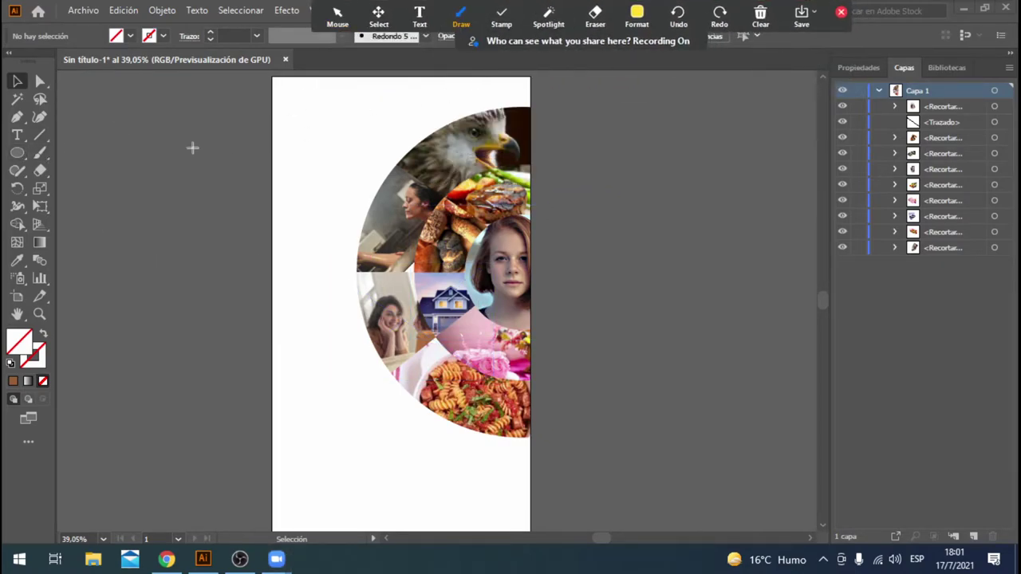
{"action": "left_click_drag", "start_coordinate": [128, 133], "coordinate": [28, 137]}
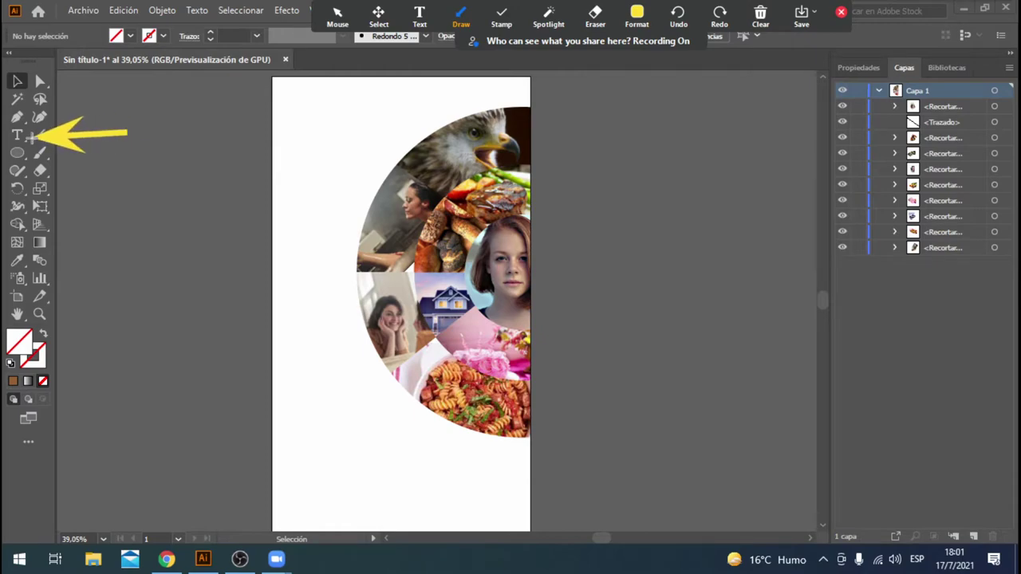
{"action": "left_click", "coordinate": [337, 16]}
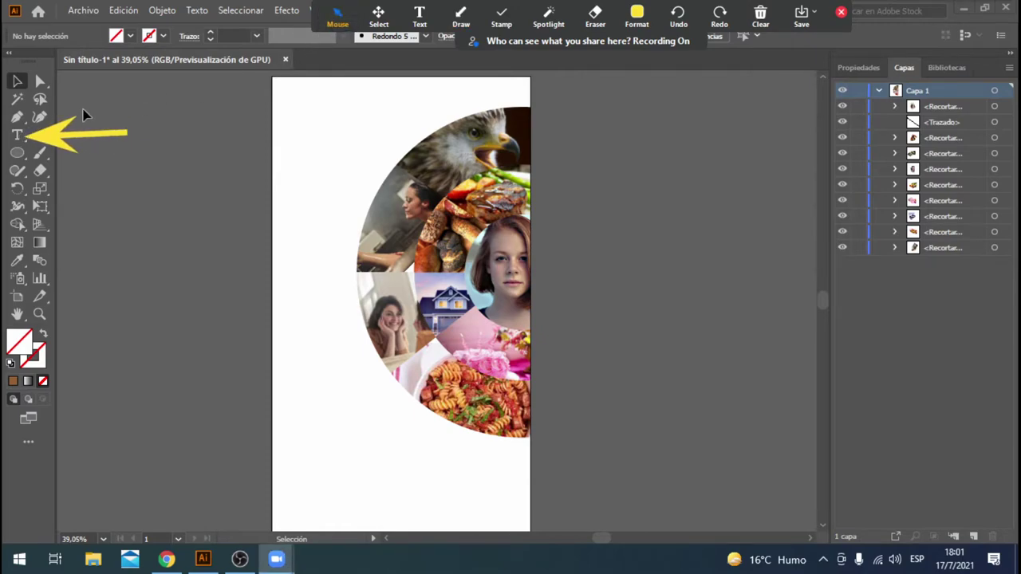
Step: Place a line of point text in the artboard's upper-left area and enlarge it to about 132 pt
{"action": "left_click", "coordinate": [42, 140]}
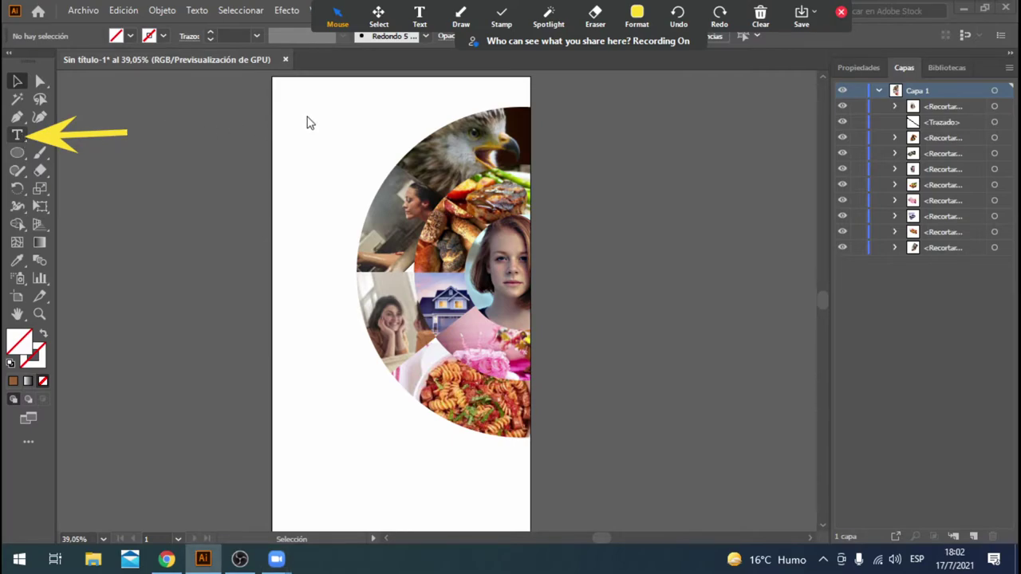
{"action": "key", "text": "t"}
{"action": "left_click", "coordinate": [295, 97]}
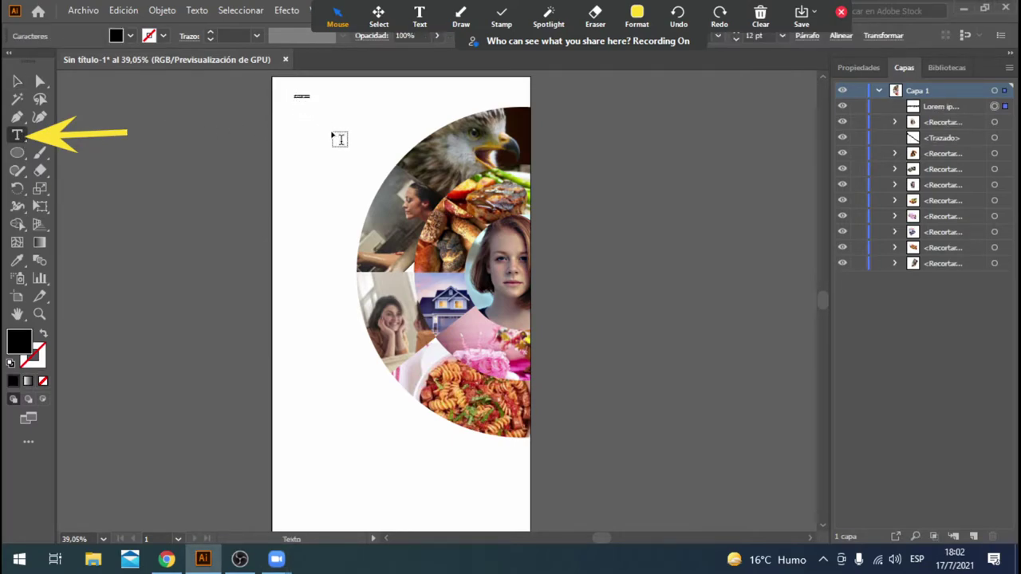
{"action": "key", "text": "Escape"}
{"action": "left_click_drag", "start_coordinate": [309, 99], "coordinate": [438, 212]}
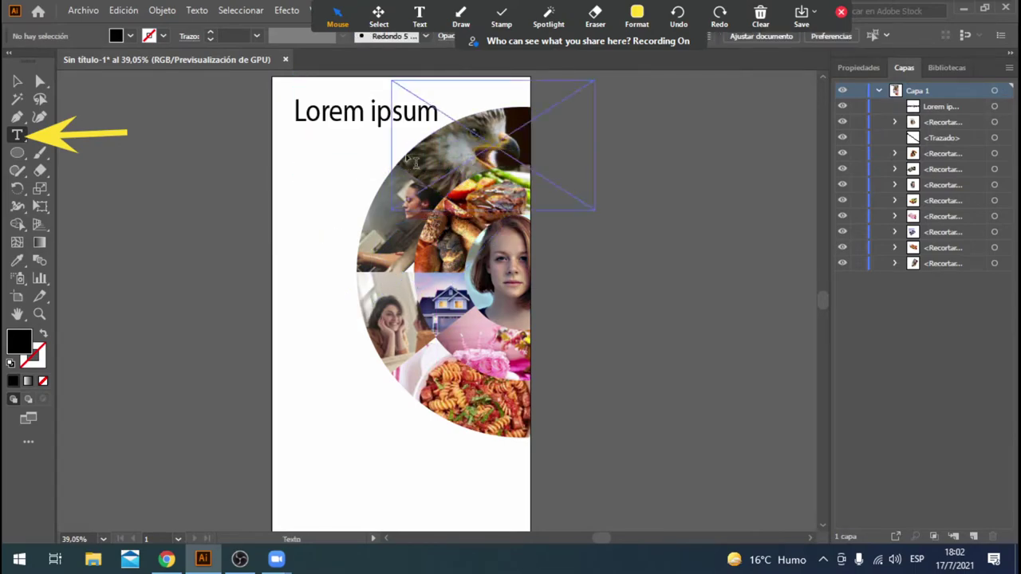
Step: Replace the placeholder text with the title TITULO ONE
{"action": "triple_click", "coordinate": [374, 117]}
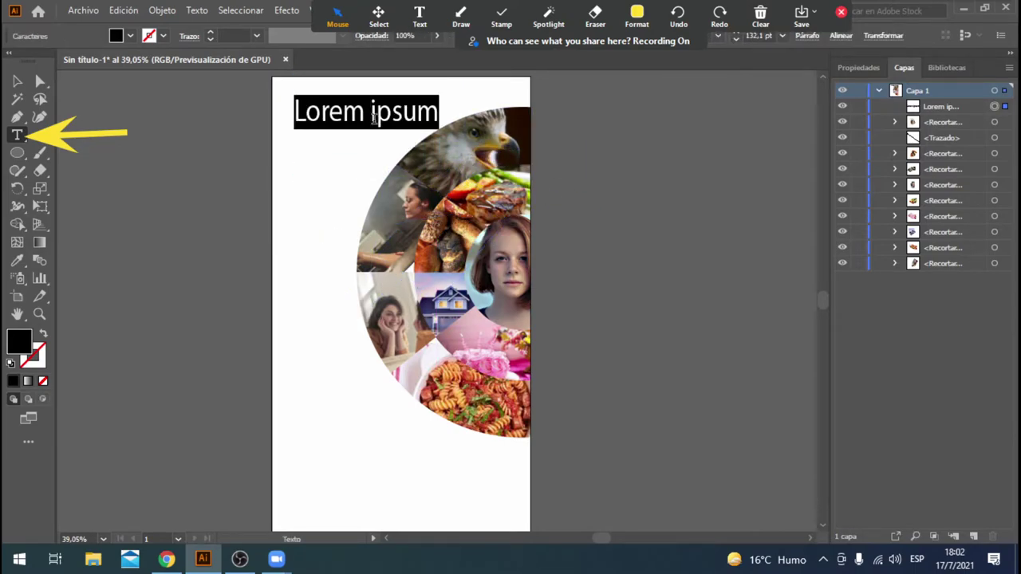
{"action": "type", "text": "TITU"}
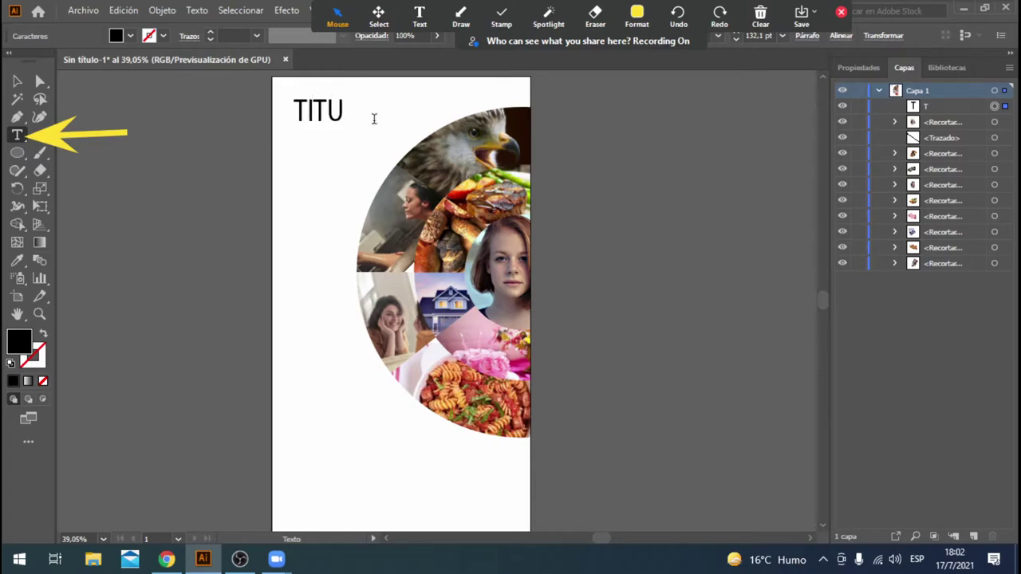
{"action": "type", "text": "LO ONE"}
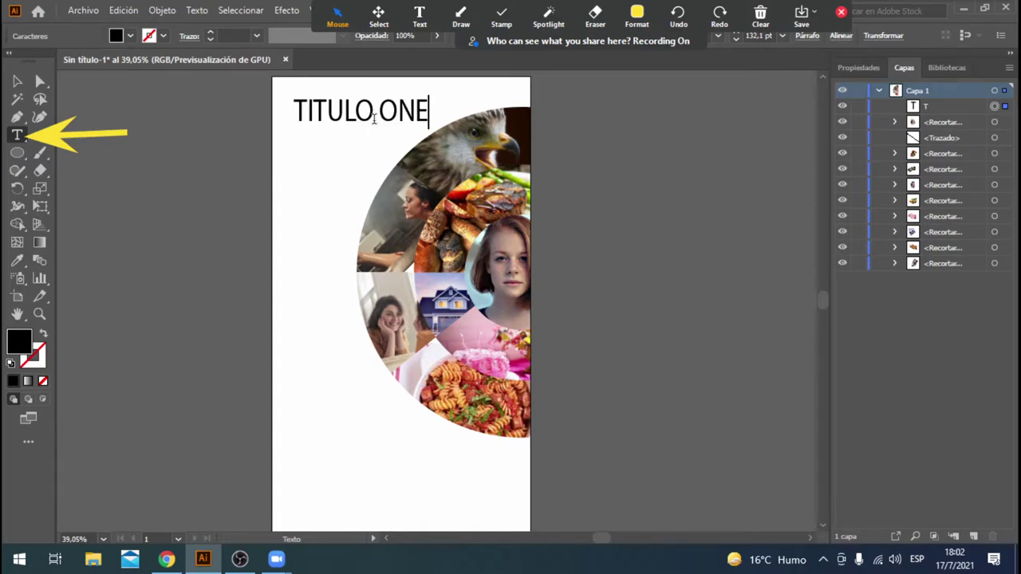
Step: Move the annotation toolbar off the character settings and apply the Wicked Grit font to the title
{"action": "triple_click", "coordinate": [374, 118]}
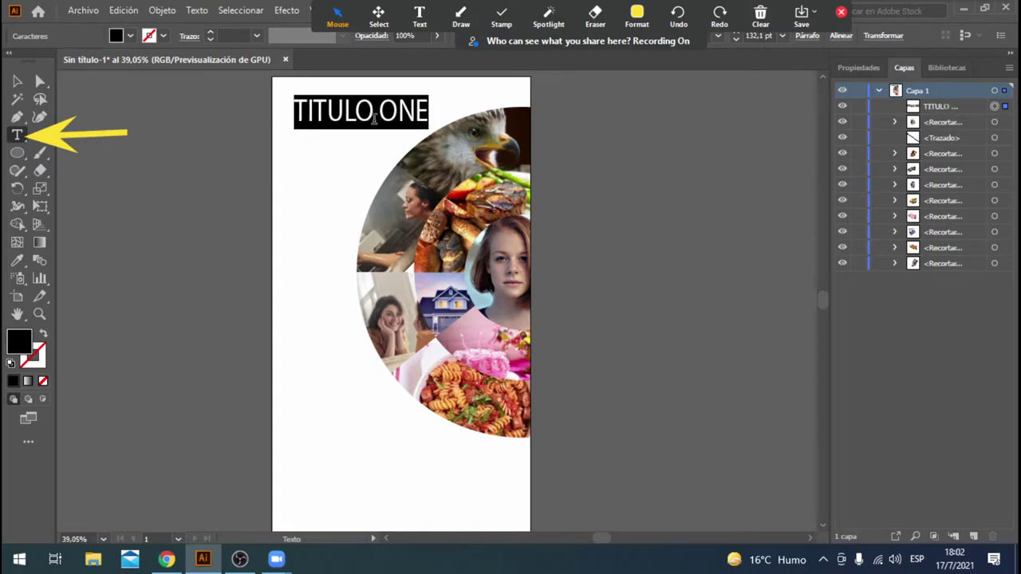
{"action": "left_click_drag", "start_coordinate": [617, 48], "coordinate": [563, 485]}
{"action": "left_click", "coordinate": [600, 35]}
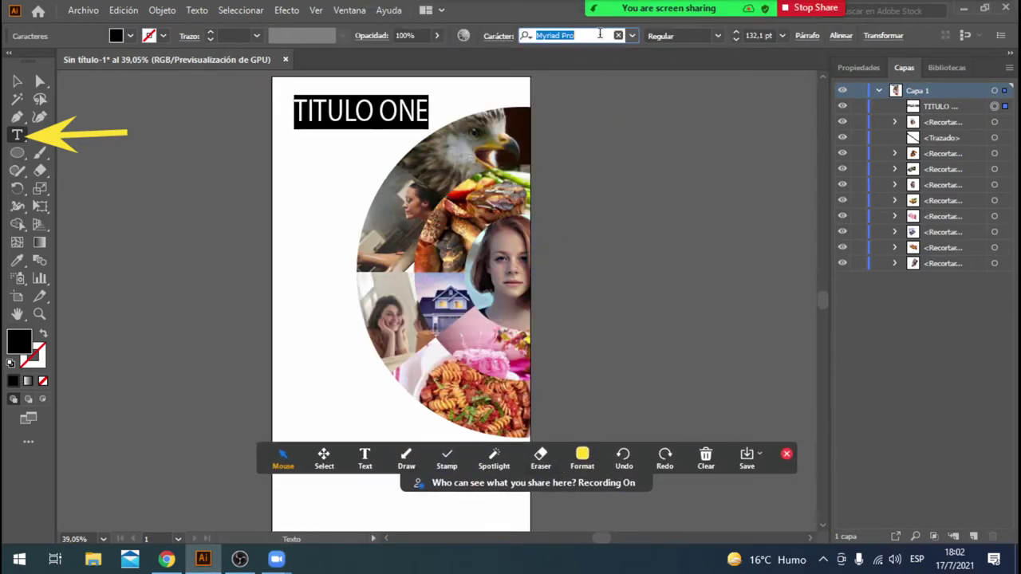
{"action": "type", "text": "wi"}
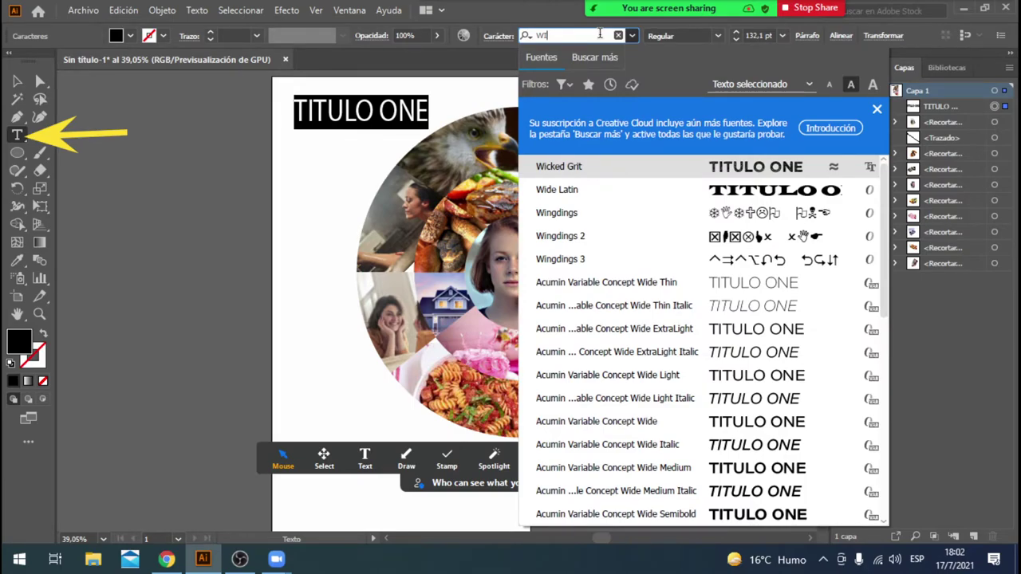
{"action": "key", "text": "Return"}
{"action": "left_click", "coordinate": [18, 81]}
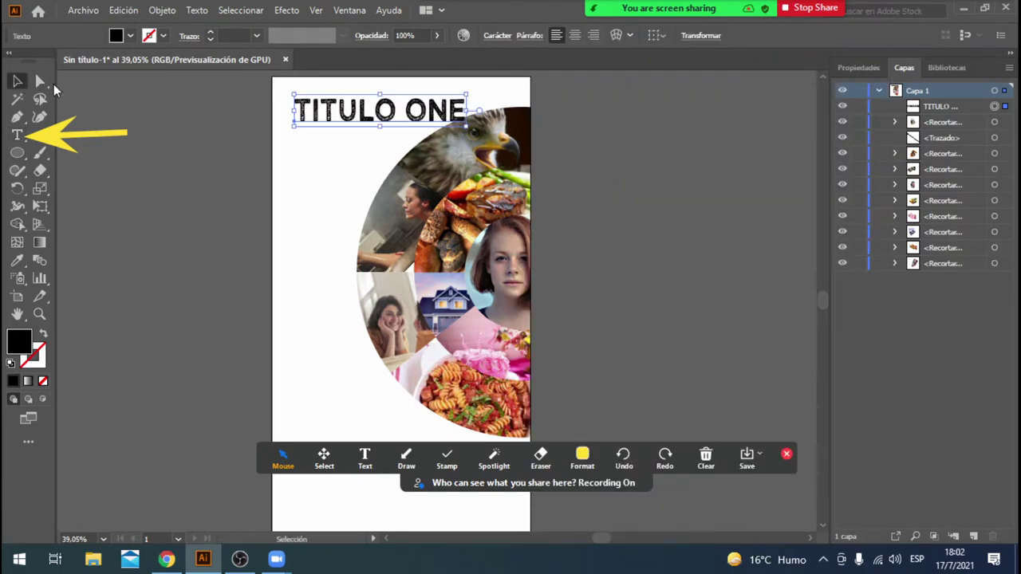
Step: Browse the font list with the title selected and apply Clarendon Blk BT Black
{"action": "double_click", "coordinate": [391, 116]}
{"action": "triple_click", "coordinate": [380, 104]}
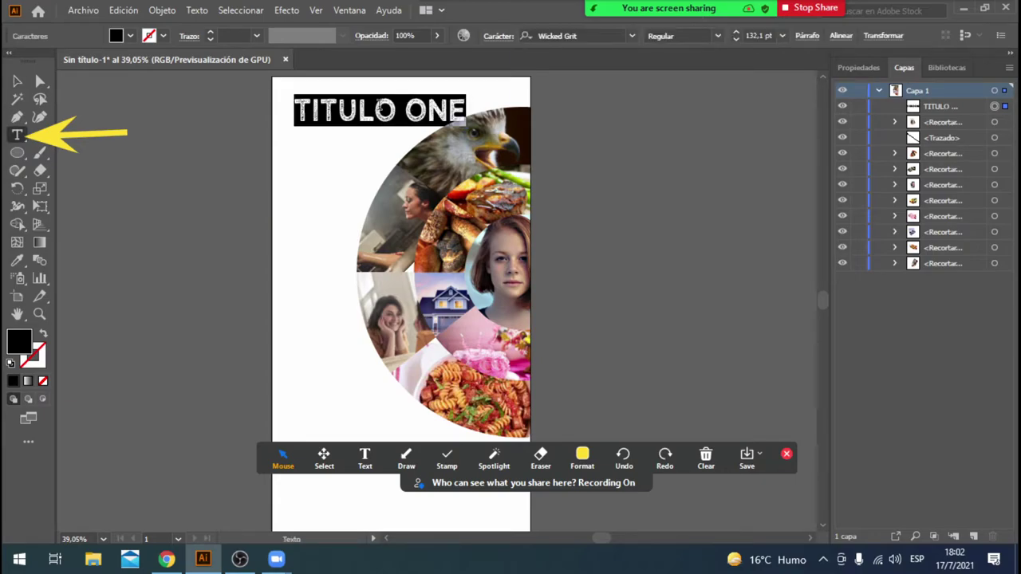
{"action": "left_click", "coordinate": [633, 37]}
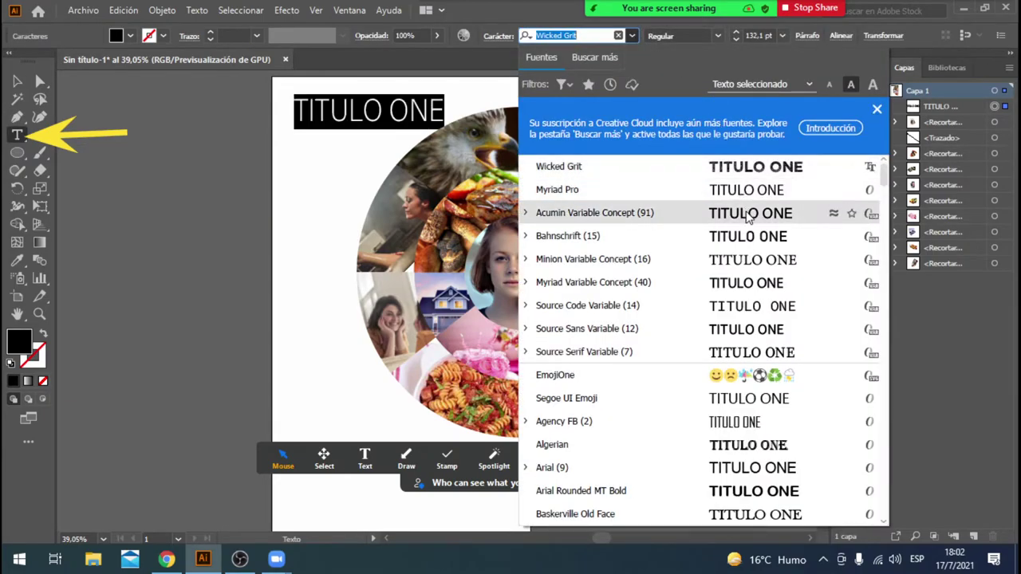
{"action": "scroll", "coordinate": [749, 308], "scroll_direction": "down", "scroll_amount": 1}
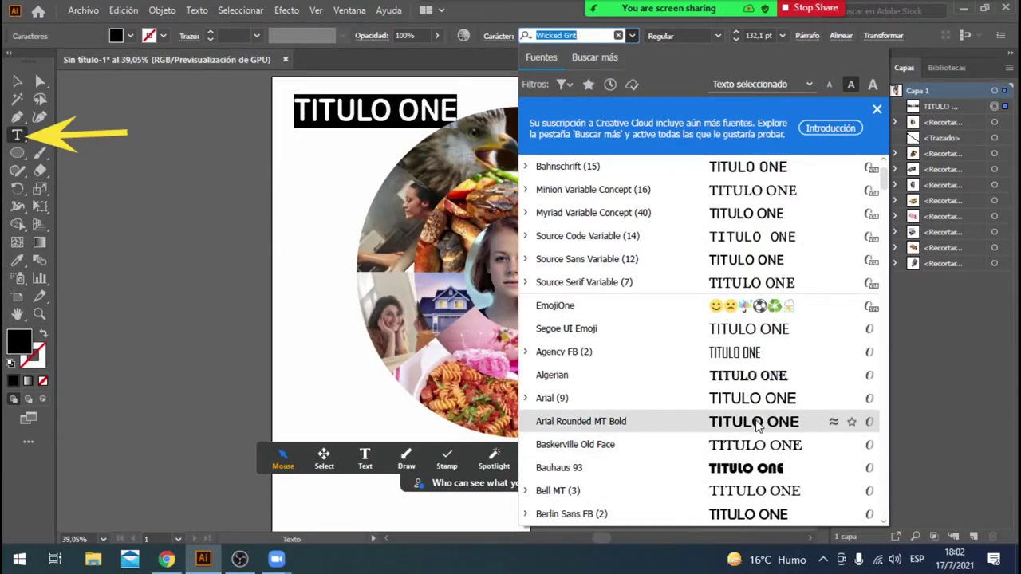
{"action": "scroll", "coordinate": [758, 477], "scroll_direction": "down", "scroll_amount": 4}
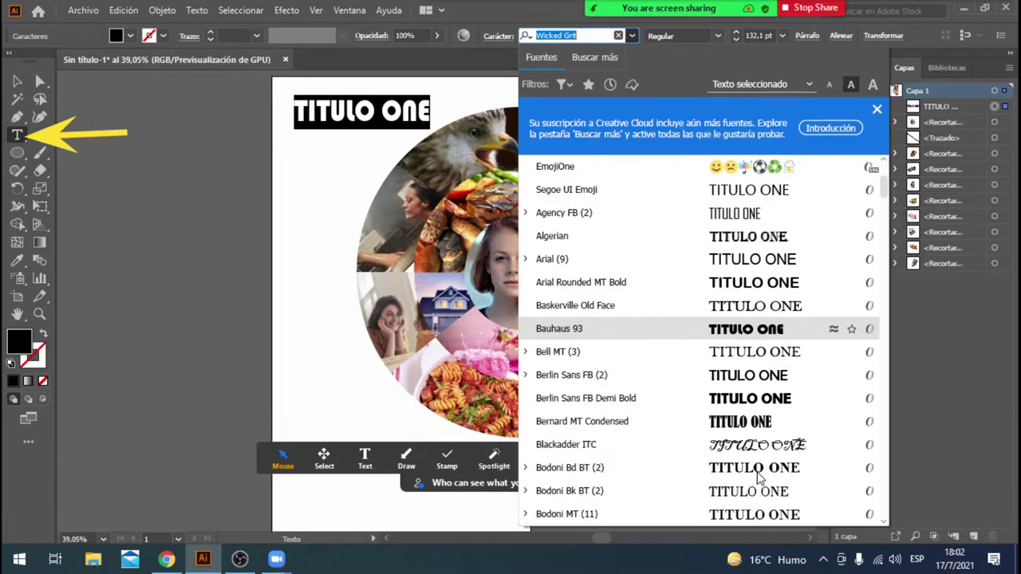
{"action": "scroll", "coordinate": [758, 477], "scroll_direction": "down", "scroll_amount": 1}
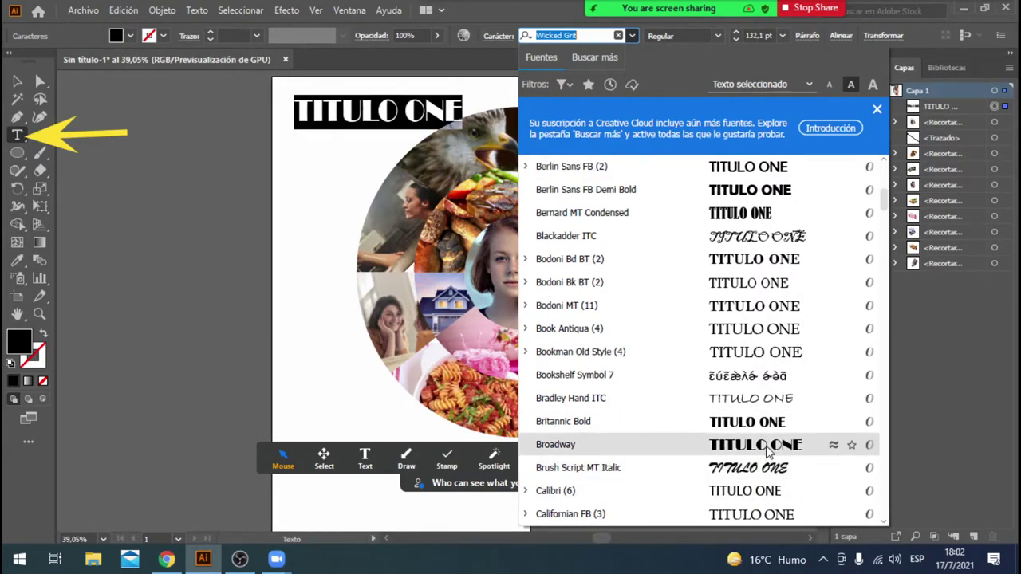
{"action": "scroll", "coordinate": [768, 452], "scroll_direction": "down", "scroll_amount": 5}
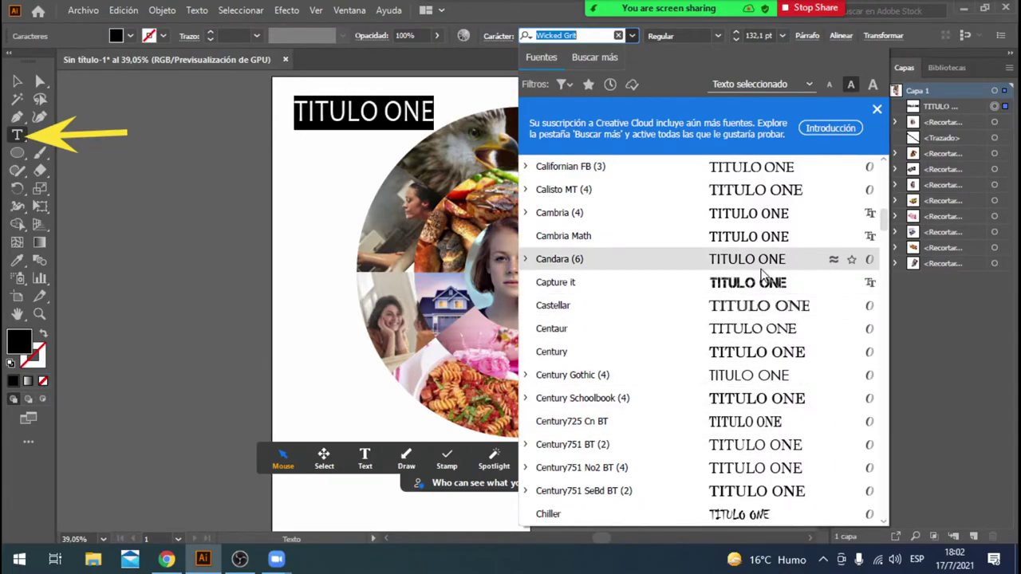
{"action": "scroll", "coordinate": [770, 419], "scroll_direction": "down", "scroll_amount": 2}
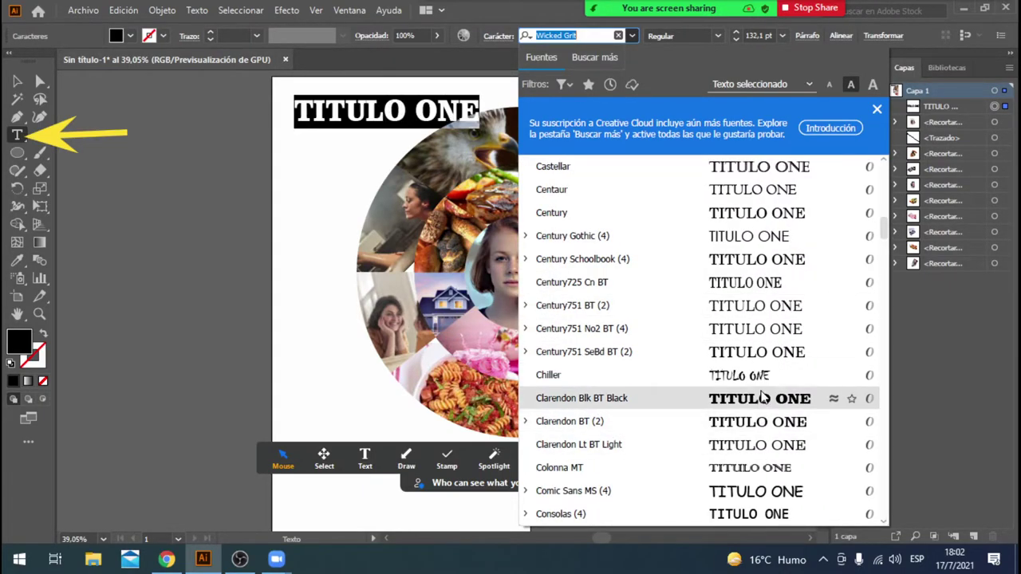
{"action": "left_click", "coordinate": [761, 396]}
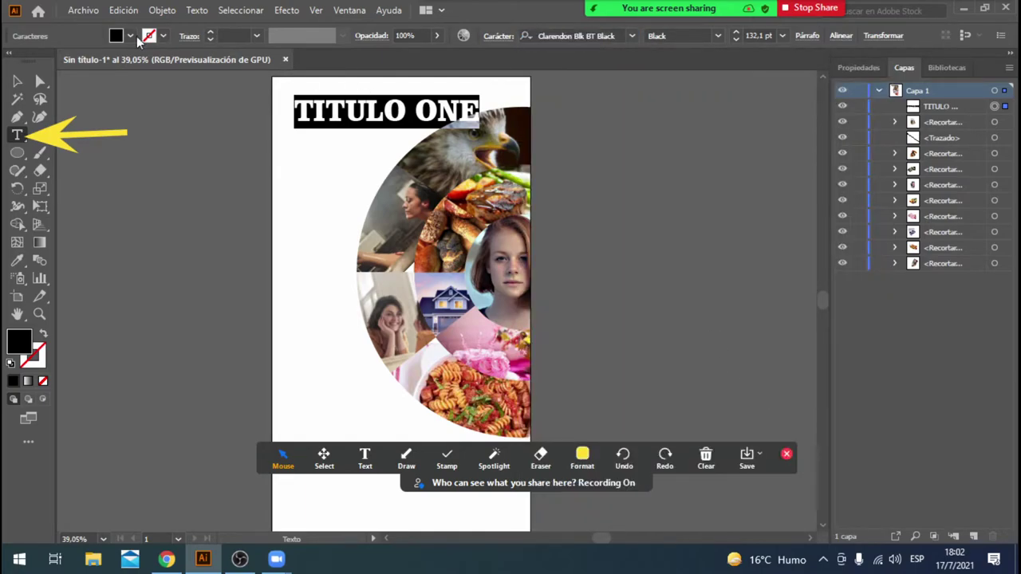
Step: Fill the title with dark blue and scale it down into the artboard's upper-left corner, above the half circle
{"action": "left_click", "coordinate": [130, 36]}
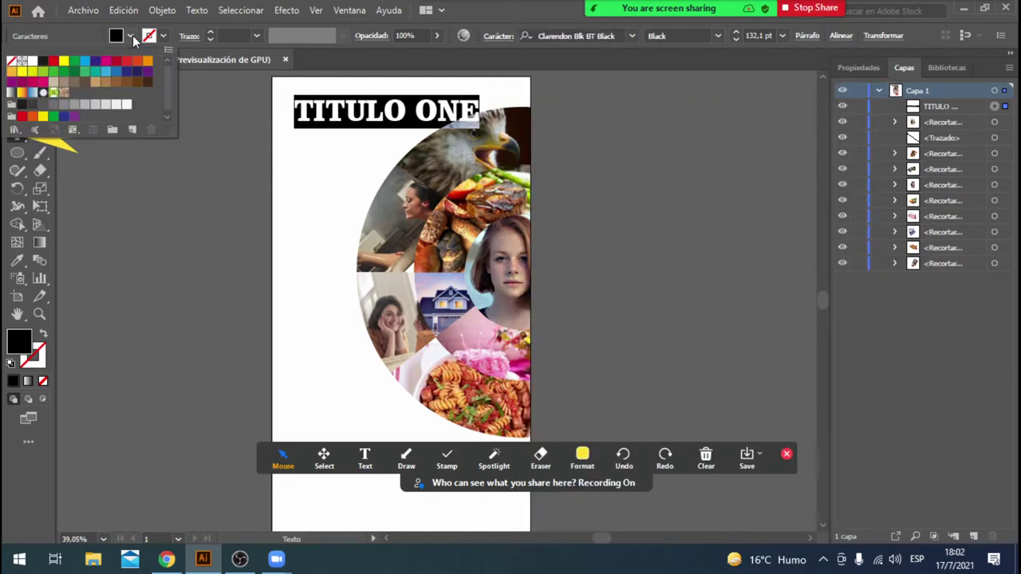
{"action": "left_click", "coordinate": [128, 78]}
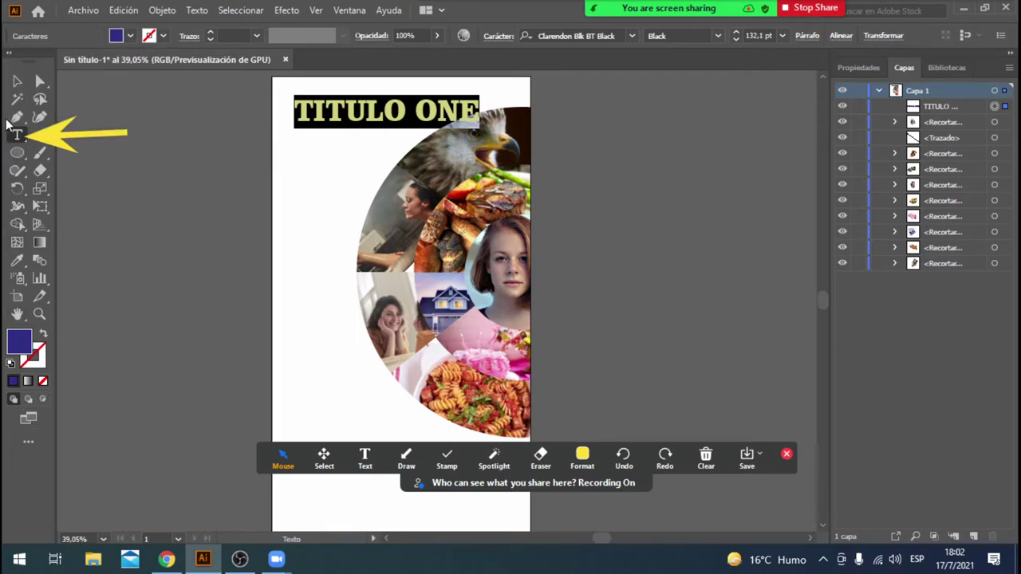
{"action": "left_click", "coordinate": [16, 82]}
{"action": "left_click_drag", "start_coordinate": [480, 128], "coordinate": [444, 120]}
{"action": "mouse_move", "coordinate": [384, 110]}
{"action": "left_mouse_down"}
{"action": "mouse_move", "coordinate": [355, 97]}
{"action": "mouse_move", "coordinate": [375, 105]}
{"action": "left_mouse_up"}
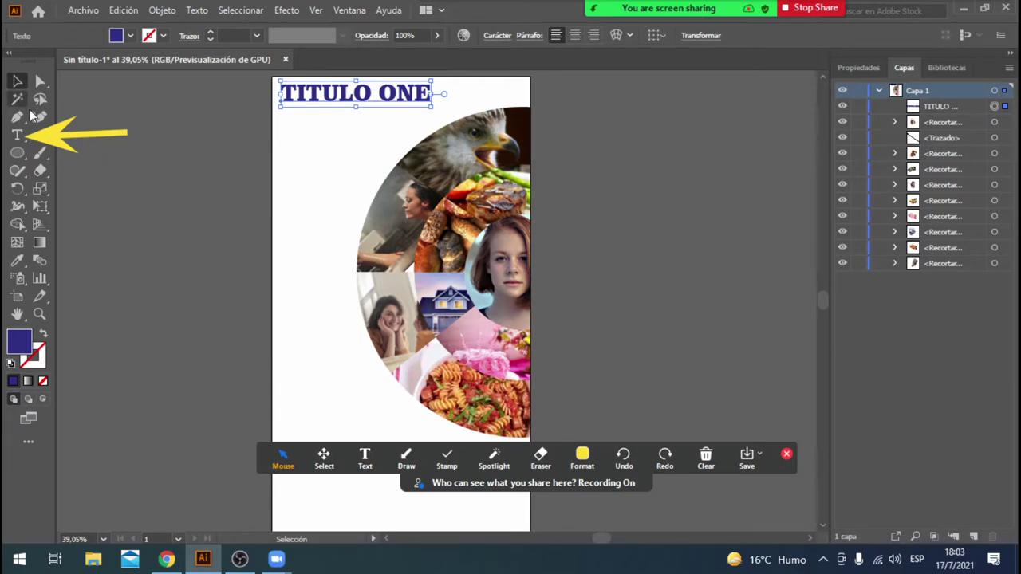
{"action": "left_click", "coordinate": [287, 208]}
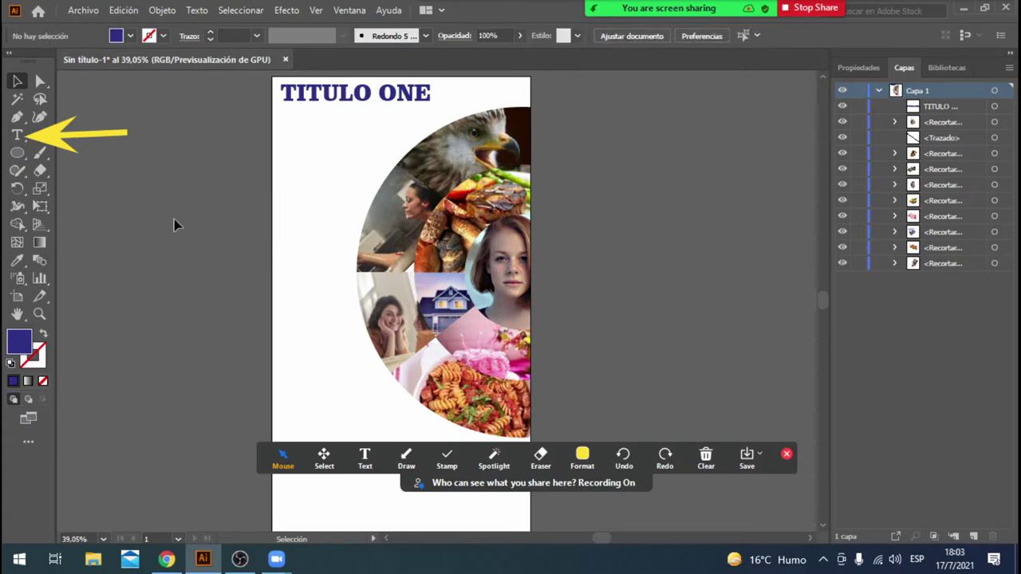
{"action": "left_click", "coordinate": [16, 135]}
{"action": "mouse_move", "coordinate": [533, 481]}
{"action": "left_mouse_down"}
{"action": "mouse_move", "coordinate": [747, 374]}
{"action": "mouse_move", "coordinate": [736, 233]}
{"action": "left_mouse_up"}
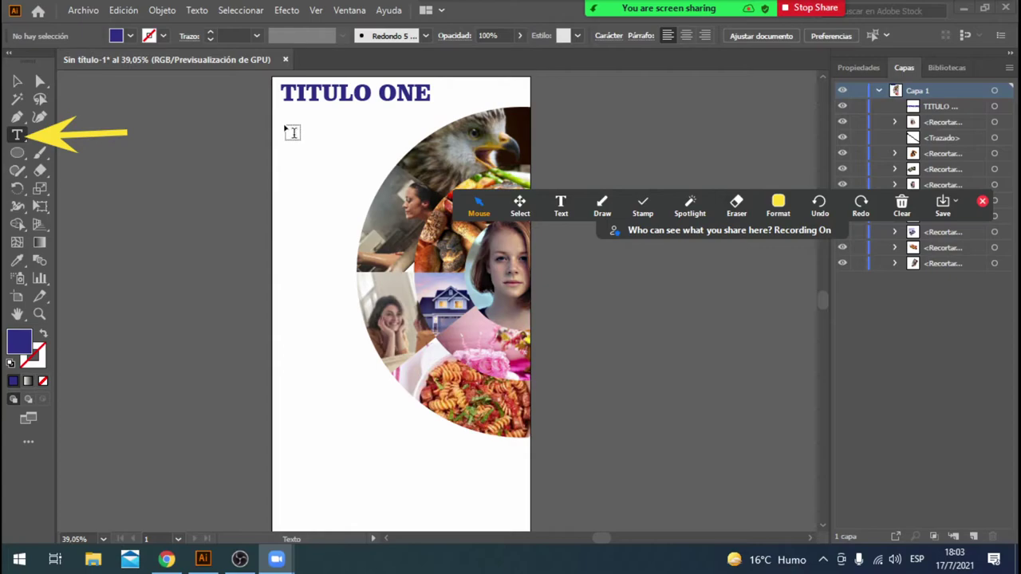
{"action": "left_click_drag", "start_coordinate": [285, 126], "coordinate": [368, 292]}
{"action": "left_click", "coordinate": [16, 81]}
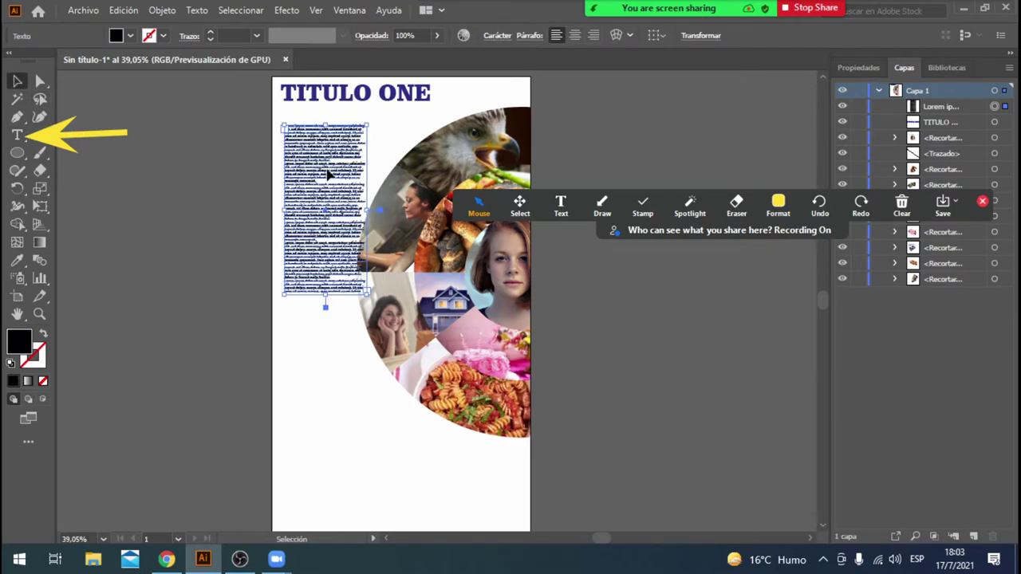
{"action": "left_click", "coordinate": [183, 186]}
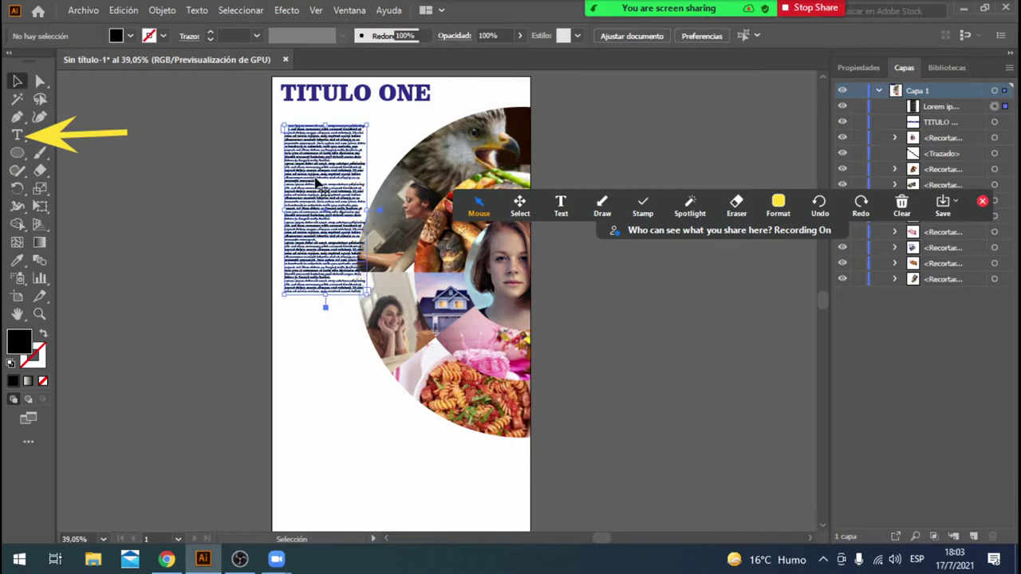
{"action": "left_click", "coordinate": [317, 184]}
{"action": "key", "text": "Delete"}
Step: Draw a tall, narrow area-text box with placeholder text beside the artboard and move it onto the page, left of the half circle
{"action": "key", "text": "t"}
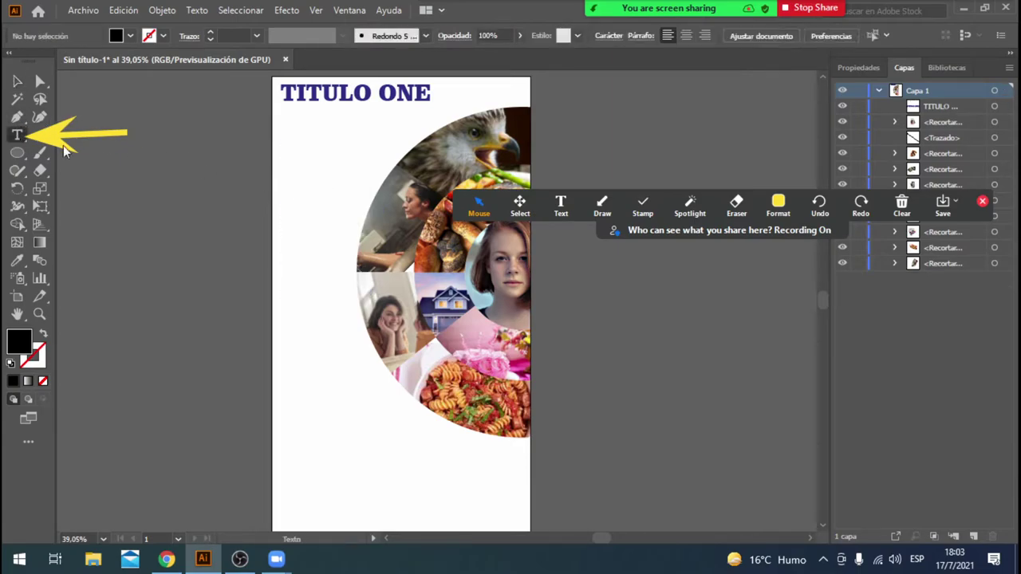
{"action": "left_click_drag", "start_coordinate": [152, 122], "coordinate": [211, 279]}
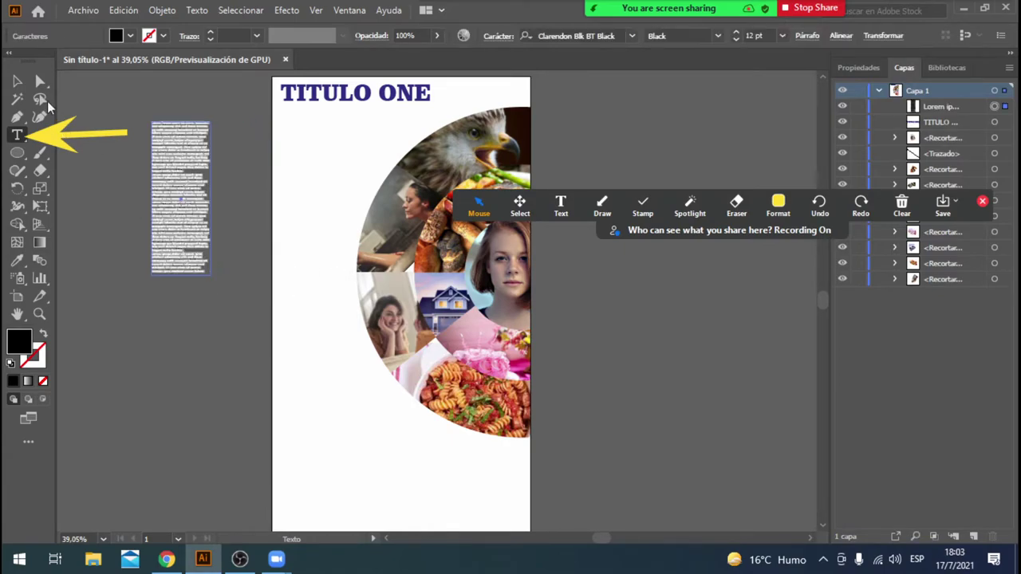
{"action": "key", "text": "Escape"}
{"action": "left_click_drag", "start_coordinate": [196, 239], "coordinate": [319, 319]}
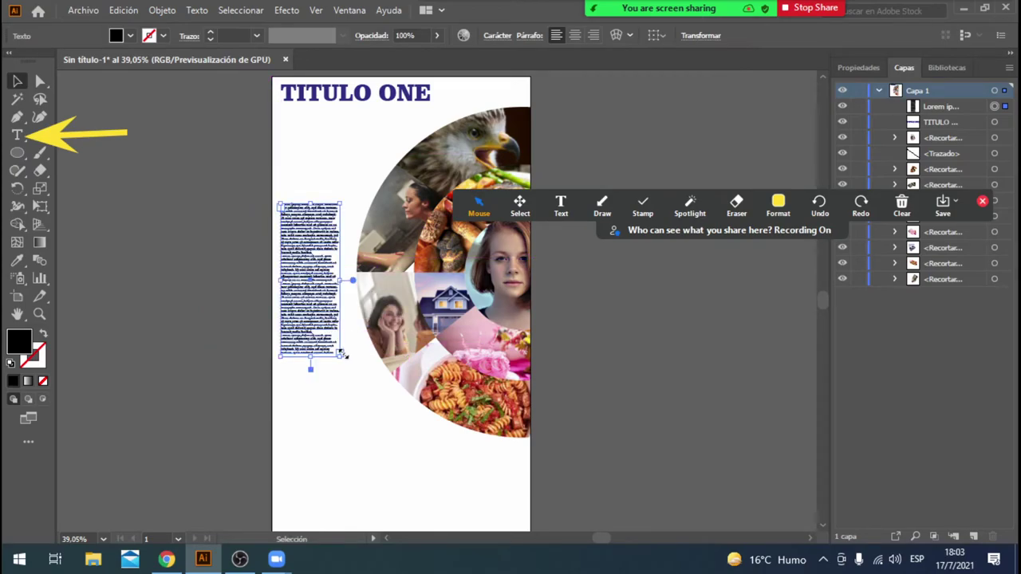
{"action": "left_click_drag", "start_coordinate": [340, 356], "coordinate": [340, 345]}
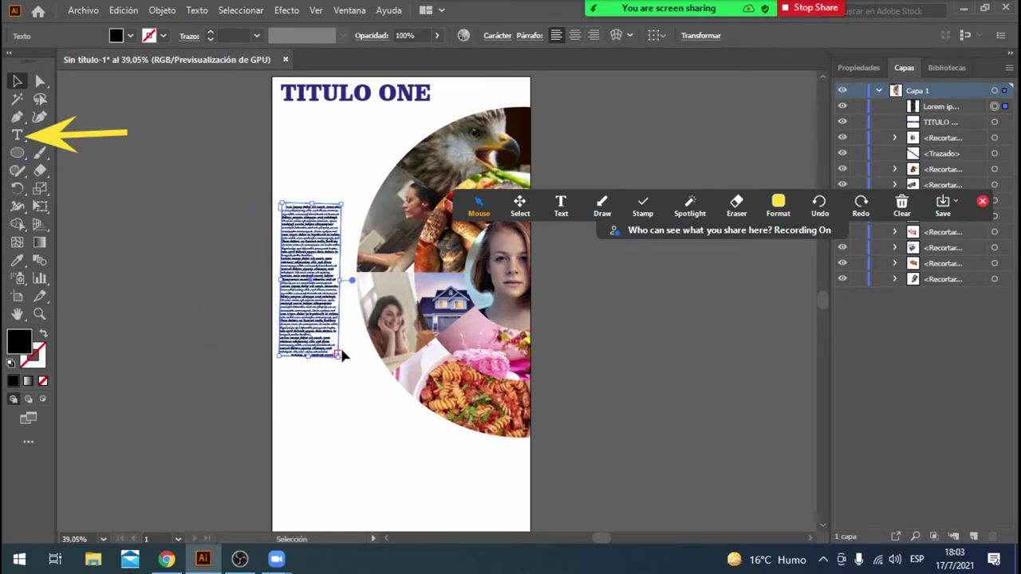
{"action": "left_click", "coordinate": [224, 378]}
{"action": "key", "text": "ctrl+z"}
{"action": "left_click", "coordinate": [235, 387]}
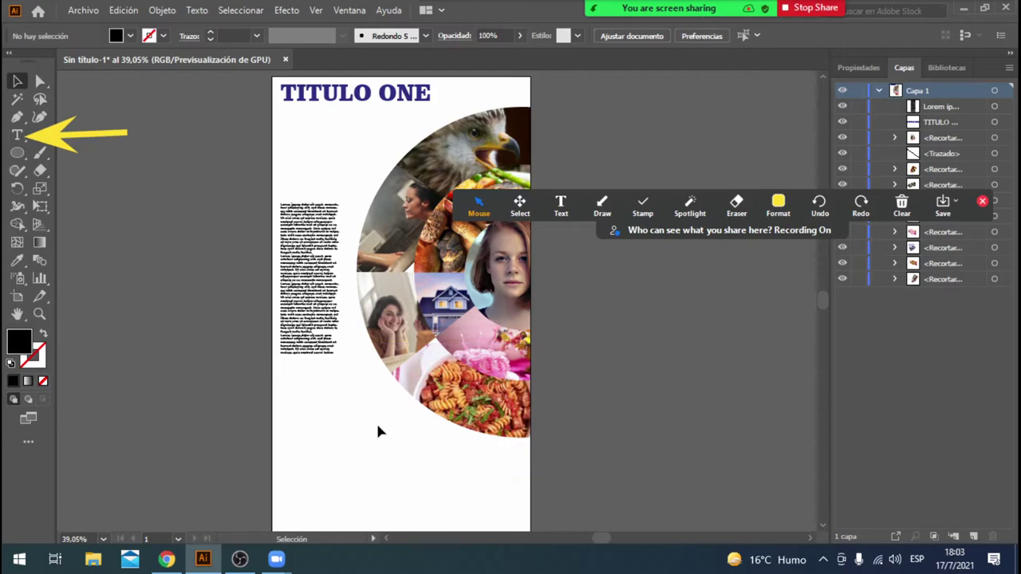
Step: Shrink the placeholder text box from its upper-right corner and place a smaller copy of it beside its right edge
{"action": "left_click", "coordinate": [330, 289]}
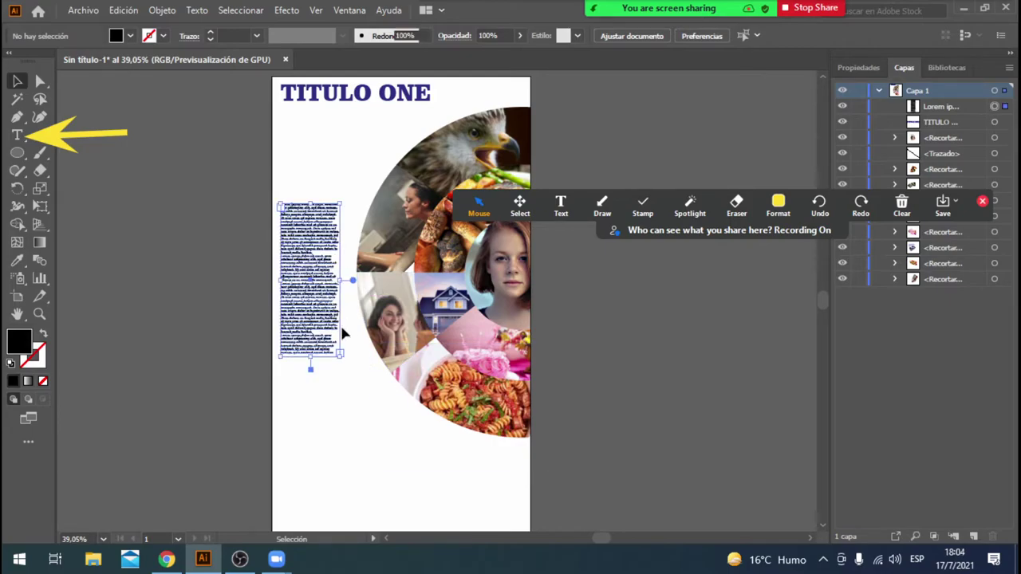
{"action": "triple_click", "coordinate": [339, 206]}
{"action": "left_click_drag", "start_coordinate": [338, 205], "coordinate": [322, 224]}
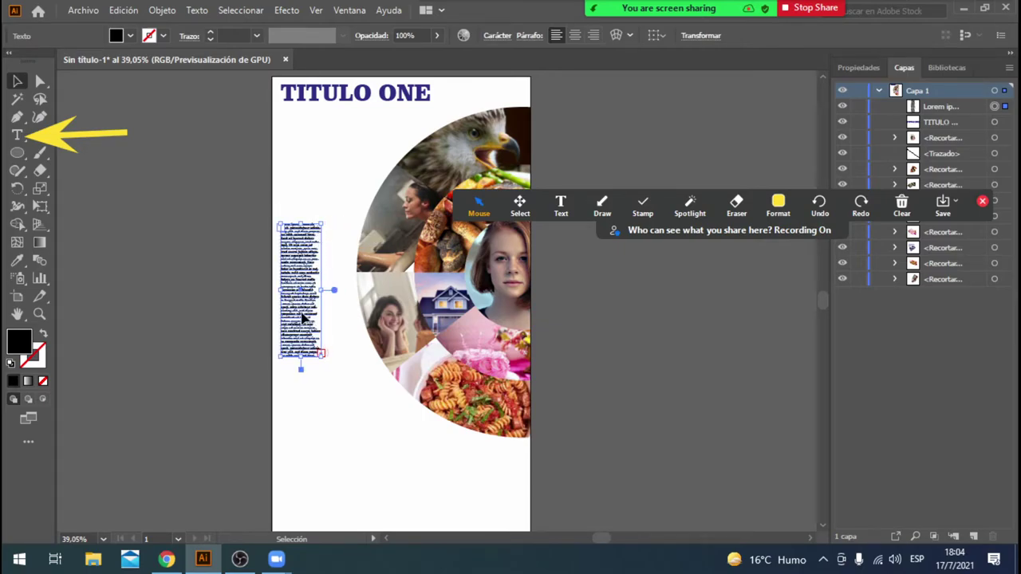
{"action": "left_click_drag", "start_coordinate": [302, 331], "coordinate": [354, 320], "text": "alt"}
{"action": "left_click", "coordinate": [343, 360]}
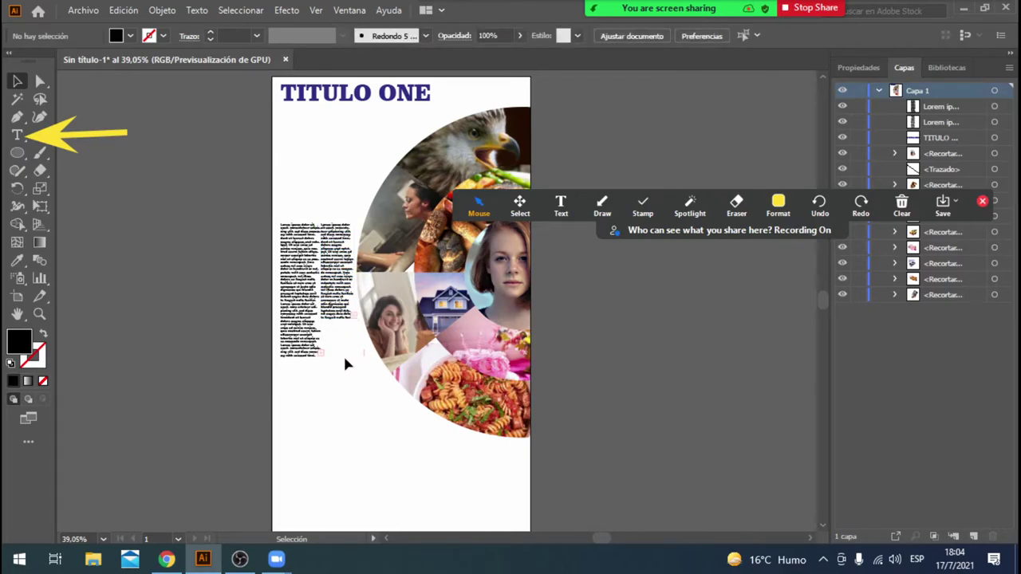
Step: Move the smaller text box to the artboard's lower-right corner, below the half circle, and duplicate it to its left
{"action": "left_click", "coordinate": [336, 276]}
{"action": "left_click_drag", "start_coordinate": [337, 275], "coordinate": [515, 499]}
{"action": "scroll", "coordinate": [514, 502], "scroll_direction": "down", "scroll_amount": 1}
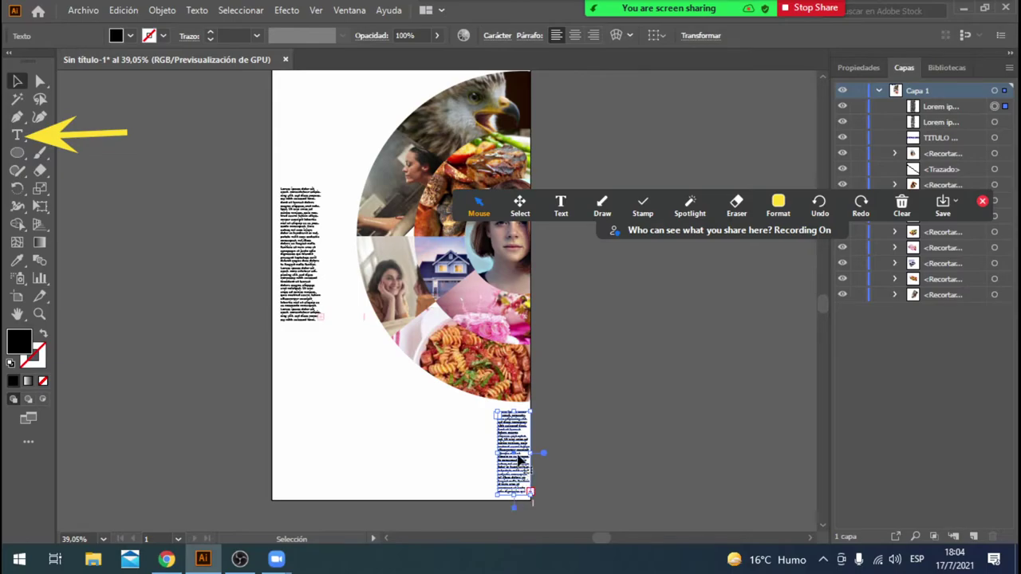
{"action": "left_click_drag", "start_coordinate": [530, 452], "coordinate": [502, 438]}
{"action": "left_click", "coordinate": [561, 428]}
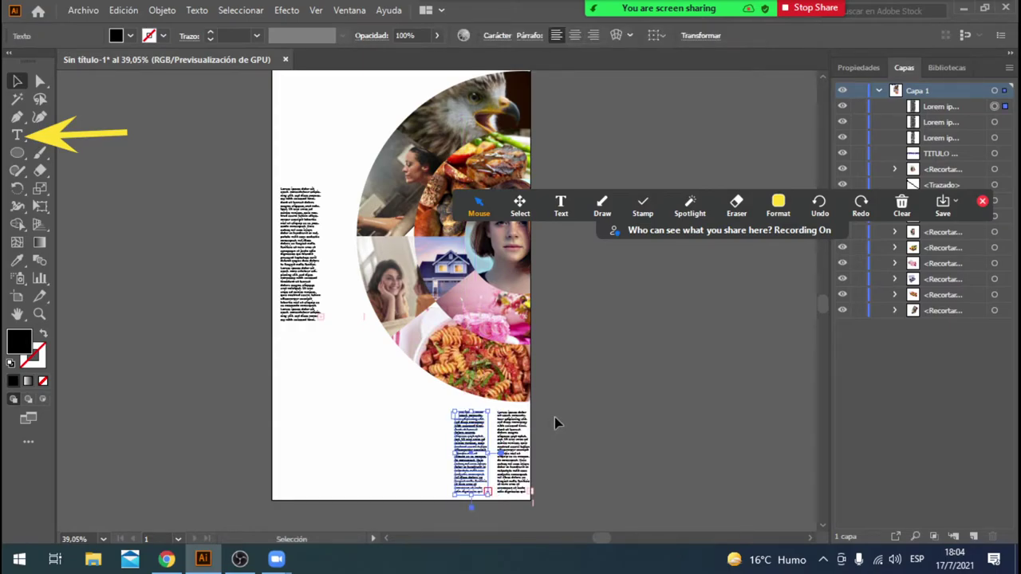
{"action": "left_click", "coordinate": [554, 417]}
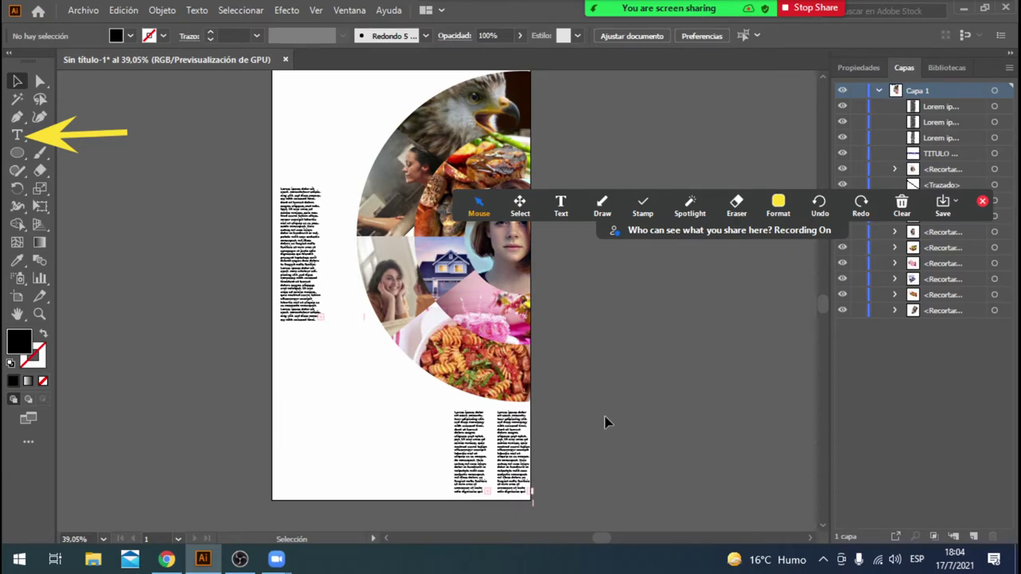
Step: Duplicate the tall text column left of the half circle to its right and make the copy narrower and shorter
{"action": "left_click", "coordinate": [515, 457]}
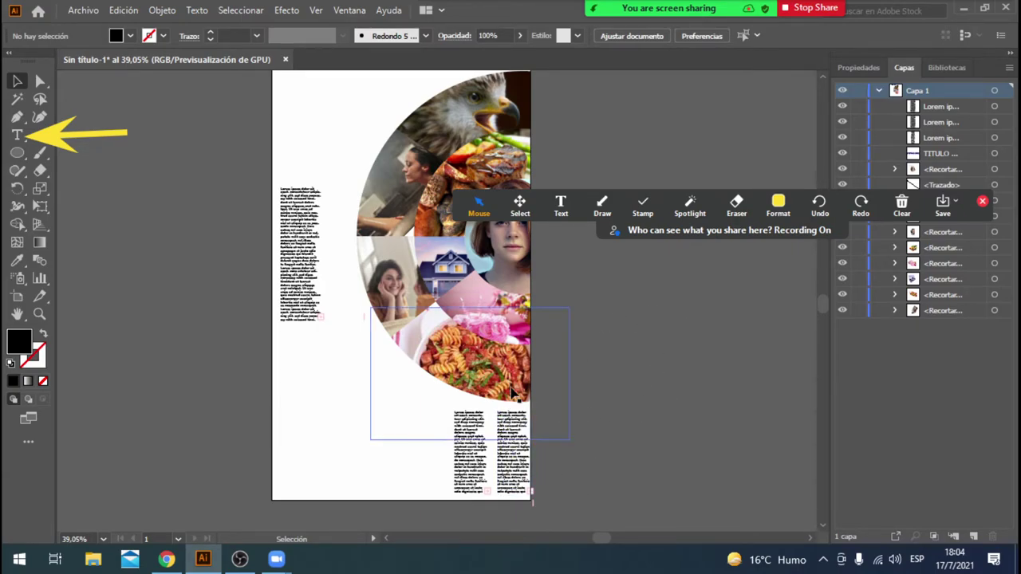
{"action": "left_click_drag", "start_coordinate": [296, 275], "coordinate": [339, 284]}
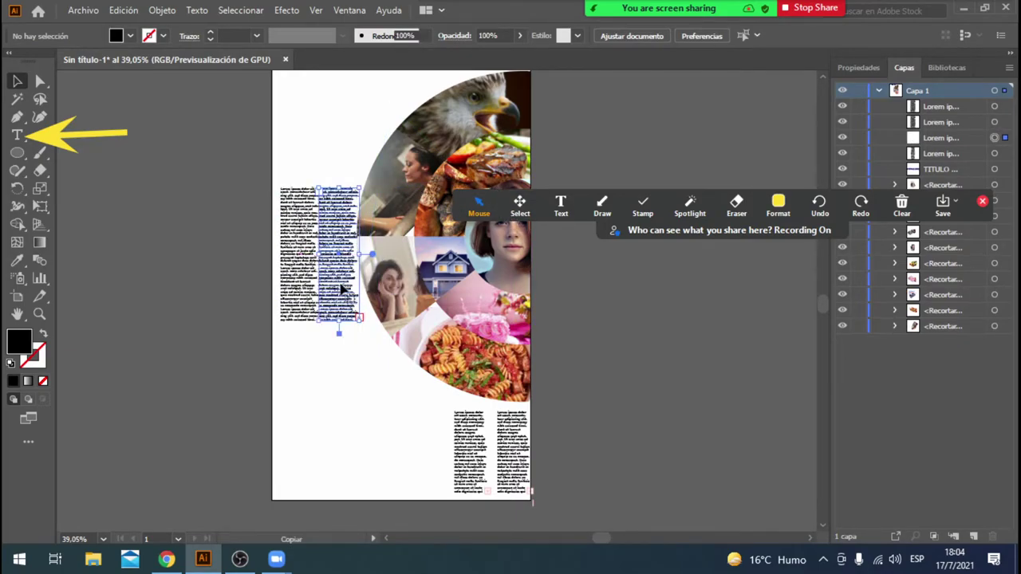
{"action": "double_click", "coordinate": [363, 319]}
{"action": "left_click_drag", "start_coordinate": [363, 319], "coordinate": [351, 266]}
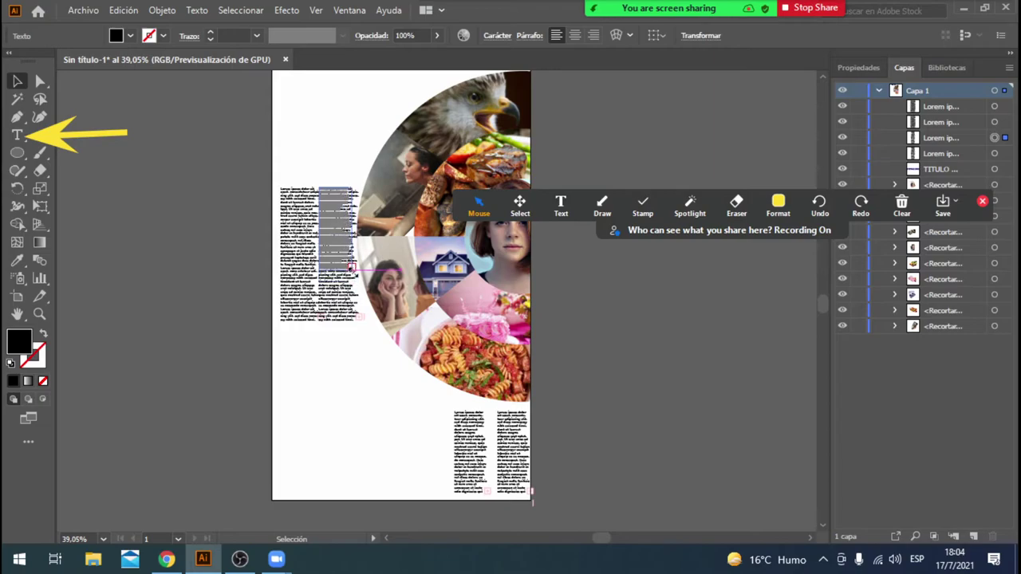
{"action": "key", "text": "Delete"}
{"action": "left_click", "coordinate": [611, 310]}
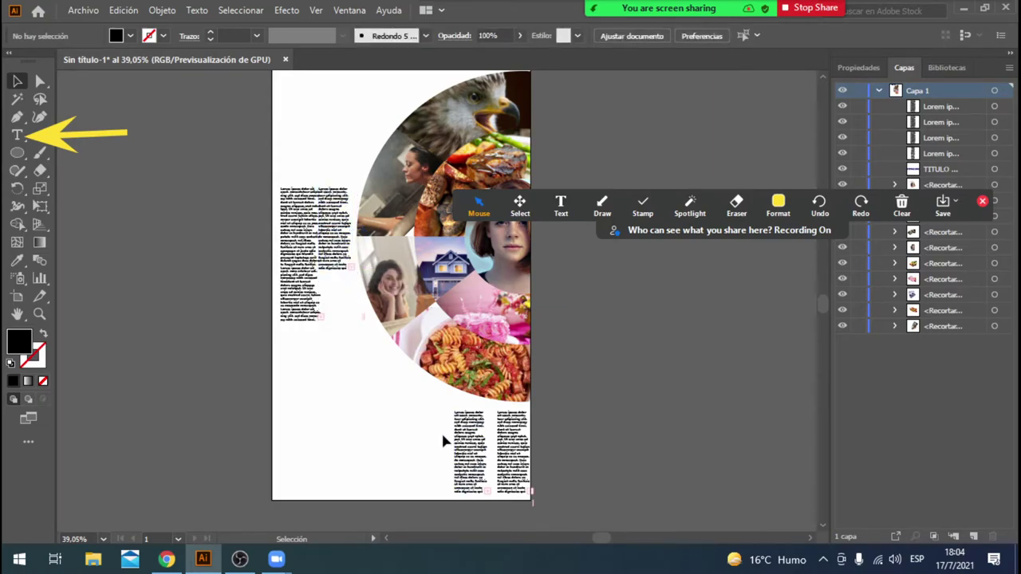
Step: Duplicate the title below itself and replace the copy's text with SUBTITULO
{"action": "scroll", "coordinate": [248, 225], "scroll_direction": "up", "scroll_amount": 1}
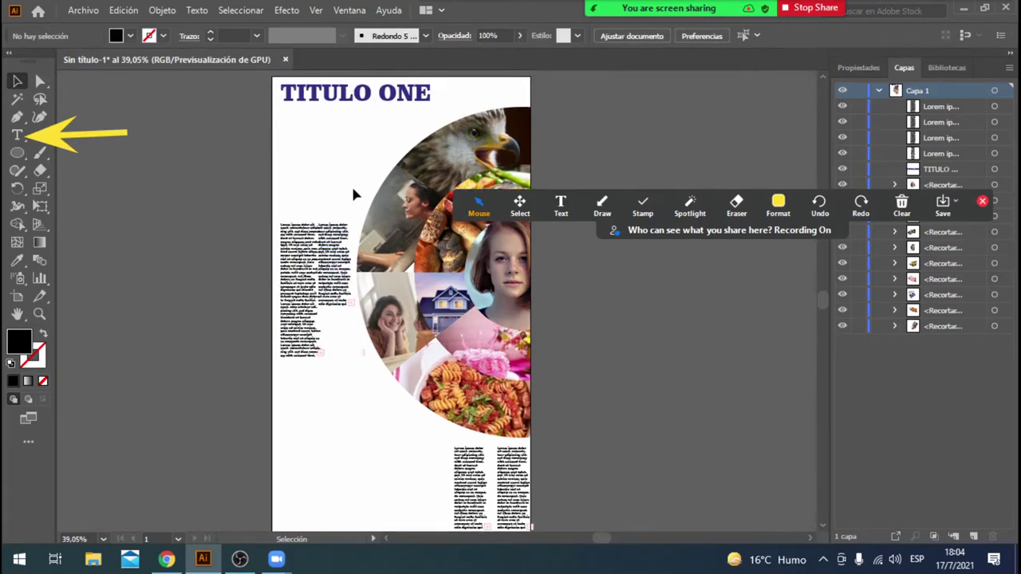
{"action": "left_click_drag", "start_coordinate": [332, 102], "coordinate": [327, 148]}
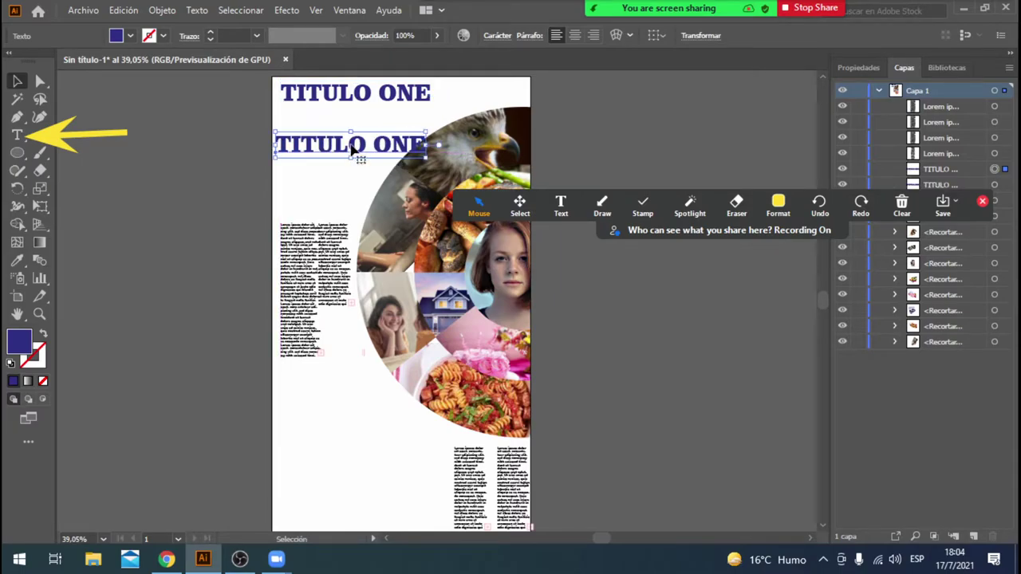
{"action": "double_click", "coordinate": [351, 147]}
{"action": "triple_click", "coordinate": [351, 145]}
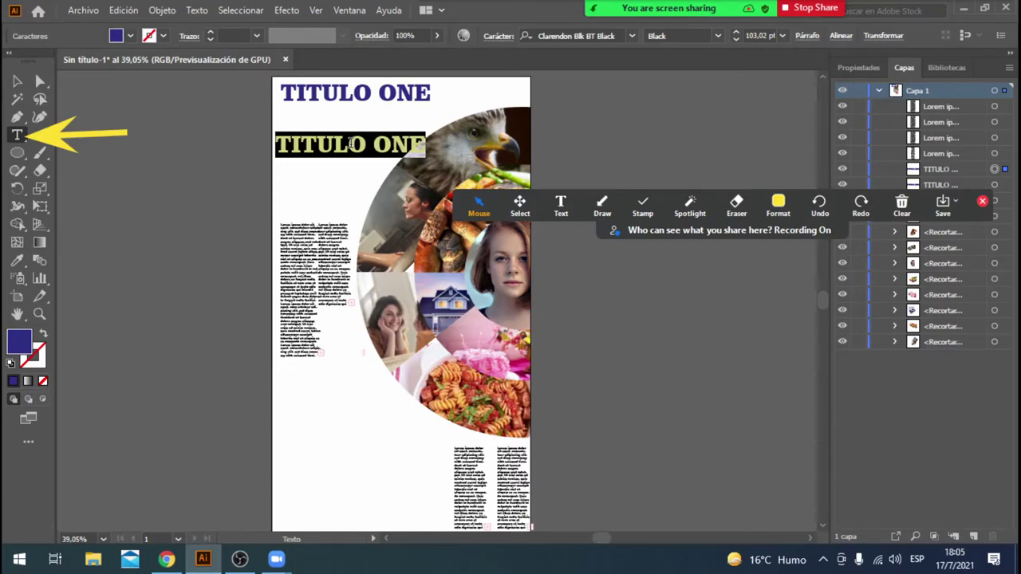
{"action": "type", "text": "SUBTITU"}
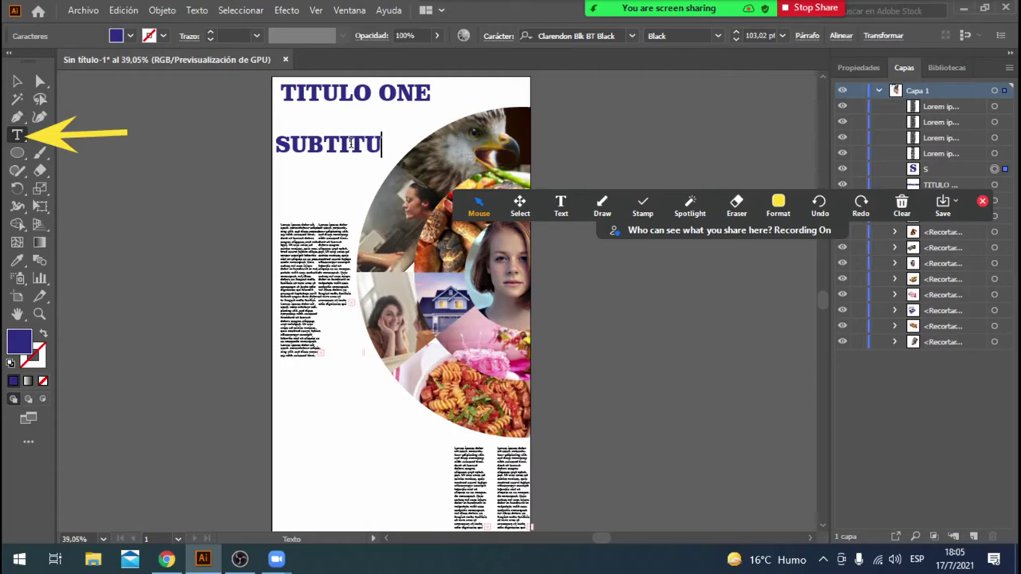
{"action": "type", "text": "LO"}
Step: Fill the subtitle with near-black and scale it down to about 400 px wide, clear of the half circle
{"action": "double_click", "coordinate": [350, 144]}
{"action": "left_click", "coordinate": [130, 36]}
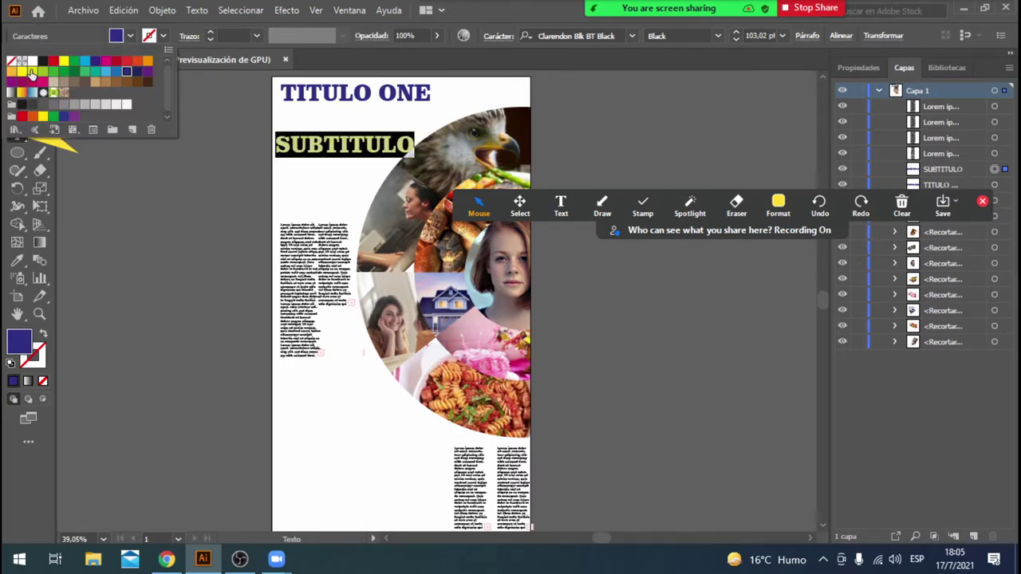
{"action": "left_click", "coordinate": [44, 67]}
{"action": "key", "text": "Escape"}
{"action": "key", "text": "Escape"}
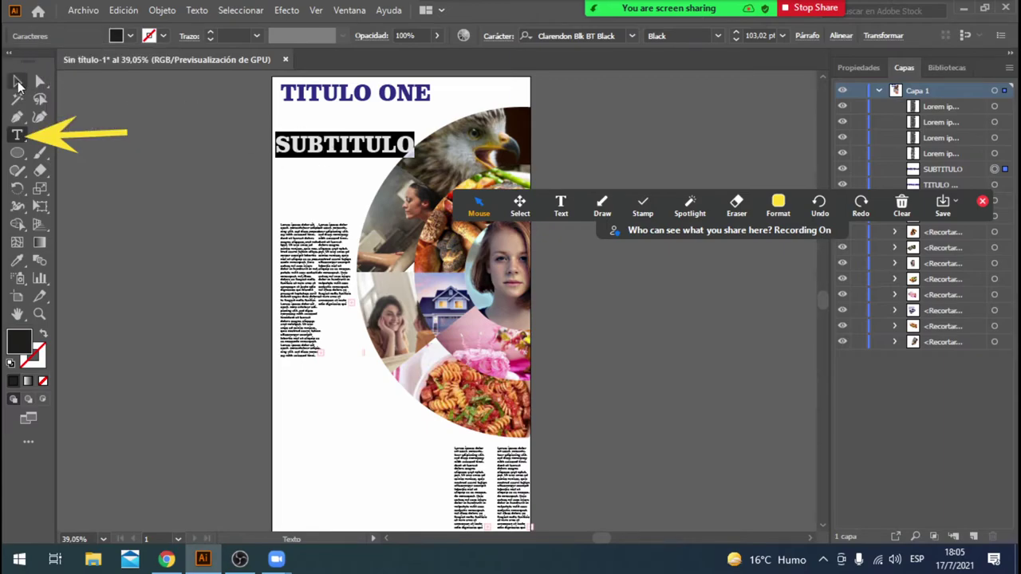
{"action": "left_click_drag", "start_coordinate": [412, 160], "coordinate": [375, 155]}
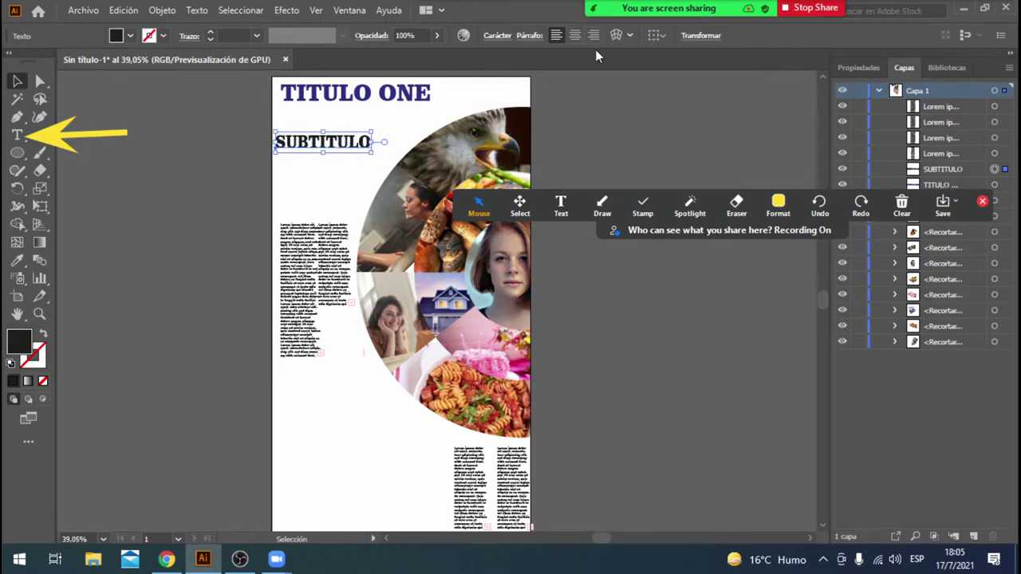
Step: Change the subtitle's font to Minion Variable Concept Bold
{"action": "left_click", "coordinate": [860, 68]}
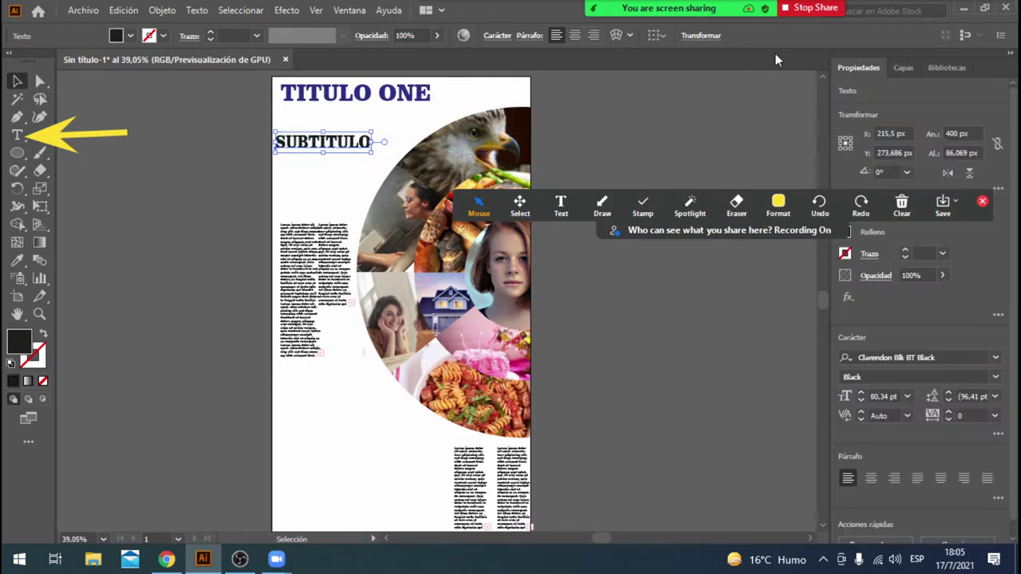
{"action": "left_click", "coordinate": [901, 358]}
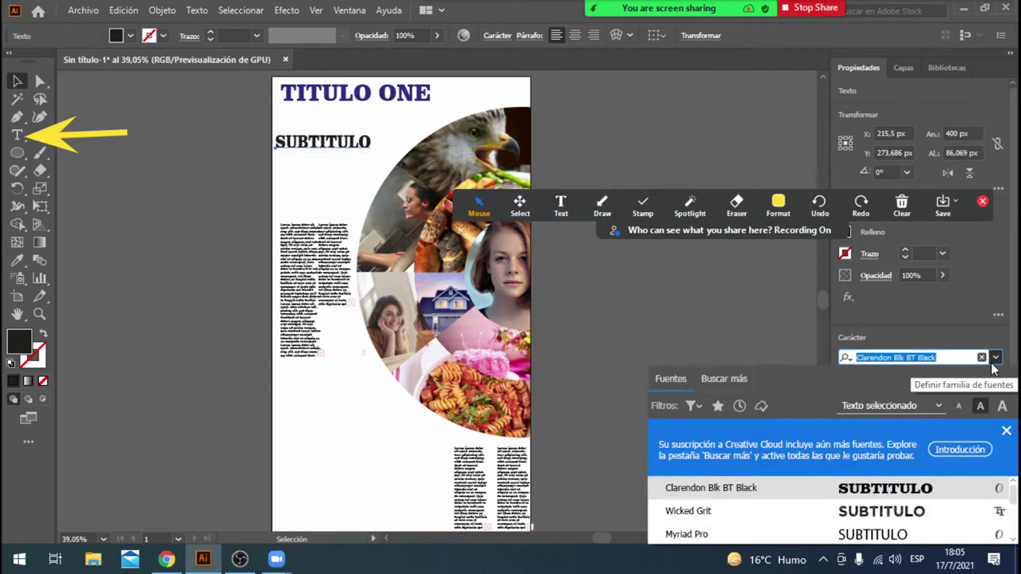
{"action": "scroll", "coordinate": [897, 541], "scroll_direction": "down", "scroll_amount": 3}
{"action": "left_click", "coordinate": [899, 535]}
Step: Duplicate the subtitle directly below itself and set the copy's font to Clarendon Blk BT Black
{"action": "left_click_drag", "start_coordinate": [333, 144], "coordinate": [339, 167]}
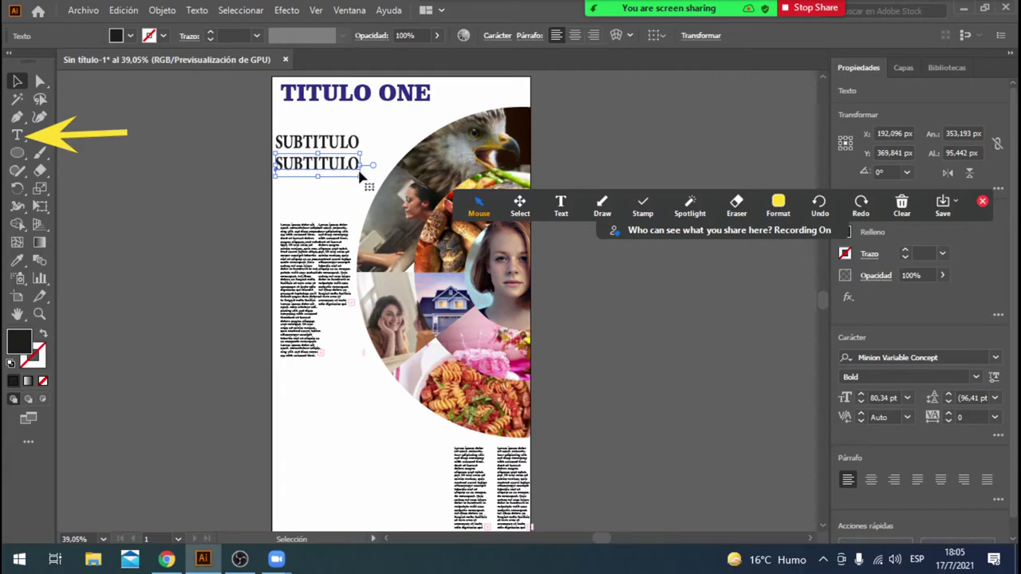
{"action": "double_click", "coordinate": [348, 165]}
{"action": "double_click", "coordinate": [347, 165]}
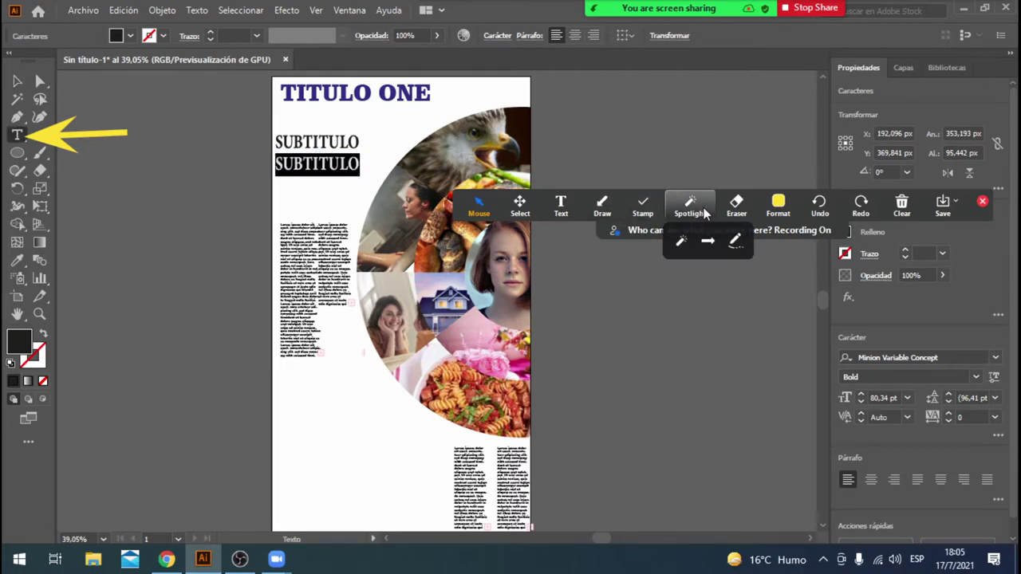
{"action": "left_click", "coordinate": [996, 357]}
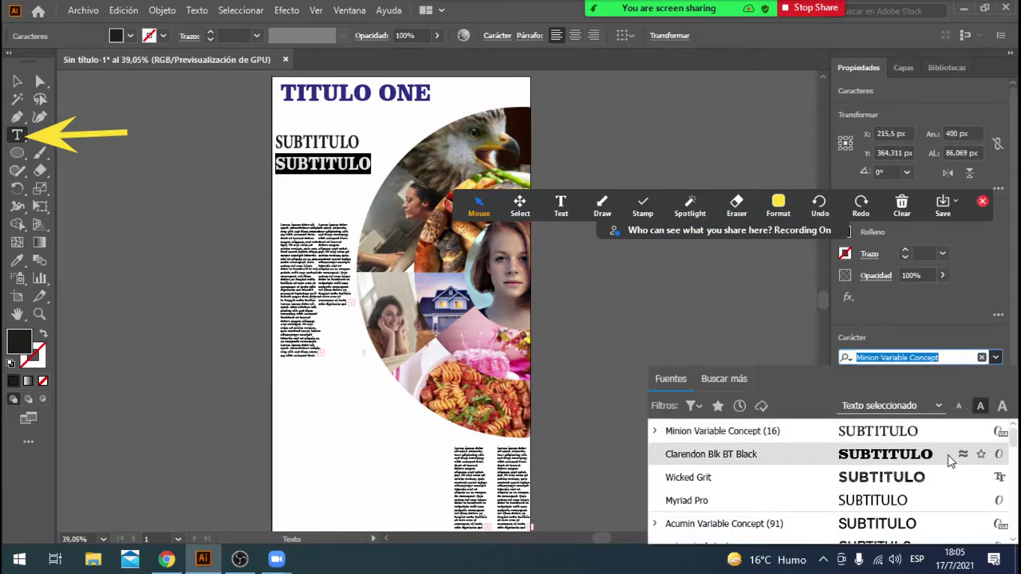
{"action": "left_click", "coordinate": [951, 461]}
{"action": "left_click", "coordinate": [17, 80]}
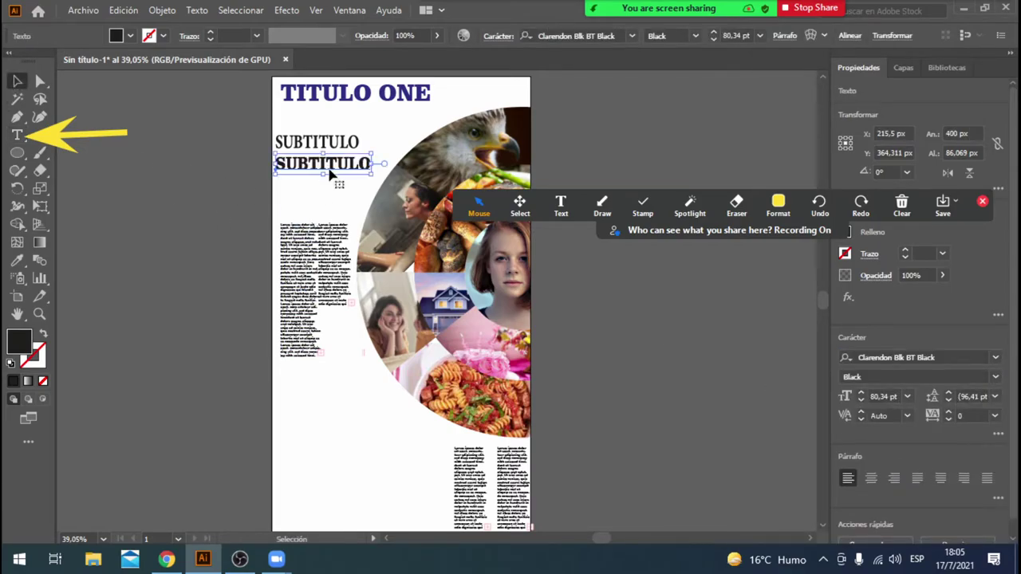
Step: Copy the Clarendon subtitle below itself, scale the copy down to about 69 pt, and duplicate the smaller line once more underneath
{"action": "left_click_drag", "start_coordinate": [332, 174], "coordinate": [336, 184]}
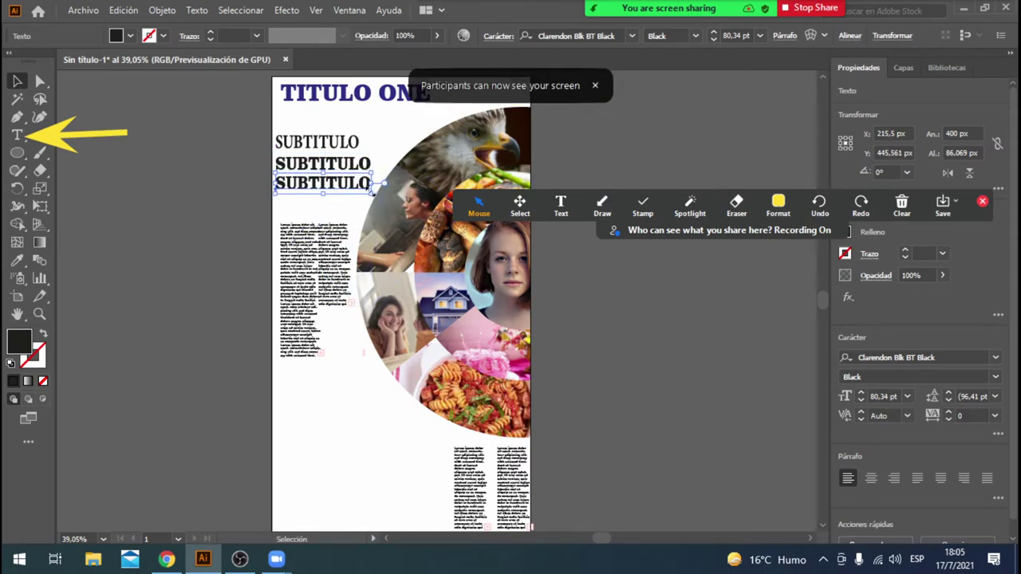
{"action": "left_click_drag", "start_coordinate": [373, 194], "coordinate": [321, 203]}
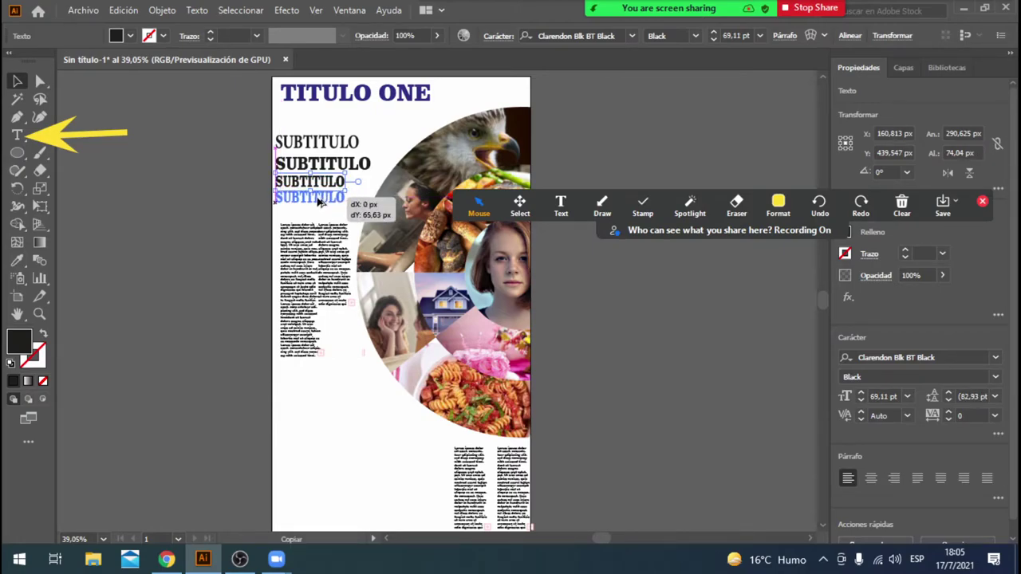
{"action": "left_click_drag", "start_coordinate": [319, 204], "coordinate": [319, 201]}
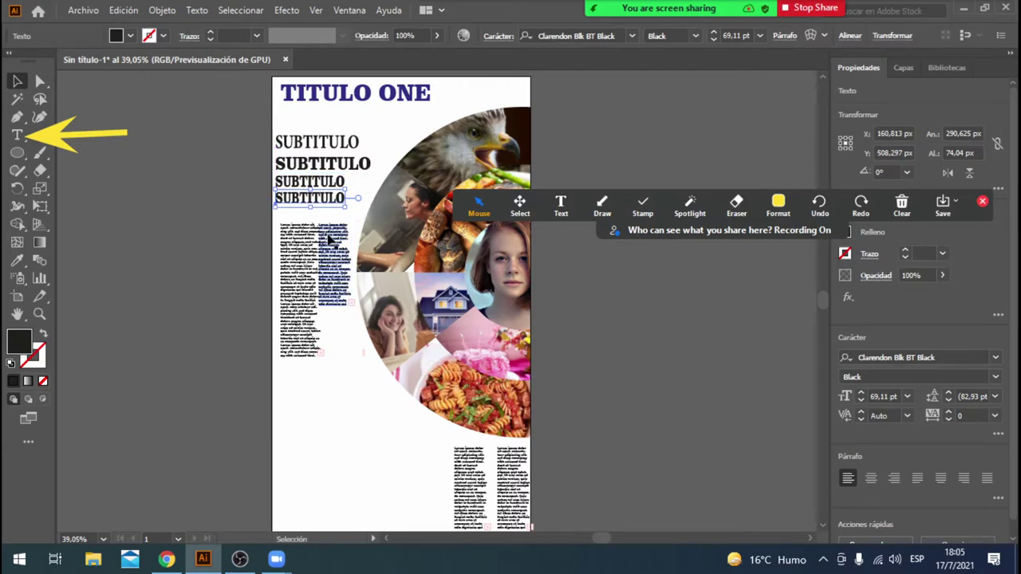
{"action": "left_click", "coordinate": [618, 101]}
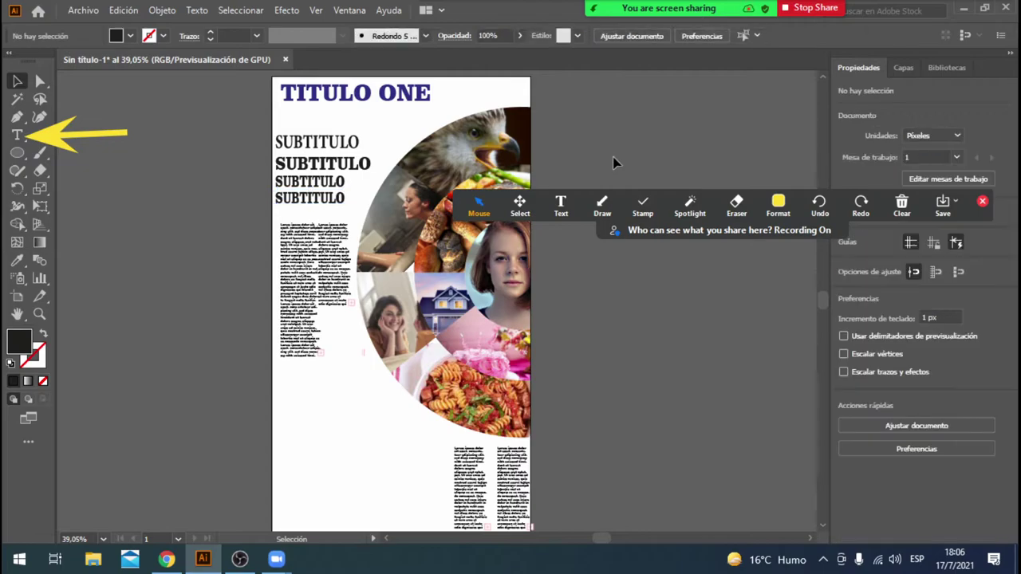
{"action": "left_click", "coordinate": [355, 164]}
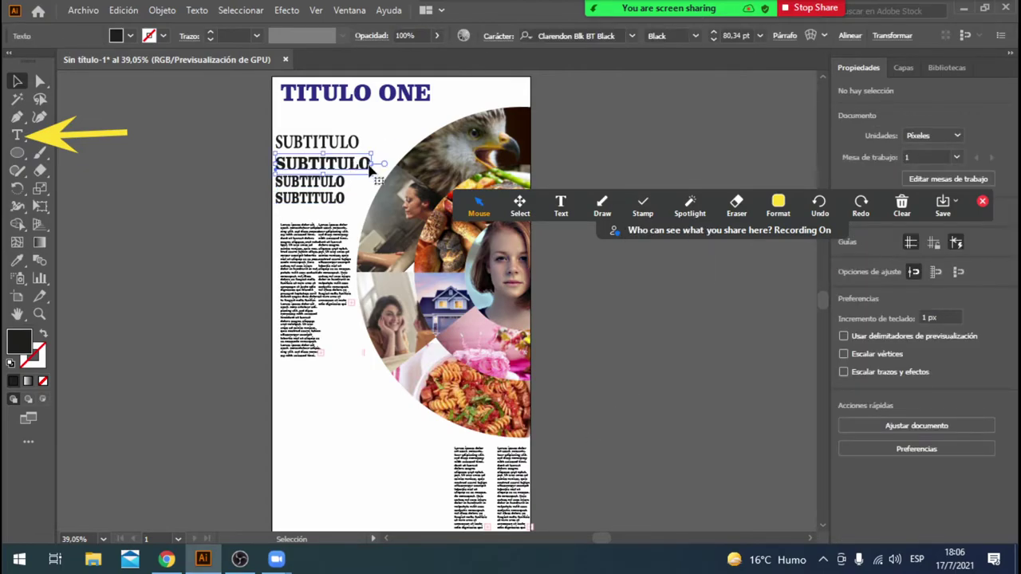
Step: Enlarge the lowest SUBTITULO text to about 341 px wide
{"action": "left_click_drag", "start_coordinate": [370, 171], "coordinate": [357, 205]}
{"action": "left_click", "coordinate": [342, 198]}
{"action": "left_click", "coordinate": [574, 132]}
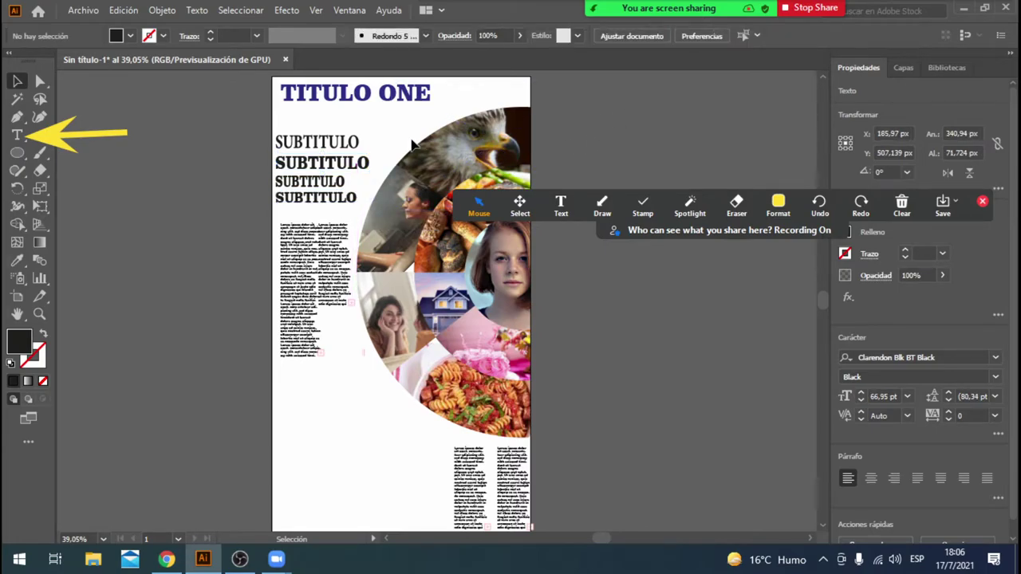
{"action": "left_click", "coordinate": [348, 142]}
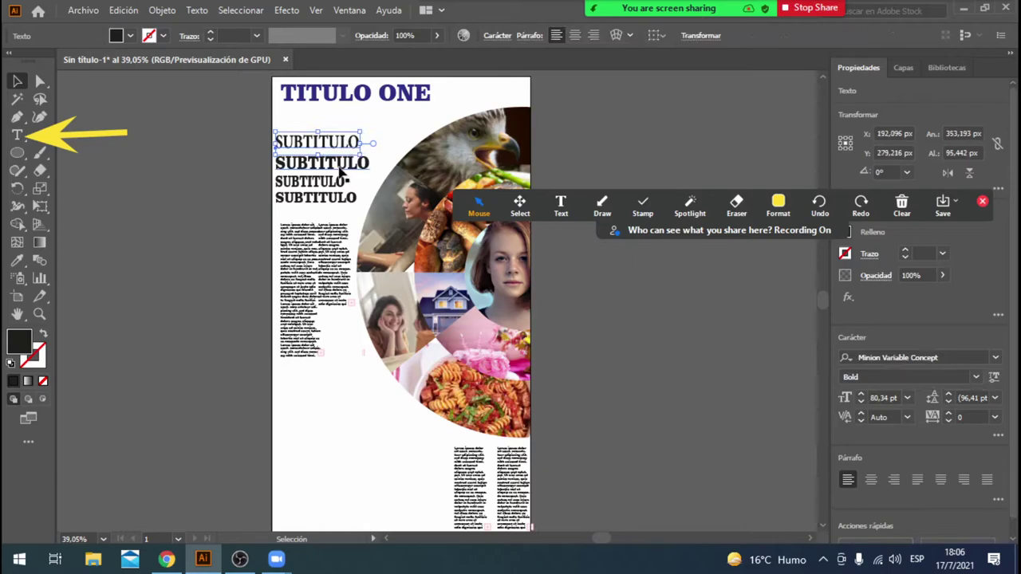
{"action": "left_click", "coordinate": [341, 164]}
{"action": "left_click", "coordinate": [333, 183]}
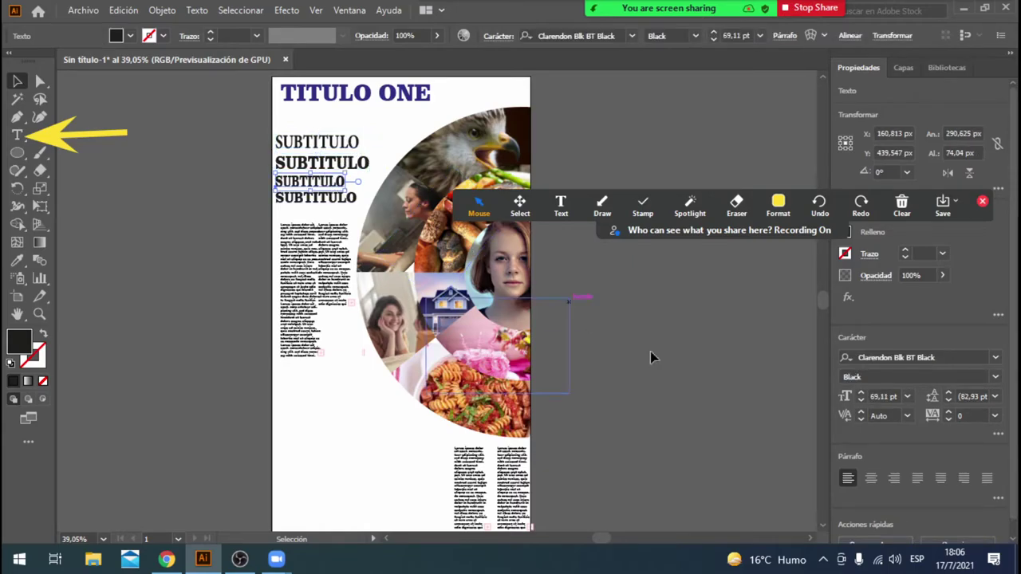
{"action": "left_click", "coordinate": [650, 388]}
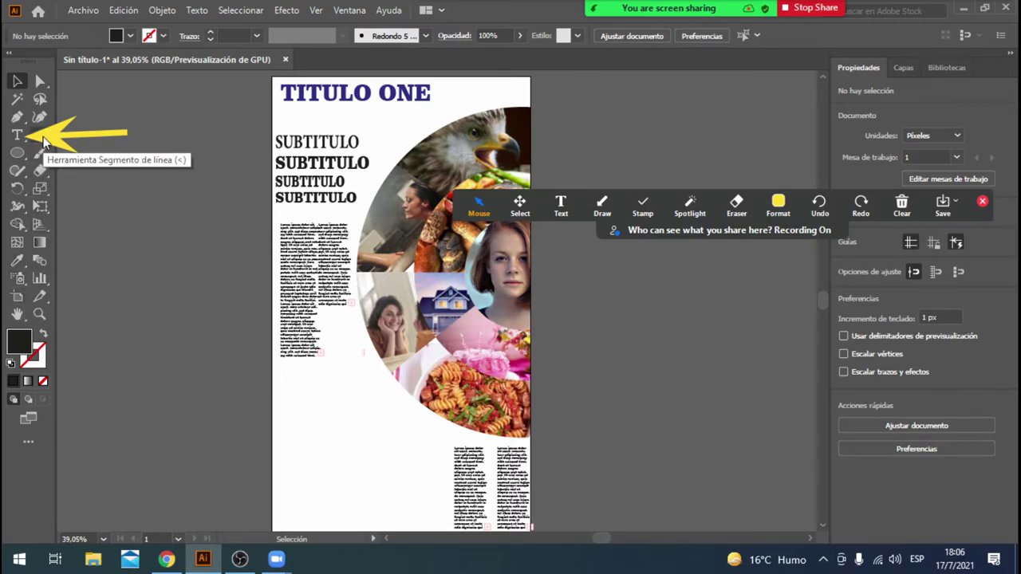
Step: Draw a horizontal line about 603 px long under TITULO ONE and another about 323 px long below the two left text columns
{"action": "left_click_drag", "start_coordinate": [44, 142], "coordinate": [83, 133]}
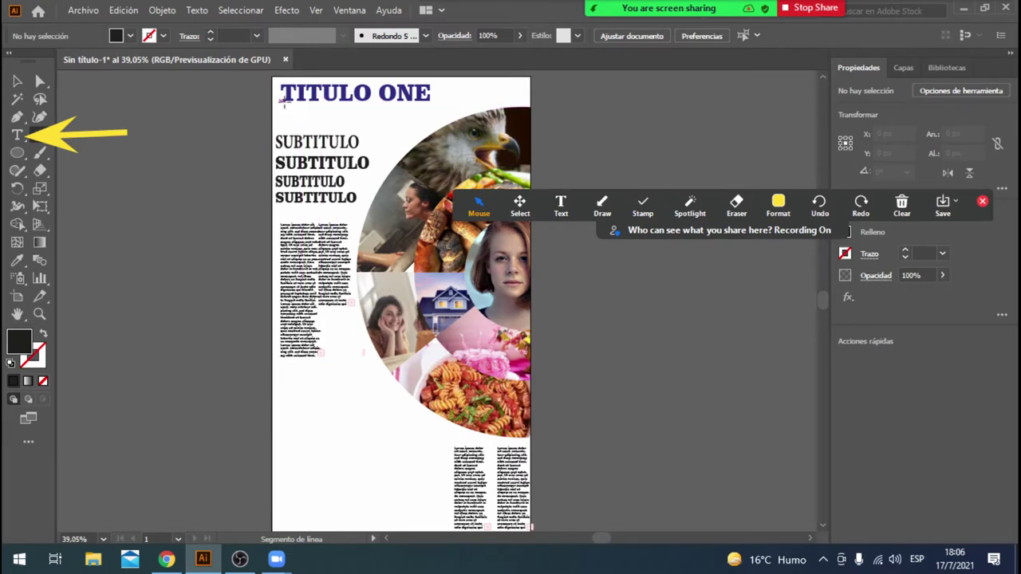
{"action": "left_click_drag", "start_coordinate": [285, 105], "coordinate": [432, 107]}
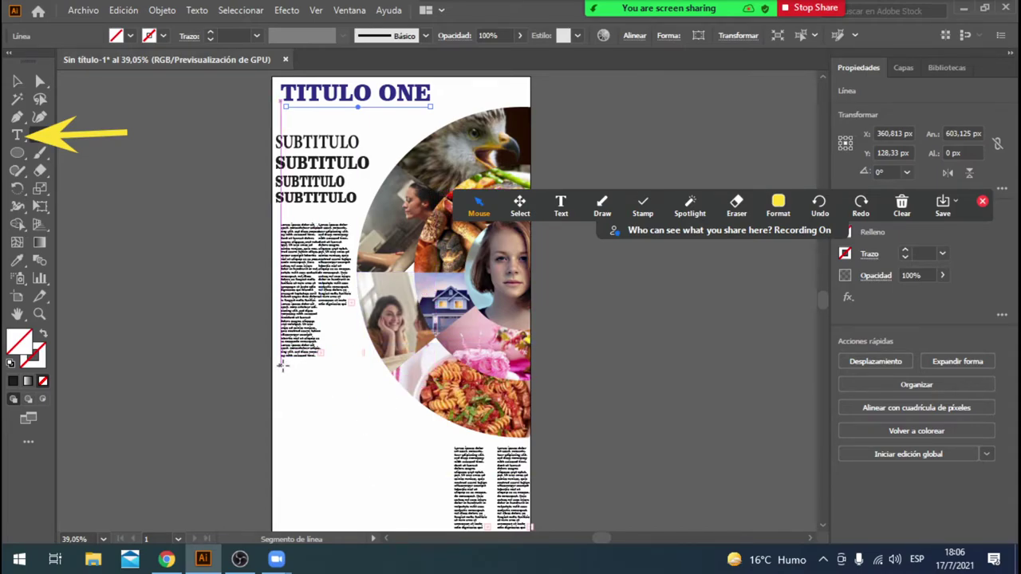
{"action": "left_click_drag", "start_coordinate": [280, 365], "coordinate": [358, 364]}
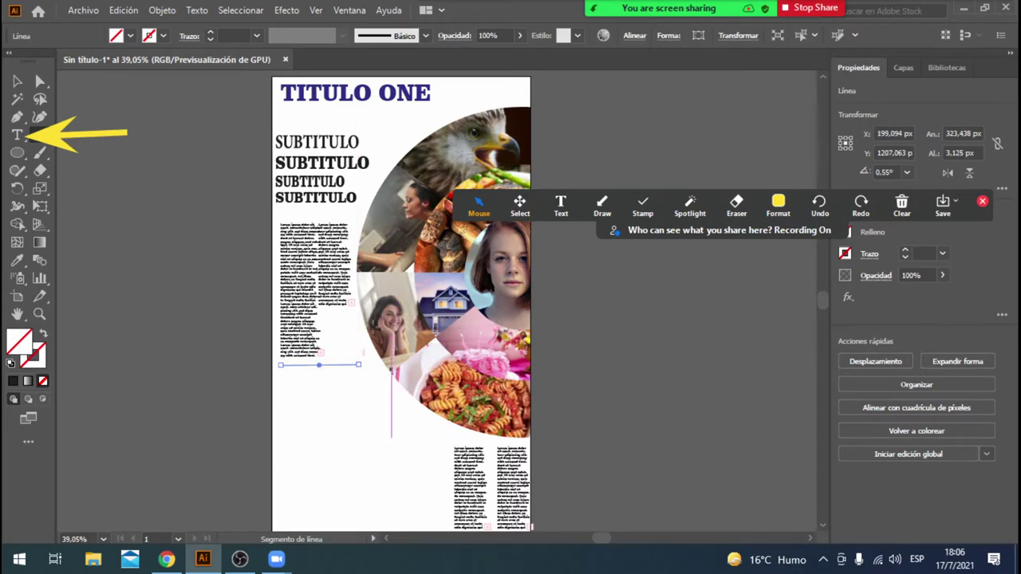
Step: Give the line below the text columns a dark grey 3 pt stroke
{"action": "left_click", "coordinate": [17, 80]}
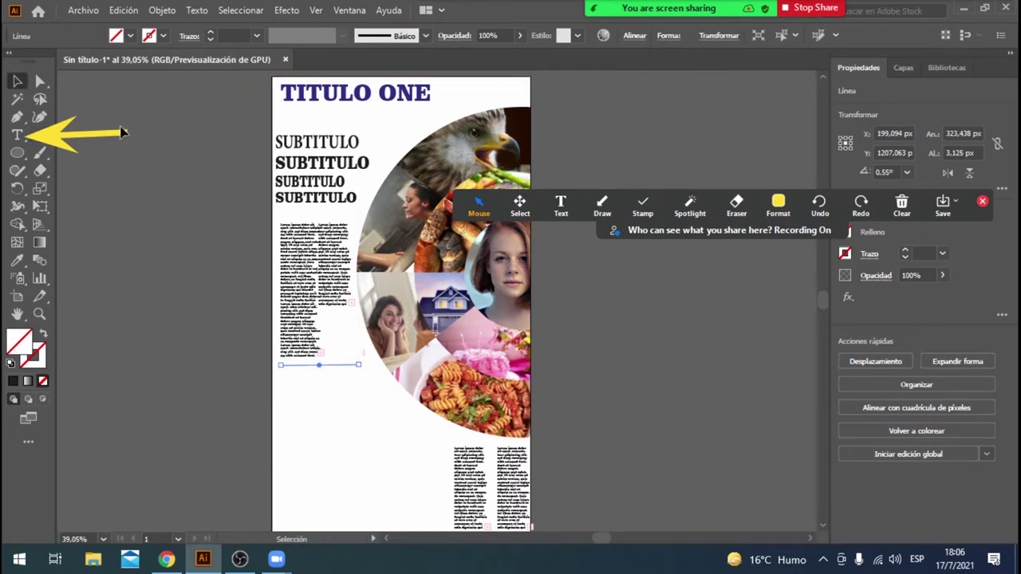
{"action": "left_click", "coordinate": [163, 35]}
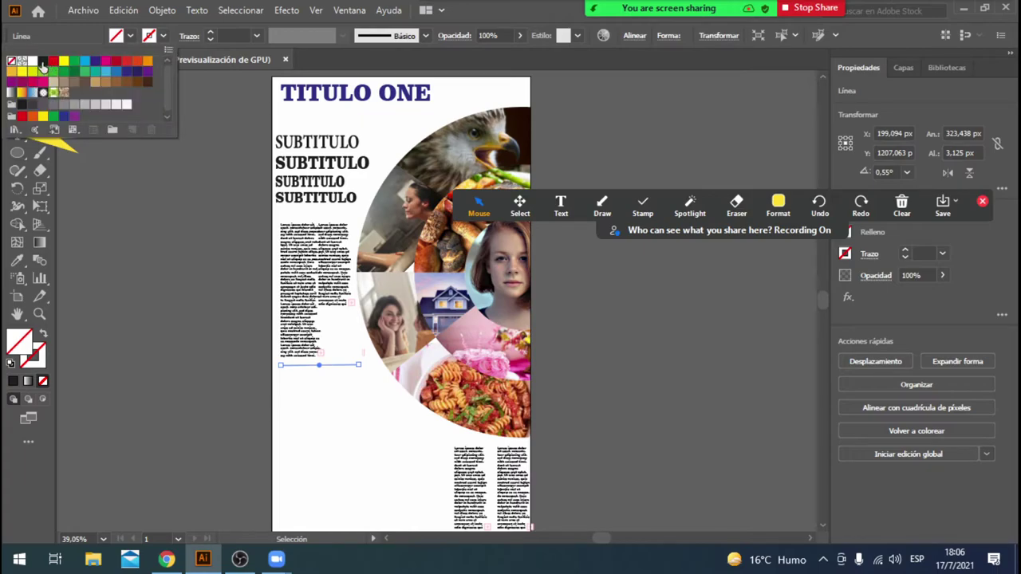
{"action": "left_click", "coordinate": [42, 104]}
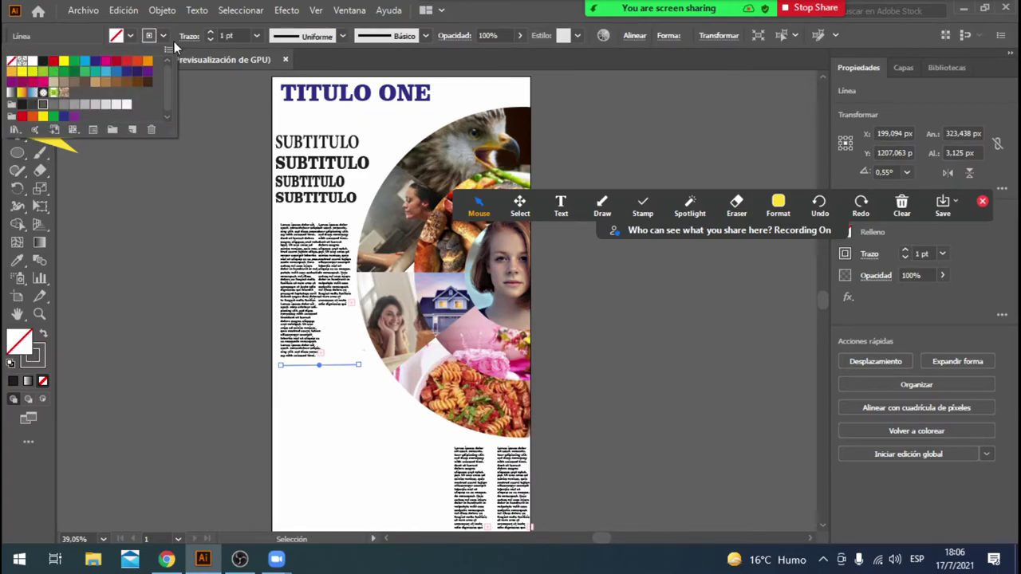
{"action": "left_click", "coordinate": [212, 33]}
{"action": "left_click", "coordinate": [212, 32]}
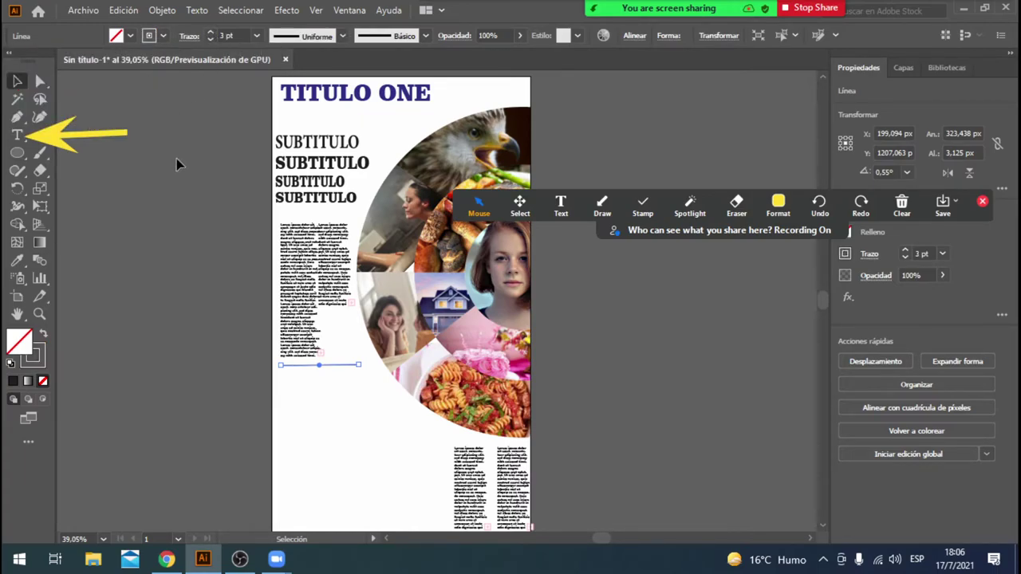
{"action": "left_click", "coordinate": [220, 289]}
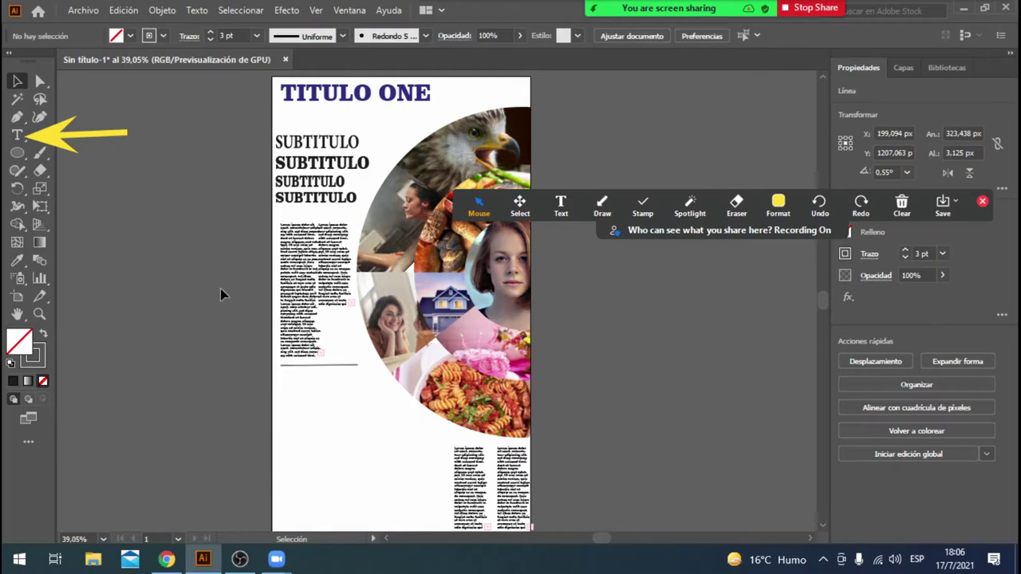
Step: Set the stroke of the line under TITULO ONE to 3 pt
{"action": "left_click", "coordinate": [313, 106]}
{"action": "left_click", "coordinate": [214, 34]}
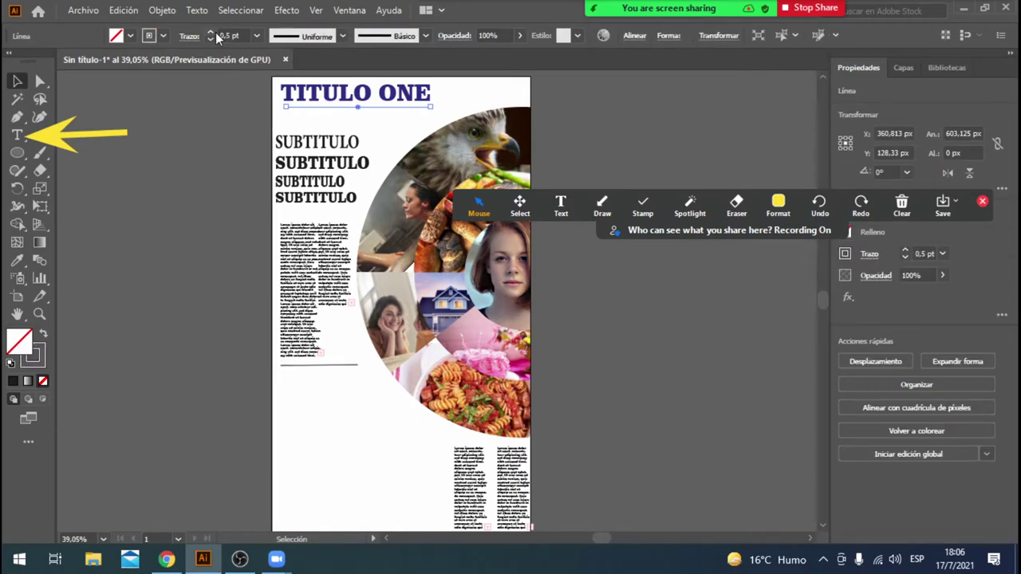
{"action": "left_click", "coordinate": [213, 32]}
{"action": "left_click", "coordinate": [209, 34]}
{"action": "left_click", "coordinate": [209, 34]}
{"action": "left_click", "coordinate": [176, 234]}
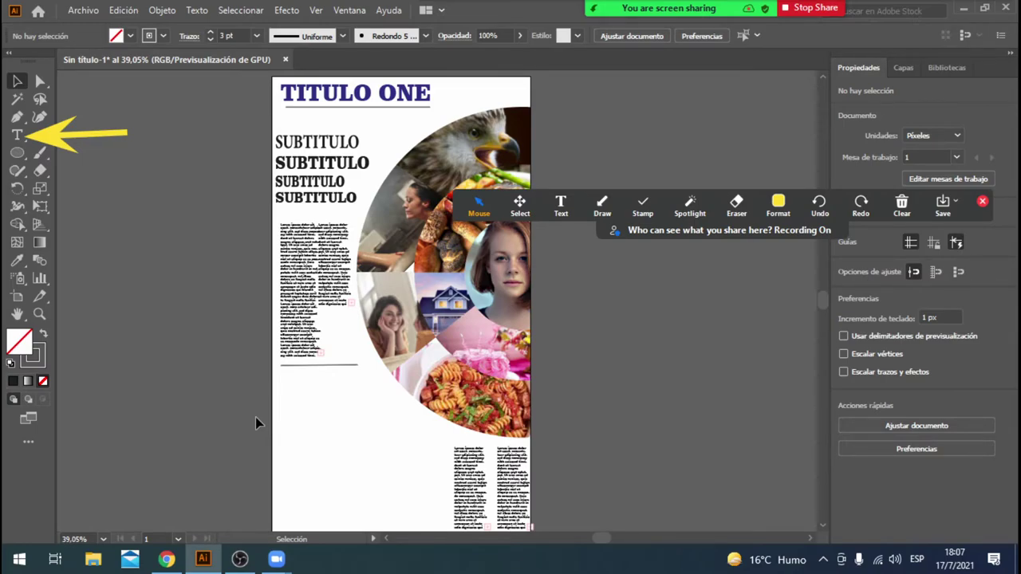
Step: Shift the line under the title about 28 px left and TITULO ONE about 6 px left to align their left ends
{"action": "left_click_drag", "start_coordinate": [301, 111], "coordinate": [291, 111]}
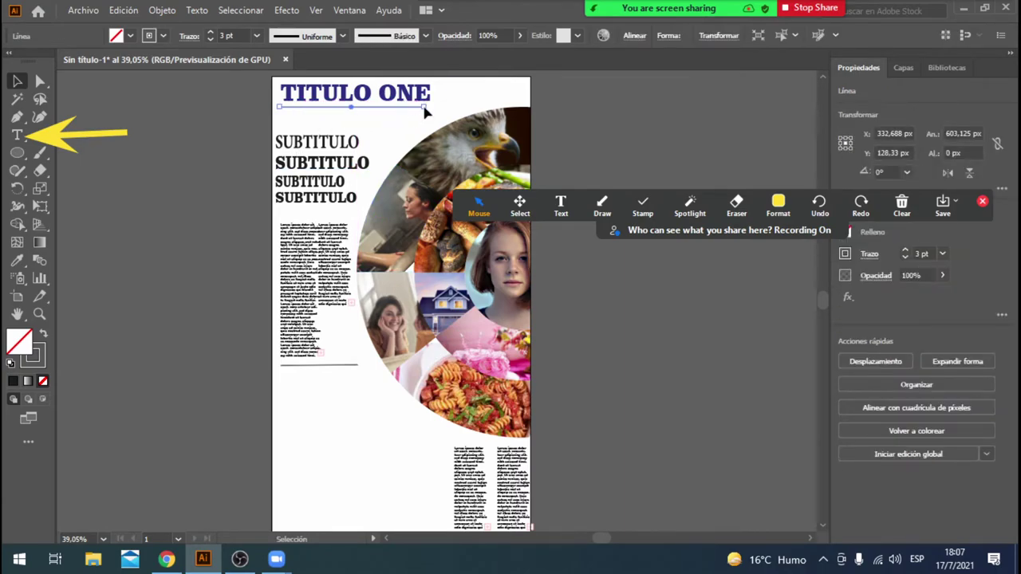
{"action": "left_click", "coordinate": [319, 95]}
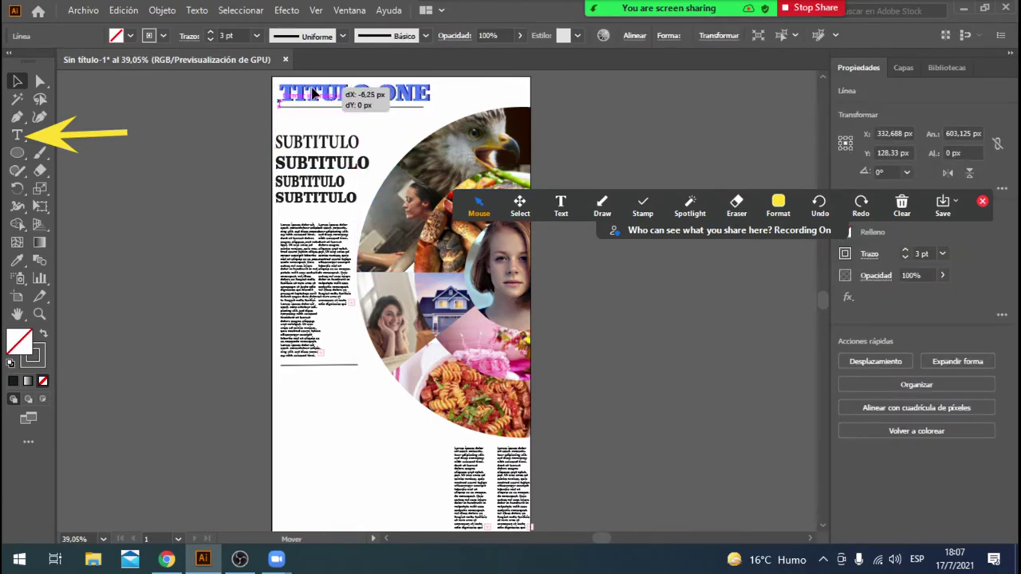
{"action": "left_click", "coordinate": [324, 275], "text": "shift"}
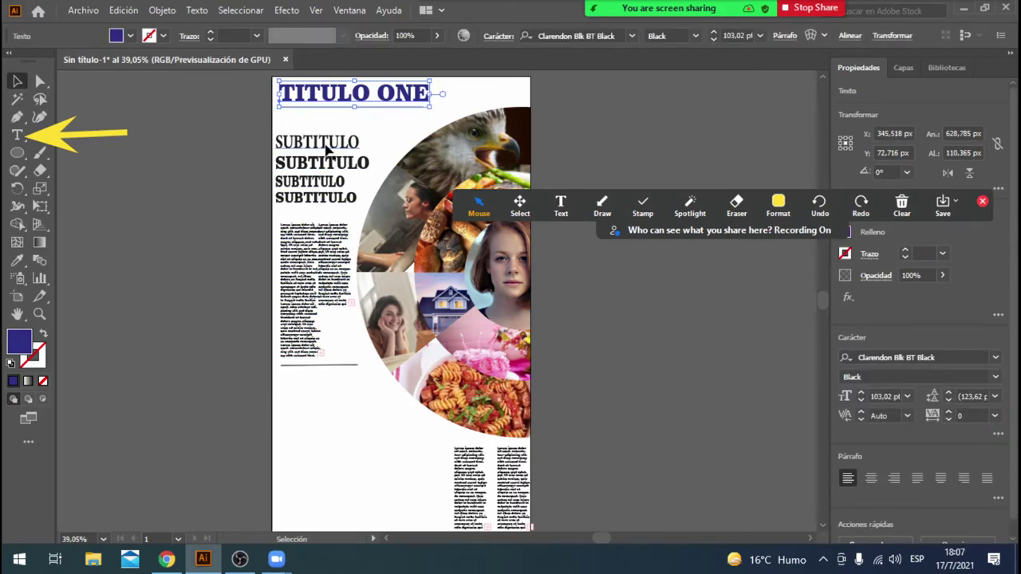
Step: Add a one-line placeholder text area about 597 px wide and 19 px high just under the title line
{"action": "left_click", "coordinate": [17, 135]}
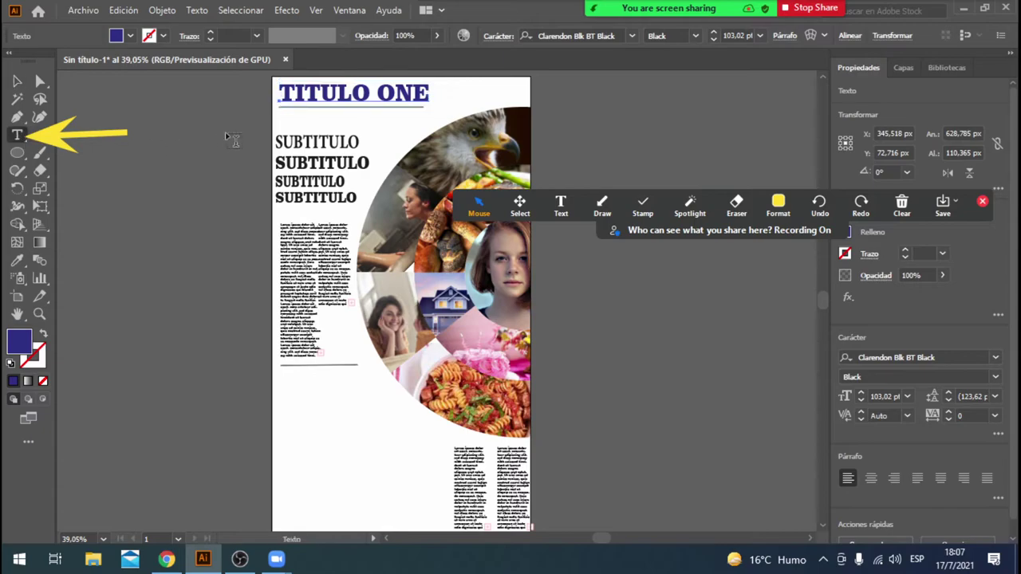
{"action": "left_click_drag", "start_coordinate": [293, 120], "coordinate": [437, 125]}
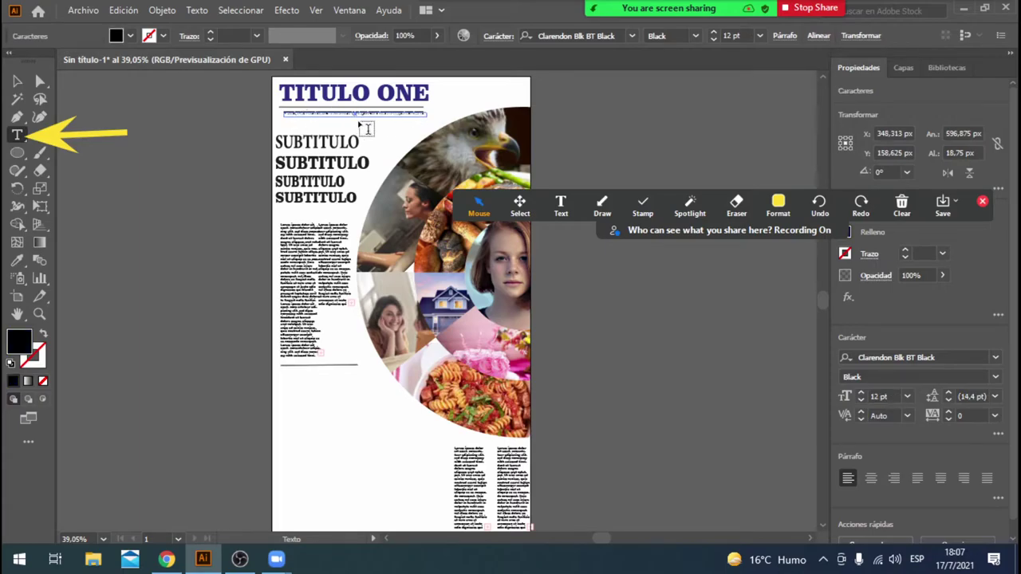
{"action": "key", "text": "Escape"}
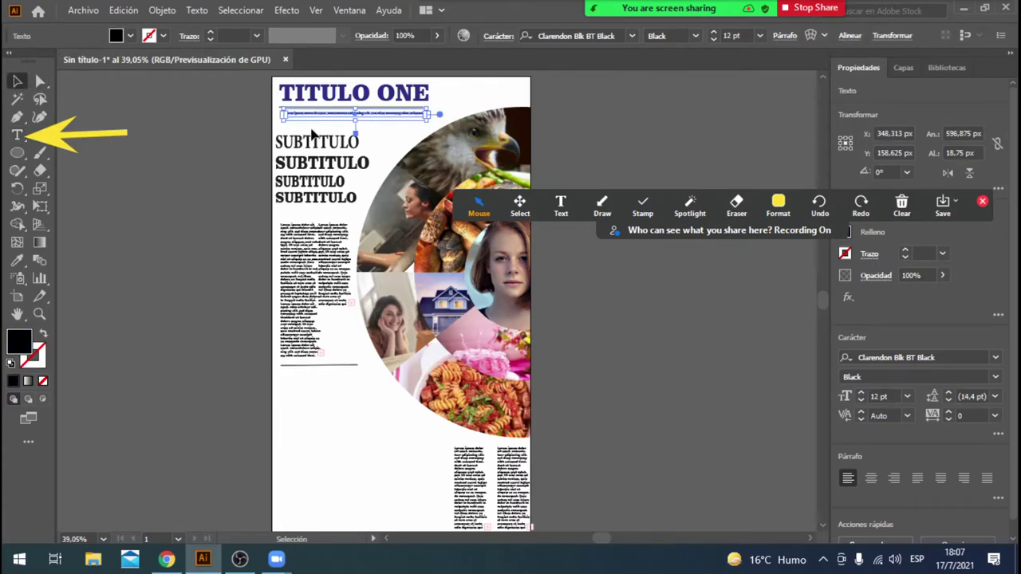
{"action": "double_click", "coordinate": [283, 115]}
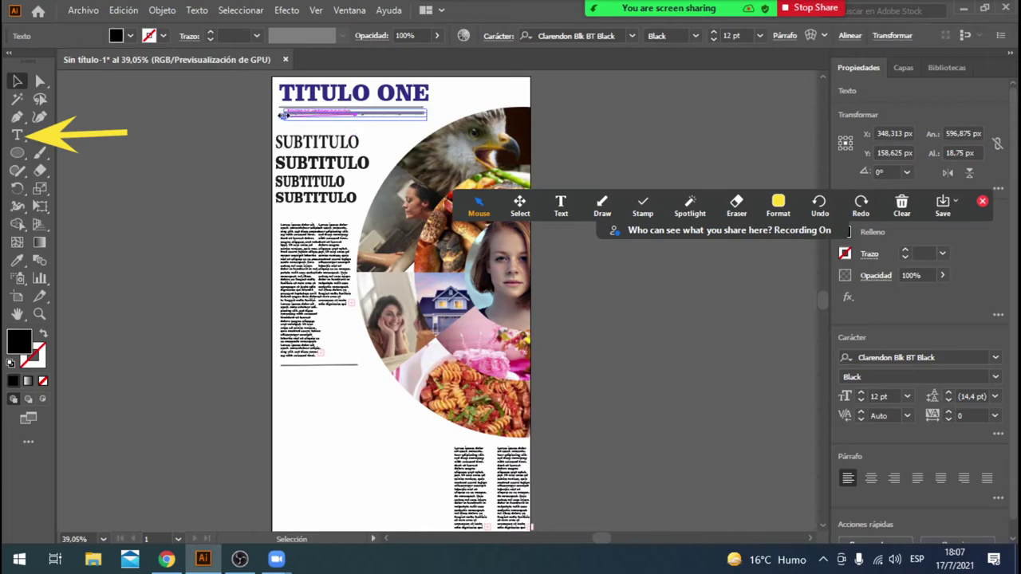
{"action": "left_click", "coordinate": [581, 86]}
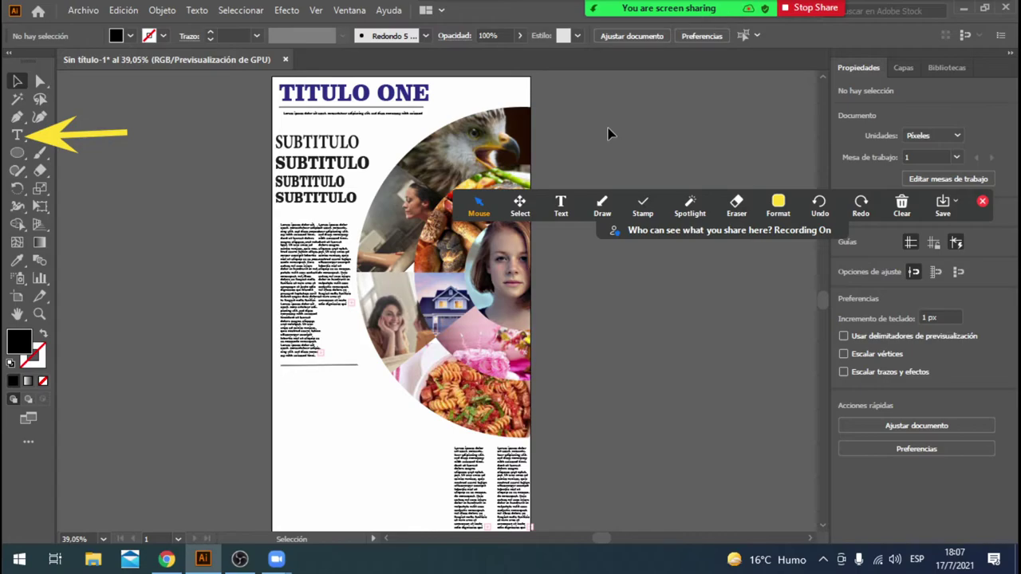
Step: Stop sharing the screen in the Zoom meeting
{"action": "left_click", "coordinate": [812, 15]}
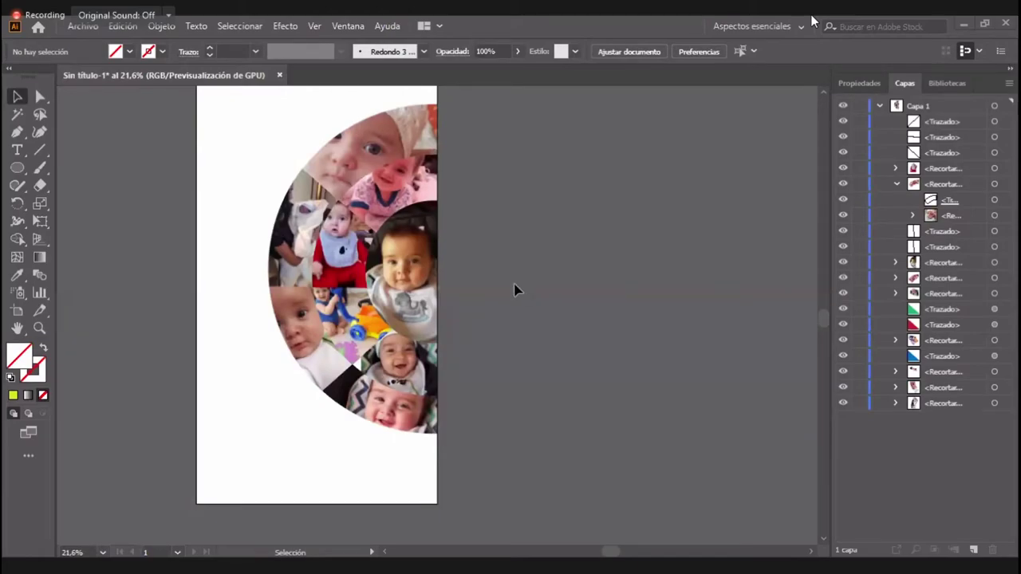
Step: Isolate the linked toy-cart photo inside its clipping group and tilt, shift and resize it to fit its collage section
{"action": "double_click", "coordinate": [348, 313]}
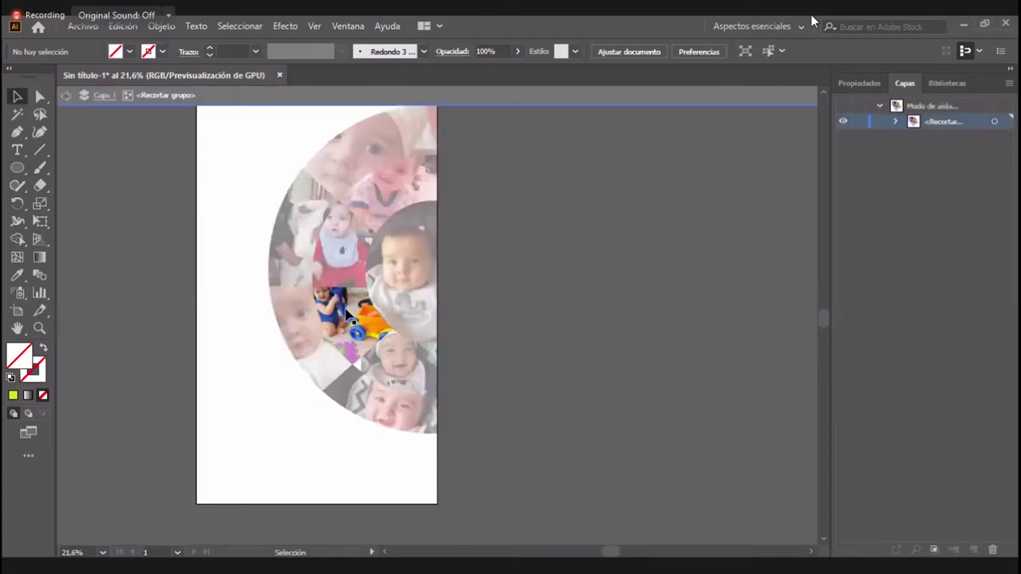
{"action": "double_click", "coordinate": [348, 312]}
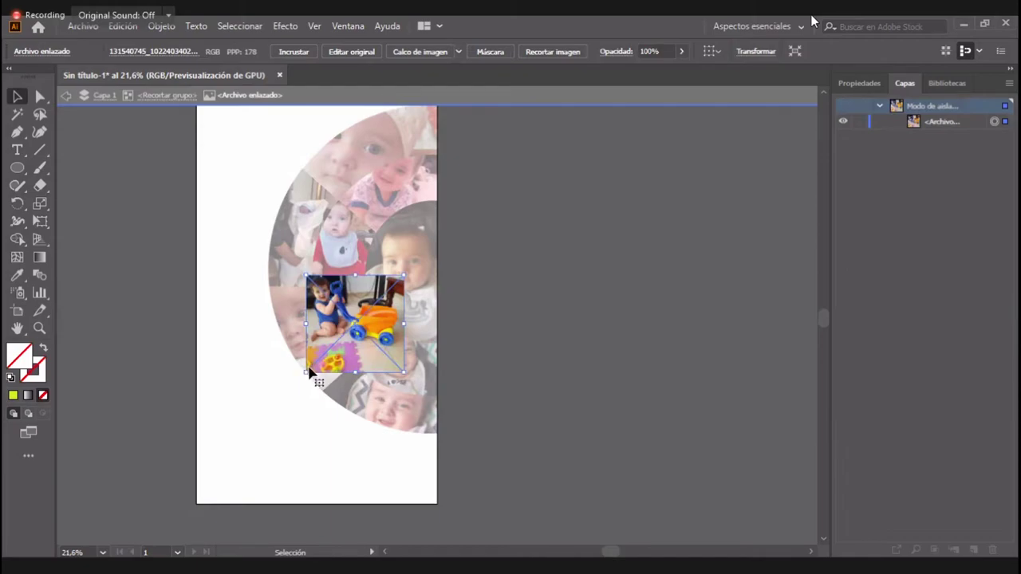
{"action": "left_click_drag", "start_coordinate": [313, 375], "coordinate": [334, 382]}
{"action": "left_click_drag", "start_coordinate": [337, 331], "coordinate": [357, 329]}
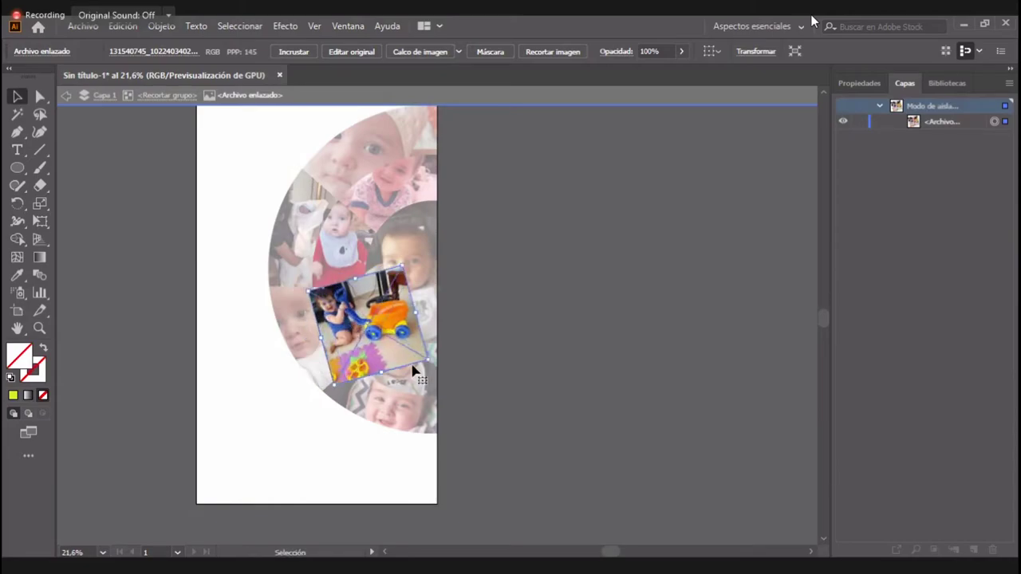
{"action": "left_click_drag", "start_coordinate": [429, 363], "coordinate": [413, 358]}
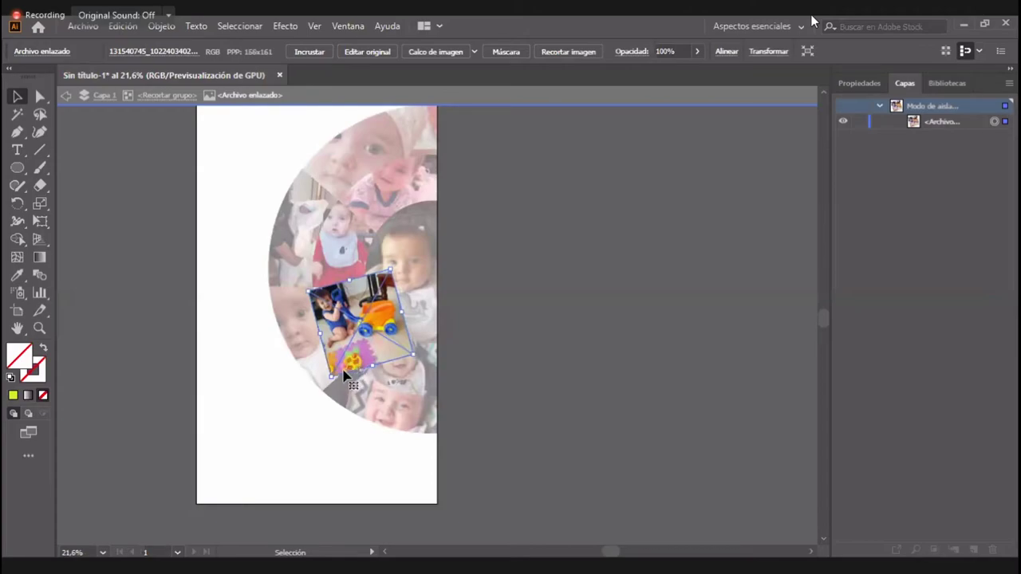
{"action": "left_click_drag", "start_coordinate": [337, 377], "coordinate": [341, 349]}
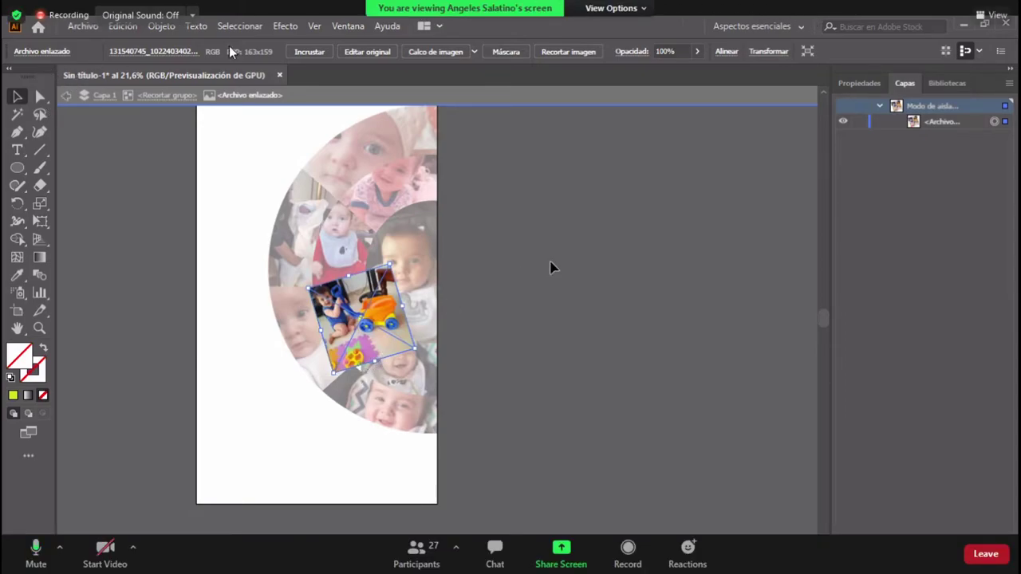
Step: Leave the photo's isolation mode and return to Capa 1
{"action": "left_click", "coordinate": [614, 8]}
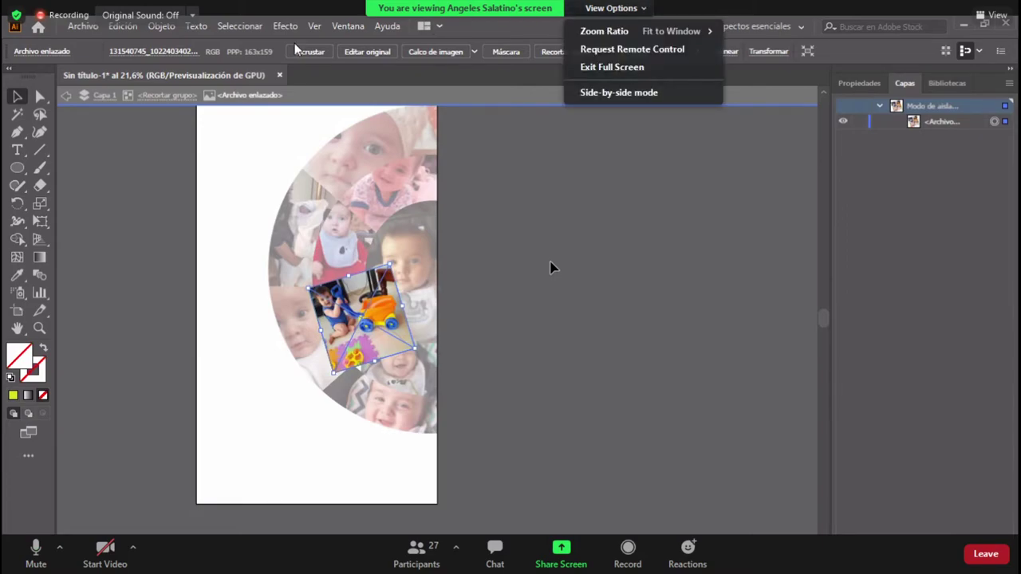
{"action": "left_click", "coordinate": [338, 40]}
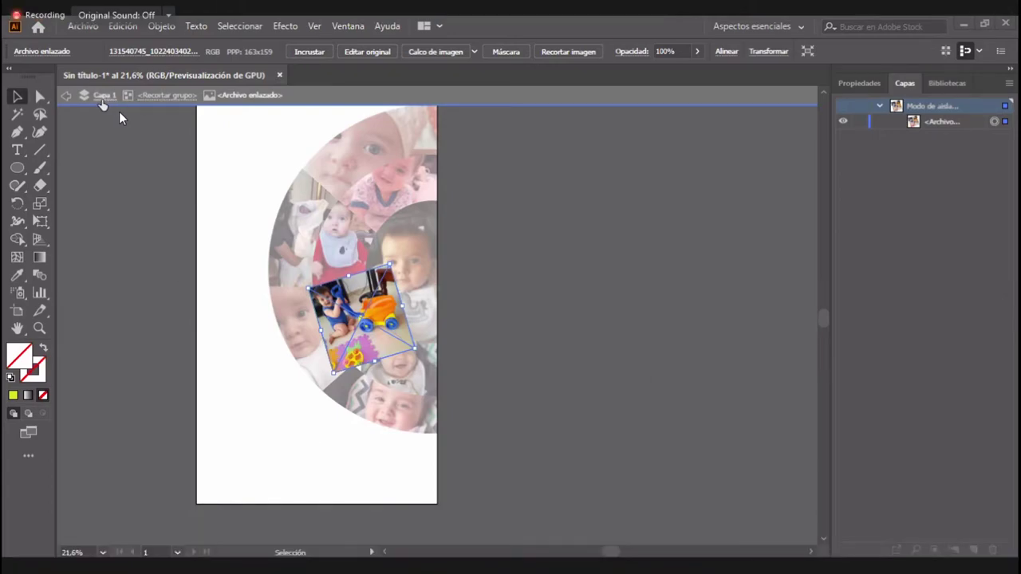
{"action": "left_click", "coordinate": [102, 99]}
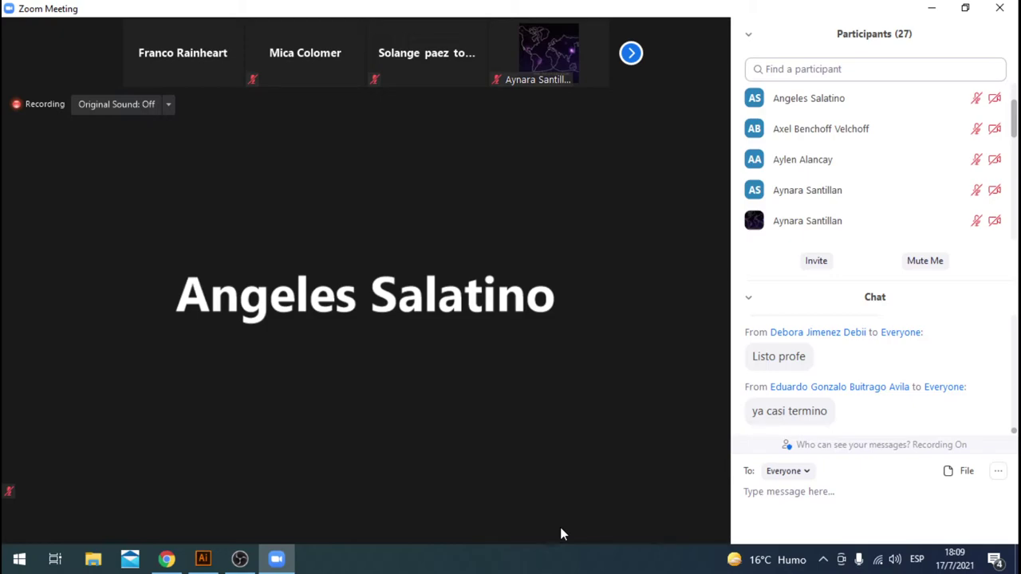
Step: Share the entire screen in the Zoom meeting
{"action": "left_click", "coordinate": [416, 520]}
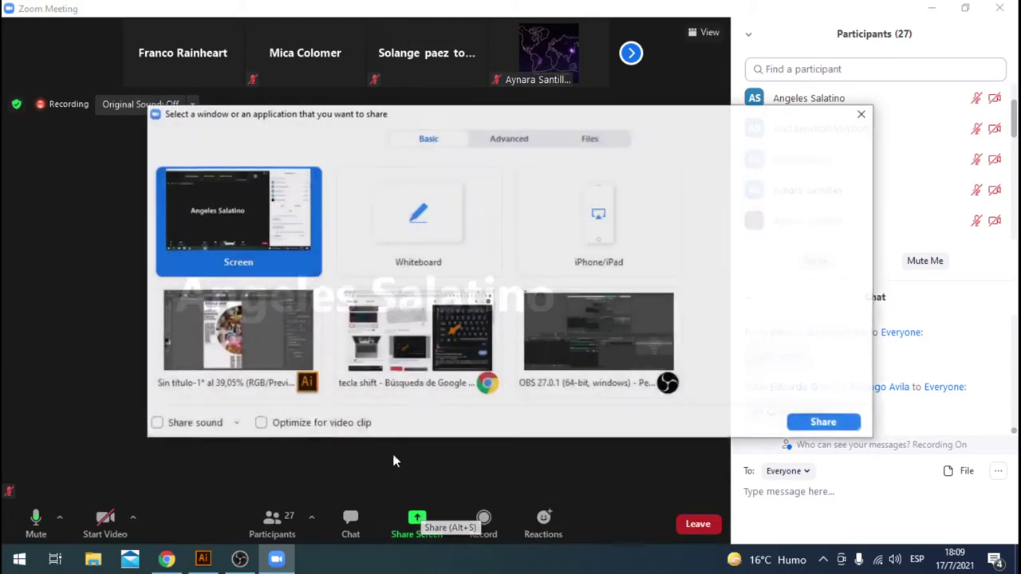
{"action": "double_click", "coordinate": [262, 232]}
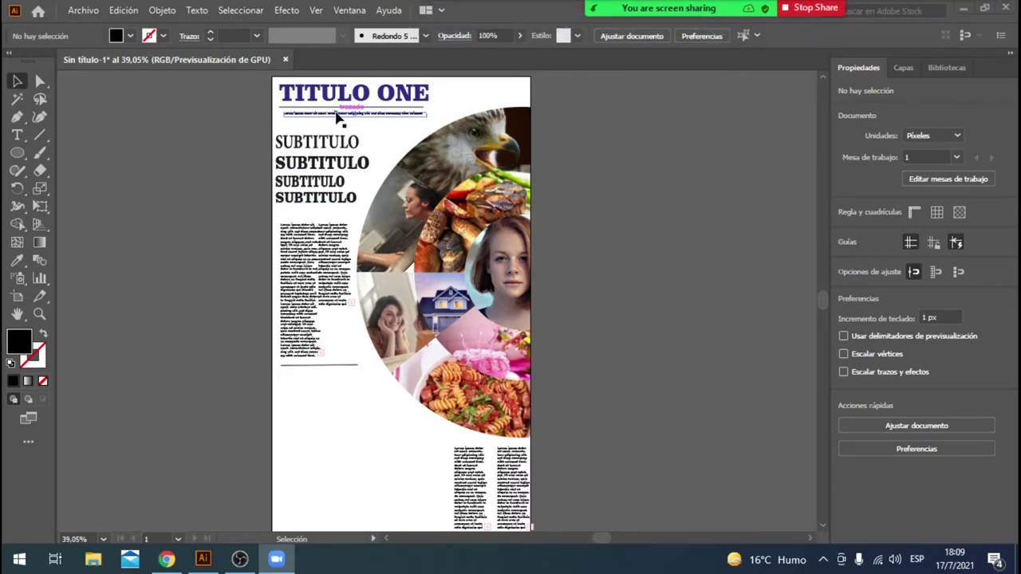
Step: Add a one-line placeholder text area about 322 px wide and 19 px high below the lowest SUBTITULO
{"action": "left_click", "coordinate": [18, 135]}
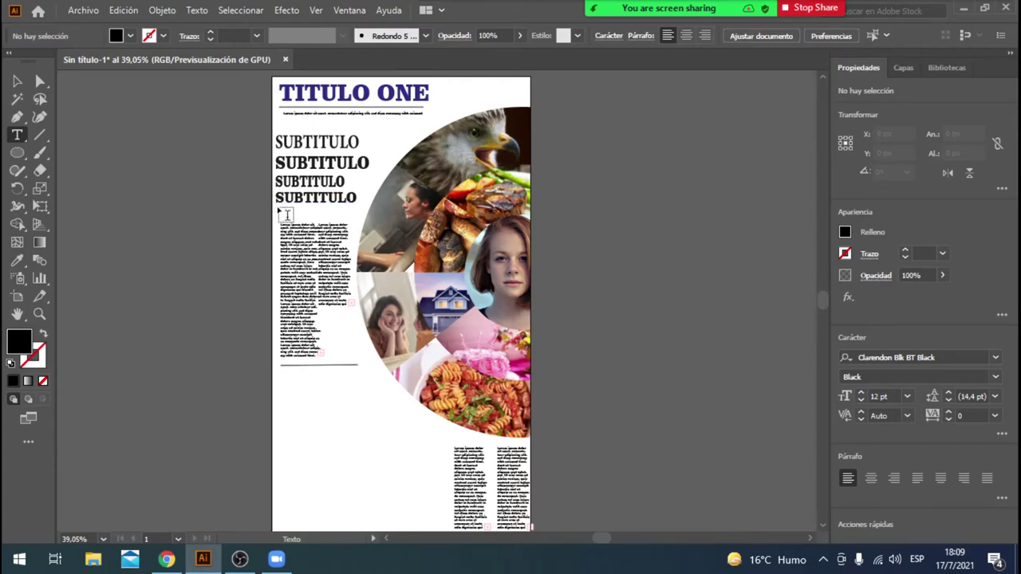
{"action": "left_click_drag", "start_coordinate": [287, 216], "coordinate": [364, 218]}
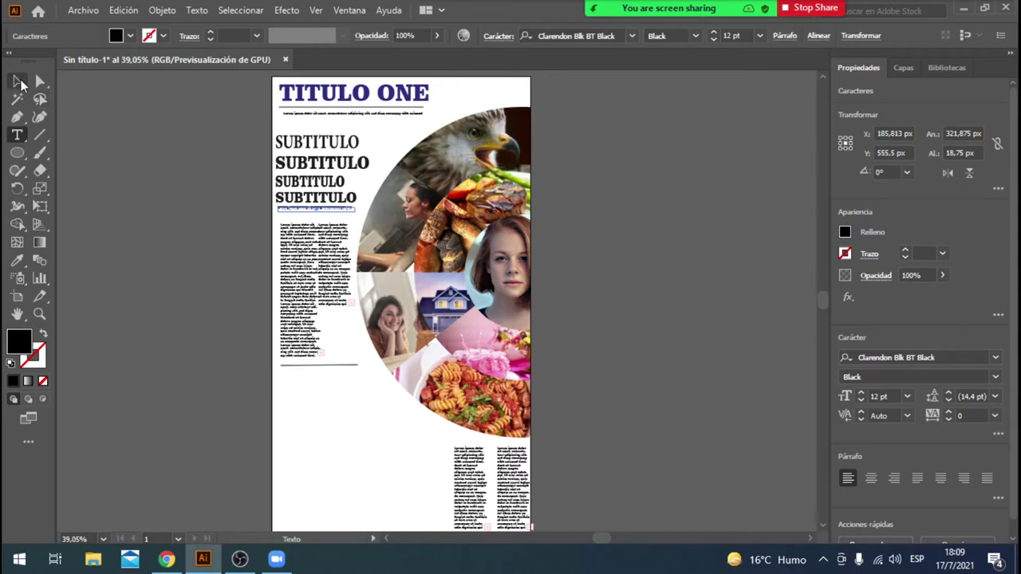
Step: Move the two body text columns up below the last SUBTITULO's text line, and nudge the text line under the title up and left
{"action": "key", "text": "Escape"}
{"action": "left_click", "coordinate": [170, 278]}
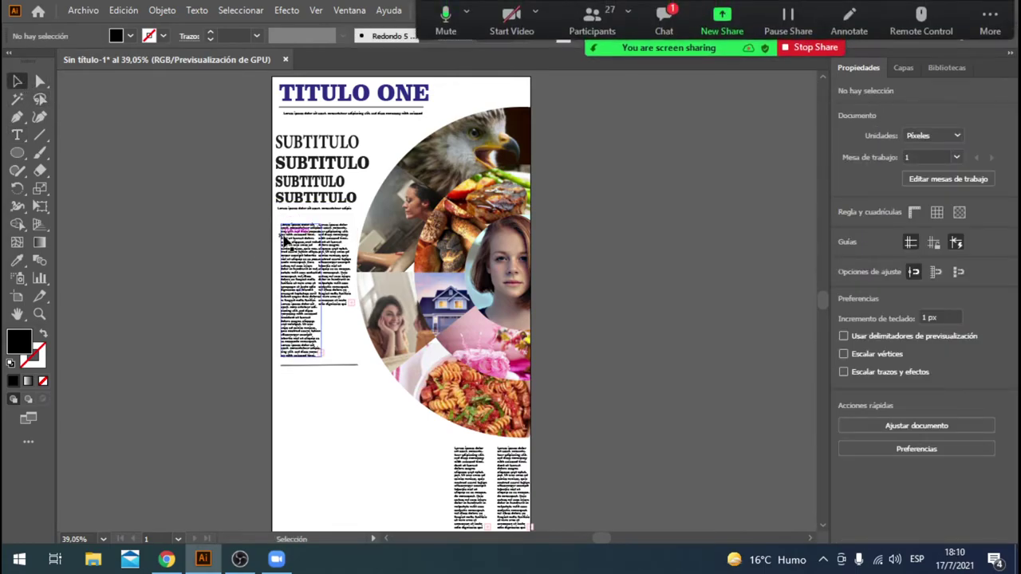
{"action": "left_click_drag", "start_coordinate": [284, 237], "coordinate": [278, 229]}
{"action": "left_click", "coordinate": [331, 255]}
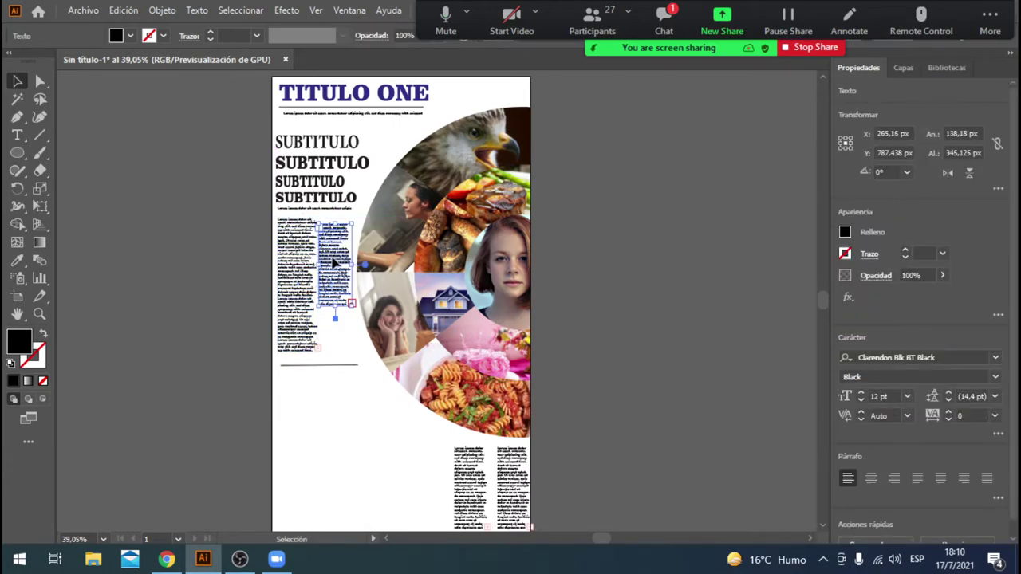
{"action": "left_click_drag", "start_coordinate": [333, 251], "coordinate": [332, 249]}
{"action": "left_click", "coordinate": [347, 413]}
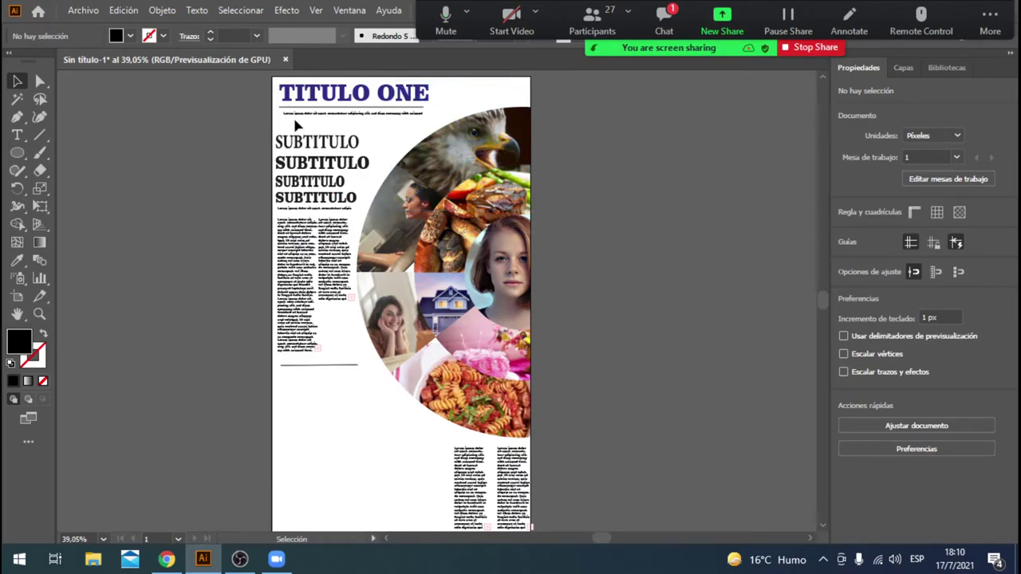
{"action": "left_click_drag", "start_coordinate": [329, 114], "coordinate": [323, 116]}
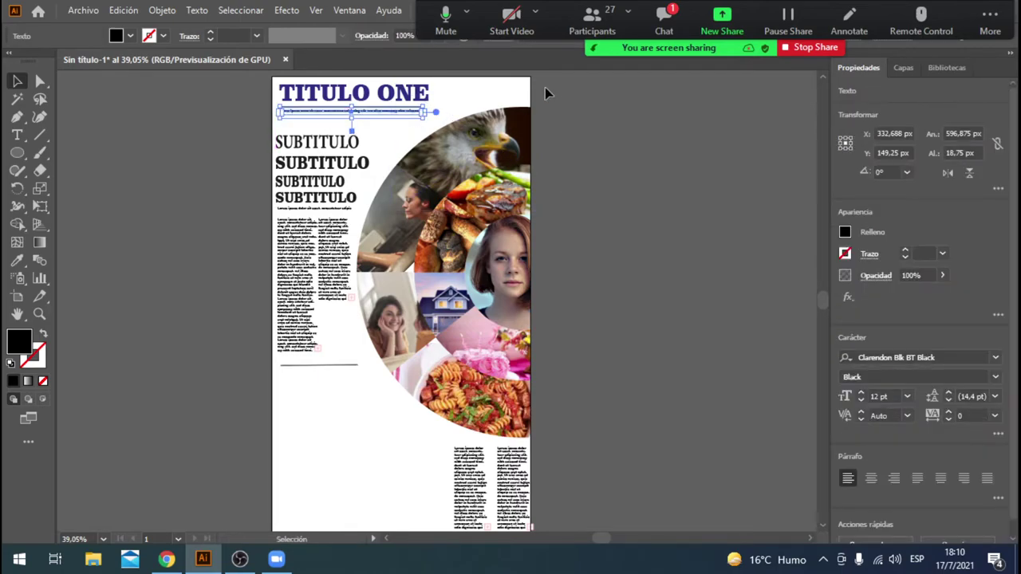
{"action": "left_click", "coordinate": [639, 197]}
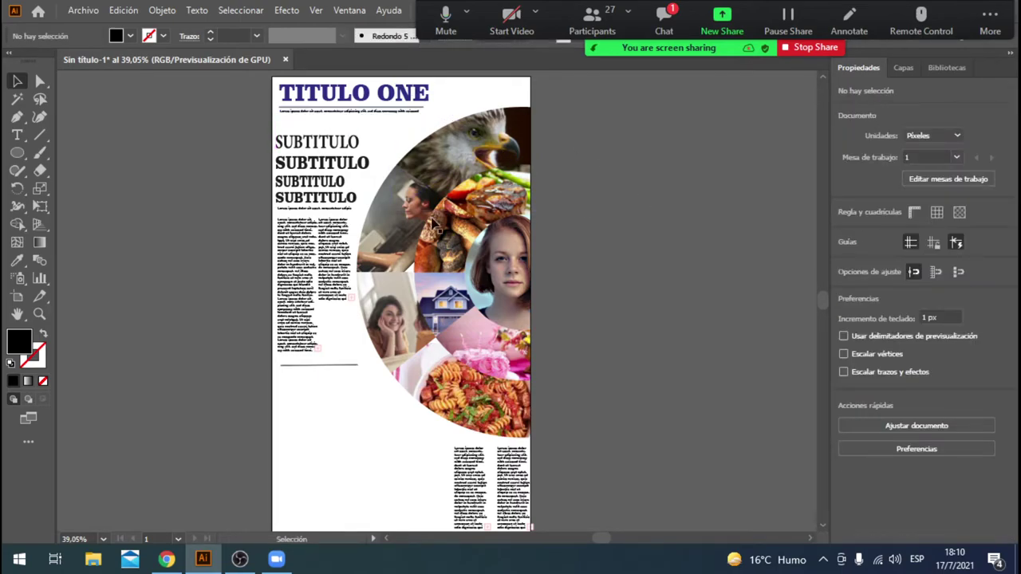
Step: Read the latest messages in the Zoom meeting chat and minimize the chat window
{"action": "left_click", "coordinate": [678, 28]}
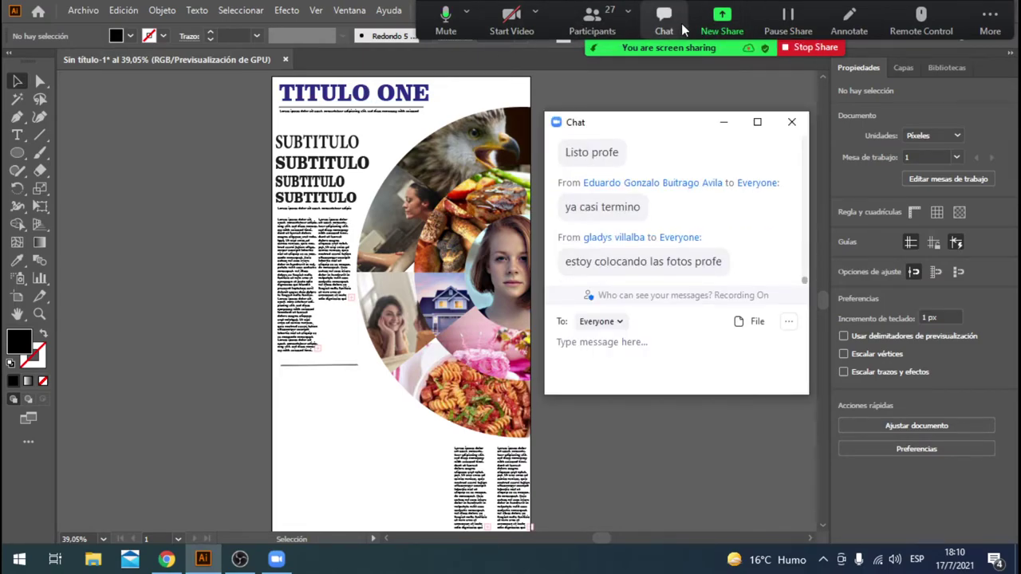
{"action": "left_click", "coordinate": [724, 123]}
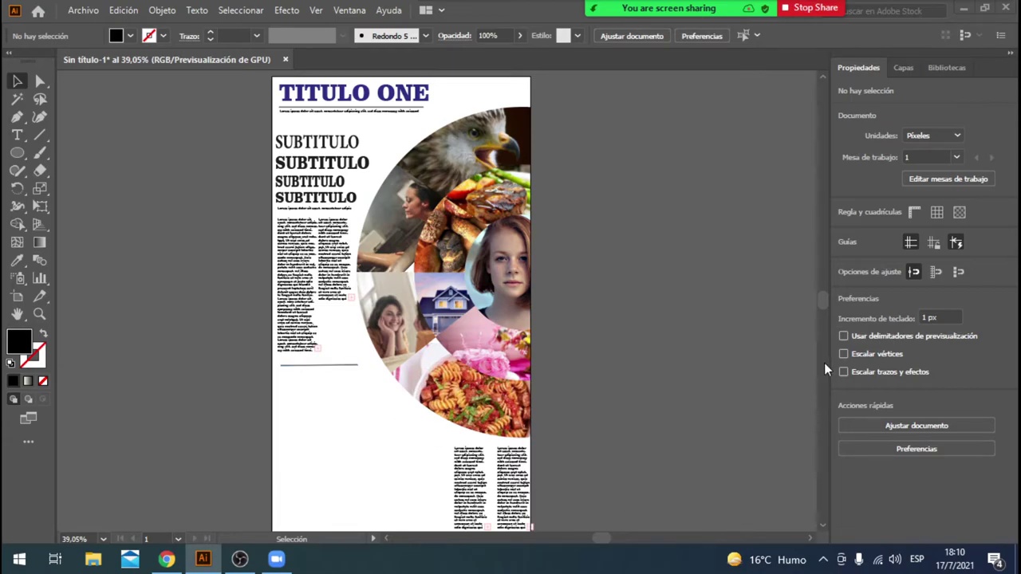
Step: Draw a horizontal line about 531 px long with a 3 pt dark gray stroke, level with the top of the lower text columns
{"action": "left_click_drag", "start_coordinate": [823, 300], "coordinate": [826, 305]}
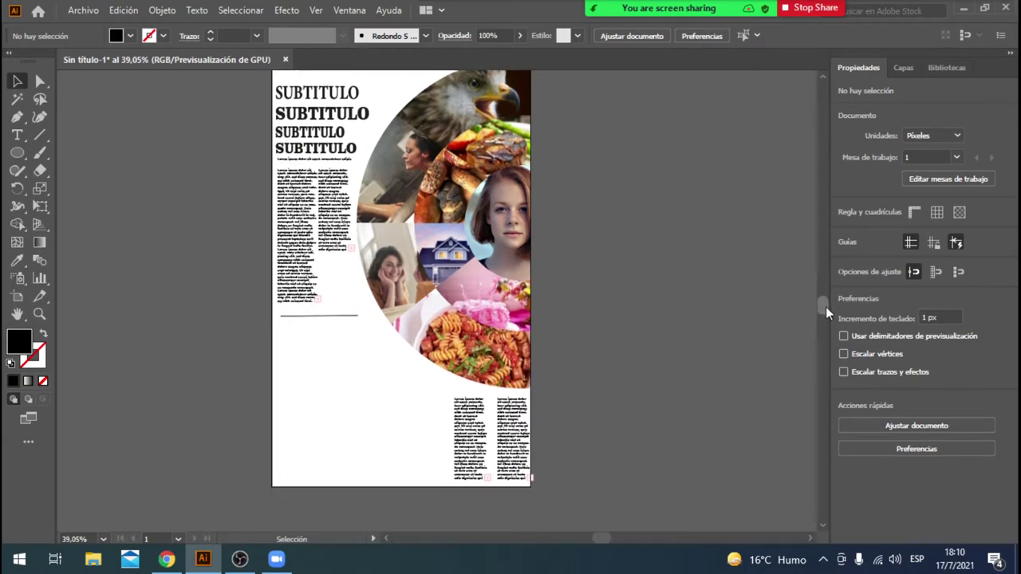
{"action": "left_click", "coordinate": [39, 134]}
{"action": "left_click", "coordinate": [163, 36]}
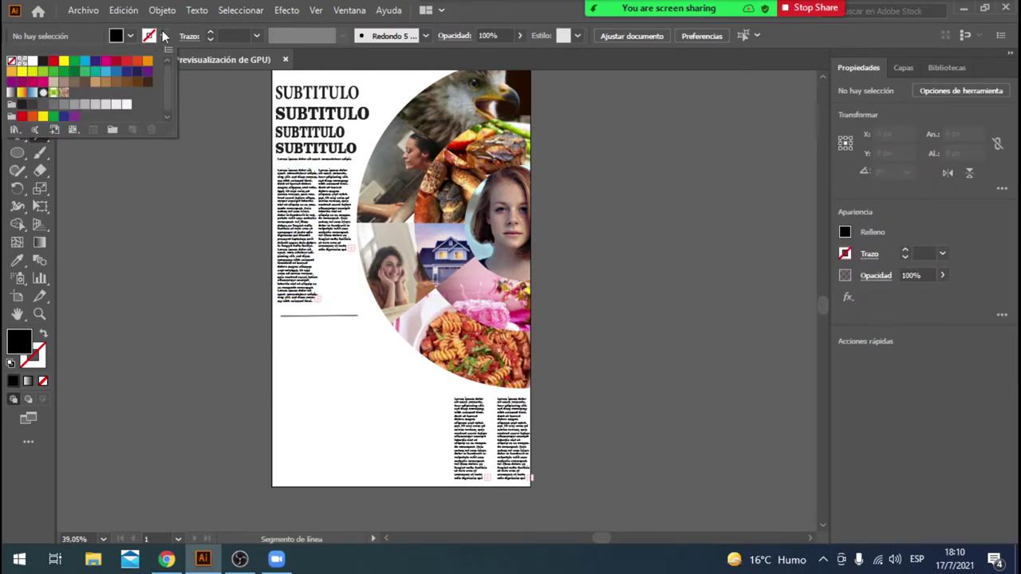
{"action": "left_click", "coordinate": [44, 105]}
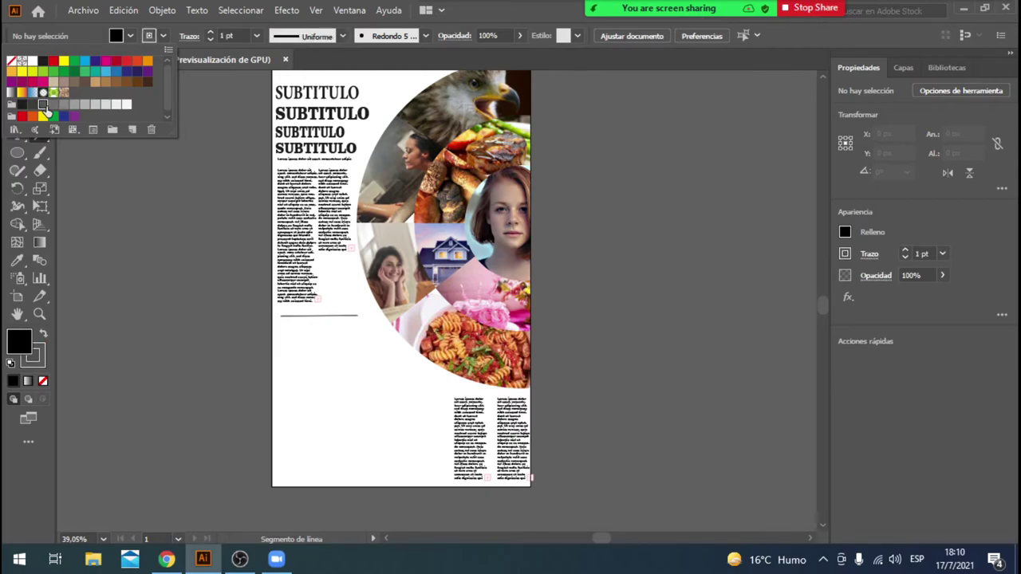
{"action": "left_click", "coordinate": [212, 33]}
{"action": "left_click", "coordinate": [212, 32]}
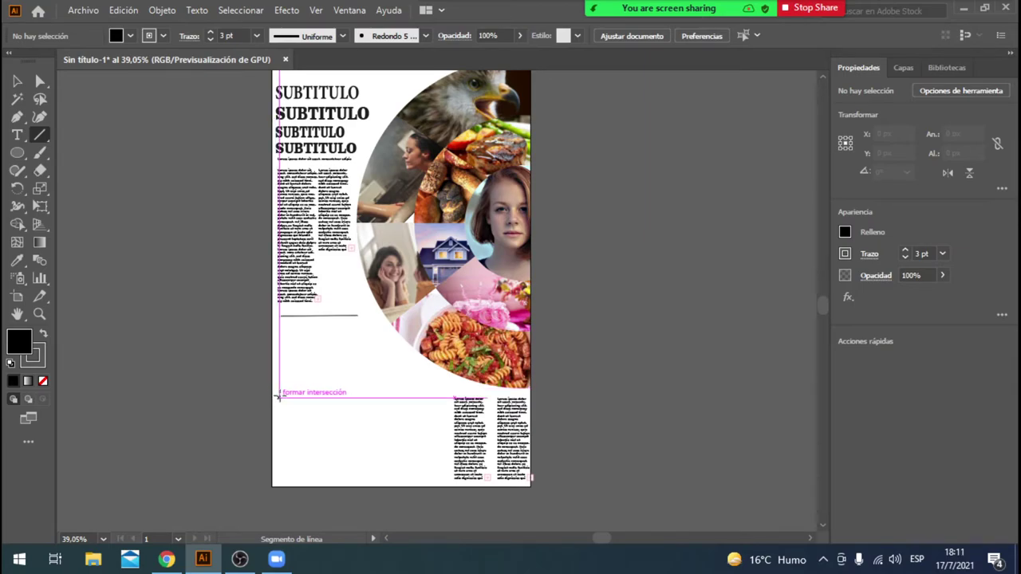
{"action": "left_click_drag", "start_coordinate": [279, 396], "coordinate": [406, 397]}
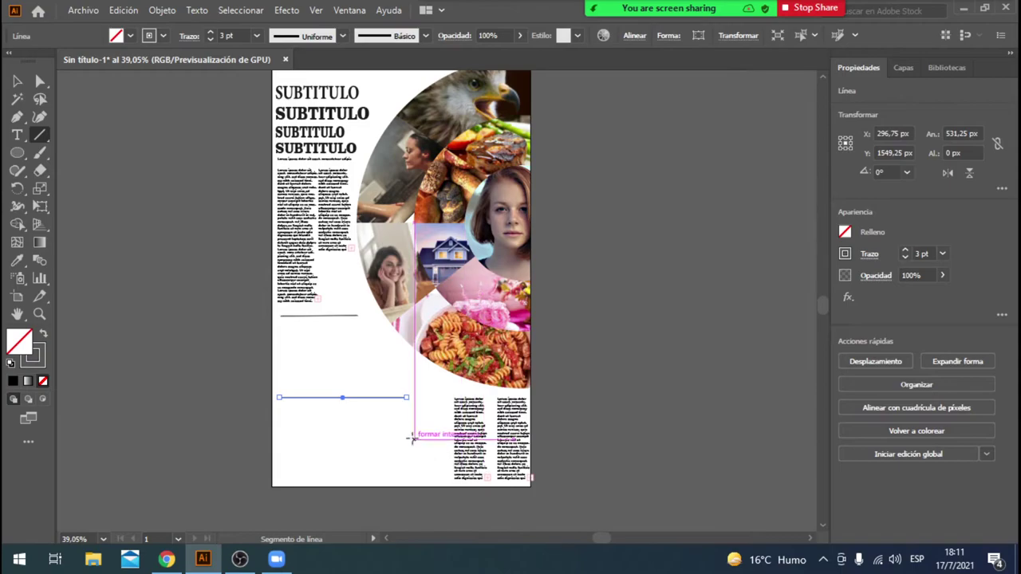
Step: Draw a rounded rectangle about 222 by 286 px between the two divider lines on the page's left side and fill it gray
{"action": "left_click", "coordinate": [20, 158]}
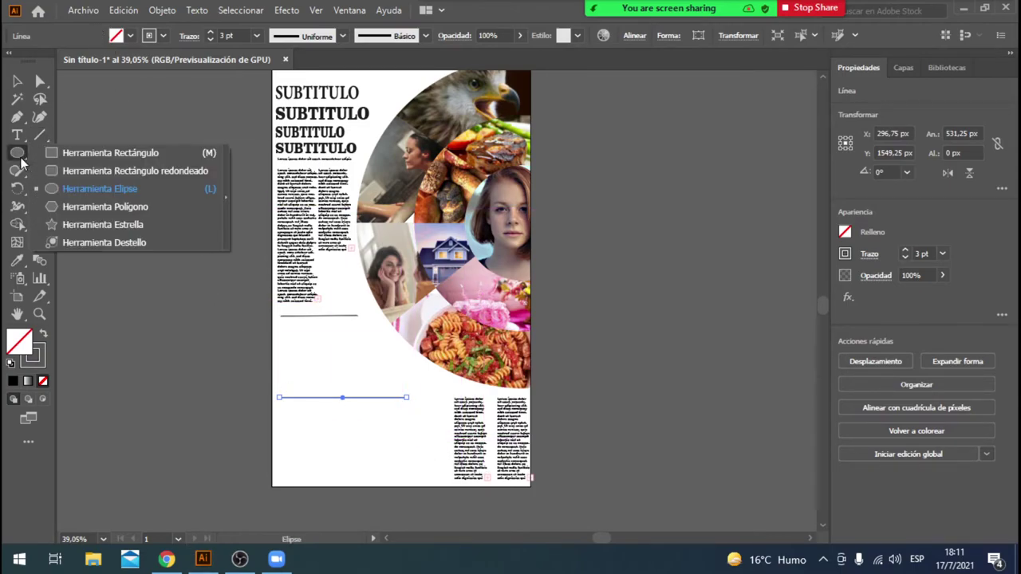
{"action": "left_click", "coordinate": [77, 172]}
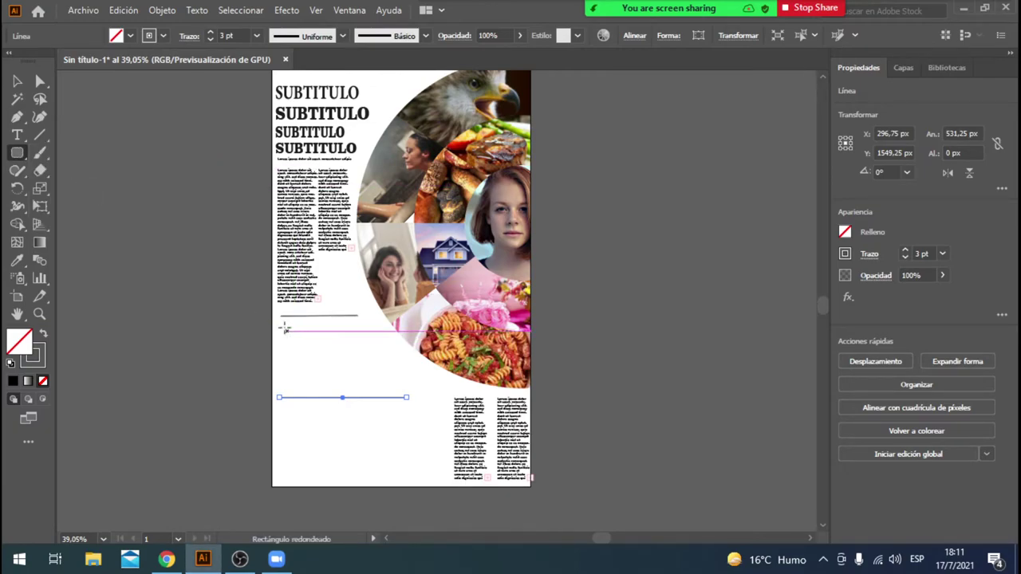
{"action": "left_click_drag", "start_coordinate": [282, 324], "coordinate": [336, 392]}
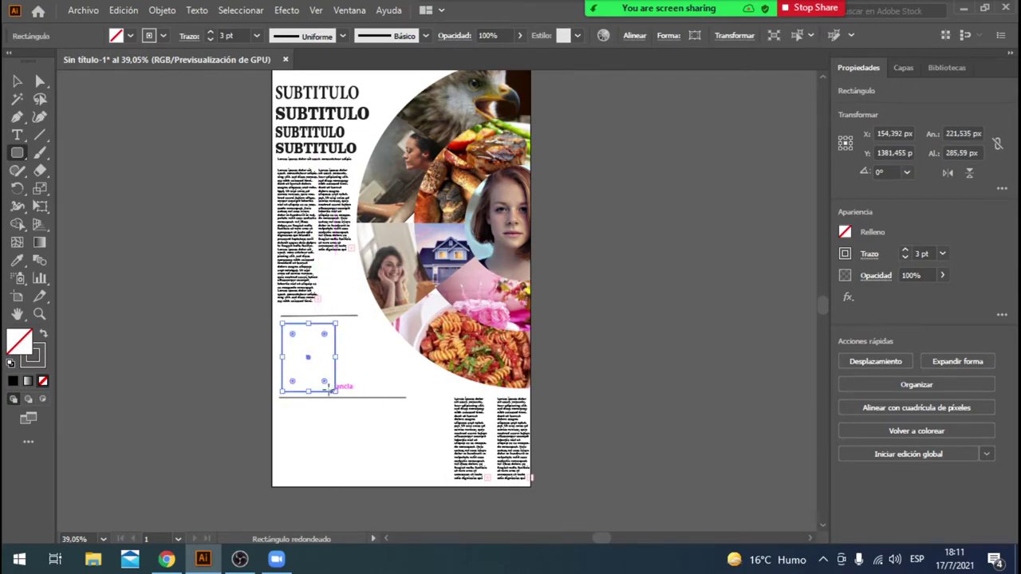
{"action": "left_click", "coordinate": [130, 35]}
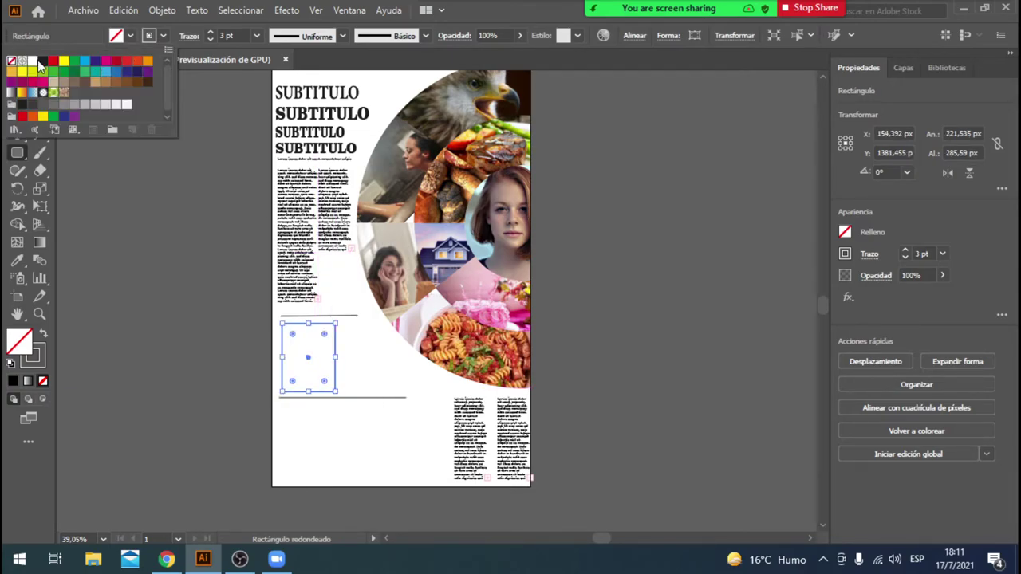
{"action": "left_click", "coordinate": [54, 112]}
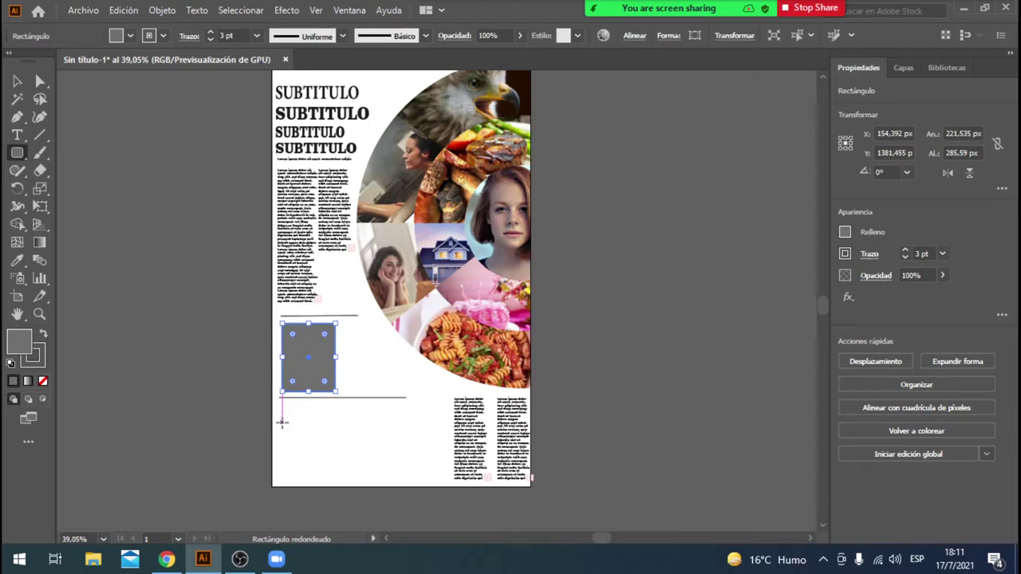
Step: Draw a divider line about 679 px long near the page bottom and a rounded square about 186 px wide above it
{"action": "left_click", "coordinate": [40, 135]}
{"action": "left_click_drag", "start_coordinate": [281, 470], "coordinate": [444, 471]}
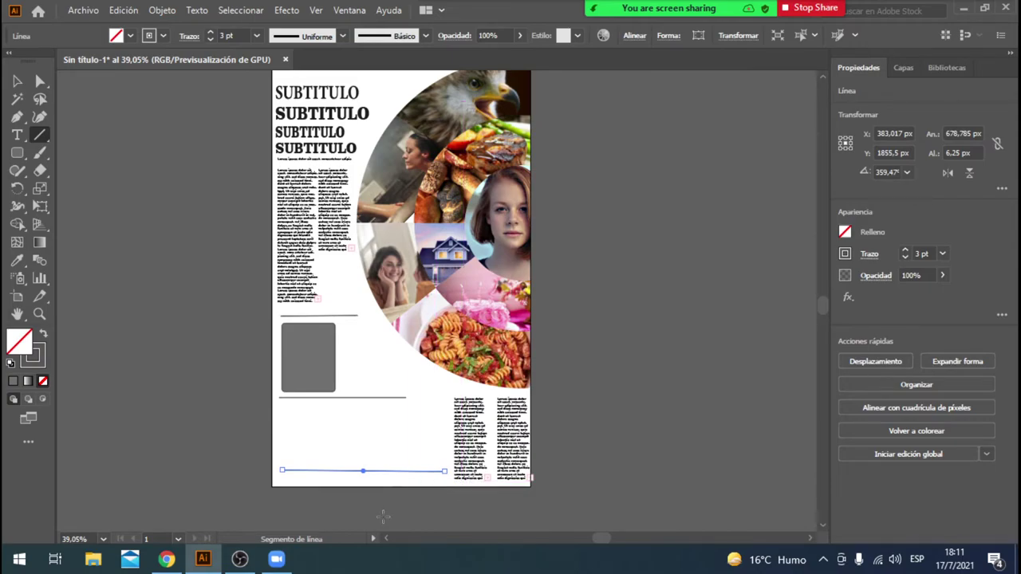
{"action": "key", "text": "m"}
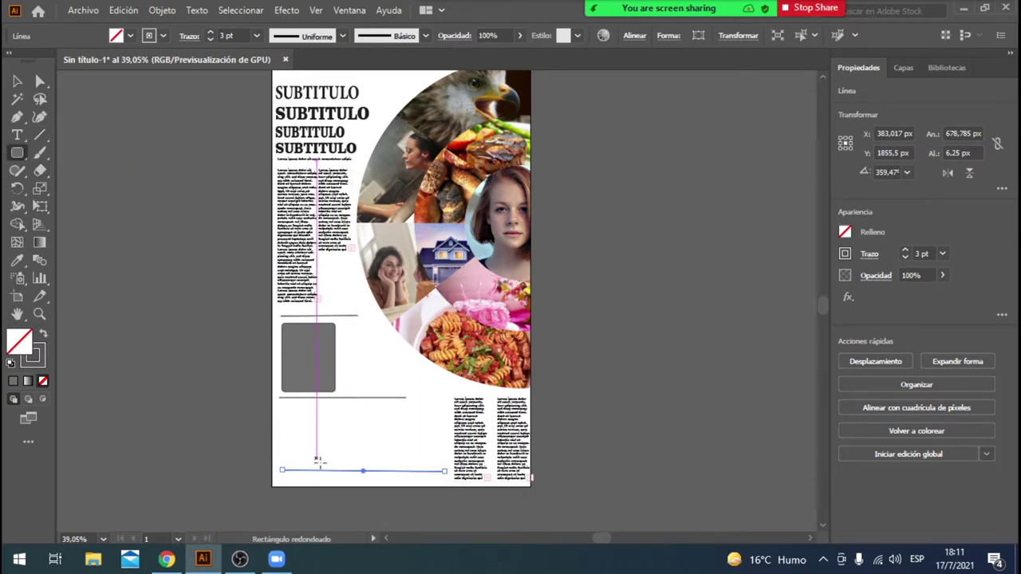
{"action": "left_click_drag", "start_coordinate": [282, 405], "coordinate": [327, 452]}
Step: Fill the new rounded square with the dark gray swatch
{"action": "left_click", "coordinate": [17, 80]}
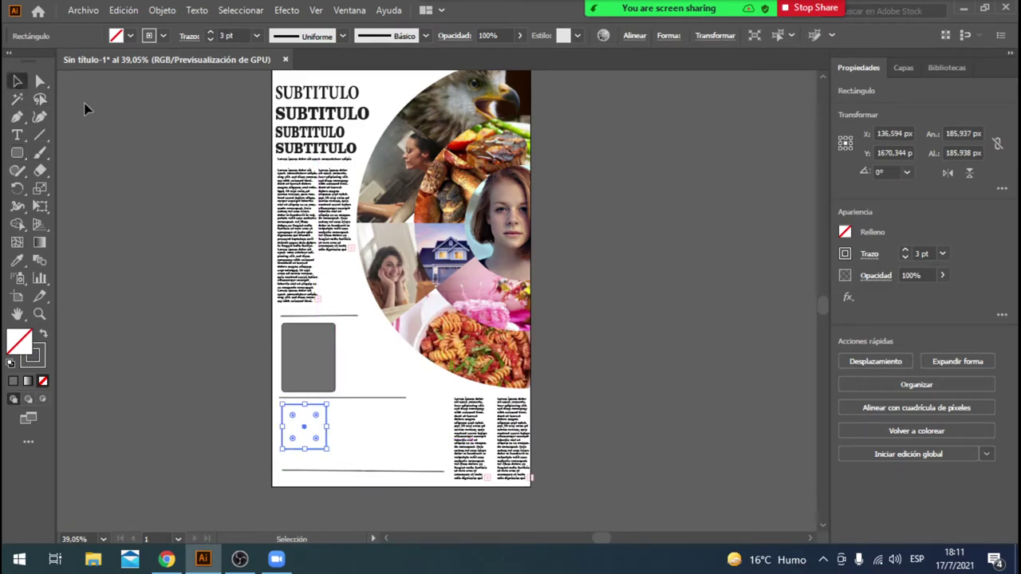
{"action": "left_click", "coordinate": [147, 37]}
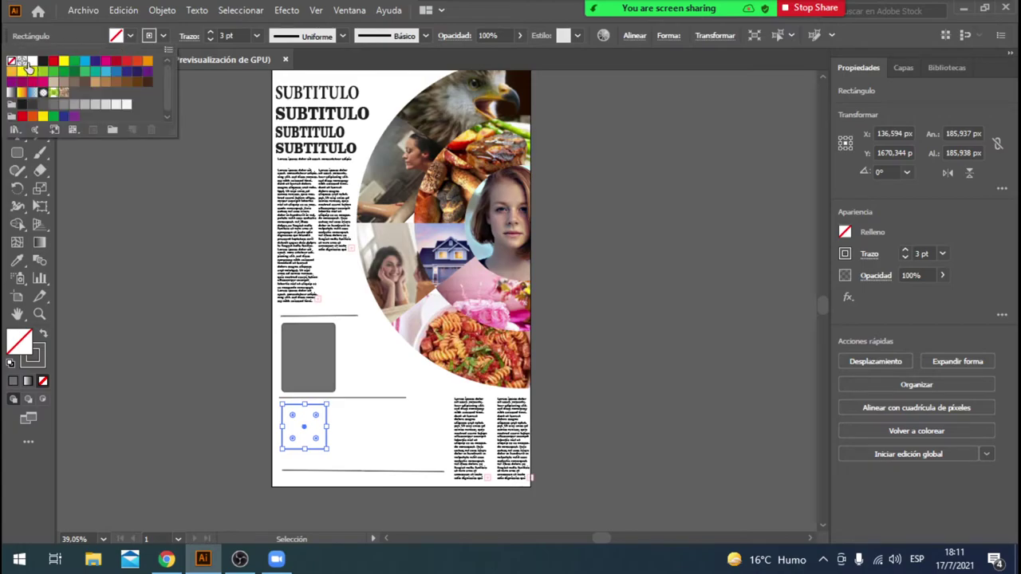
{"action": "left_click", "coordinate": [43, 103]}
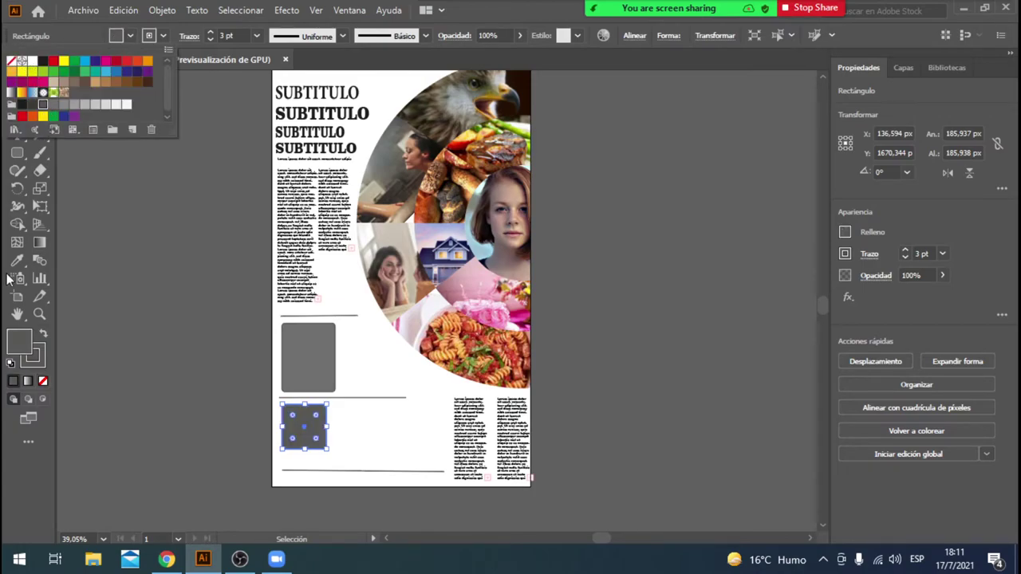
{"action": "left_click", "coordinate": [26, 485]}
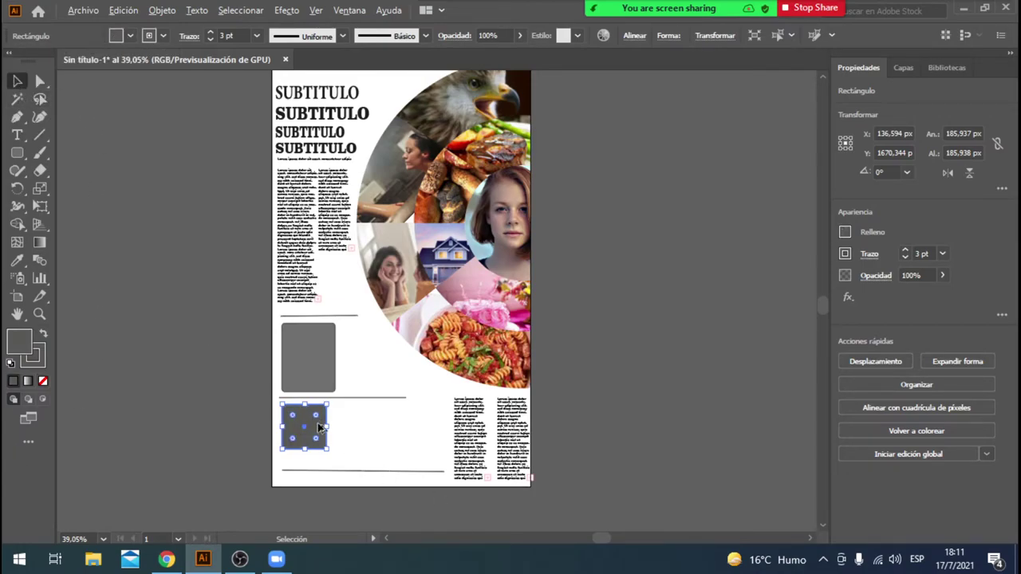
Step: Duplicate the dark gray rounded square twice to form a row of three between the two lower divider lines
{"action": "left_click_drag", "start_coordinate": [334, 444], "coordinate": [439, 450]}
{"action": "mouse_move", "coordinate": [376, 444]}
{"action": "left_mouse_down"}
{"action": "mouse_move", "coordinate": [382, 438]}
{"action": "mouse_move", "coordinate": [384, 452]}
{"action": "left_mouse_up"}
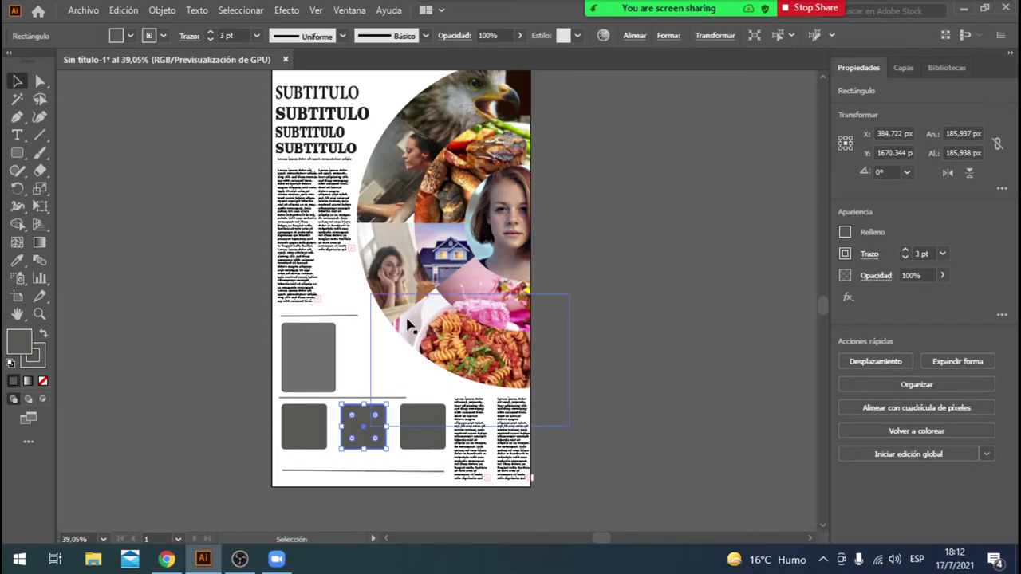
{"action": "left_click", "coordinate": [200, 451]}
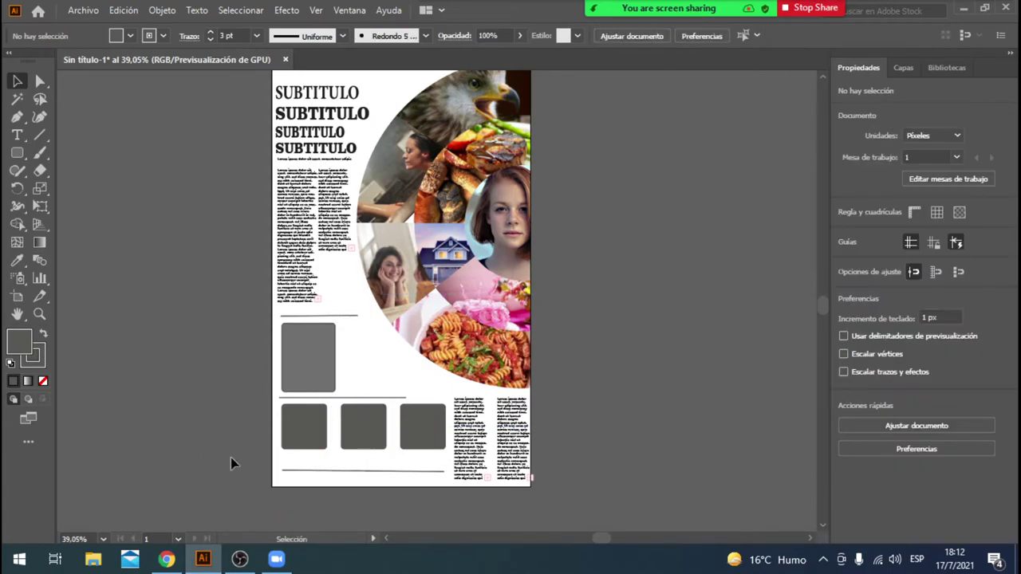
{"action": "left_click", "coordinate": [430, 431]}
{"action": "left_click", "coordinate": [206, 353]}
Step: Draw a vertical divider about 256 px high between the first two squares and duplicate it between the second and third
{"action": "key", "text": "backslash"}
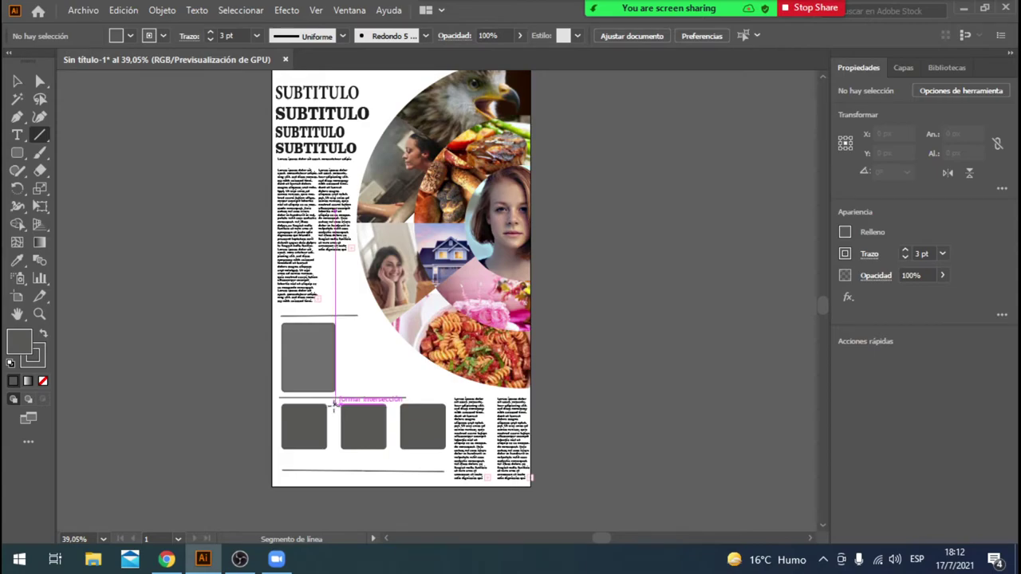
{"action": "left_click_drag", "start_coordinate": [334, 405], "coordinate": [331, 468]}
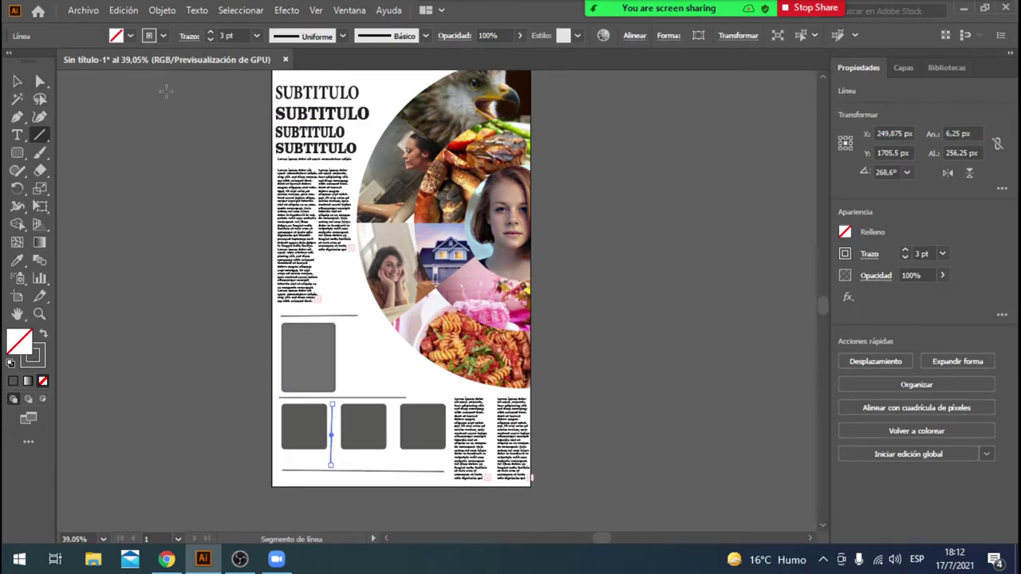
{"action": "left_click", "coordinate": [16, 80]}
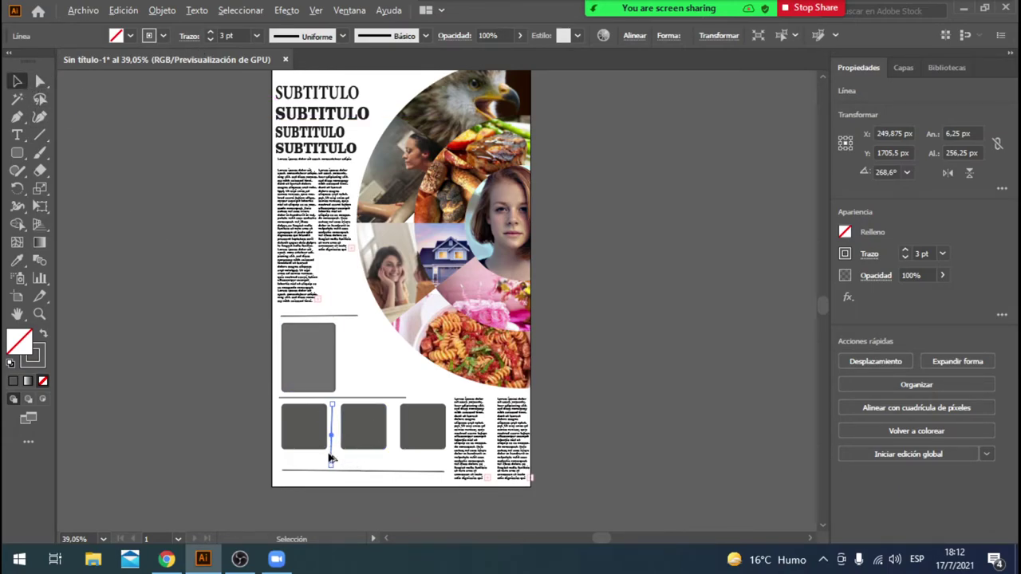
{"action": "left_click_drag", "start_coordinate": [333, 457], "coordinate": [394, 455]}
{"action": "left_click", "coordinate": [160, 385]}
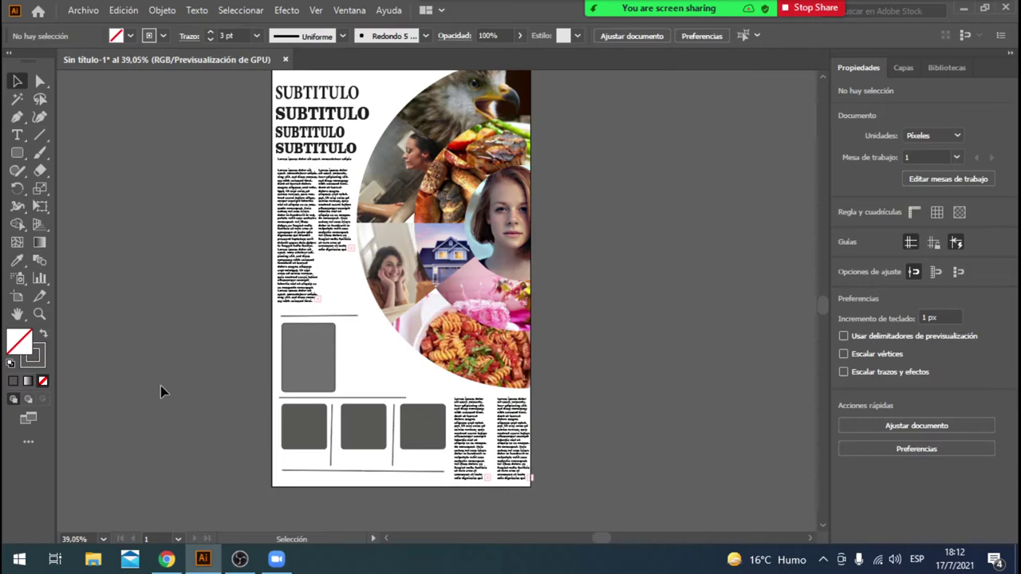
Step: Add a "Lorem ipsum" caption at 36.59 pt below the first small square and duplicate it under the other two squares
{"action": "left_click", "coordinate": [18, 137]}
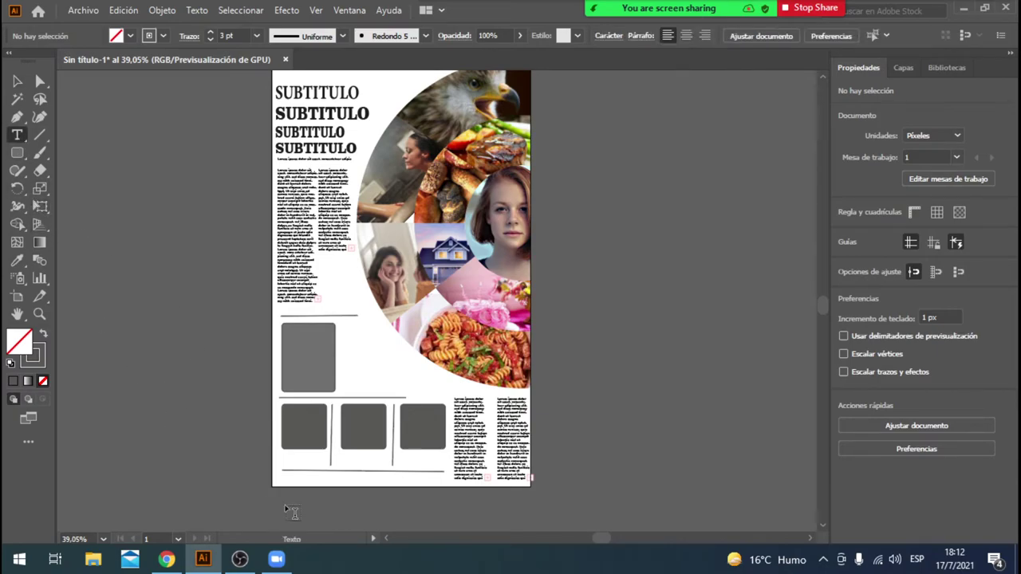
{"action": "left_click", "coordinate": [294, 465]}
{"action": "left_click_drag", "start_coordinate": [315, 463], "coordinate": [335, 483]}
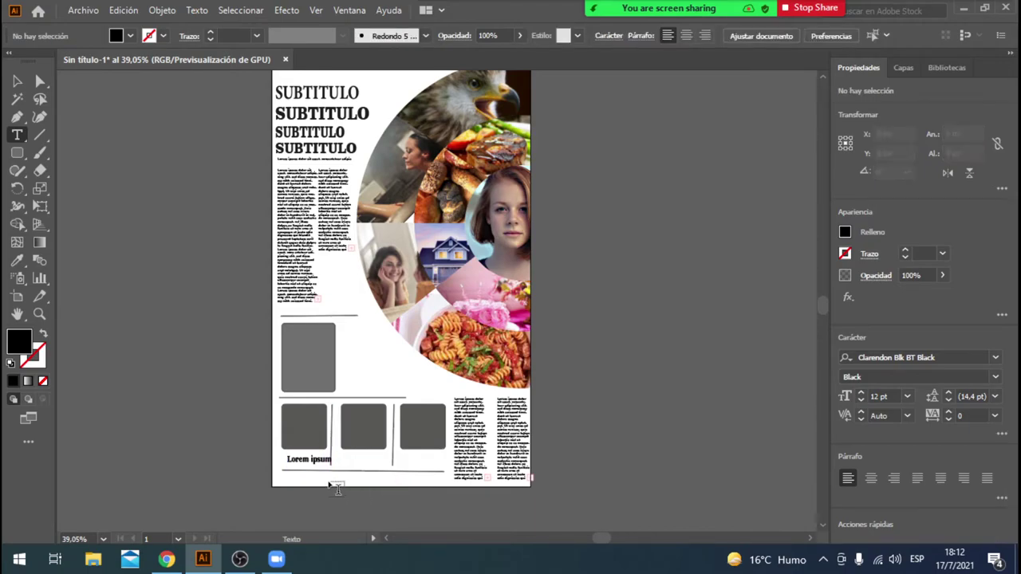
{"action": "left_click", "coordinate": [15, 83]}
{"action": "left_click_drag", "start_coordinate": [325, 466], "coordinate": [431, 464]}
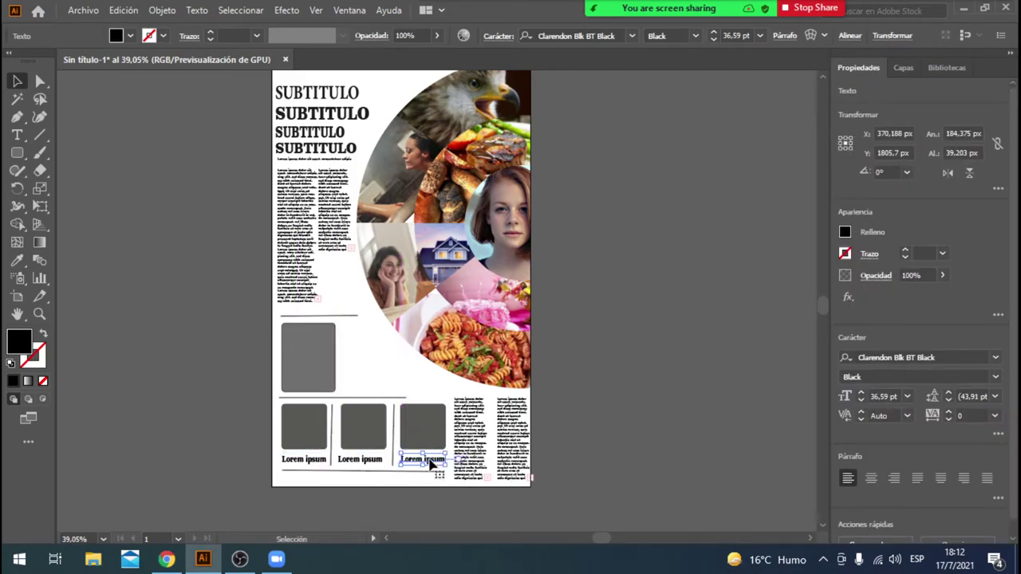
{"action": "left_click", "coordinate": [593, 426]}
Step: Shift the lower rightmost text column slightly left so it sits inside the page edge
{"action": "mouse_move", "coordinate": [510, 420]}
{"action": "left_mouse_down"}
{"action": "mouse_move", "coordinate": [513, 429]}
{"action": "mouse_move", "coordinate": [493, 420]}
{"action": "mouse_move", "coordinate": [508, 414]}
{"action": "mouse_move", "coordinate": [517, 432]}
{"action": "mouse_move", "coordinate": [507, 433]}
{"action": "left_mouse_up"}
{"action": "left_click", "coordinate": [564, 431]}
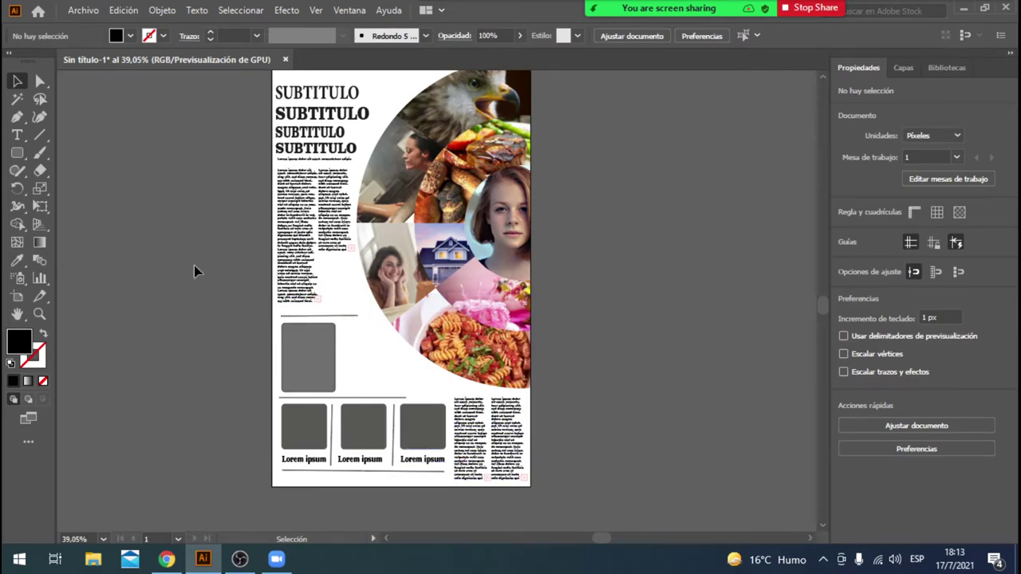
Step: Draw an arc about 671 px wide and 341 px high below the curved lower edge of the photo collage
{"action": "left_click", "coordinate": [39, 135]}
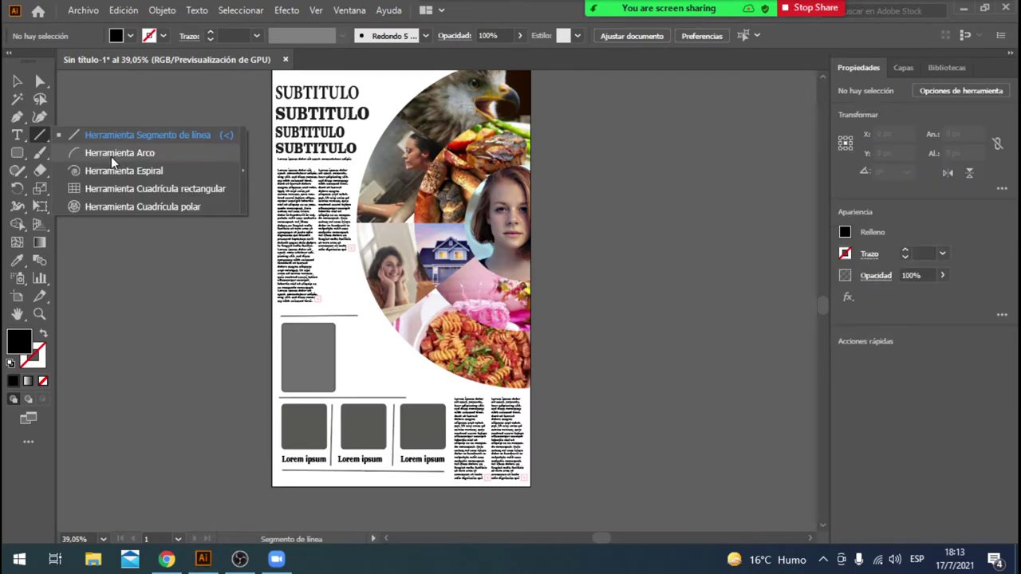
{"action": "left_click", "coordinate": [111, 153]}
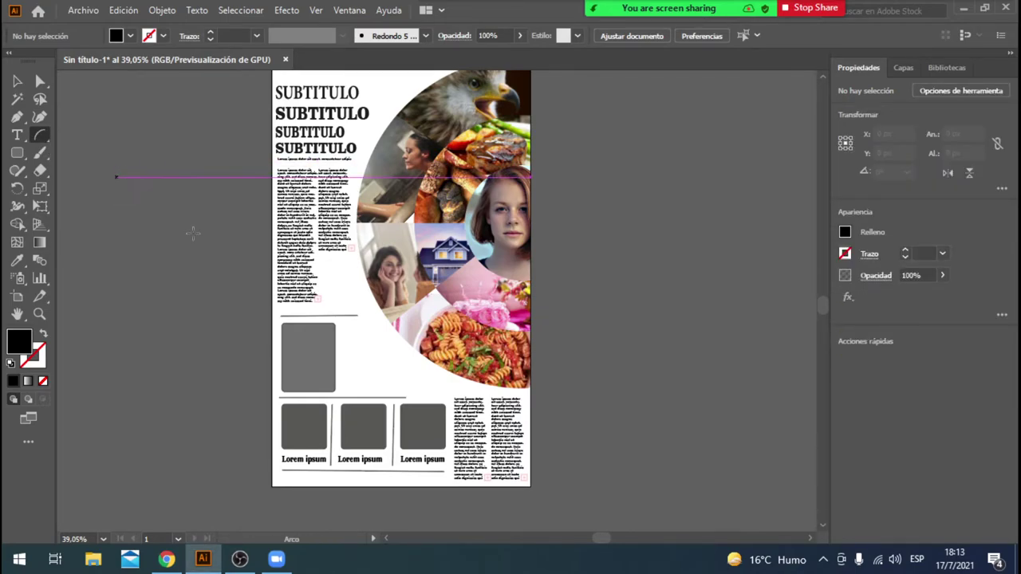
{"action": "left_click", "coordinate": [355, 280]}
{"action": "left_click", "coordinate": [606, 355]}
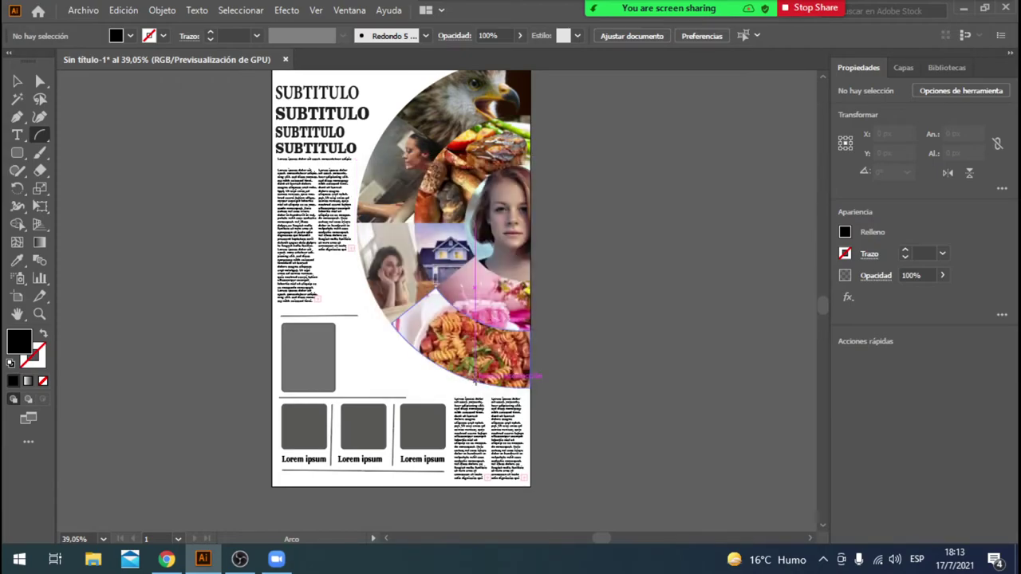
{"action": "left_click_drag", "start_coordinate": [362, 316], "coordinate": [523, 396]}
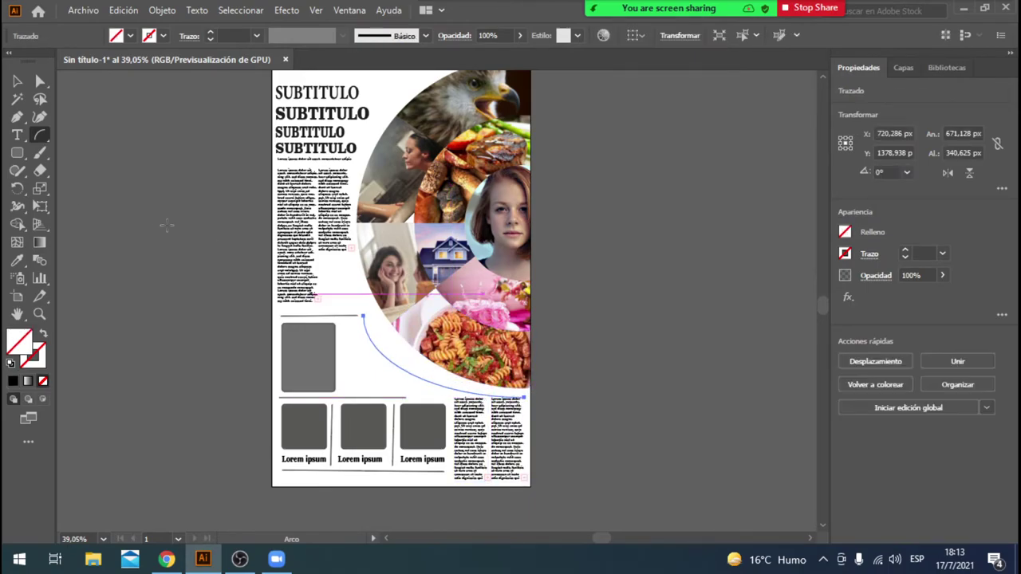
Step: Reshape the arc to follow the collage's curve, moving its ends to about X 385, Y 1114 px and X 1080, Y 1537 px
{"action": "left_click", "coordinate": [39, 81]}
{"action": "left_click_drag", "start_coordinate": [360, 324], "coordinate": [369, 295]}
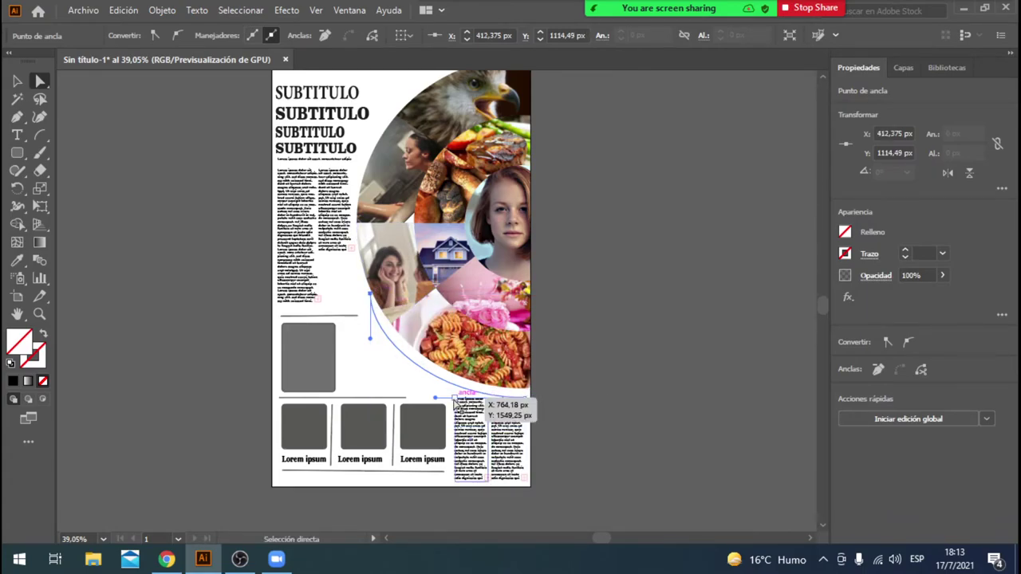
{"action": "left_click_drag", "start_coordinate": [435, 397], "coordinate": [439, 391]}
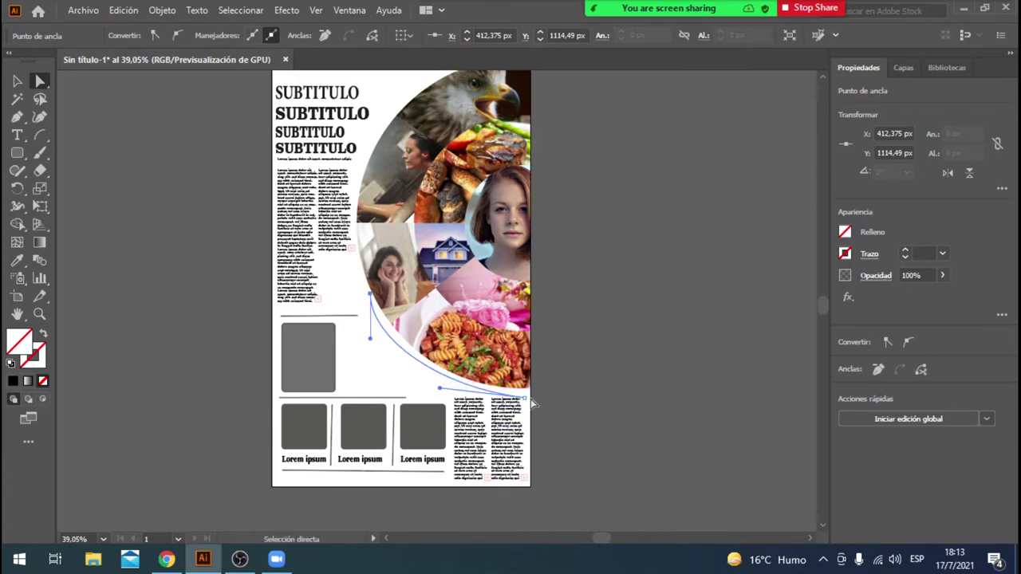
{"action": "mouse_move", "coordinate": [524, 397]}
{"action": "left_mouse_down"}
{"action": "mouse_move", "coordinate": [538, 390]}
{"action": "mouse_move", "coordinate": [518, 394]}
{"action": "mouse_move", "coordinate": [530, 394]}
{"action": "left_mouse_up"}
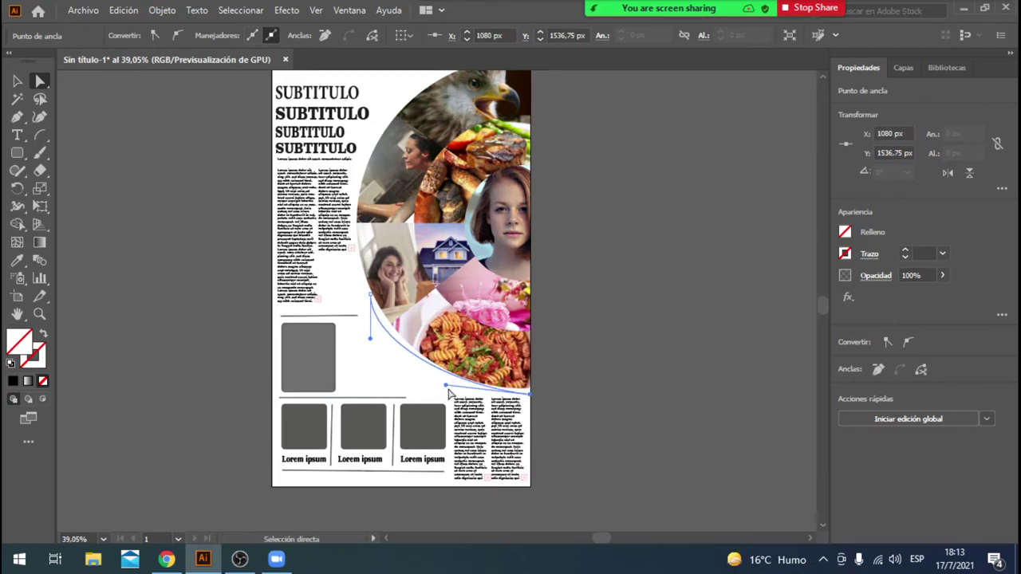
{"action": "left_click_drag", "start_coordinate": [447, 394], "coordinate": [402, 395]}
{"action": "left_click", "coordinate": [370, 294]}
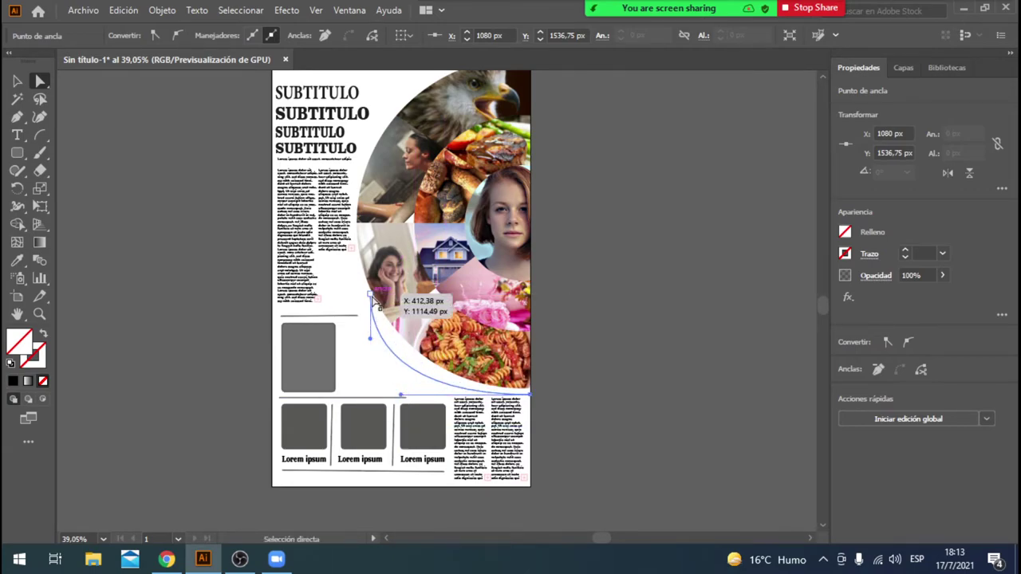
{"action": "left_click_drag", "start_coordinate": [370, 295], "coordinate": [363, 295]}
{"action": "left_click_drag", "start_coordinate": [363, 339], "coordinate": [382, 341]}
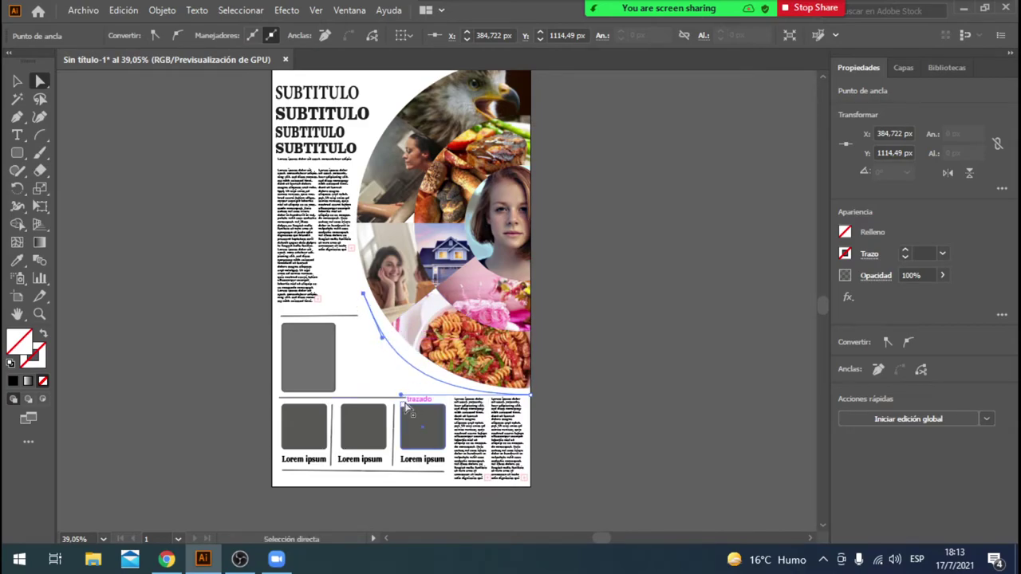
{"action": "mouse_move", "coordinate": [403, 399]}
{"action": "left_mouse_down"}
{"action": "mouse_move", "coordinate": [406, 413]}
{"action": "mouse_move", "coordinate": [398, 390]}
{"action": "left_mouse_up"}
{"action": "left_click", "coordinate": [647, 327]}
Step: Give the arc beside the collage a 3 pt stroke
{"action": "left_click", "coordinate": [406, 375]}
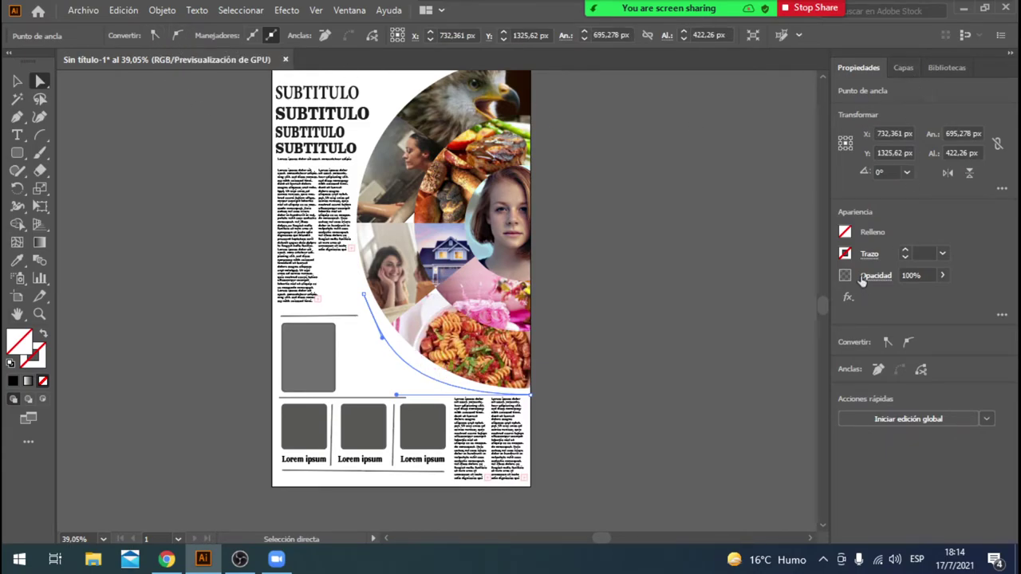
{"action": "left_click", "coordinate": [906, 251]}
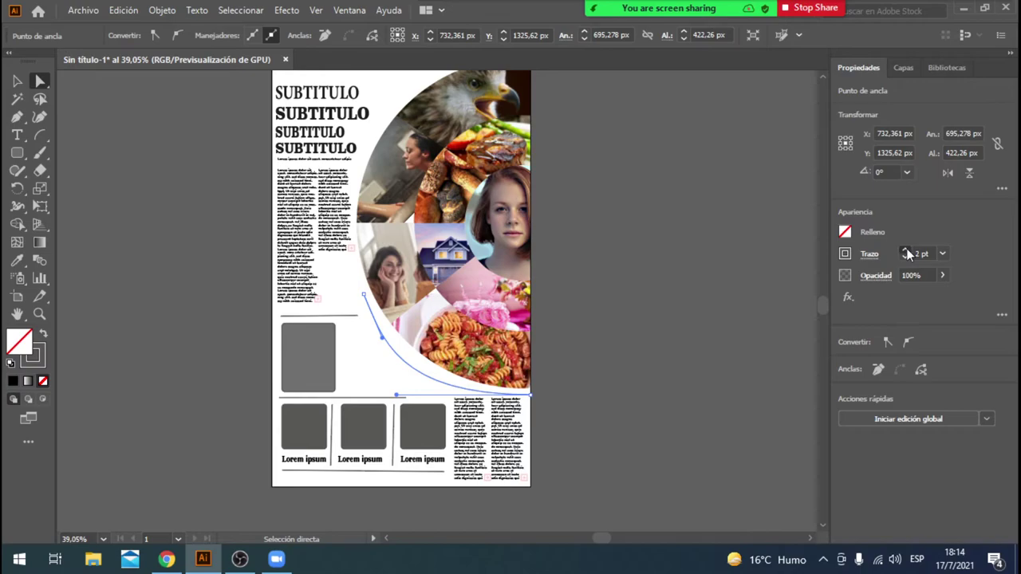
{"action": "left_click", "coordinate": [777, 298]}
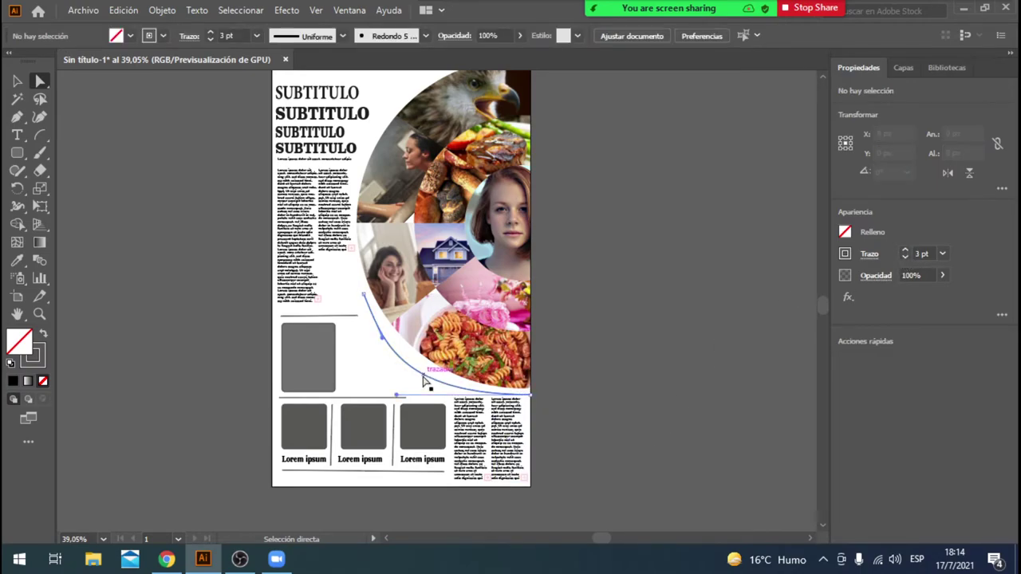
Step: Adjust the lower handle and the middle of the stroked arc to fit it closer to the collage's edge
{"action": "left_click", "coordinate": [425, 382]}
{"action": "left_click_drag", "start_coordinate": [397, 395], "coordinate": [402, 376]}
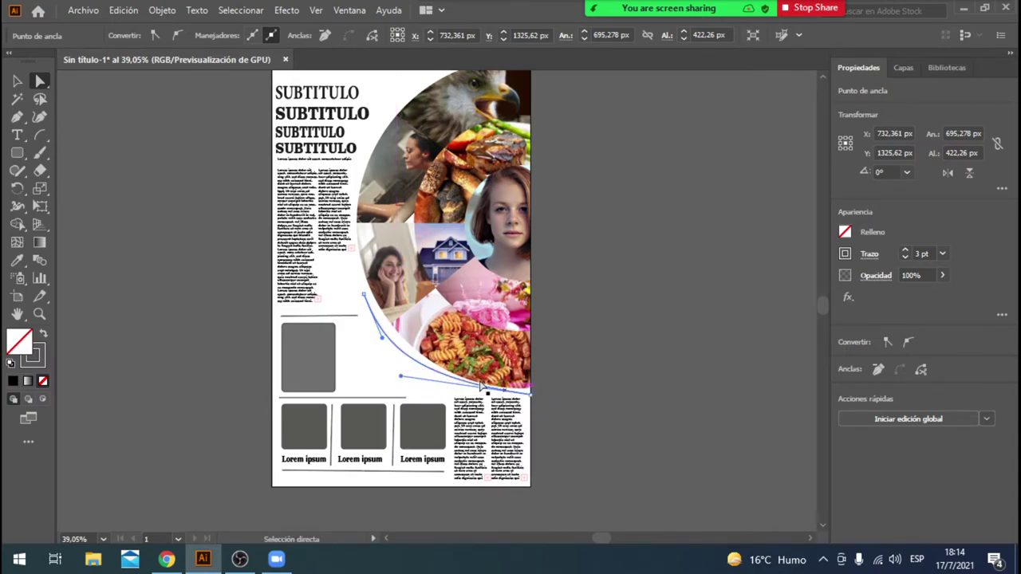
{"action": "left_click", "coordinate": [409, 379]}
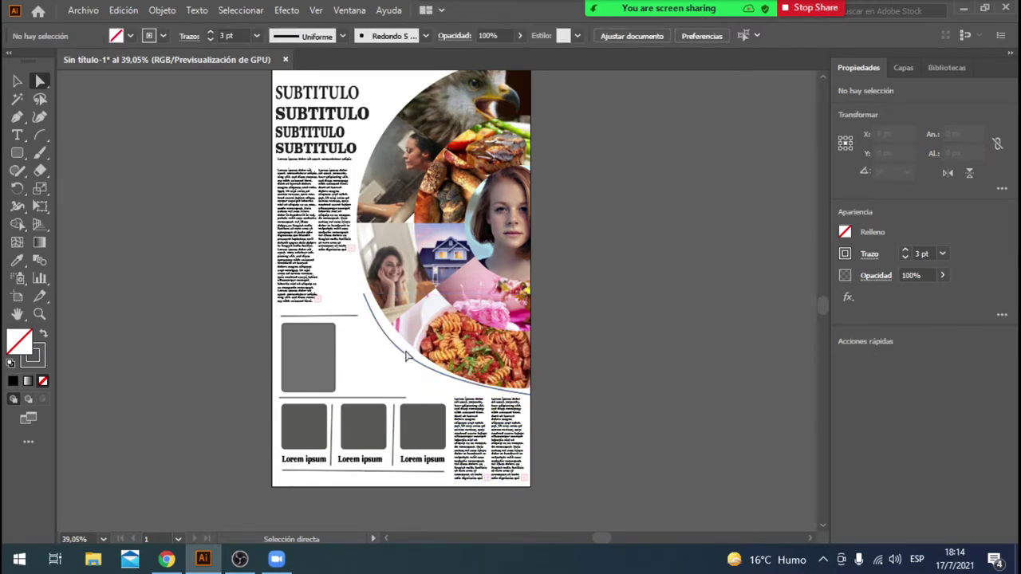
{"action": "left_click", "coordinate": [411, 359]}
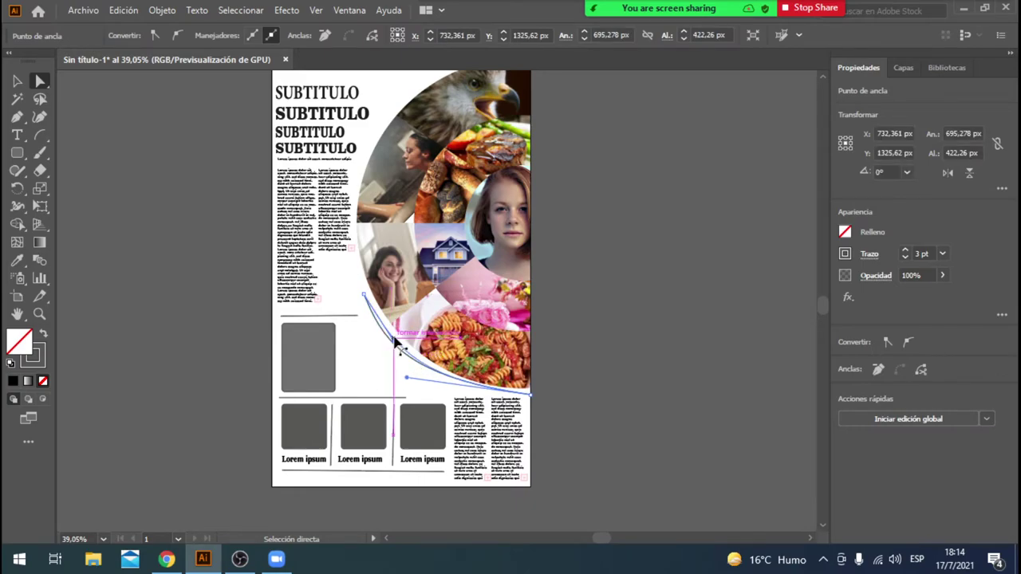
{"action": "left_click_drag", "start_coordinate": [408, 380], "coordinate": [409, 378]}
{"action": "left_click_drag", "start_coordinate": [538, 396], "coordinate": [504, 394]}
Step: Delete the whole arc beside the collage
{"action": "key", "text": "Delete"}
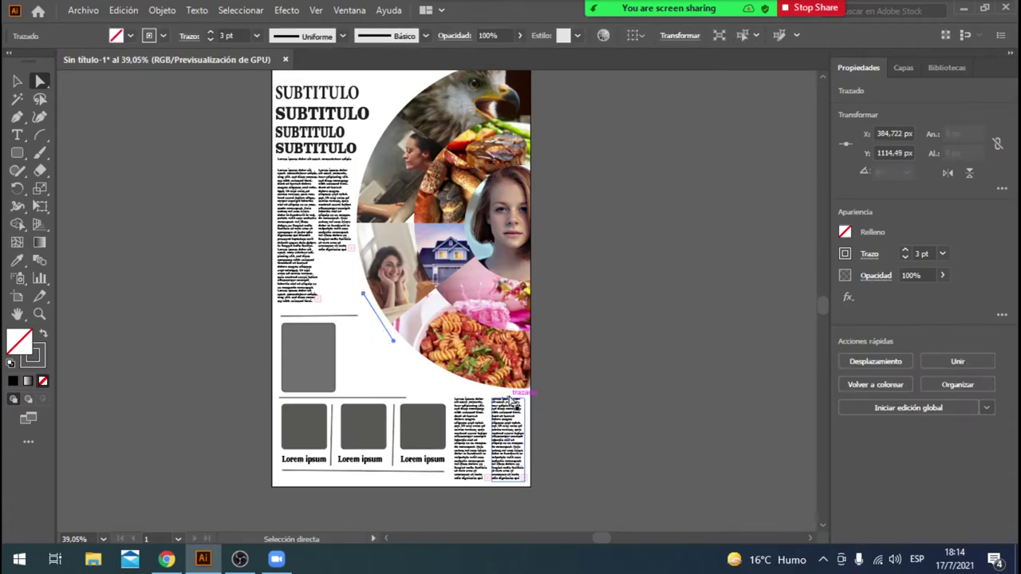
{"action": "key", "text": "v"}
{"action": "left_click", "coordinate": [307, 310]}
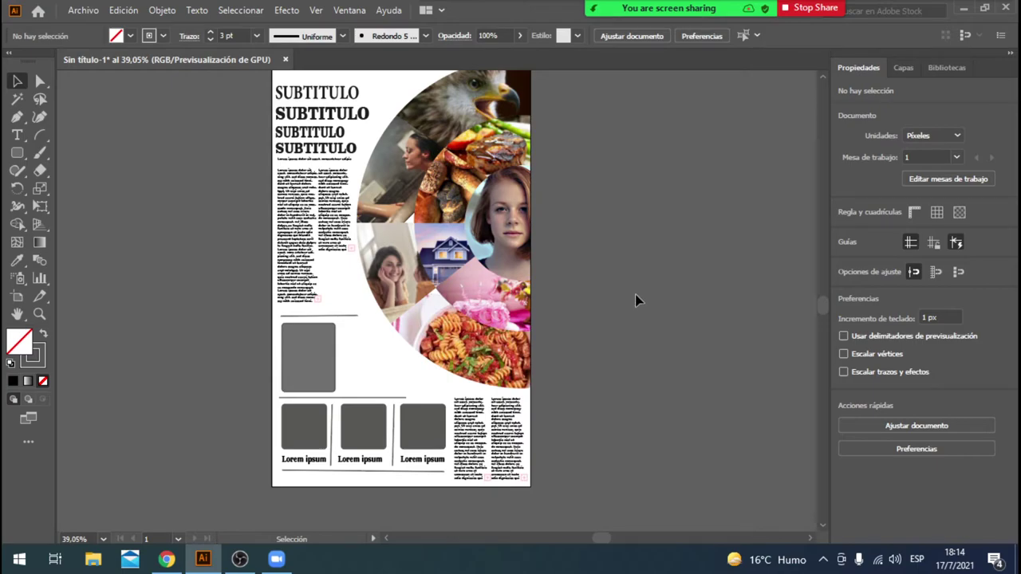
Step: Fill the first small square in the lower row with magenta
{"action": "left_click", "coordinate": [325, 428]}
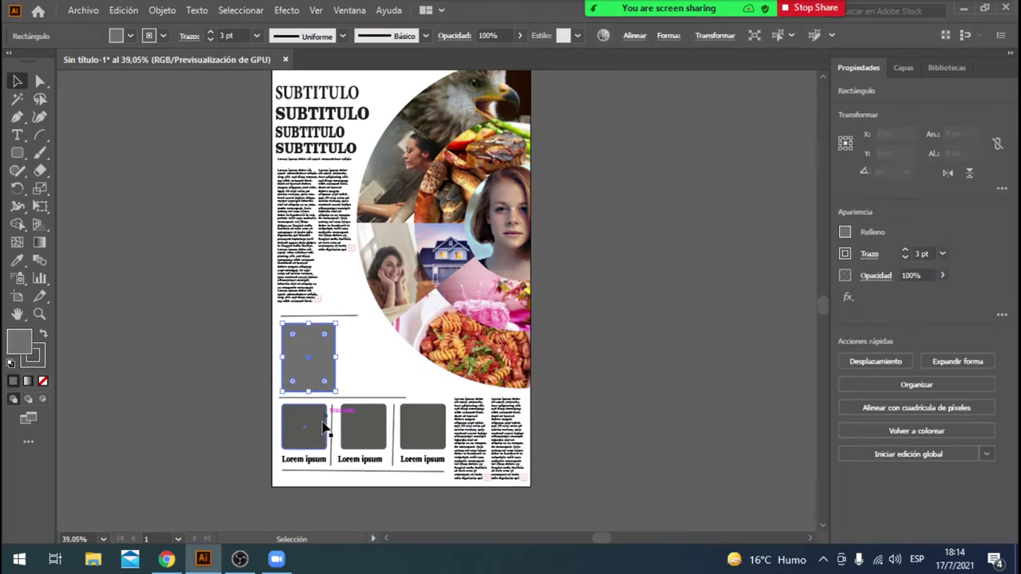
{"action": "left_click", "coordinate": [362, 427]}
{"action": "left_click", "coordinate": [423, 427]}
{"action": "left_click", "coordinate": [292, 424]}
{"action": "left_click", "coordinate": [302, 371]}
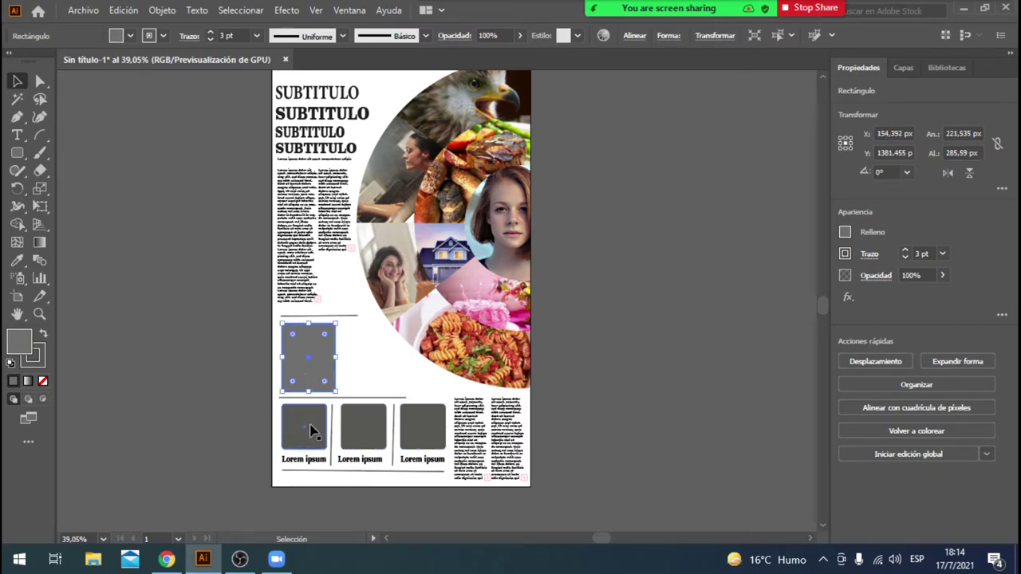
{"action": "left_click", "coordinate": [129, 36]}
{"action": "left_click", "coordinate": [107, 63]}
{"action": "left_click", "coordinate": [370, 448]}
{"action": "double_click", "coordinate": [372, 447]}
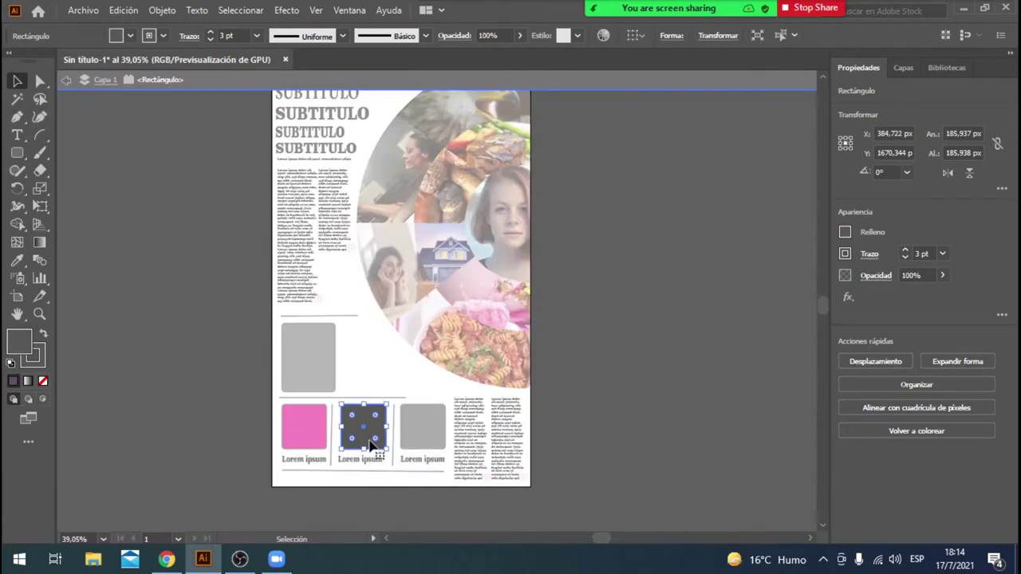
{"action": "left_click", "coordinate": [65, 80]}
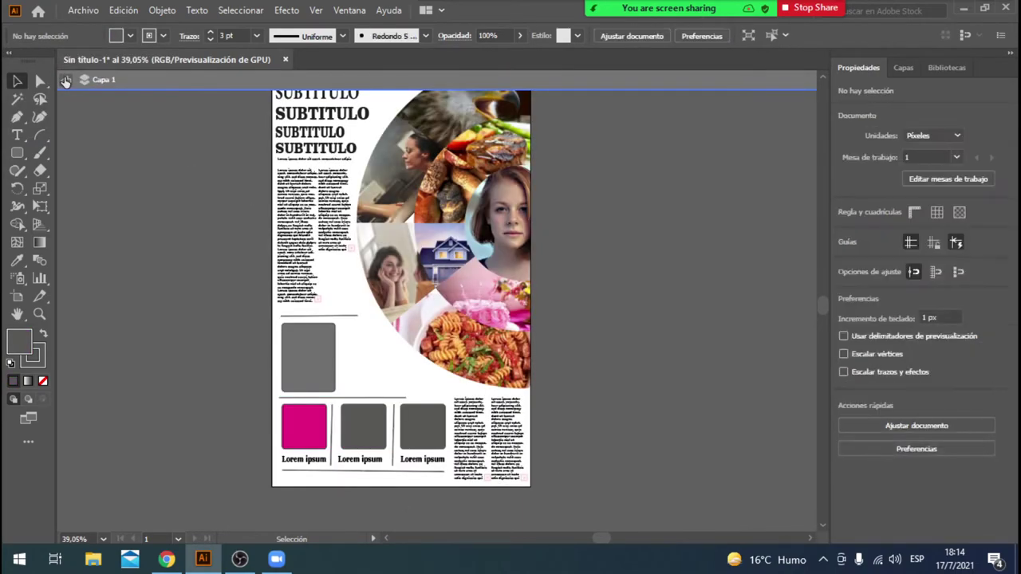
{"action": "left_click", "coordinate": [367, 443]}
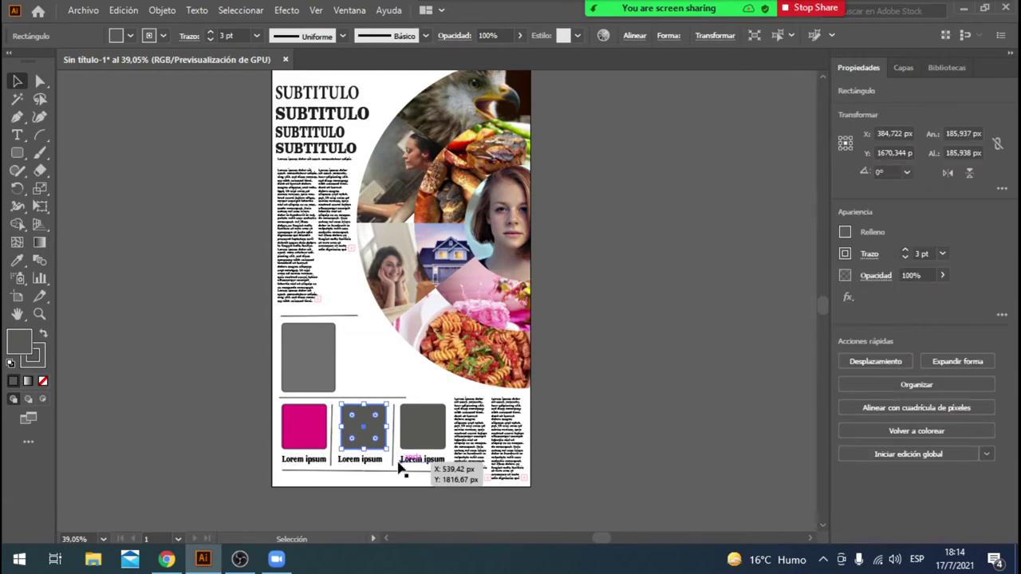
Step: Straighten the divider between the second and third small squares to about 267 px high, and delete the divider between the first two
{"action": "left_click", "coordinate": [393, 471]}
{"action": "left_click_drag", "start_coordinate": [392, 471], "coordinate": [393, 471]}
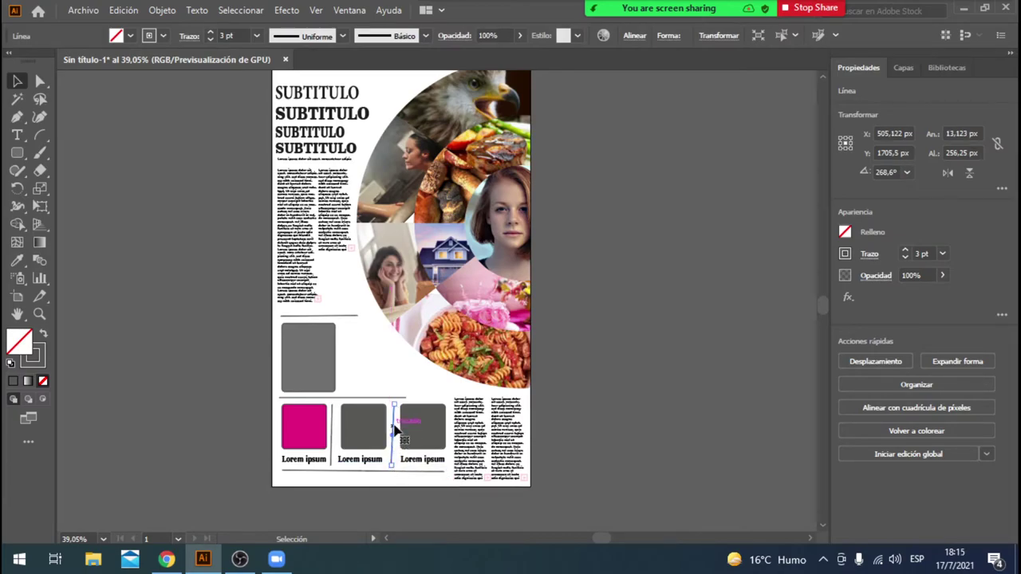
{"action": "left_click_drag", "start_coordinate": [397, 408], "coordinate": [395, 406]}
{"action": "left_click_drag", "start_coordinate": [392, 472], "coordinate": [396, 473]}
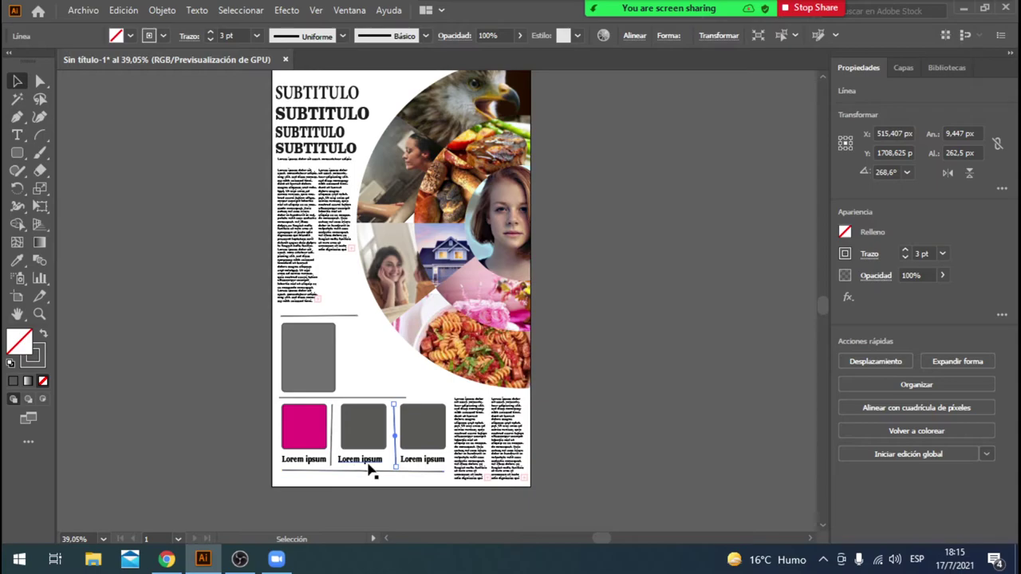
{"action": "left_click_drag", "start_coordinate": [396, 456], "coordinate": [194, 358]}
{"action": "left_click_drag", "start_coordinate": [191, 359], "coordinate": [195, 358]}
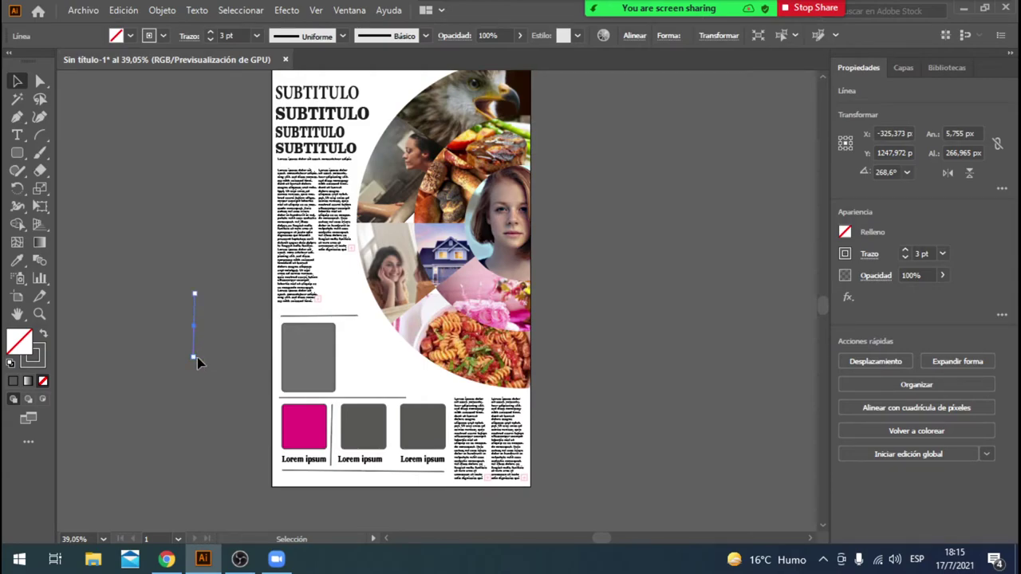
{"action": "left_click_drag", "start_coordinate": [196, 313], "coordinate": [390, 428]}
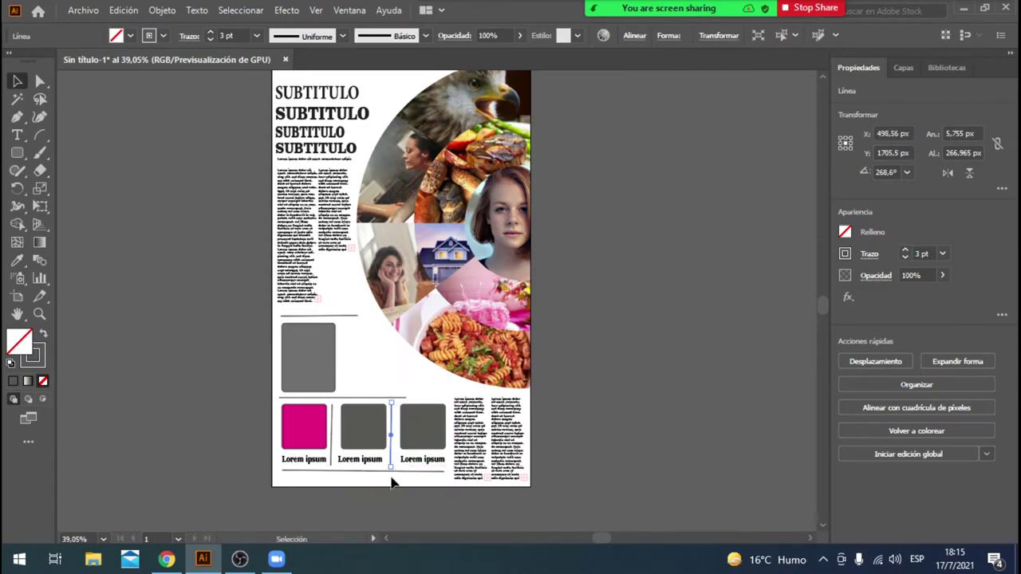
{"action": "left_click", "coordinate": [340, 453]}
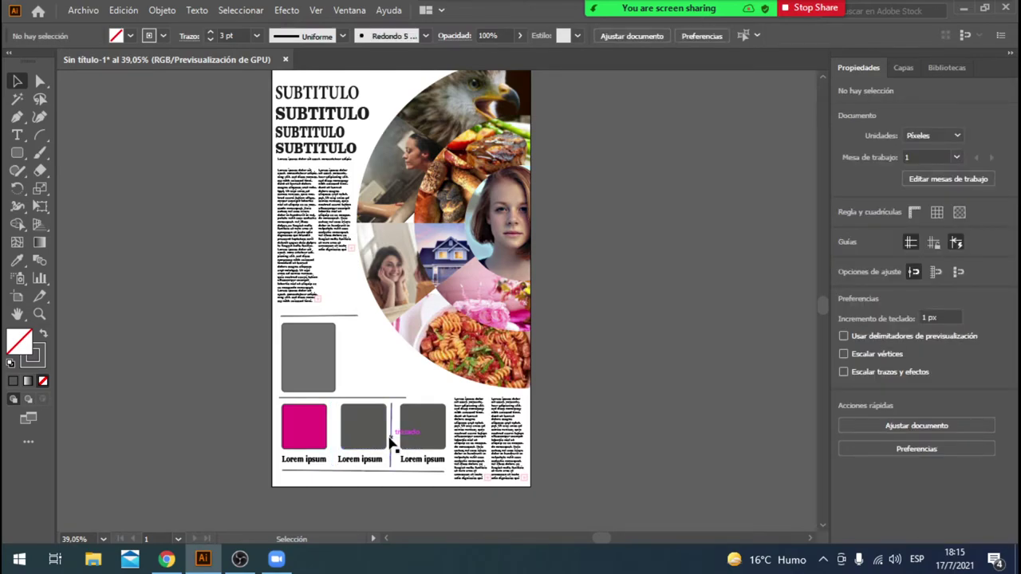
Step: Try to place the straightened divider between the first and second small squares
{"action": "left_click_drag", "start_coordinate": [392, 443], "coordinate": [332, 451]}
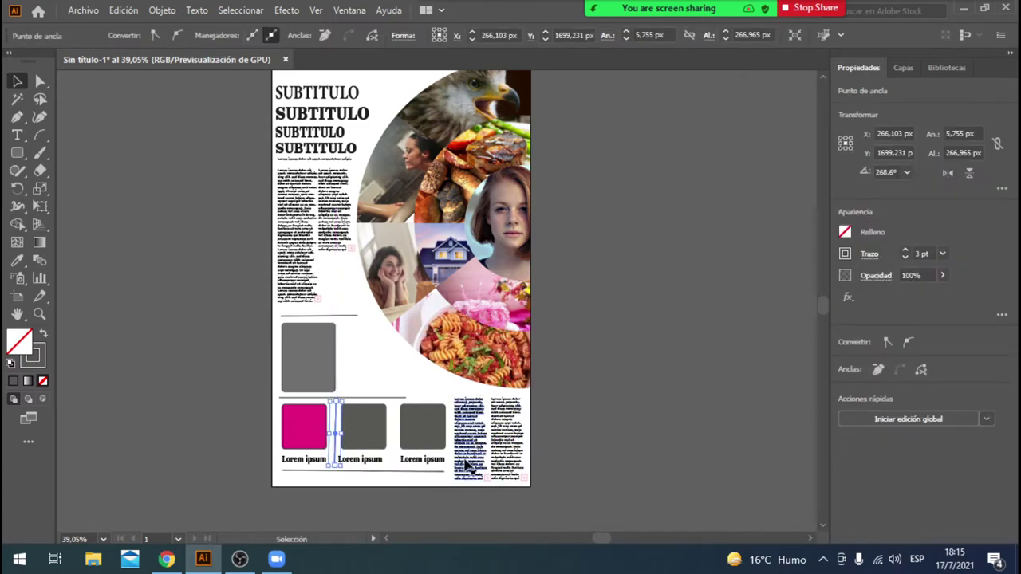
{"action": "key", "text": "a"}
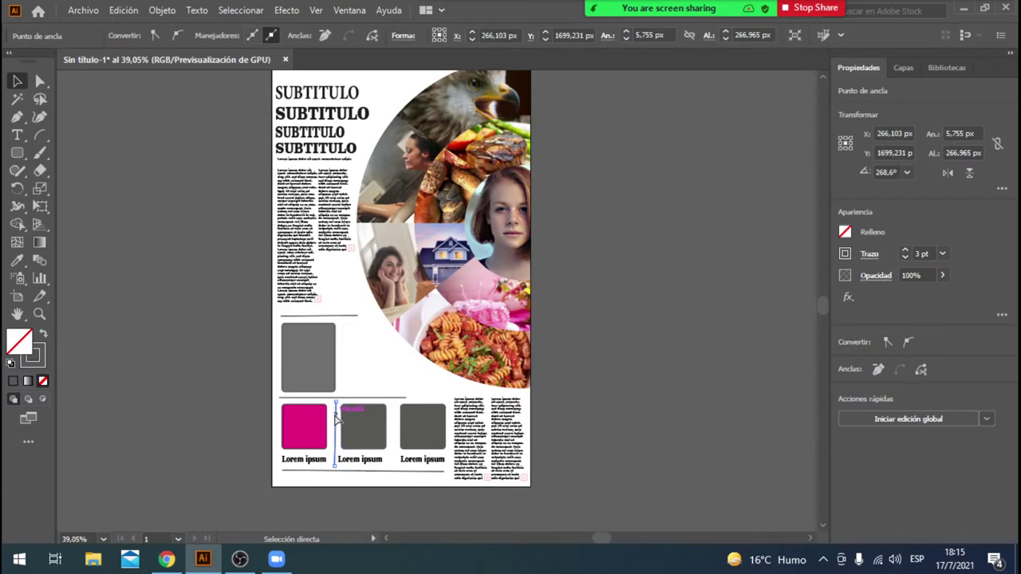
{"action": "key", "text": "v"}
{"action": "left_click_drag", "start_coordinate": [337, 426], "coordinate": [392, 472]}
{"action": "left_click", "coordinate": [576, 378]}
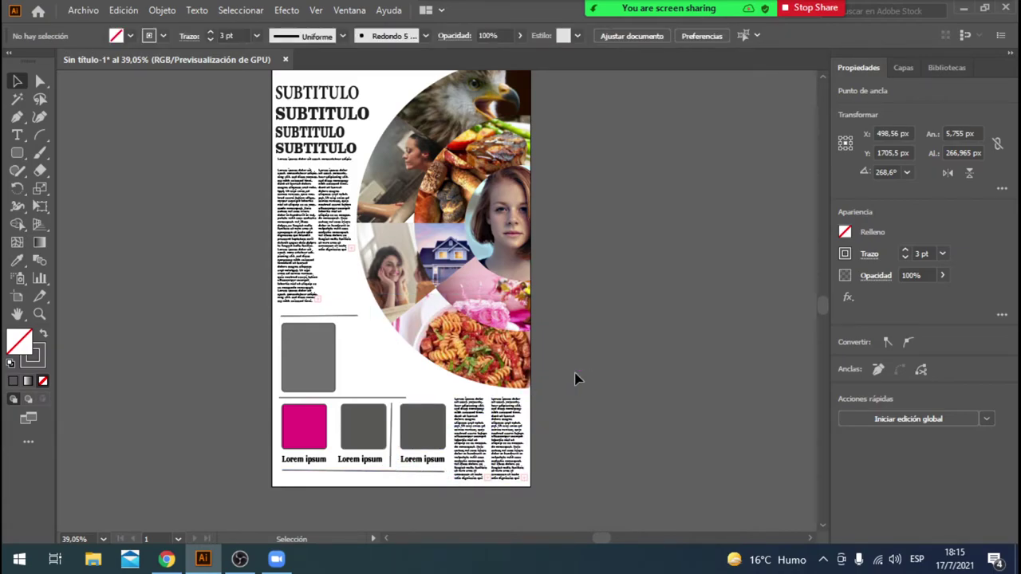
Step: Remove the stroke from the magenta square
{"action": "left_click", "coordinate": [360, 426]}
{"action": "left_click", "coordinate": [308, 428]}
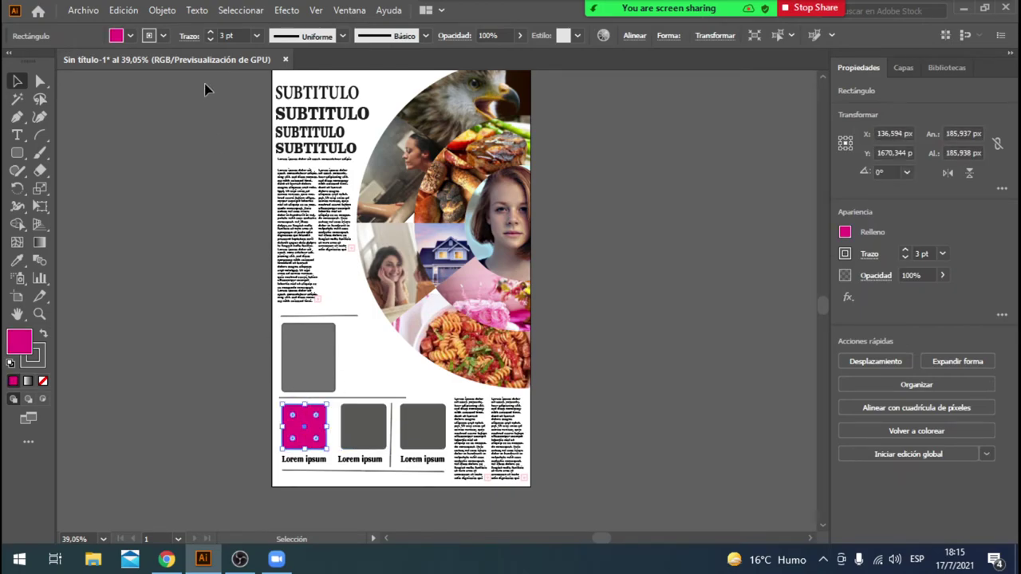
{"action": "left_click", "coordinate": [163, 36]}
{"action": "left_click", "coordinate": [11, 64]}
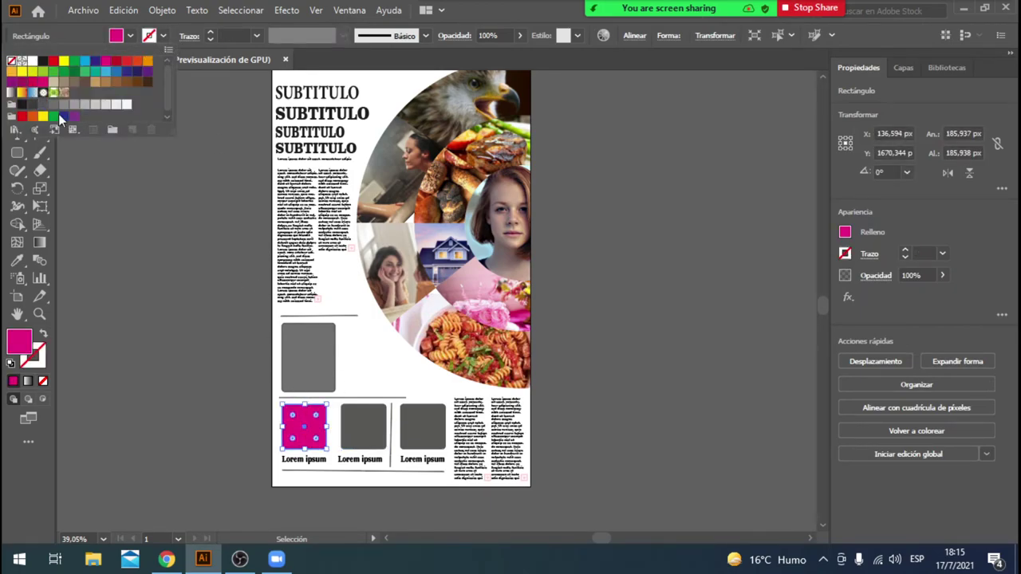
Step: Duplicate the straightened divider into the gap between the magenta square and the middle square
{"action": "left_click", "coordinate": [380, 441]}
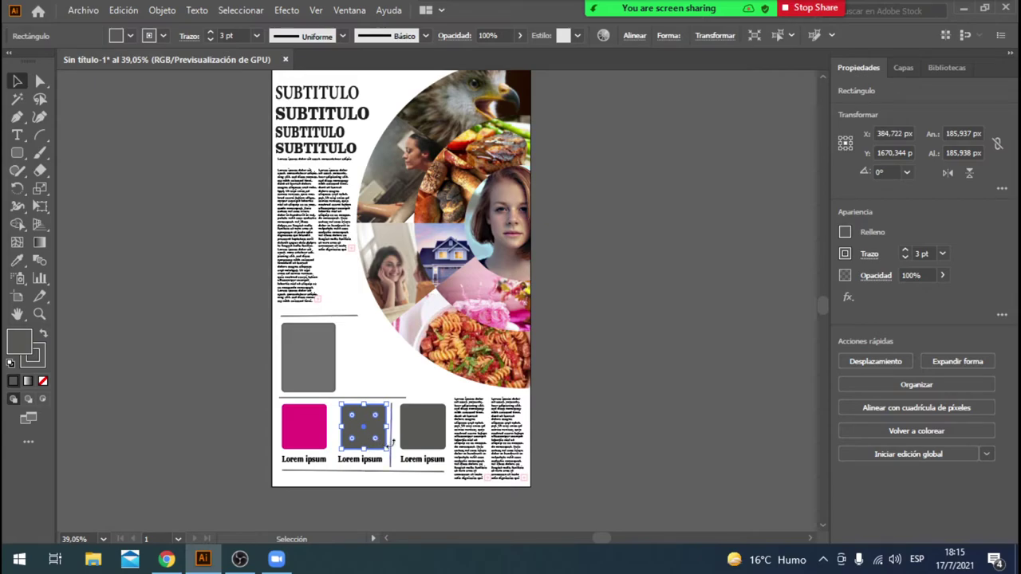
{"action": "left_click", "coordinate": [391, 453]}
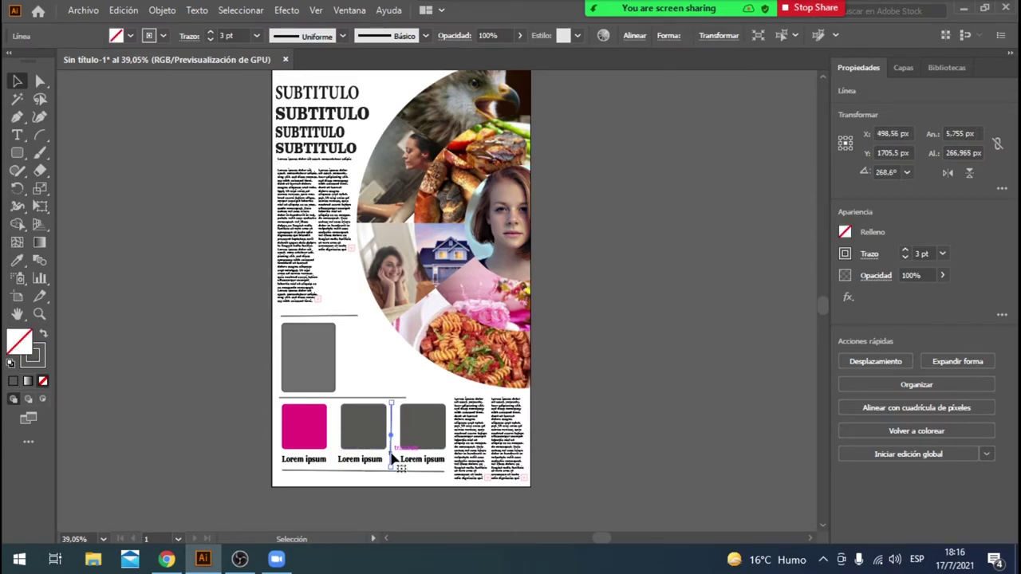
{"action": "left_click_drag", "start_coordinate": [393, 458], "coordinate": [333, 461]}
{"action": "left_click", "coordinate": [391, 464]}
{"action": "left_click", "coordinate": [652, 433]}
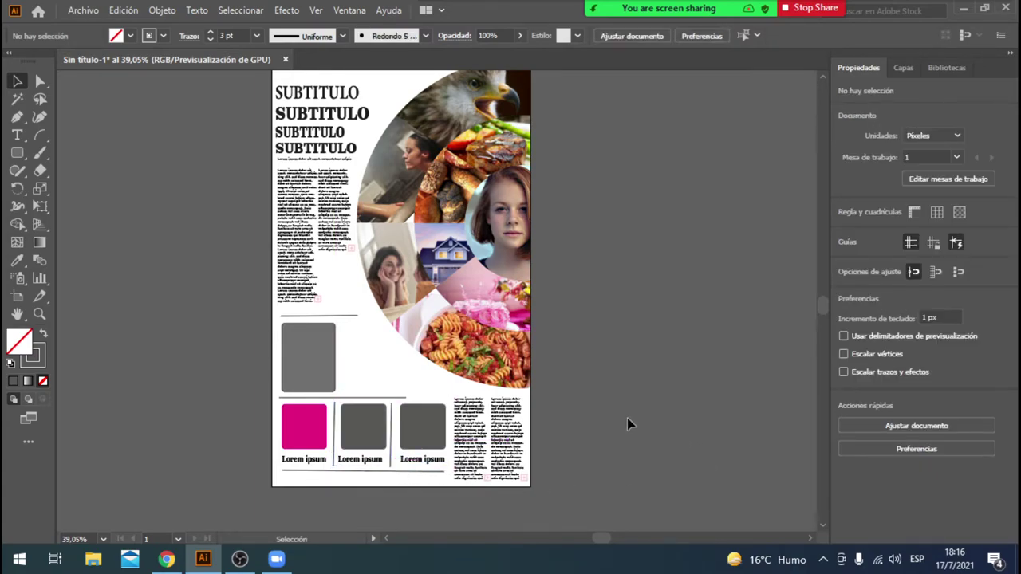
{"action": "left_click", "coordinate": [375, 424]}
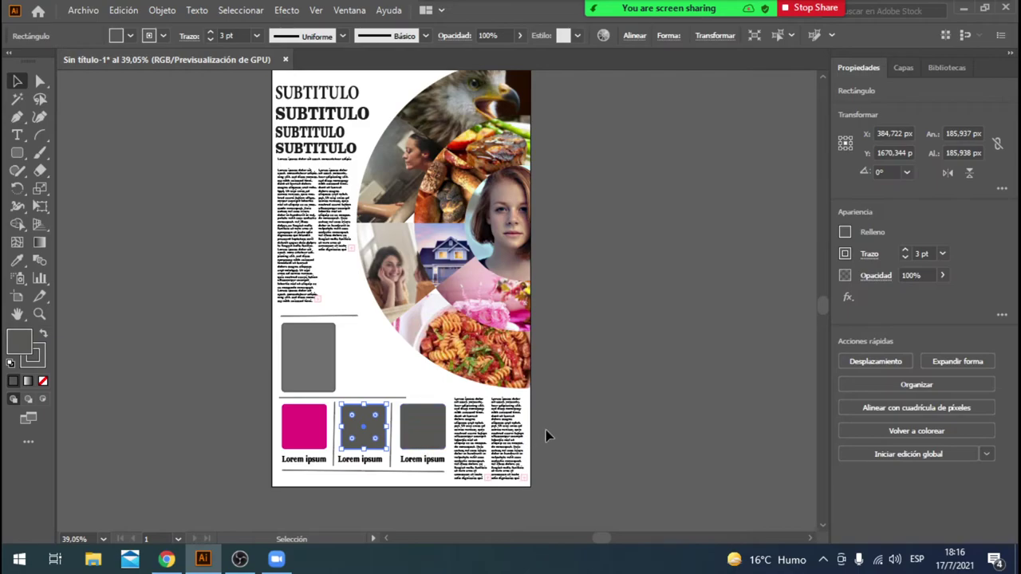
{"action": "left_click", "coordinate": [392, 468]}
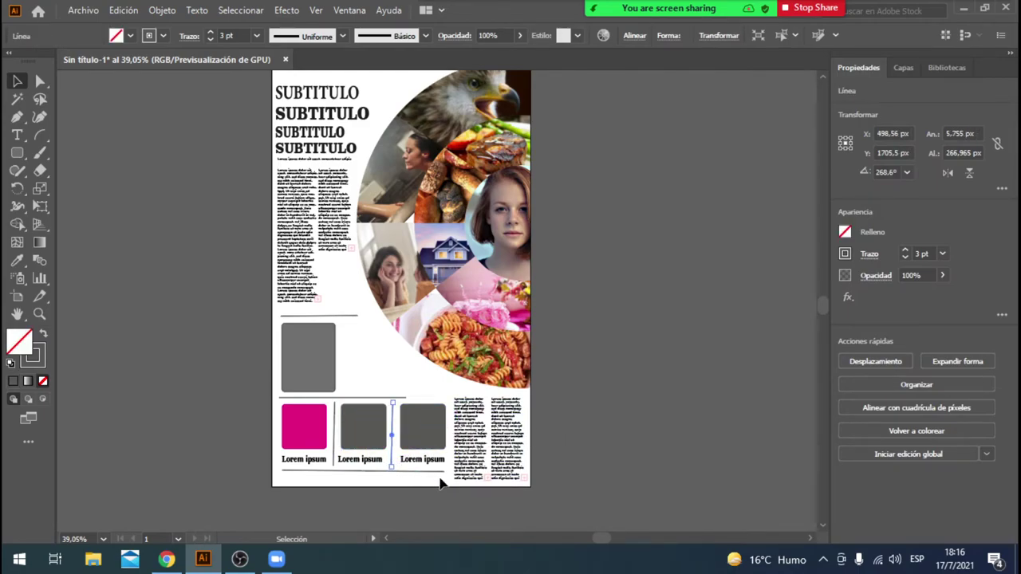
{"action": "left_click", "coordinate": [629, 407]}
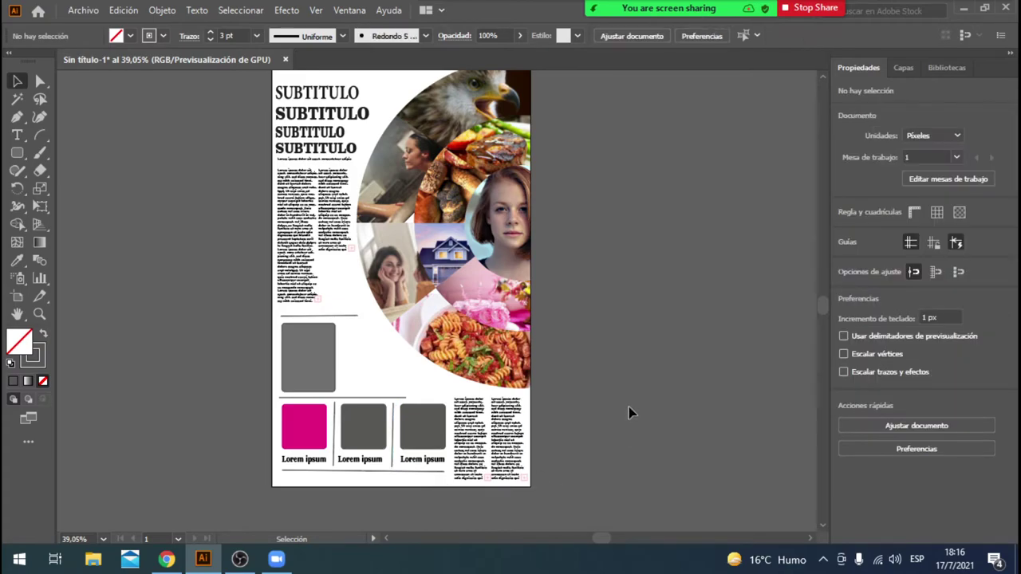
Step: Fill the middle small square with blue and remove its stroke
{"action": "left_click", "coordinate": [366, 427]}
{"action": "left_click", "coordinate": [131, 37]}
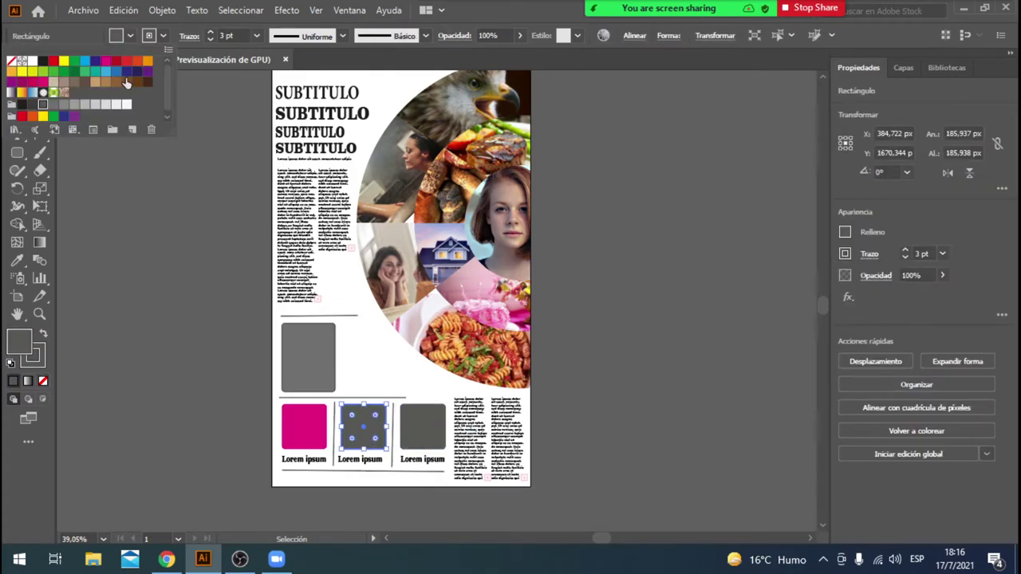
{"action": "left_click", "coordinate": [118, 69]}
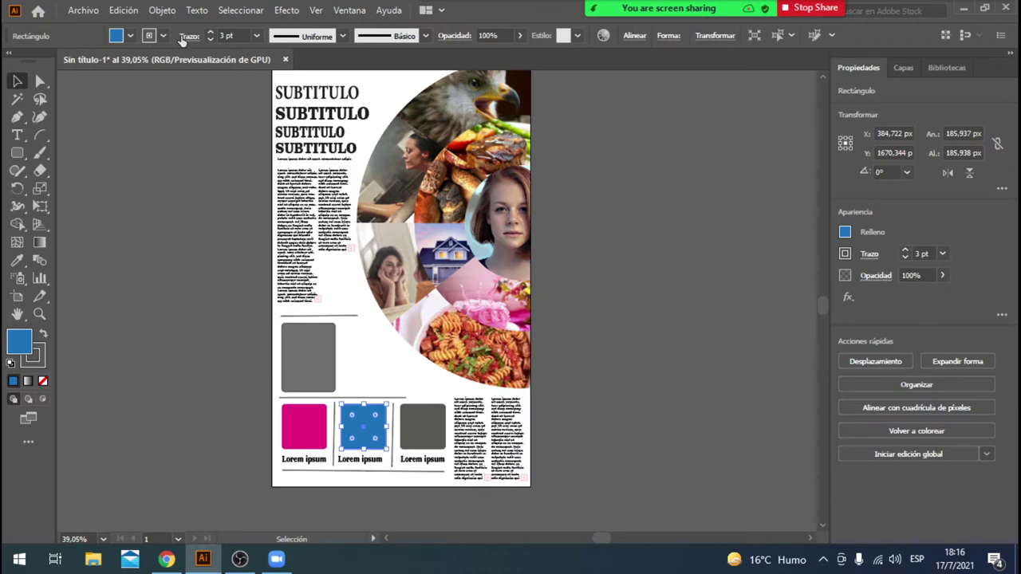
{"action": "left_click", "coordinate": [164, 35]}
{"action": "left_click", "coordinate": [11, 62]}
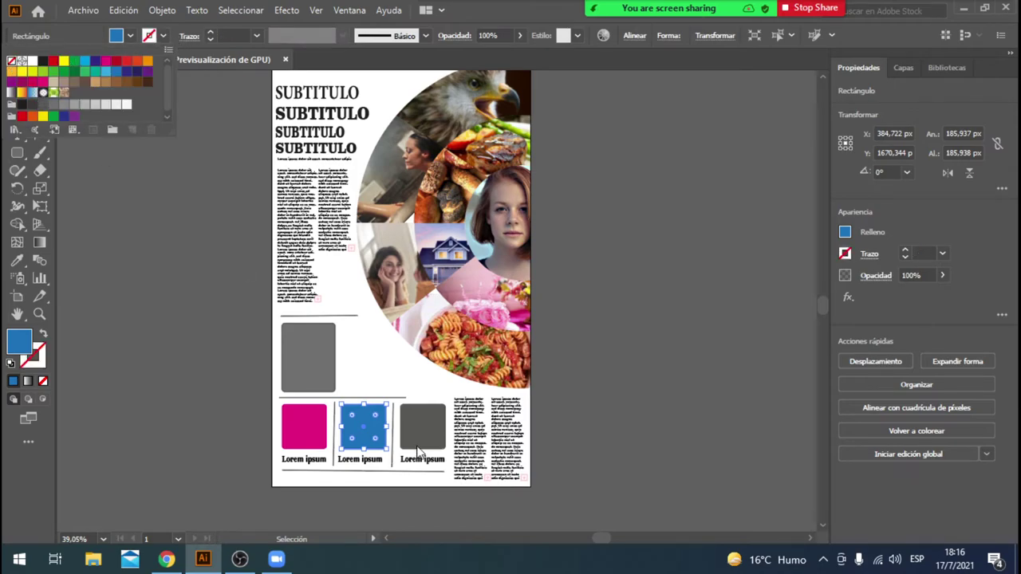
Step: Fill the third small square with brown and remove its stroke
{"action": "left_click", "coordinate": [420, 451]}
{"action": "left_click", "coordinate": [421, 435]}
{"action": "left_click", "coordinate": [131, 36]}
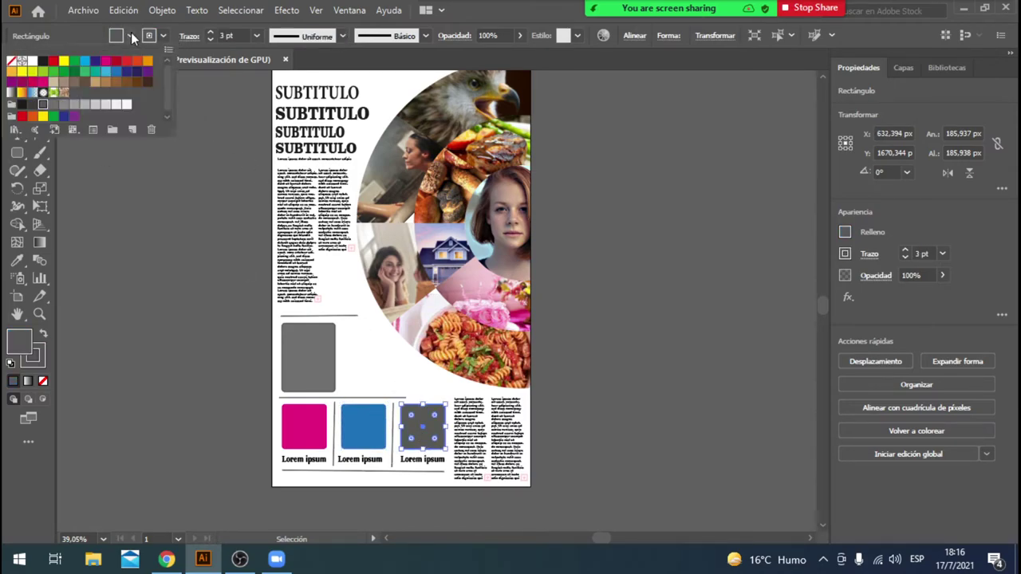
{"action": "left_click", "coordinate": [104, 62]}
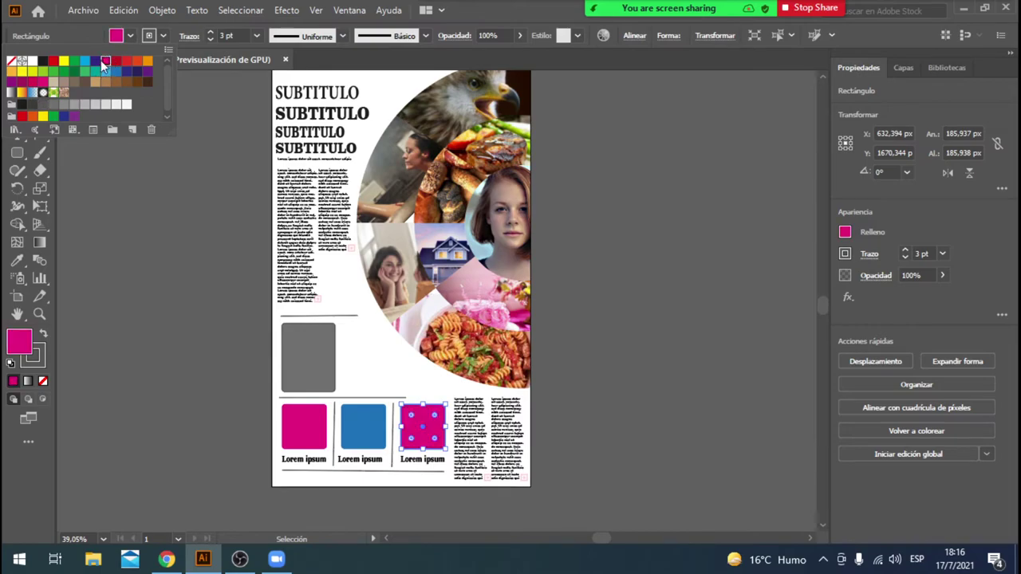
{"action": "left_click", "coordinate": [163, 36]}
{"action": "left_click", "coordinate": [13, 69]}
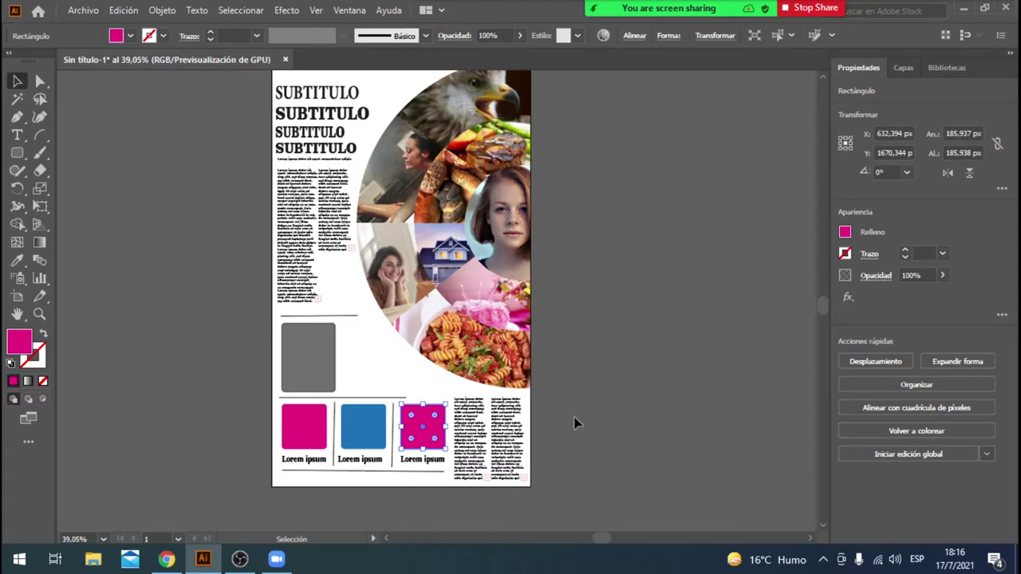
{"action": "left_click", "coordinate": [130, 36]}
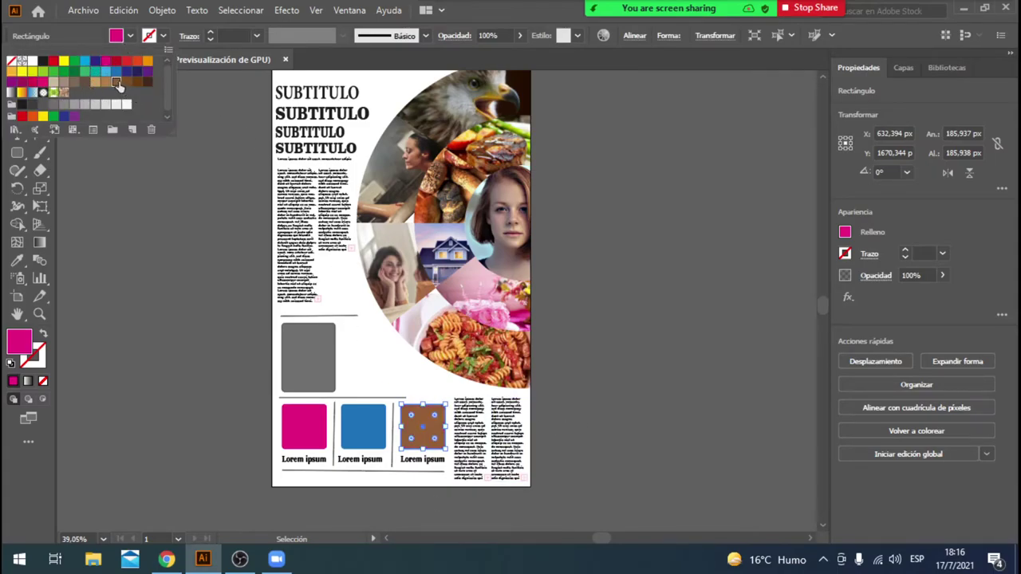
{"action": "left_click", "coordinate": [117, 83]}
Step: Fill the large rectangle above the small squares with near-black and remove its stroke
{"action": "left_click", "coordinate": [307, 365]}
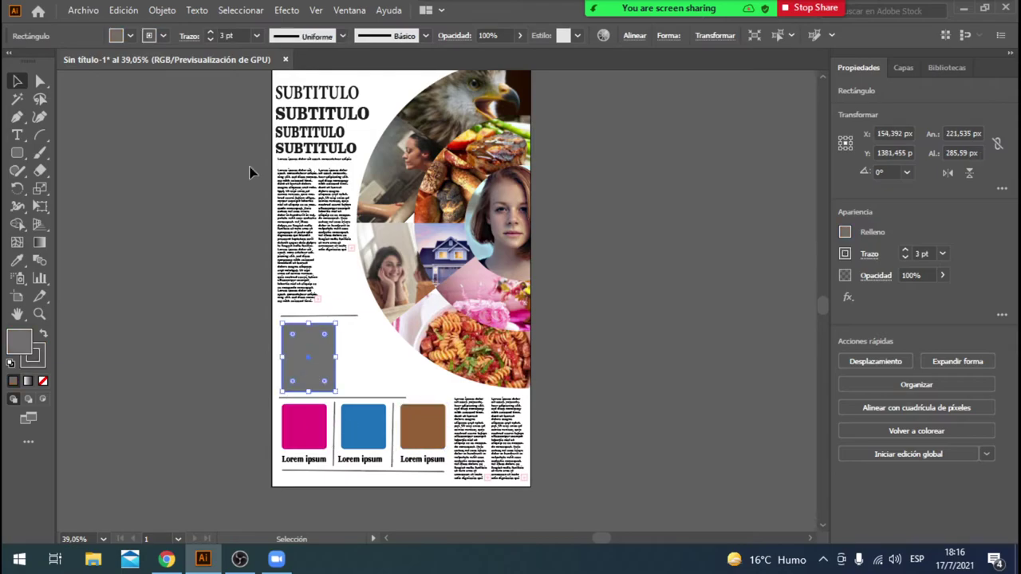
{"action": "left_click", "coordinate": [131, 36]}
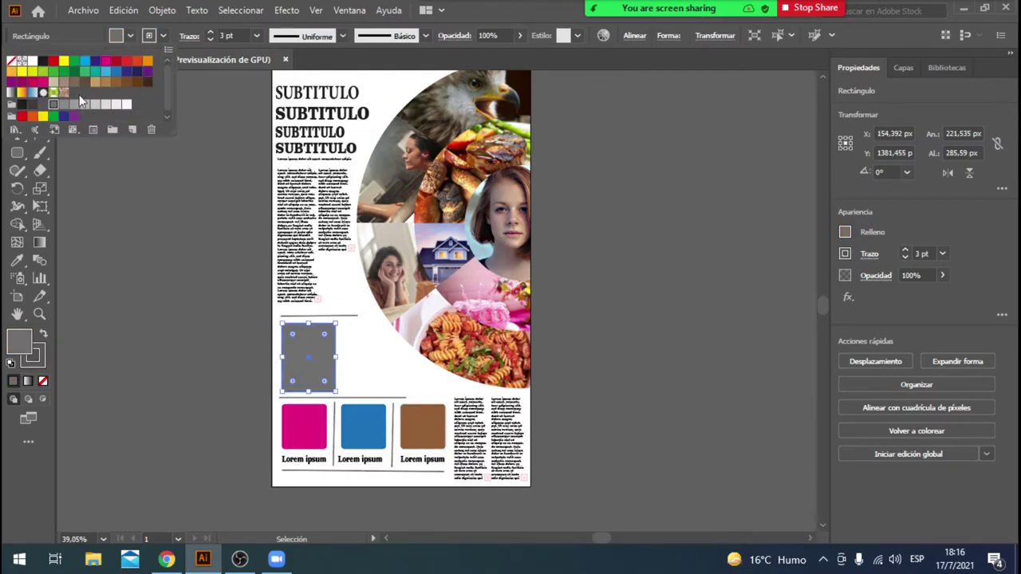
{"action": "left_click", "coordinate": [23, 105]}
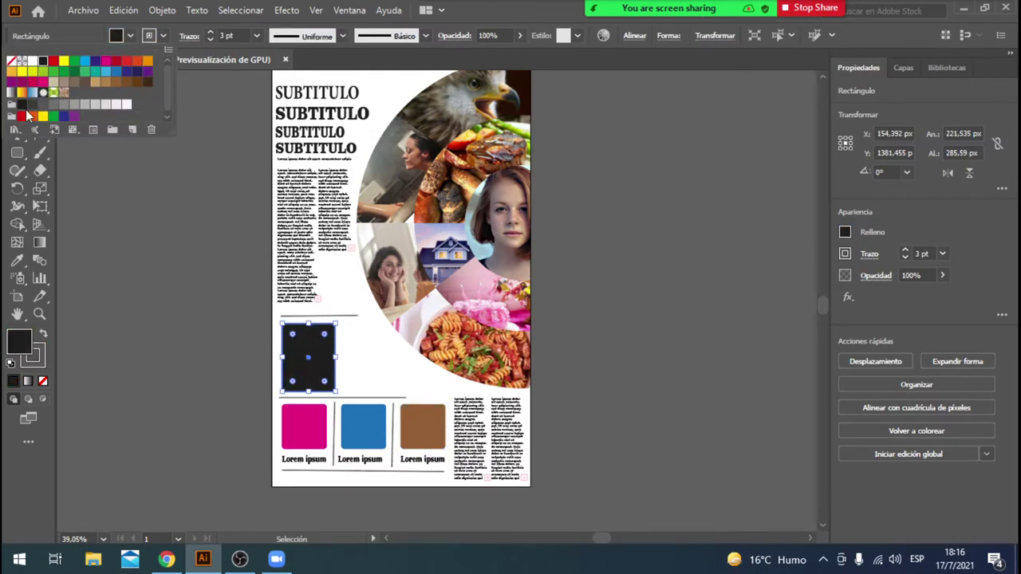
{"action": "left_click", "coordinate": [163, 35]}
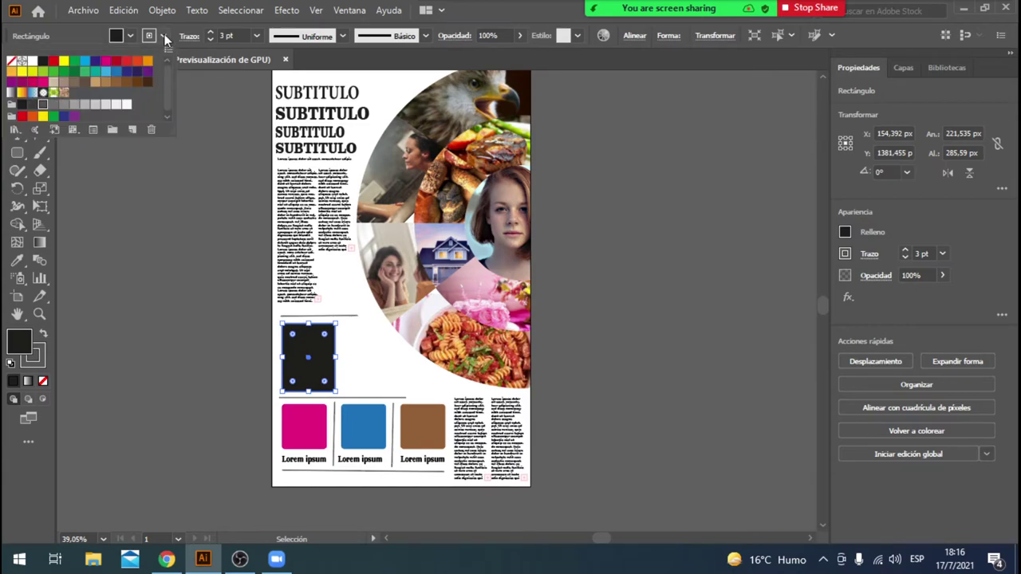
{"action": "left_click", "coordinate": [11, 61]}
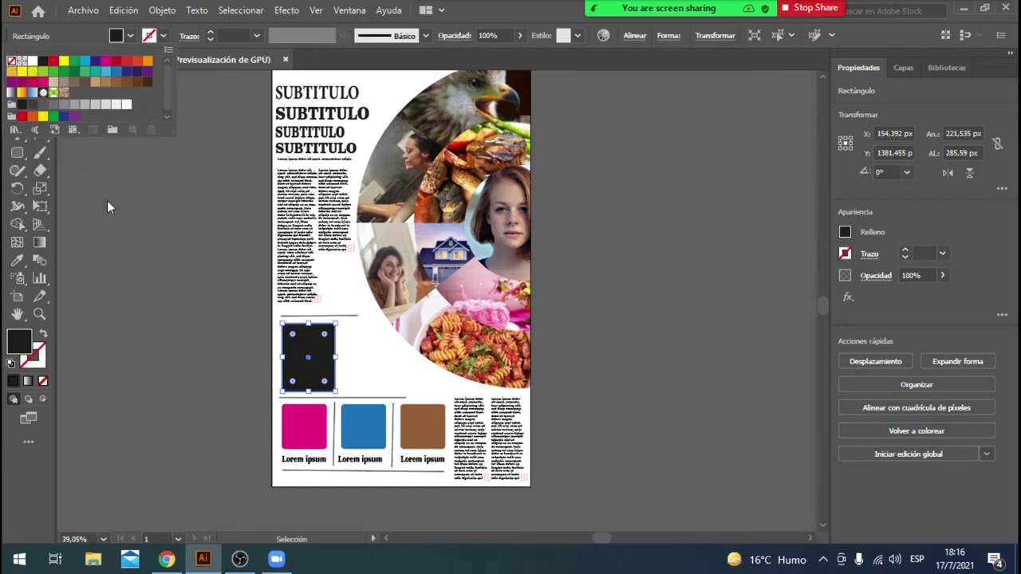
Step: Stack two copies of the "Lorem ipsum" caption beside the upper part of the near-black rectangle
{"action": "left_click", "coordinate": [355, 349]}
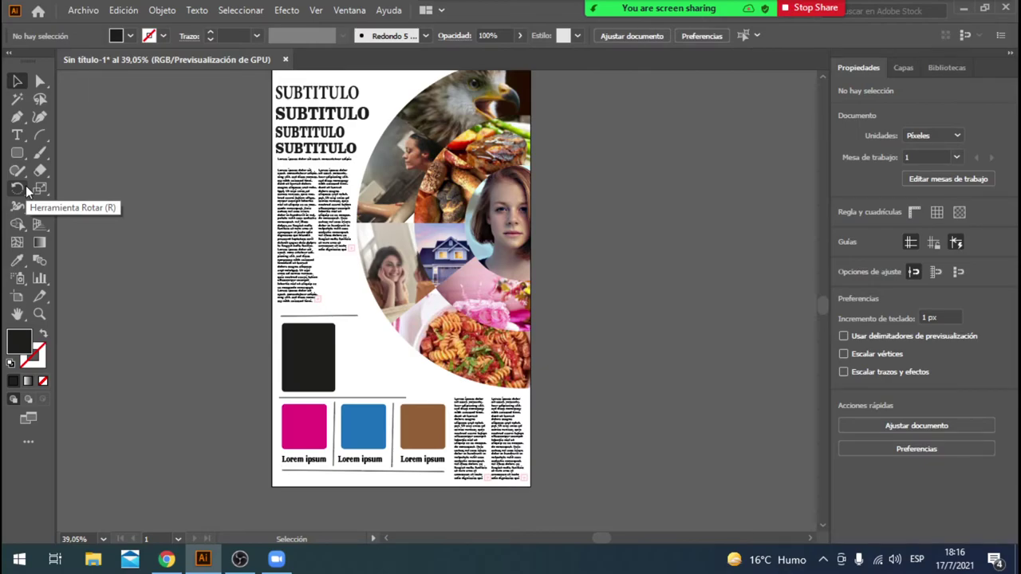
{"action": "left_click", "coordinate": [319, 465]}
{"action": "left_click_drag", "start_coordinate": [318, 465], "coordinate": [372, 347]}
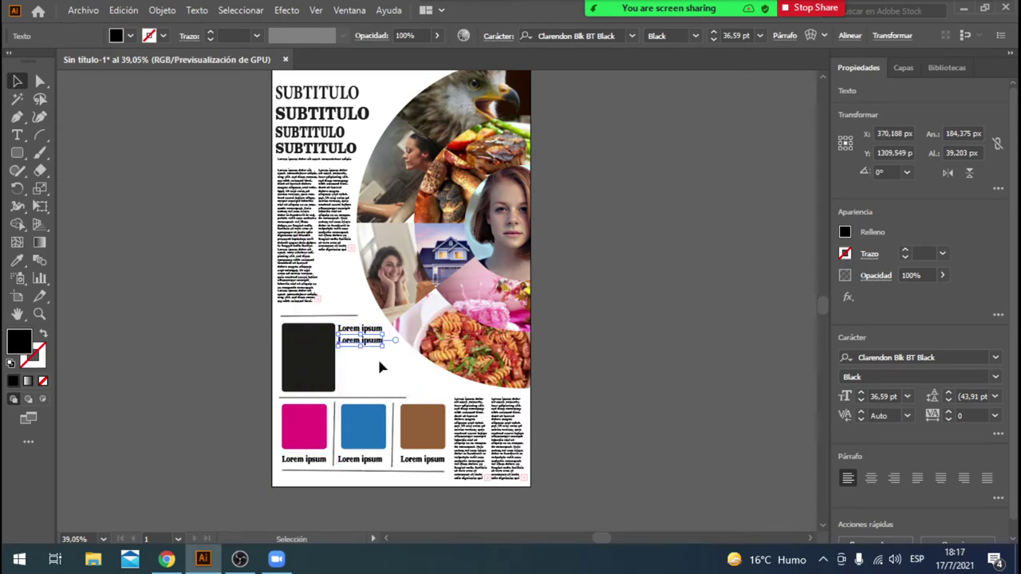
Step: Add a 12 pt placeholder text box of about 187.5 × 175 px under the stacked captions and nudge it left to line up with them
{"action": "left_click", "coordinate": [19, 137]}
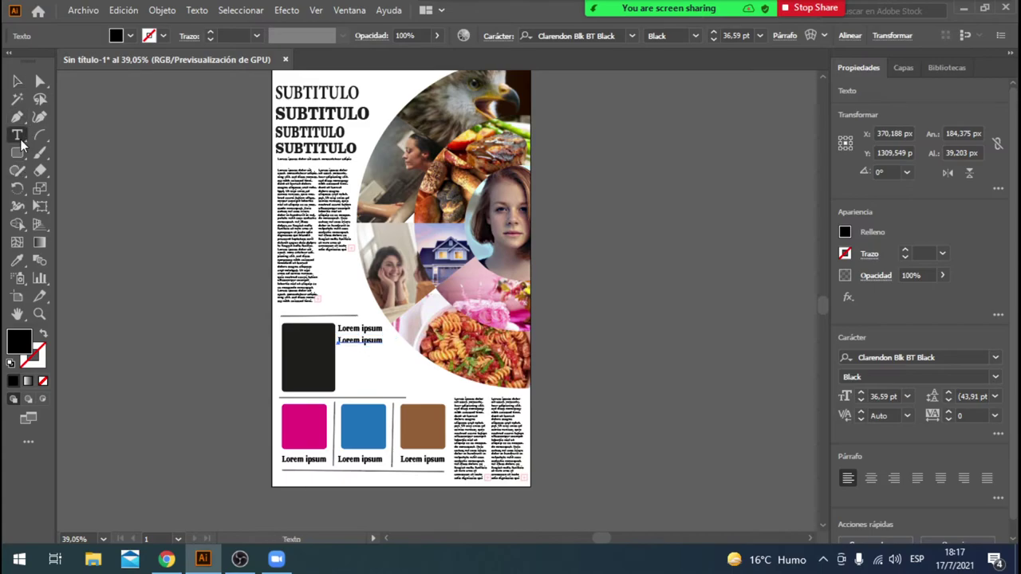
{"action": "left_click_drag", "start_coordinate": [341, 349], "coordinate": [386, 394]}
{"action": "left_click", "coordinate": [16, 82]}
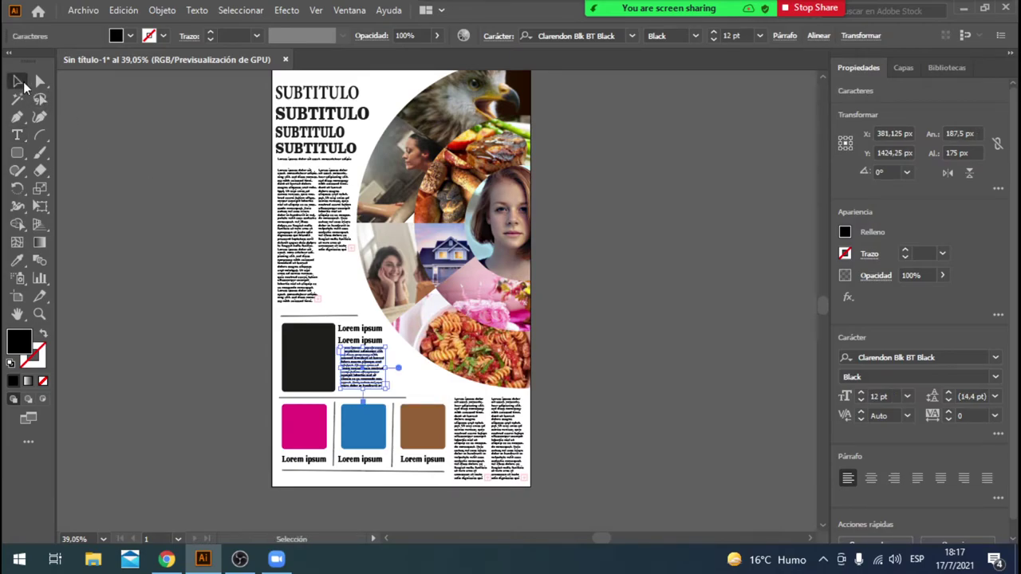
{"action": "key", "text": "Left"}
{"action": "key", "text": "Left"}
{"action": "key", "text": "Left"}
{"action": "key", "text": "Left"}
{"action": "key", "text": "Left"}
{"action": "key", "text": "Left"}
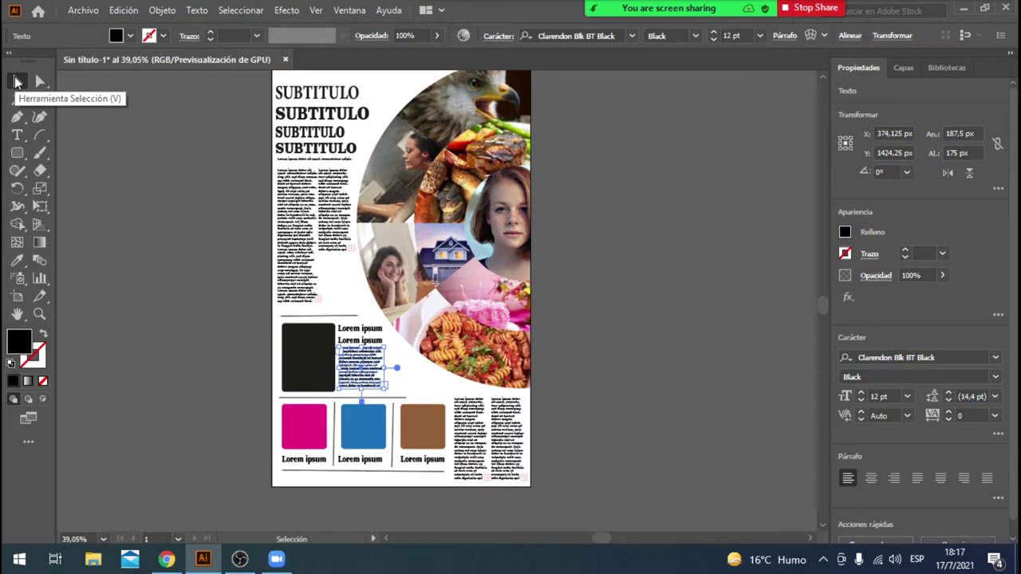
Step: Duplicate a "Lorem ipsum" caption into the space beneath the second text column under the subtitles
{"action": "left_click", "coordinate": [629, 293]}
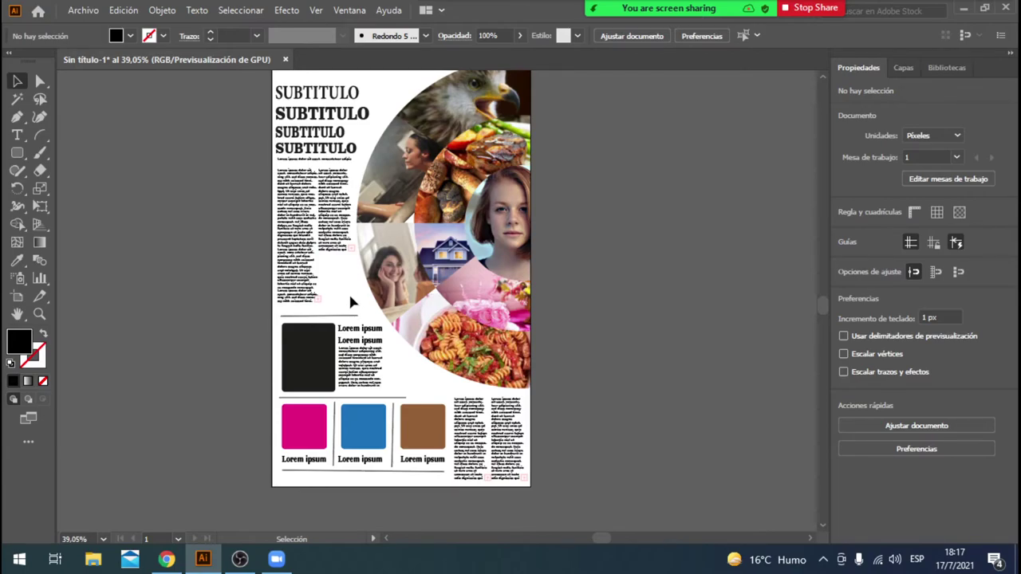
{"action": "left_click_drag", "start_coordinate": [293, 461], "coordinate": [355, 268]}
{"action": "left_click", "coordinate": [595, 286]}
Step: Add a single line of 12 pt placeholder text about 662 px wide beneath the bottom divider
{"action": "left_click", "coordinate": [17, 134]}
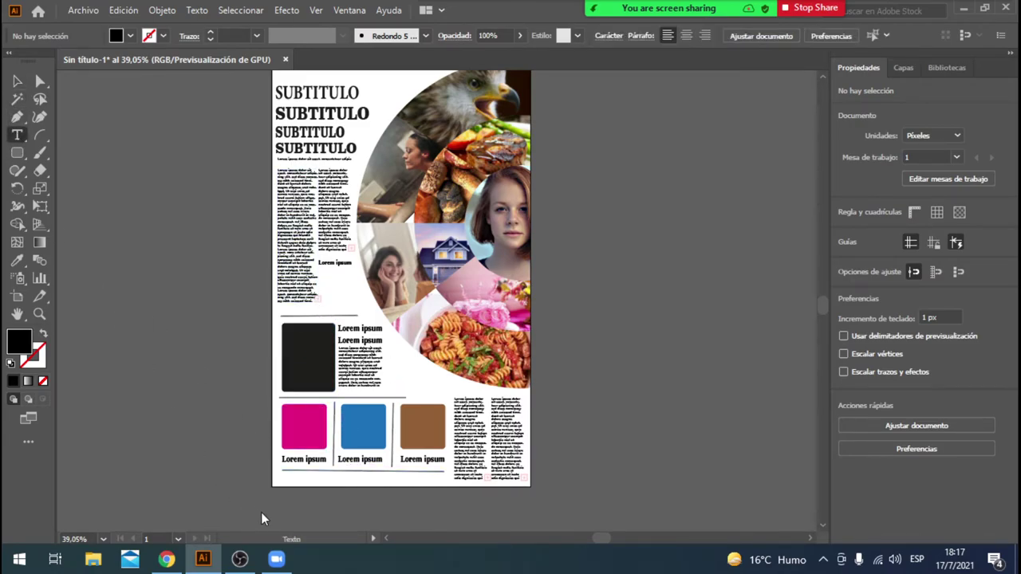
{"action": "left_click_drag", "start_coordinate": [292, 484], "coordinate": [453, 484]}
{"action": "left_click", "coordinate": [16, 80]}
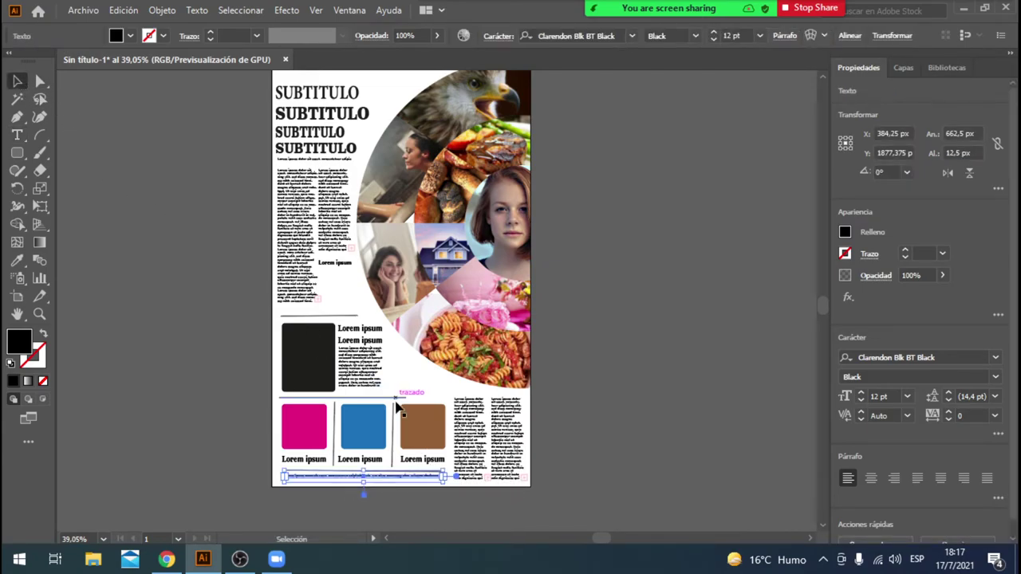
{"action": "left_click", "coordinate": [338, 435]}
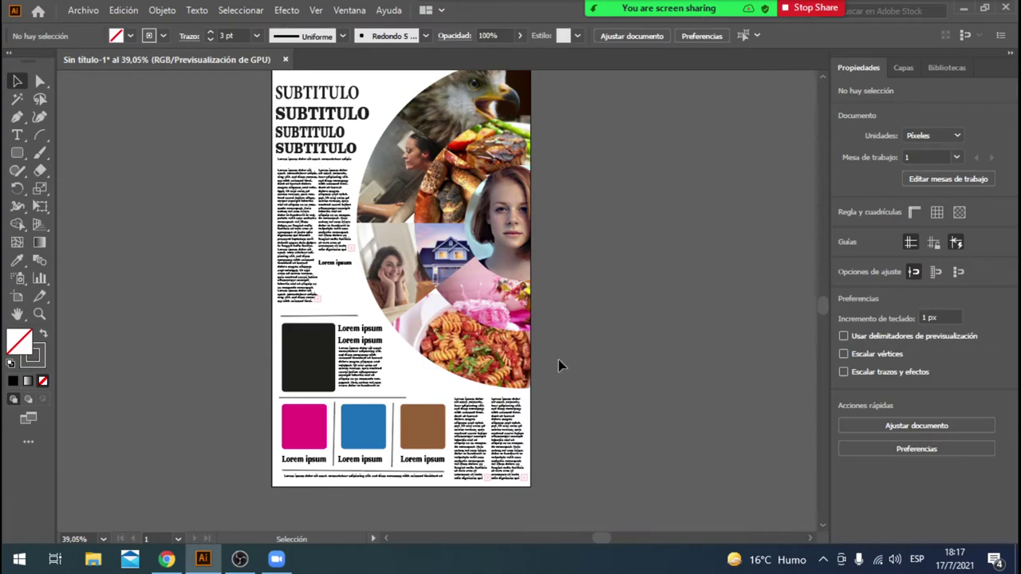
Step: Place the autumn-avenue-fall photo from the Varias folder over the near-black rectangle, about 1053 × 596 px in size
{"action": "left_click", "coordinate": [83, 10]}
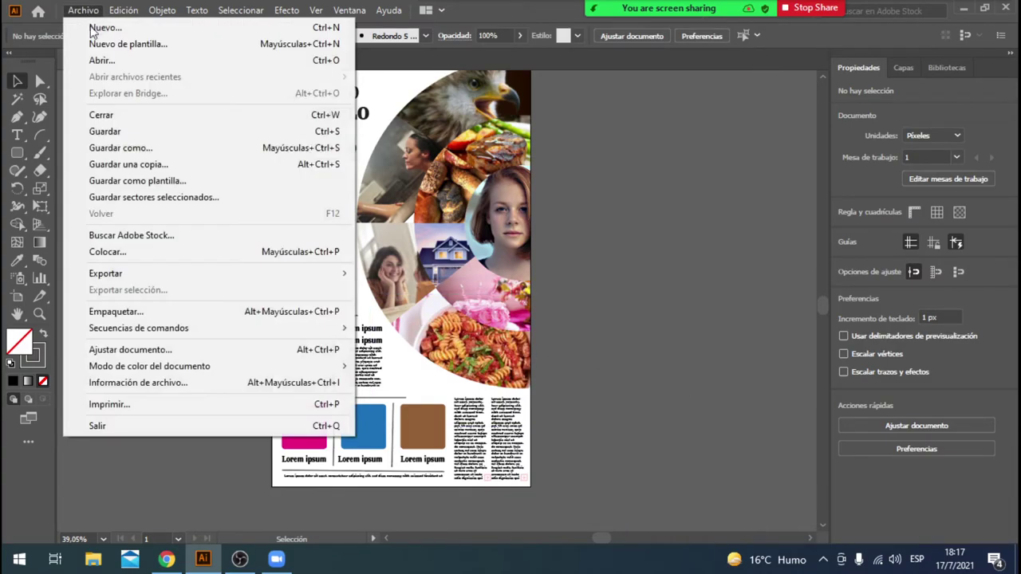
{"action": "left_click", "coordinate": [163, 253]}
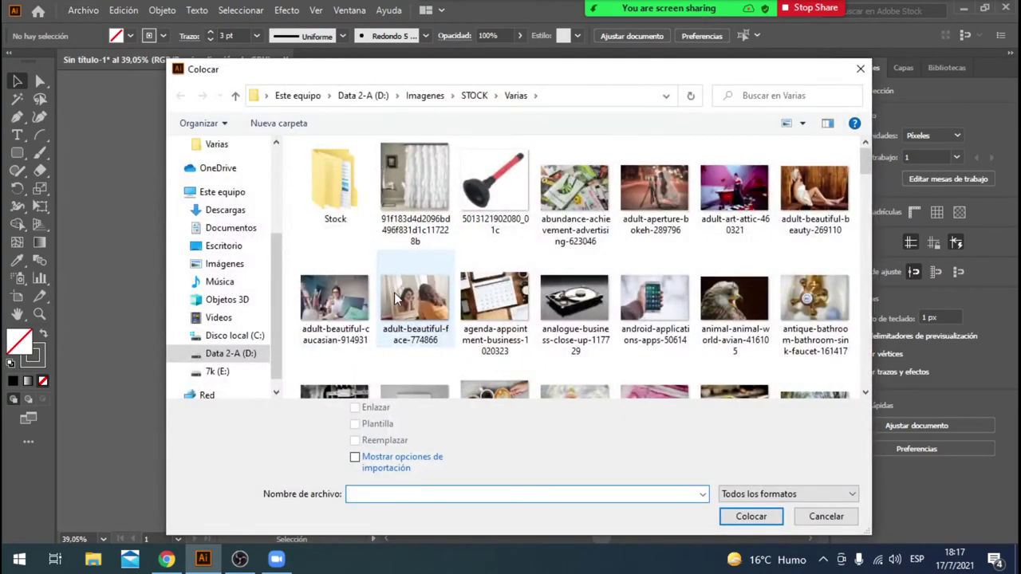
{"action": "scroll", "coordinate": [396, 297], "scroll_direction": "down", "scroll_amount": 5}
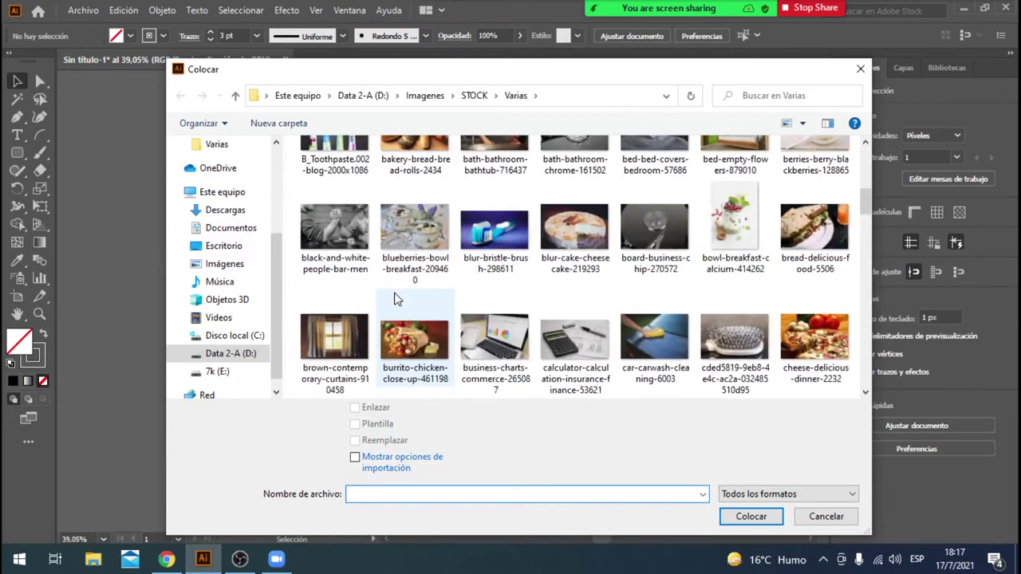
{"action": "scroll", "coordinate": [397, 297], "scroll_direction": "up", "scroll_amount": 2}
{"action": "double_click", "coordinate": [826, 175]}
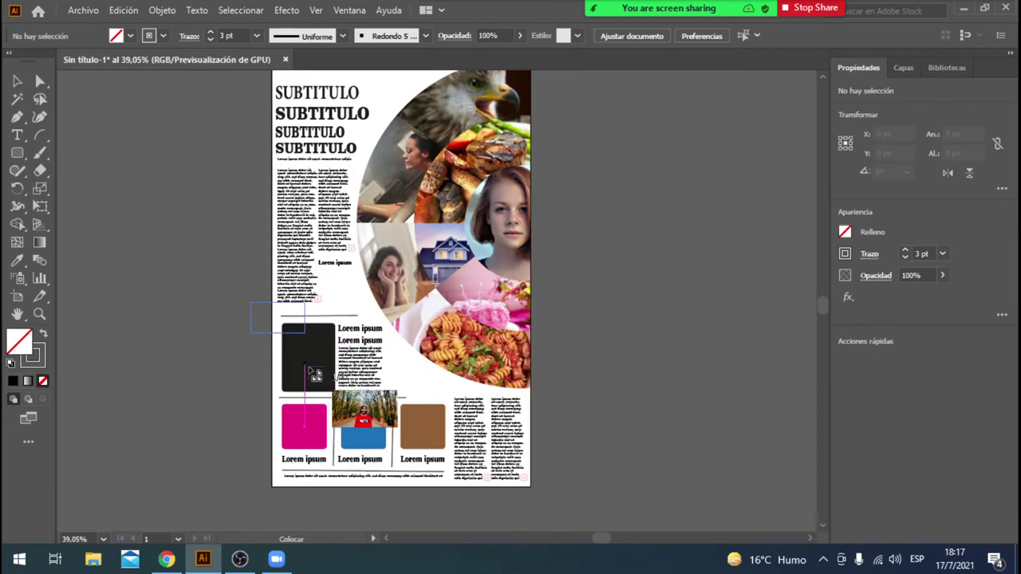
{"action": "left_click", "coordinate": [251, 302]}
{"action": "left_click_drag", "start_coordinate": [407, 418], "coordinate": [363, 401]}
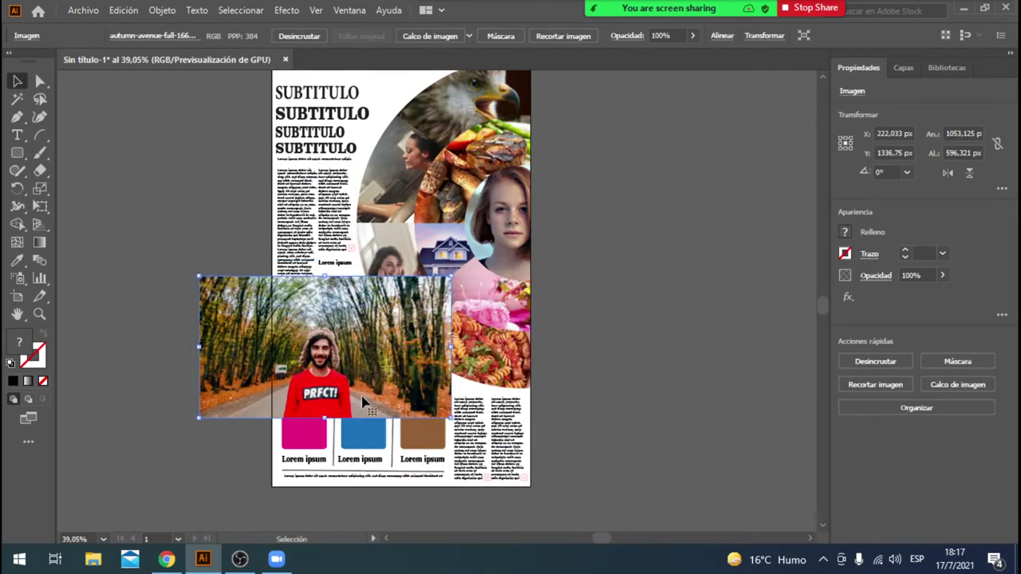
Step: Move the photo directly below the near-black rectangle in the layer stack and shift it so the man's face sits behind the rectangle
{"action": "left_click", "coordinate": [902, 68]}
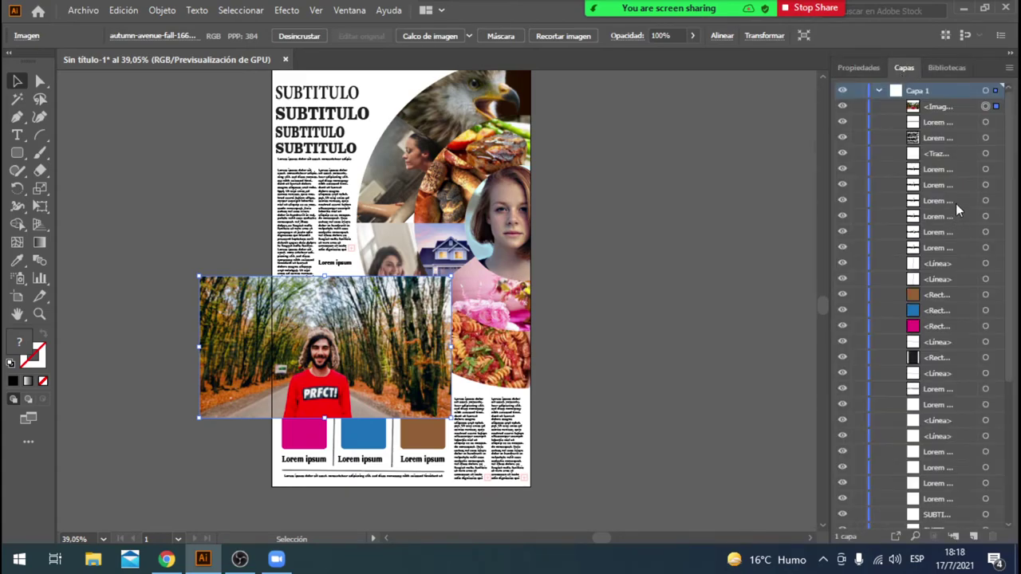
{"action": "left_click", "coordinate": [928, 110]}
{"action": "left_click_drag", "start_coordinate": [938, 112], "coordinate": [951, 369]}
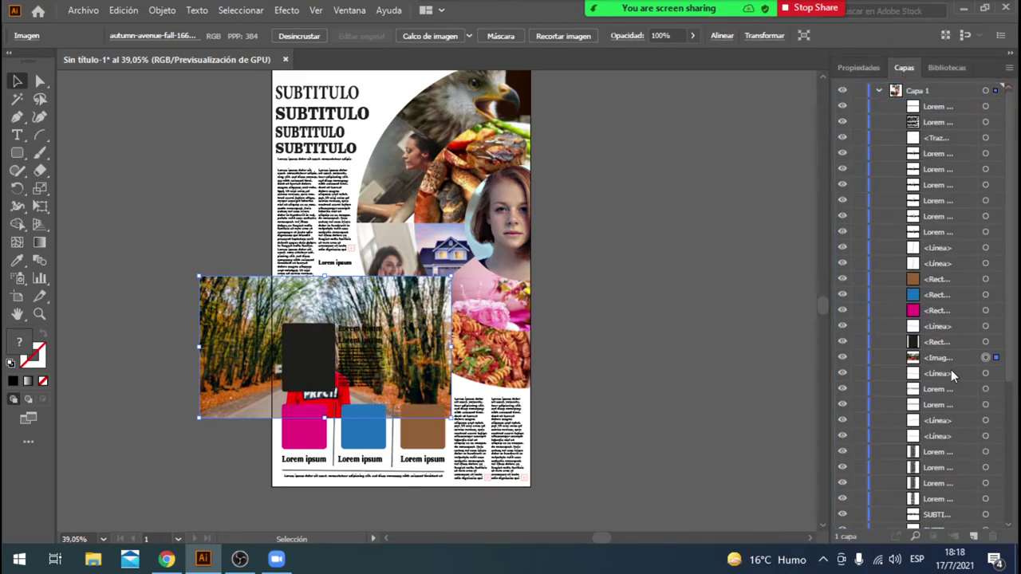
{"action": "left_click_drag", "start_coordinate": [239, 377], "coordinate": [235, 382]}
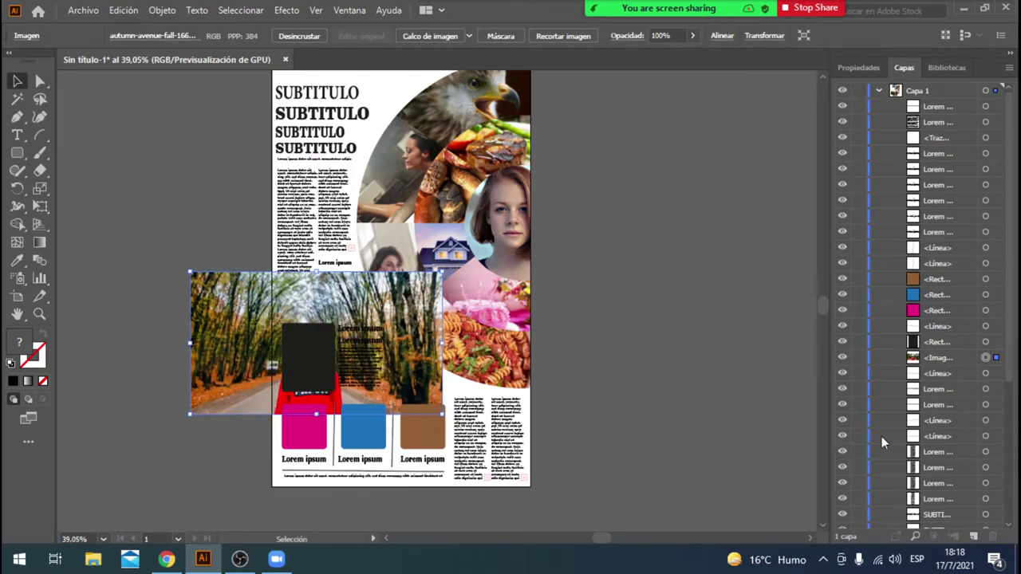
Step: Create a clipping mask from the near-black rectangle and the autumn photo
{"action": "left_click", "coordinate": [985, 342], "text": "shift"}
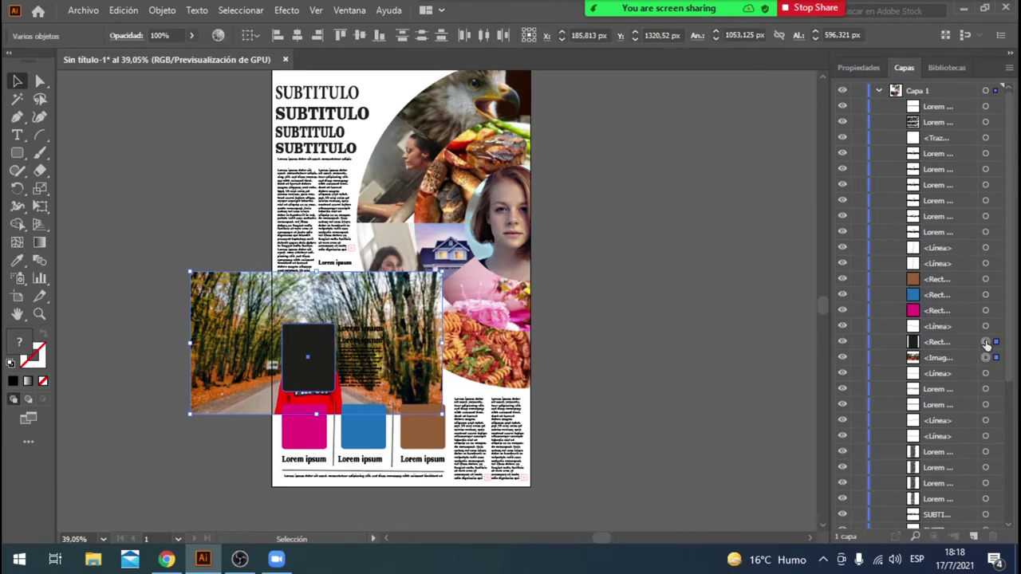
{"action": "left_click", "coordinate": [162, 11]}
{"action": "mouse_move", "coordinate": [360, 515]}
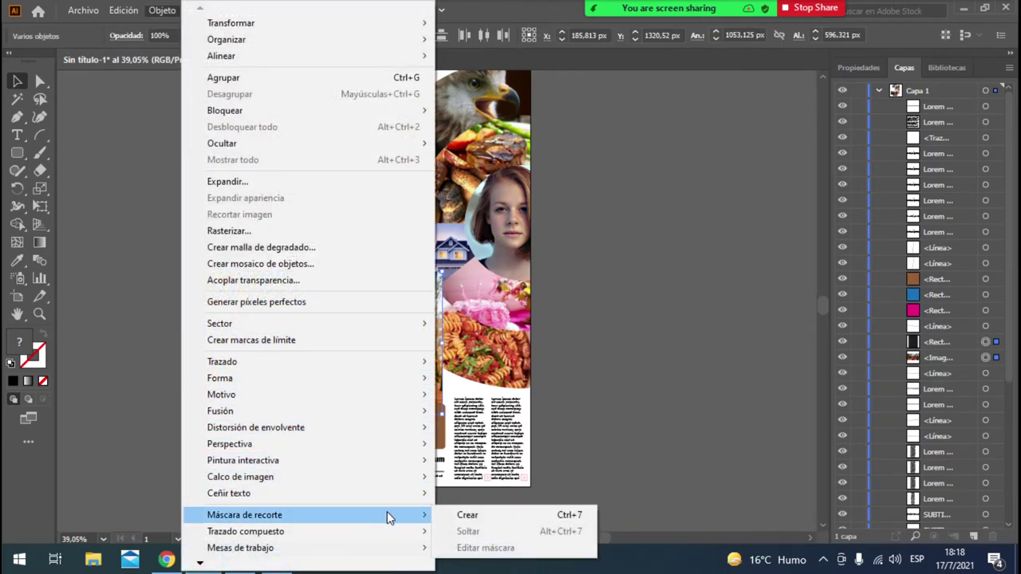
{"action": "left_click", "coordinate": [451, 515]}
{"action": "left_click", "coordinate": [652, 401]}
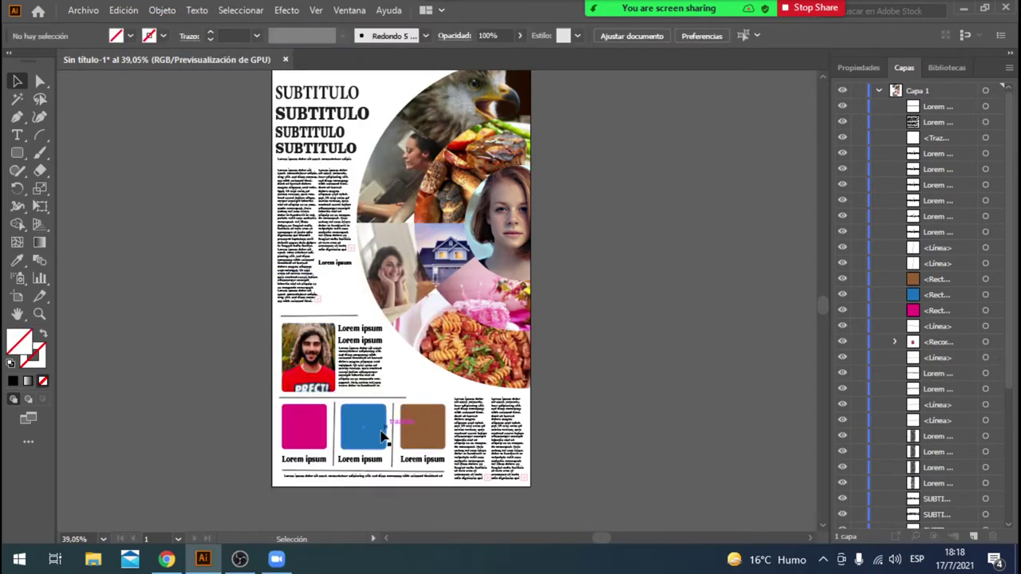
Step: Place the pexels-photo-789812 image from the Varias folder over the magenta rectangle
{"action": "left_click", "coordinate": [315, 437]}
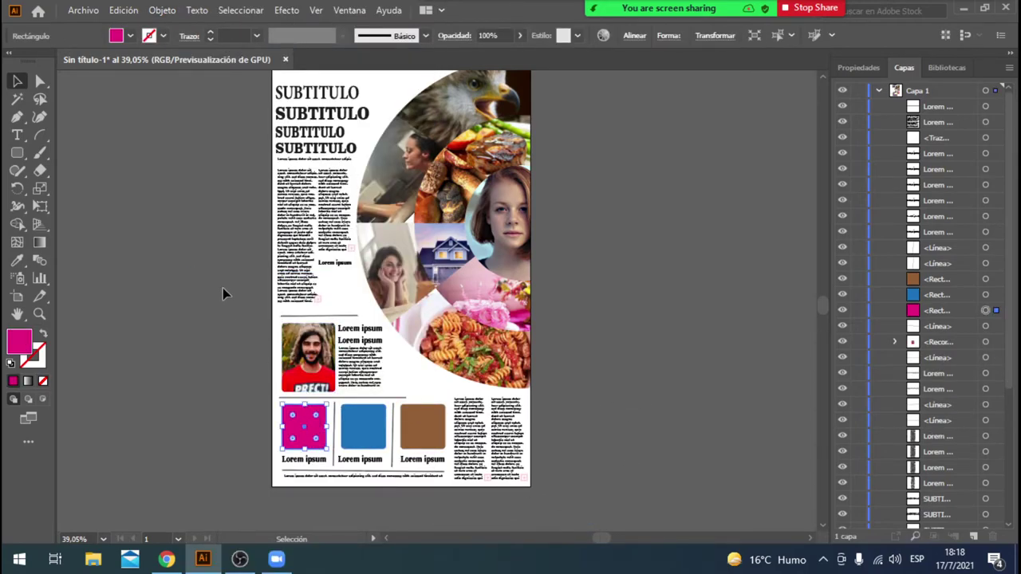
{"action": "left_click", "coordinate": [83, 9]}
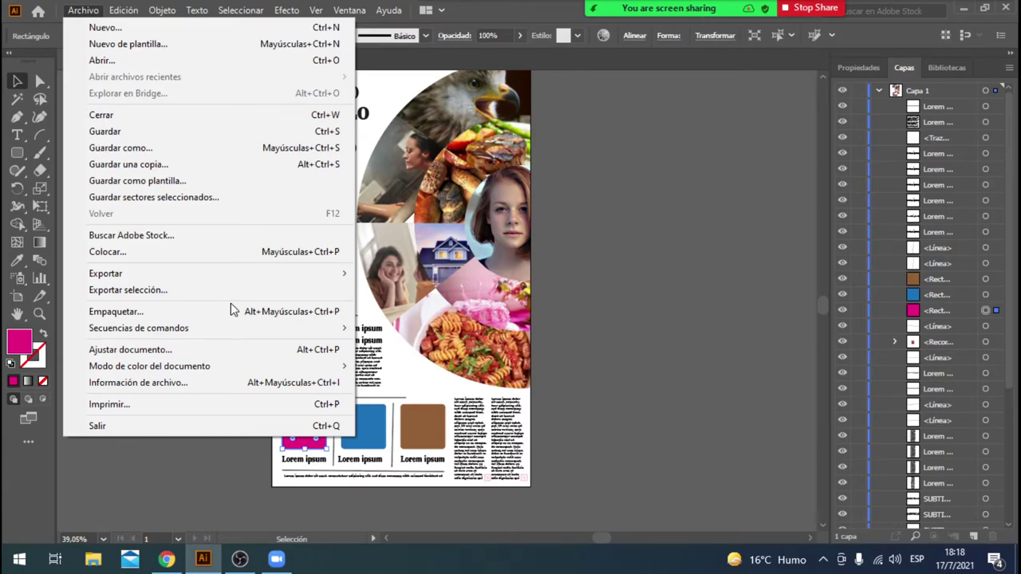
{"action": "left_click", "coordinate": [145, 256]}
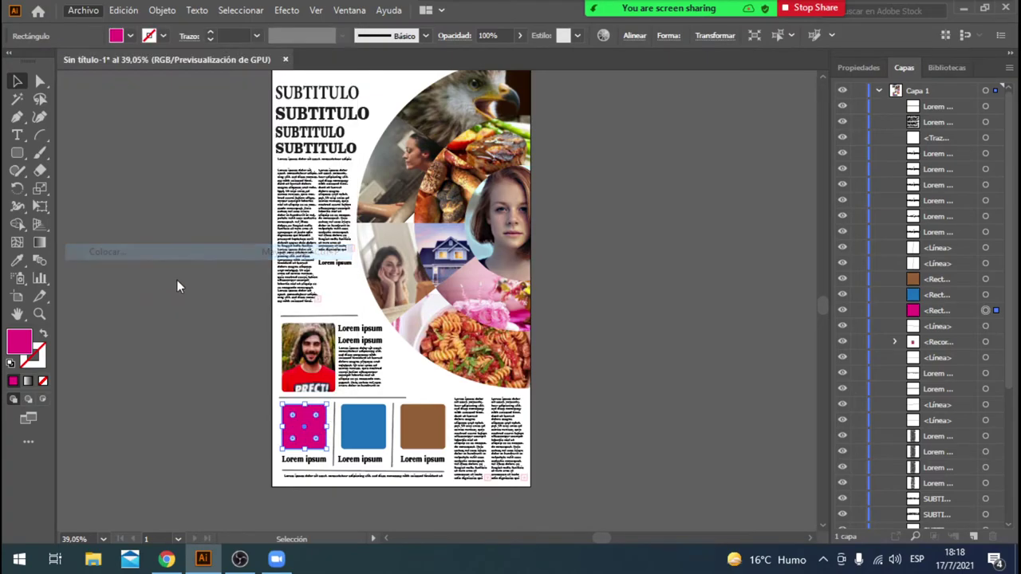
{"action": "scroll", "coordinate": [502, 302], "scroll_direction": "down", "scroll_amount": 3}
{"action": "scroll", "coordinate": [503, 302], "scroll_direction": "down", "scroll_amount": 15}
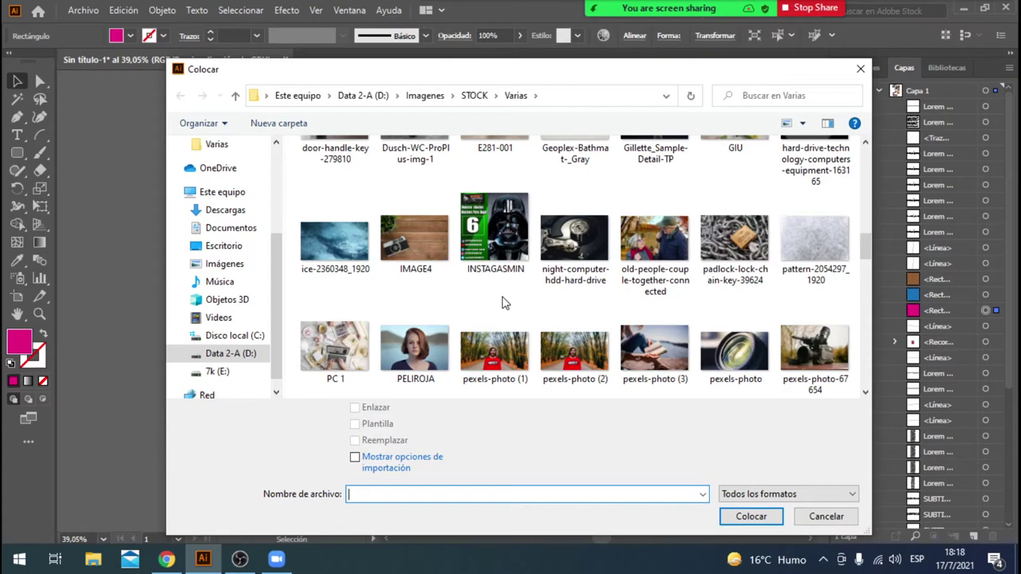
{"action": "scroll", "coordinate": [503, 302], "scroll_direction": "down", "scroll_amount": 3}
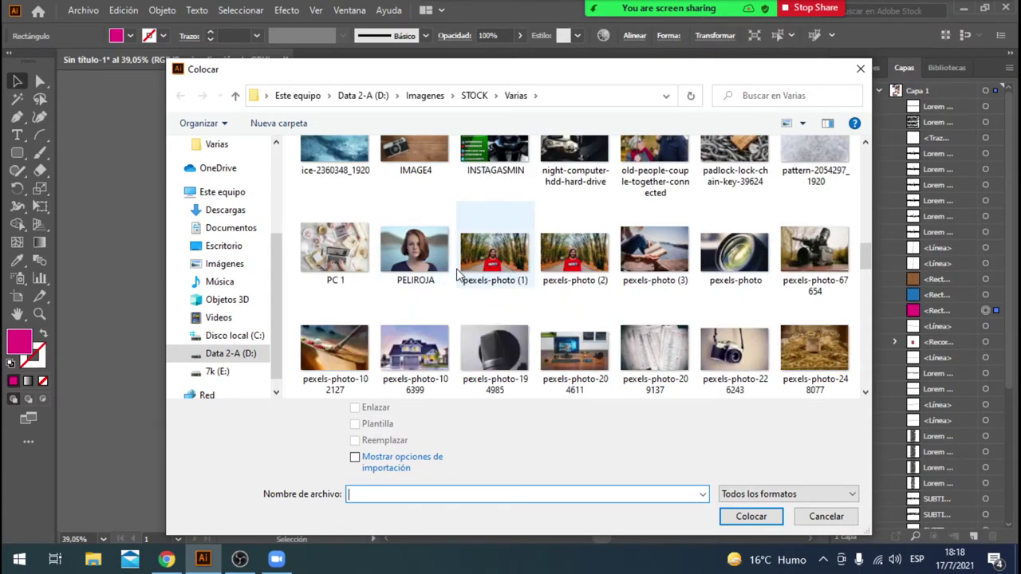
{"action": "scroll", "coordinate": [457, 275], "scroll_direction": "down", "scroll_amount": 9}
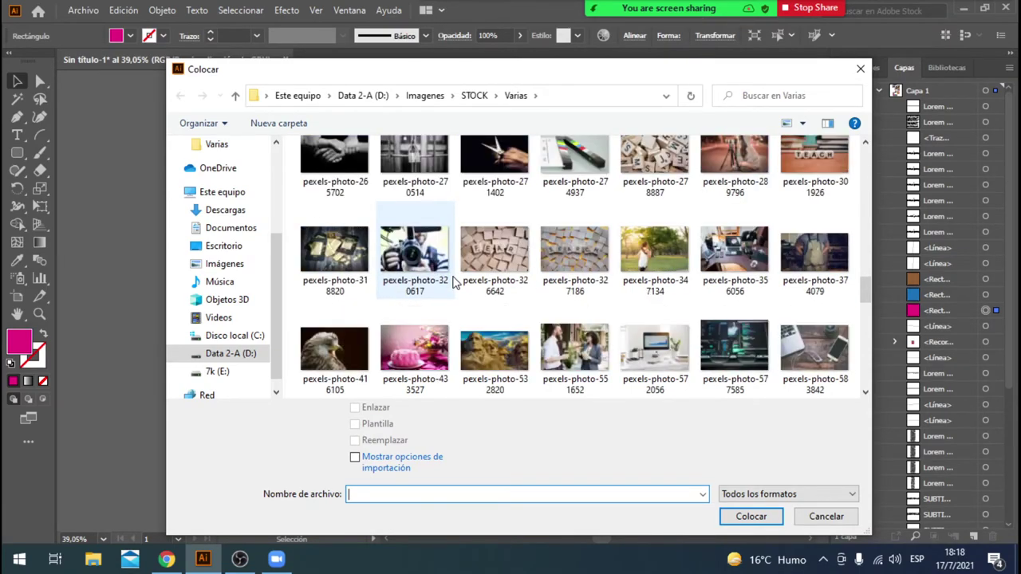
{"action": "scroll", "coordinate": [455, 283], "scroll_direction": "down", "scroll_amount": 3}
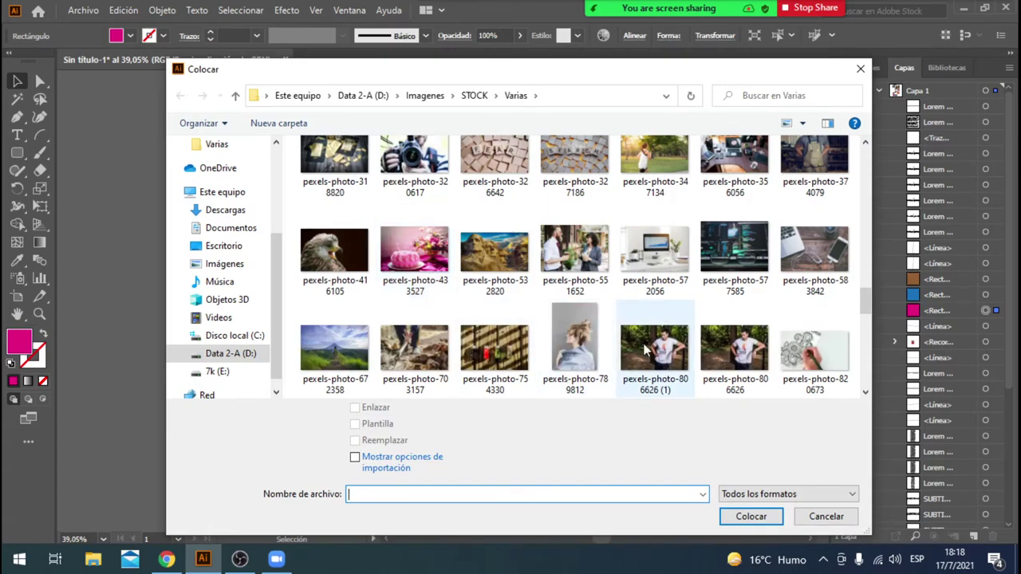
{"action": "double_click", "coordinate": [589, 345]}
{"action": "left_click_drag", "start_coordinate": [263, 381], "coordinate": [351, 474]}
{"action": "left_click_drag", "start_coordinate": [295, 456], "coordinate": [312, 446]}
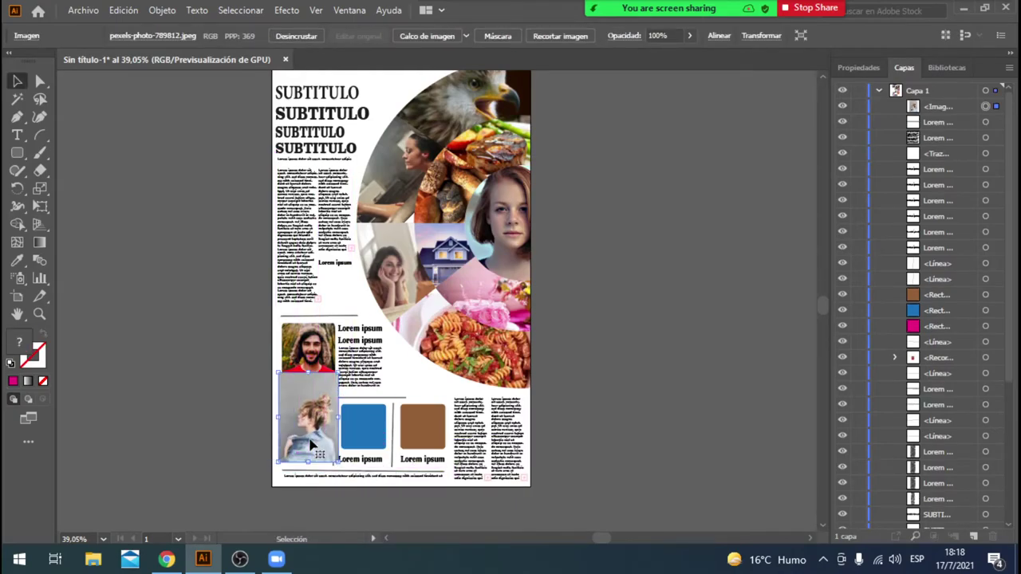
Step: Move the photo directly below the magenta rectangle in the layer stack and shrink it to about 200 × 280 px around the rectangle
{"action": "left_click", "coordinate": [945, 358]}
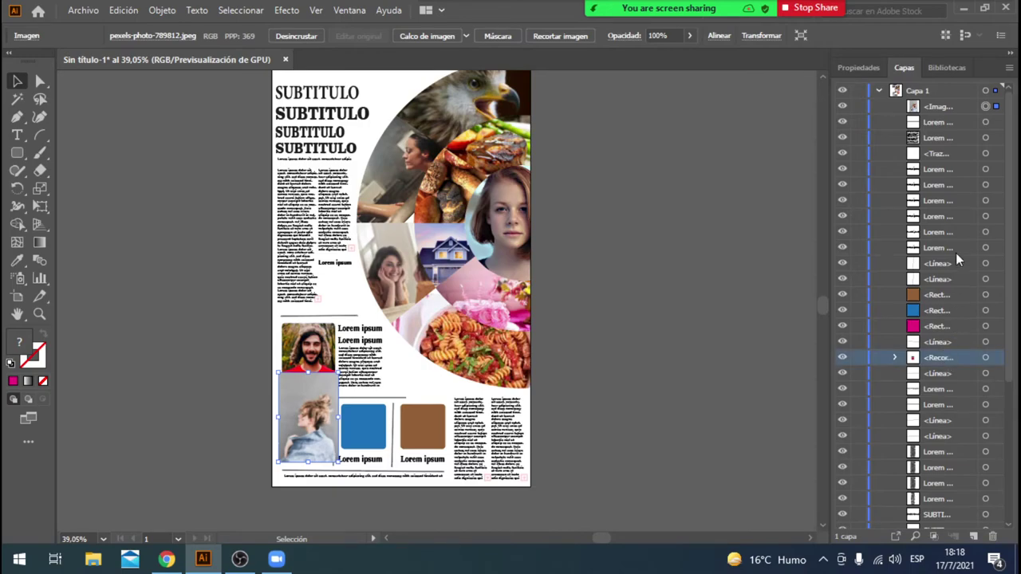
{"action": "left_click_drag", "start_coordinate": [950, 107], "coordinate": [948, 333]}
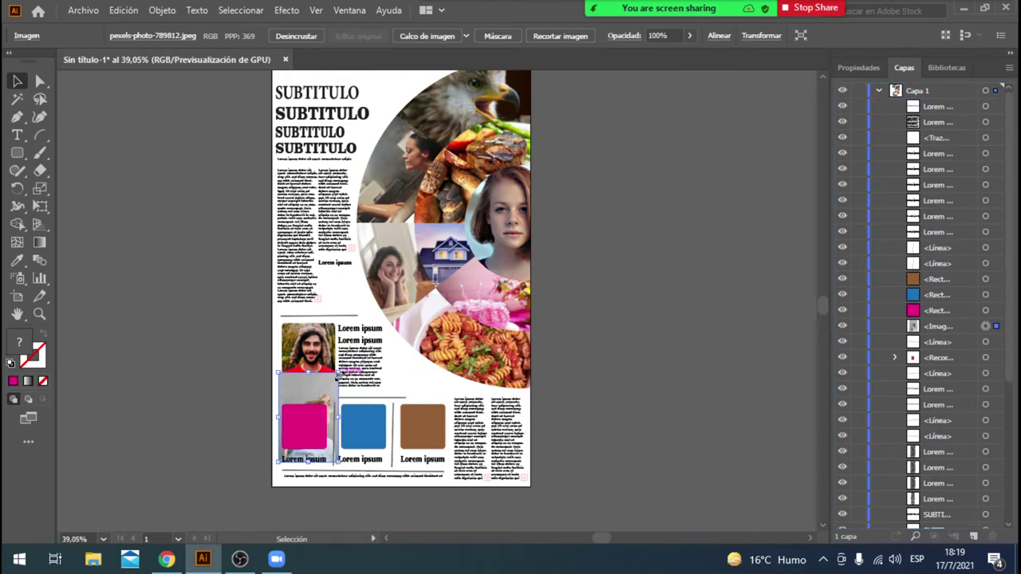
{"action": "left_click_drag", "start_coordinate": [338, 372], "coordinate": [328, 394]}
{"action": "left_click_drag", "start_coordinate": [324, 454], "coordinate": [321, 452]}
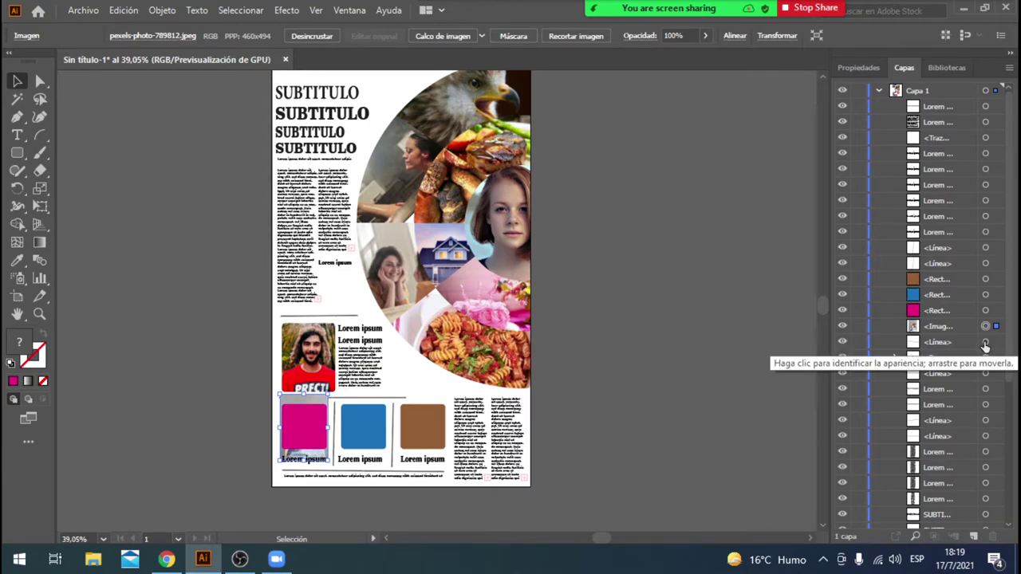
Step: Create a clipping mask from the magenta rectangle and the photo beneath it
{"action": "left_click", "coordinate": [942, 328]}
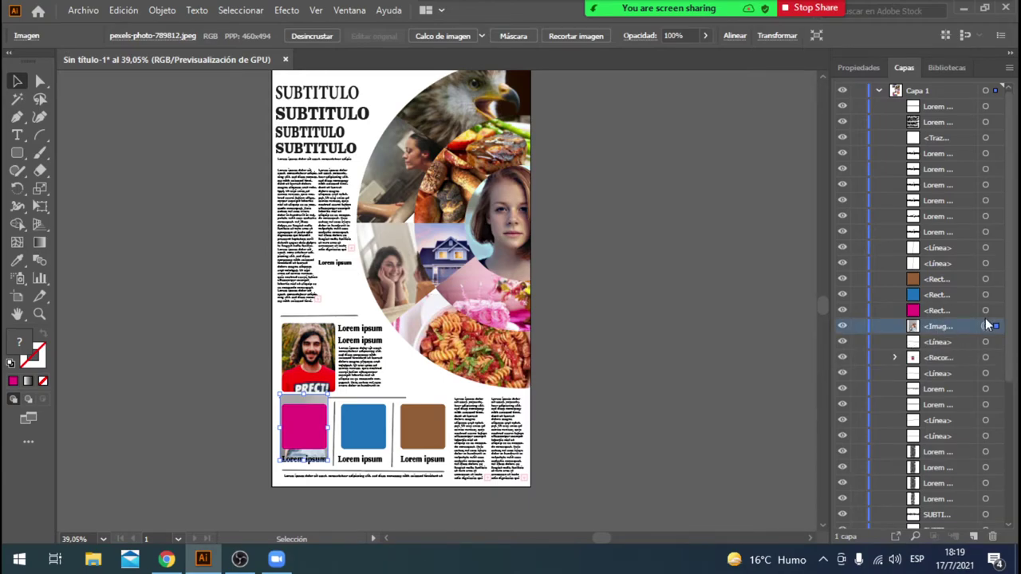
{"action": "left_click", "coordinate": [986, 311], "text": "shift"}
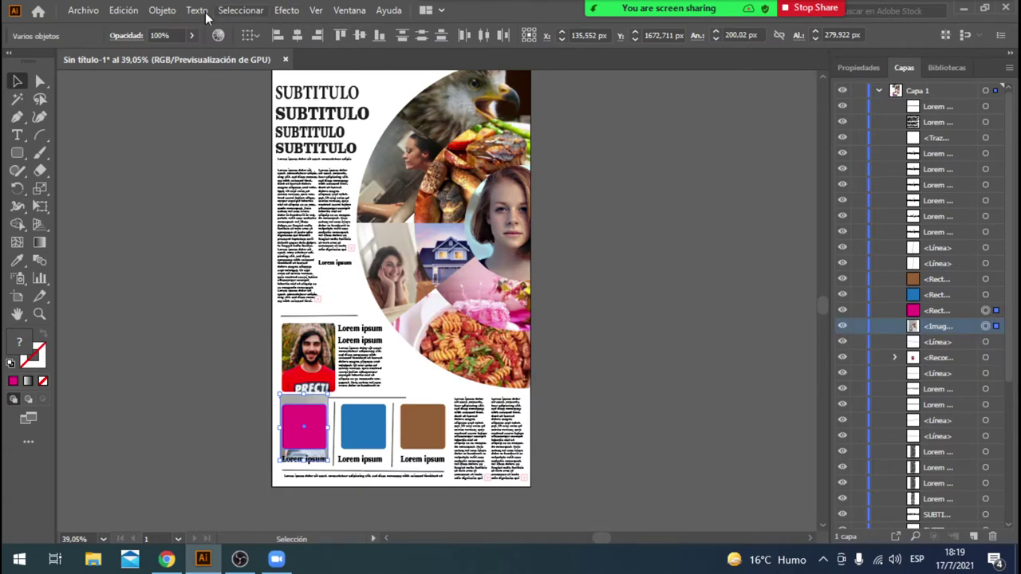
{"action": "left_click", "coordinate": [155, 12]}
{"action": "mouse_move", "coordinate": [353, 516]}
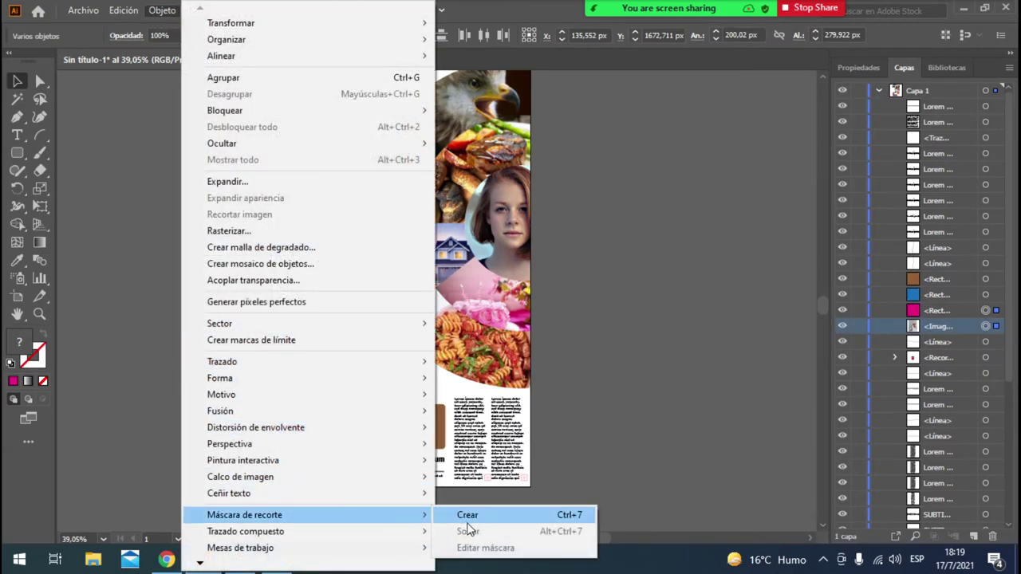
{"action": "left_click", "coordinate": [477, 516]}
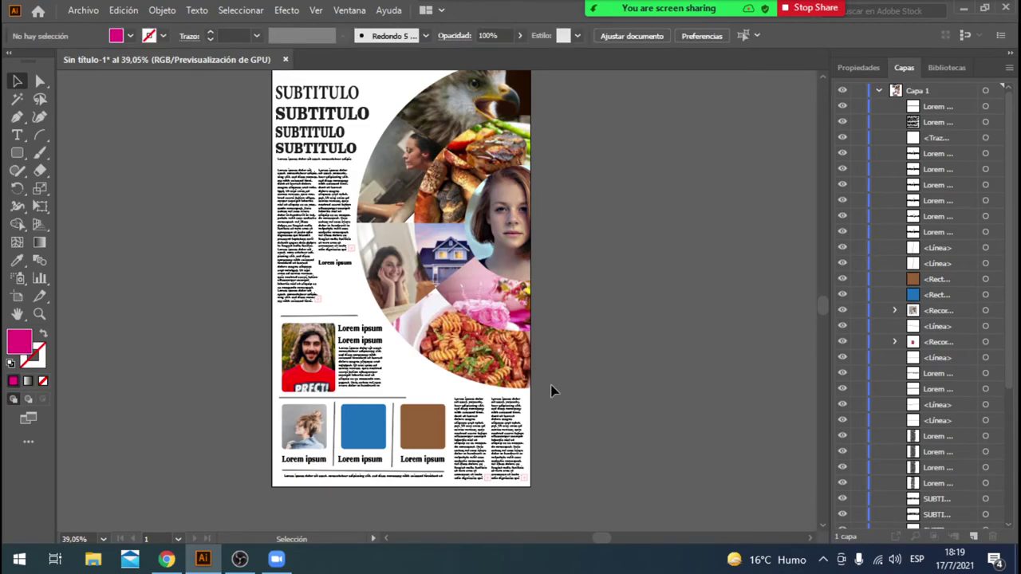
Step: Place the pexels-photo-806626 (1) image from the Varias folder over the blue rectangle, about 335 × 206 px in size
{"action": "left_click", "coordinate": [363, 426]}
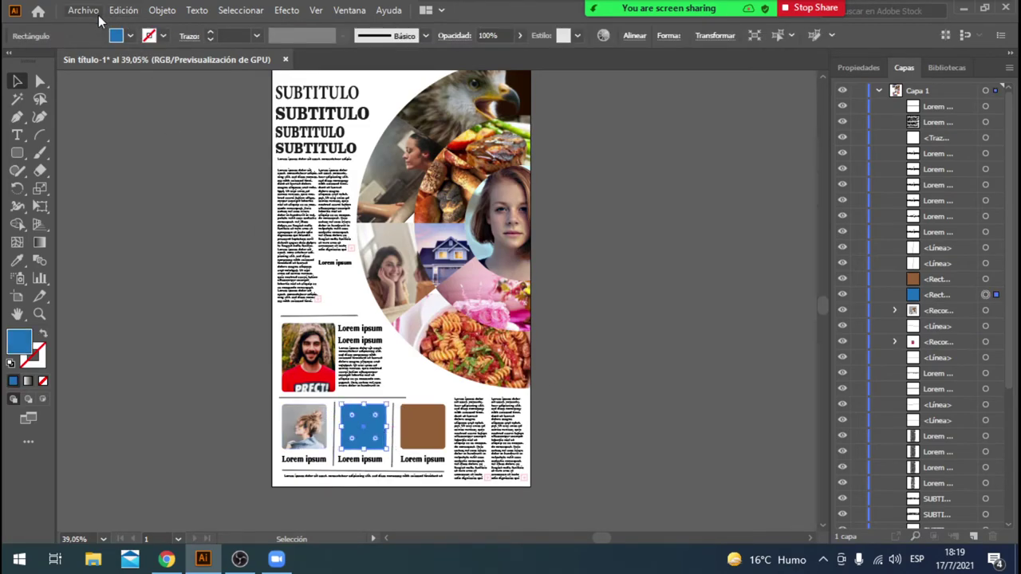
{"action": "left_click", "coordinate": [95, 11]}
{"action": "left_click", "coordinate": [165, 250]}
{"action": "scroll", "coordinate": [470, 334], "scroll_direction": "down", "scroll_amount": 15}
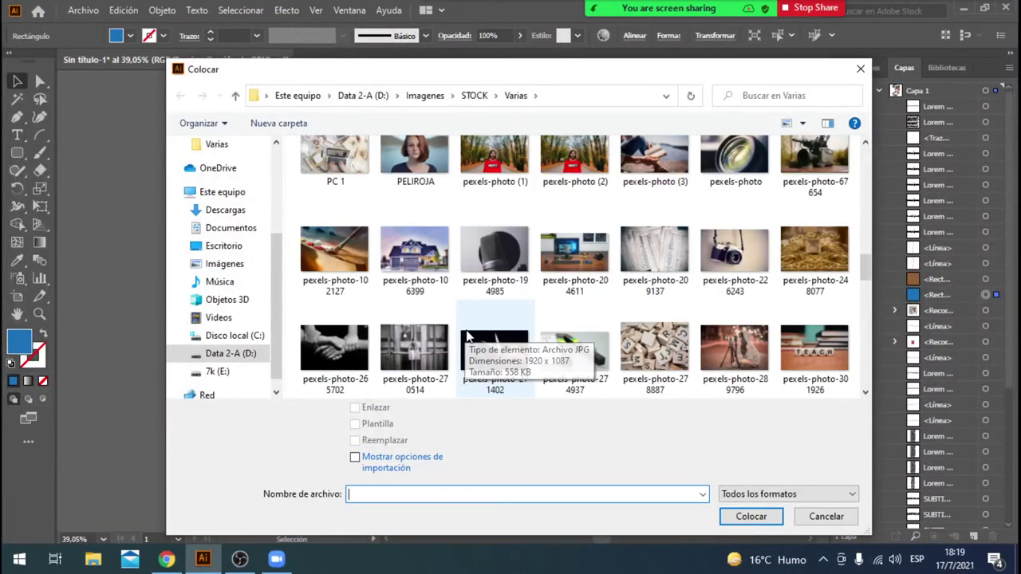
{"action": "scroll", "coordinate": [470, 333], "scroll_direction": "down", "scroll_amount": 8}
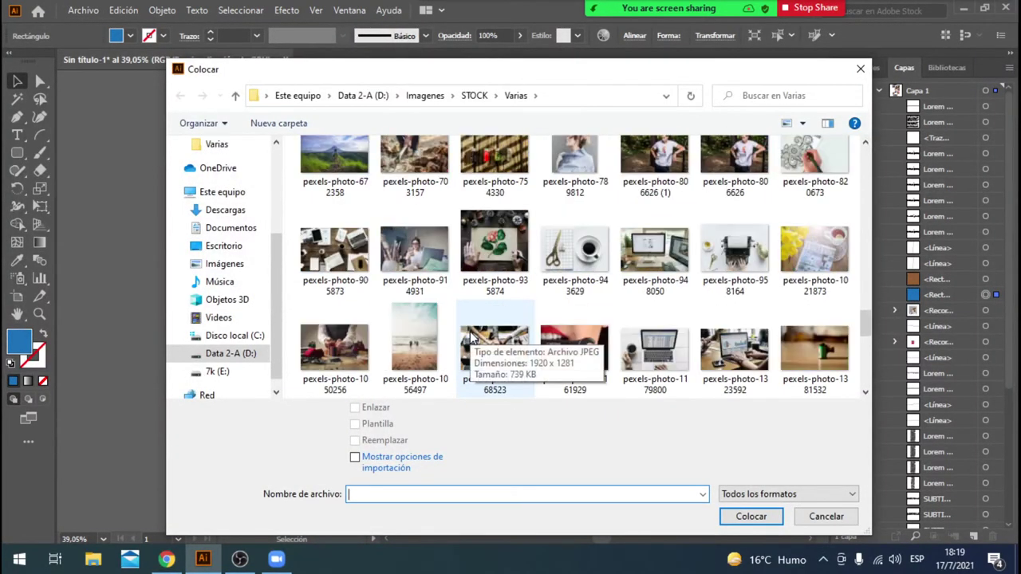
{"action": "double_click", "coordinate": [656, 161]}
{"action": "left_click_drag", "start_coordinate": [295, 449], "coordinate": [398, 432]}
Step: Move the photo directly below the blue rectangle in the layer stack and create a clipping mask from the two
{"action": "left_click_drag", "start_coordinate": [952, 109], "coordinate": [955, 318]}
{"action": "left_click", "coordinate": [986, 295]}
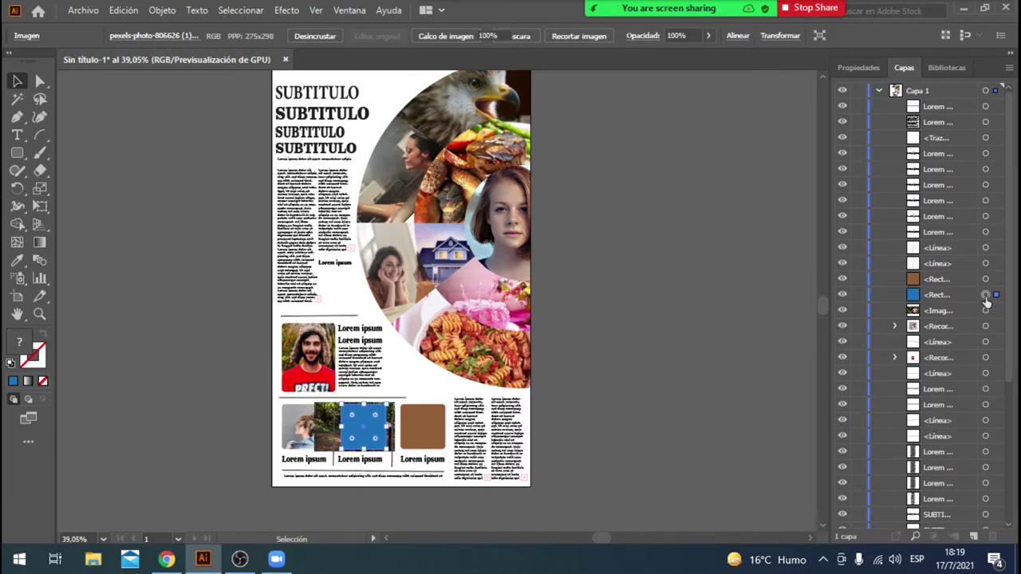
{"action": "left_click", "coordinate": [986, 311], "text": "shift"}
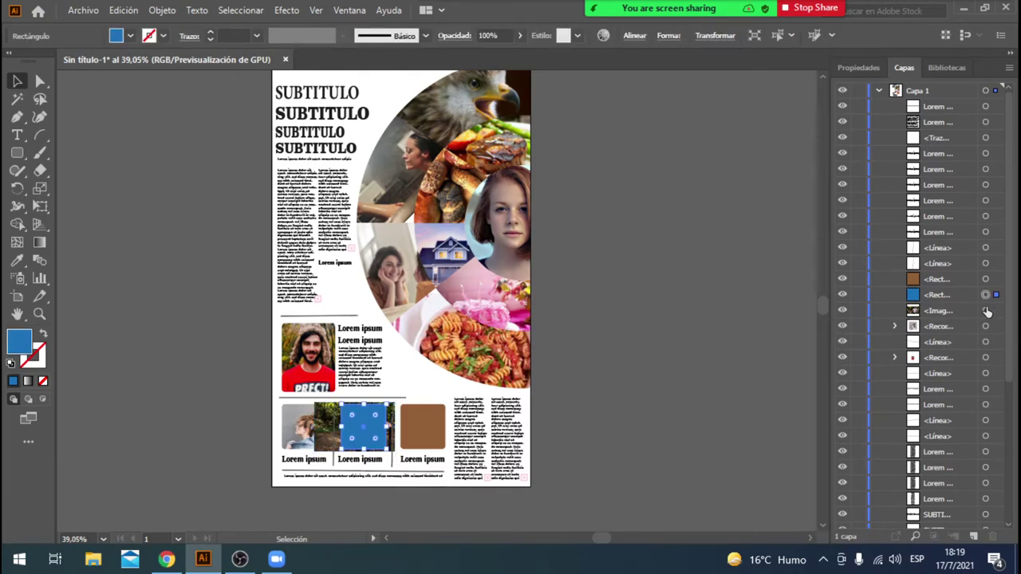
{"action": "left_click", "coordinate": [161, 11]}
{"action": "mouse_move", "coordinate": [376, 511]}
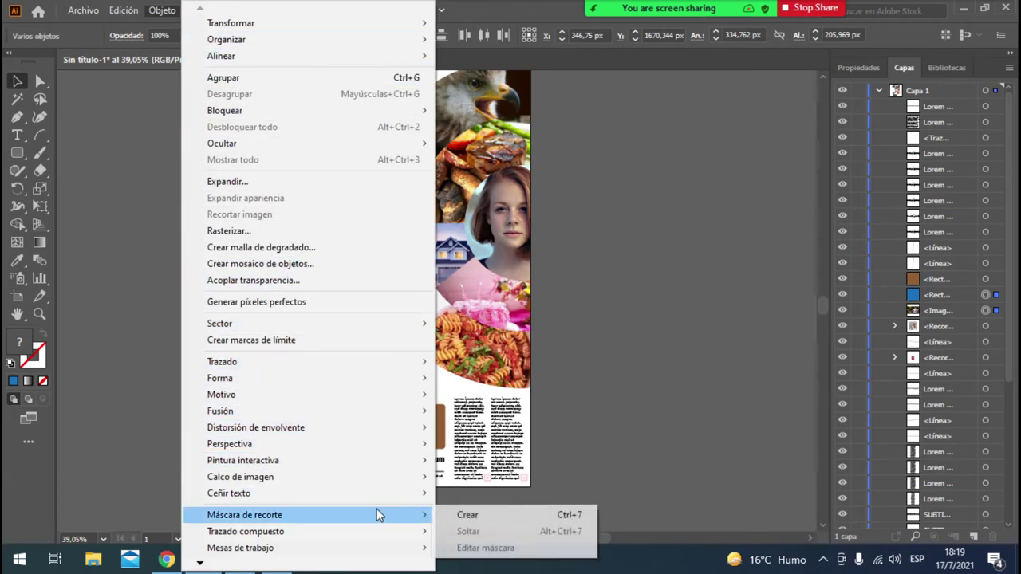
{"action": "left_click", "coordinate": [444, 513]}
{"action": "left_click", "coordinate": [636, 424]}
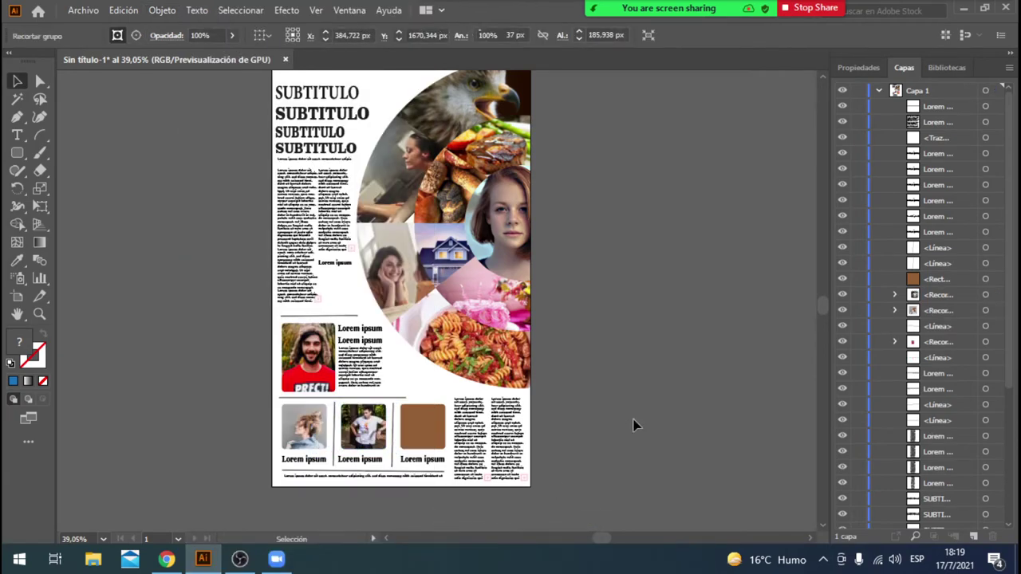
Step: Place the smile-color-laugh-black-157907 (1) photo over the brown rectangle, about 362 × 272 px in size, and stack it just above the rectangle
{"action": "left_click", "coordinate": [428, 425]}
{"action": "left_click", "coordinate": [83, 10]}
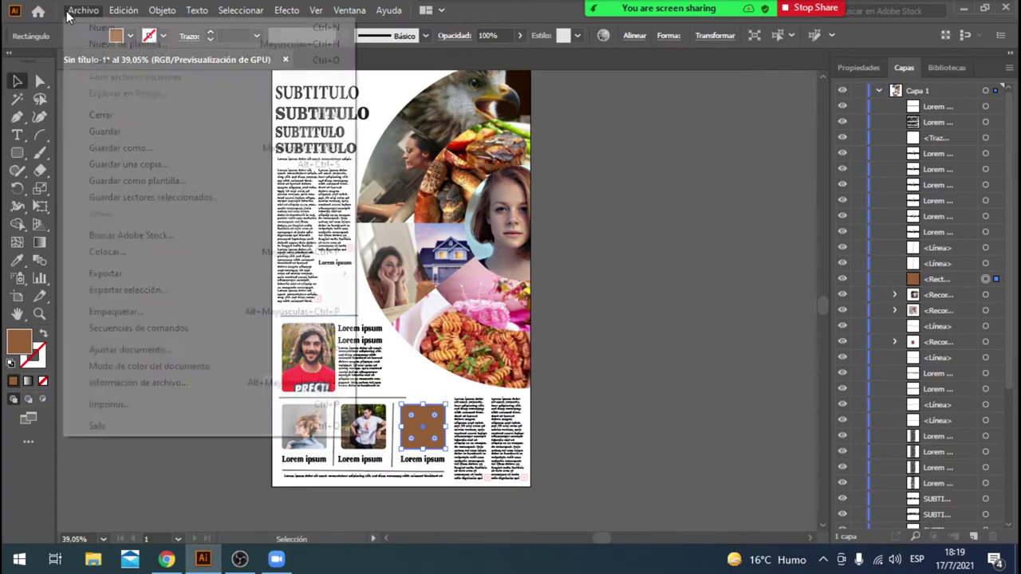
{"action": "left_click", "coordinate": [201, 254]}
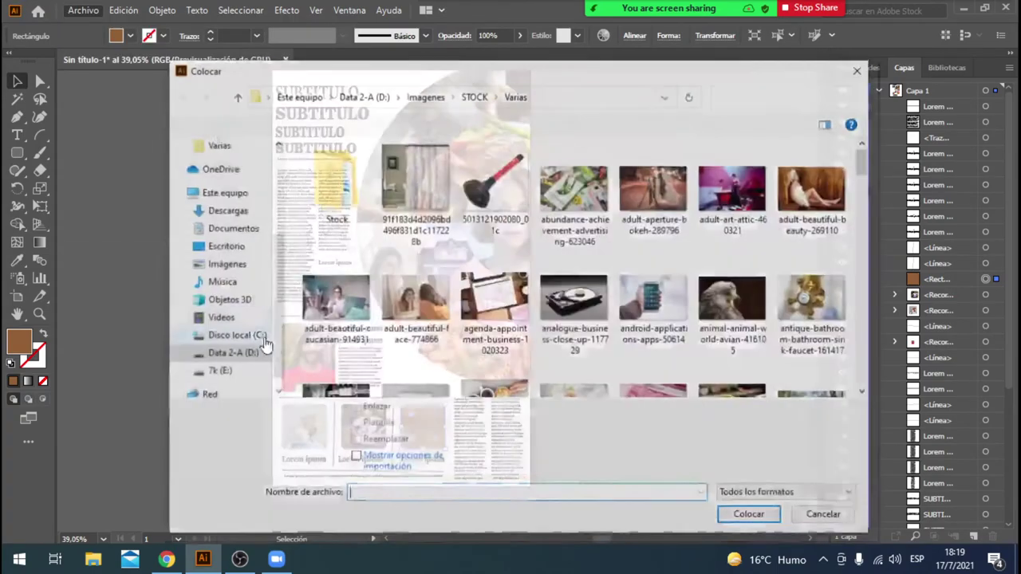
{"action": "scroll", "coordinate": [458, 373], "scroll_direction": "down", "scroll_amount": 10}
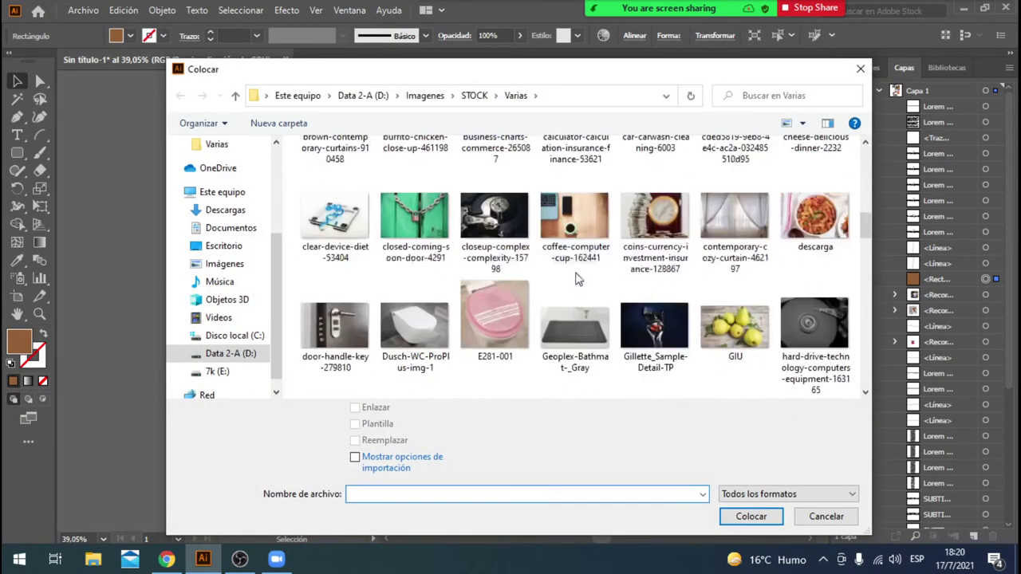
{"action": "scroll", "coordinate": [576, 273], "scroll_direction": "down", "scroll_amount": 10}
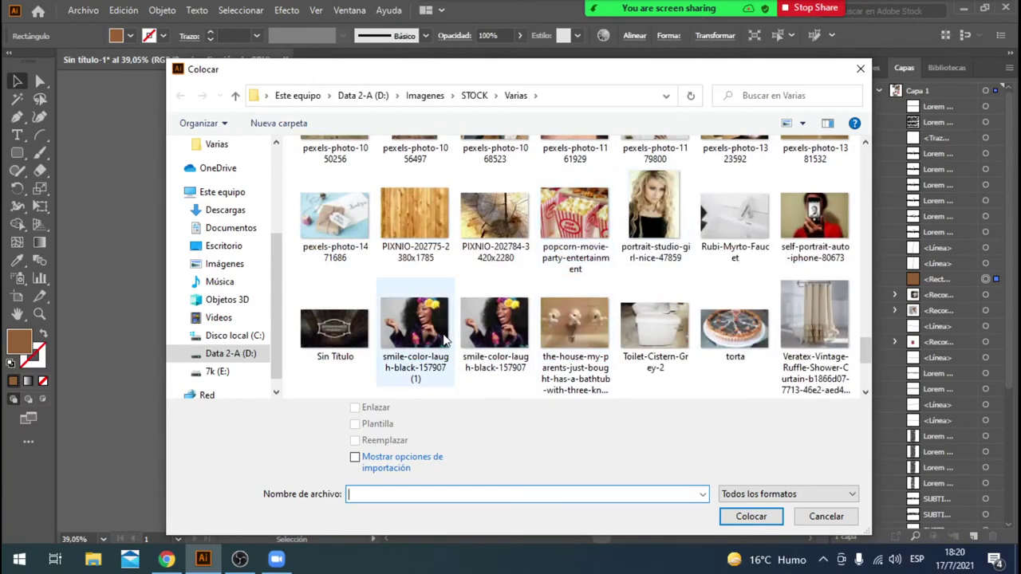
{"action": "scroll", "coordinate": [441, 341], "scroll_direction": "down", "scroll_amount": 3}
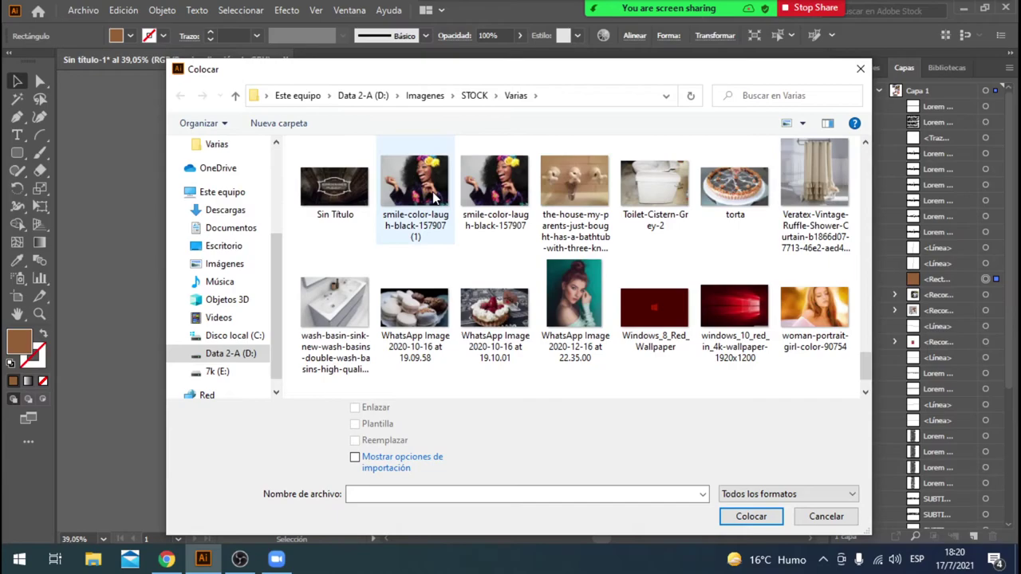
{"action": "double_click", "coordinate": [435, 198]}
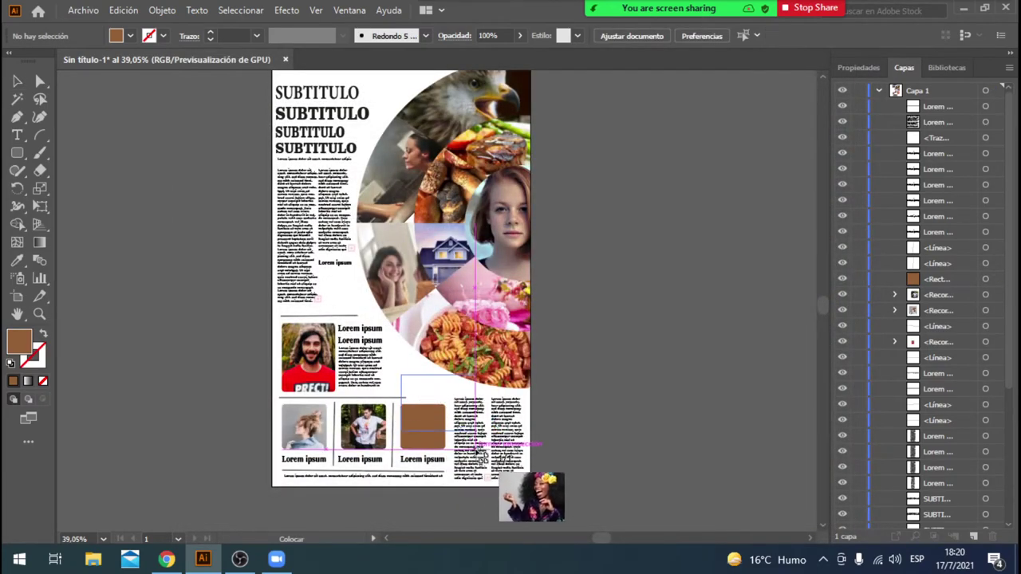
{"action": "left_click", "coordinate": [479, 453]}
{"action": "left_click_drag", "start_coordinate": [462, 413], "coordinate": [437, 451]}
{"action": "left_click_drag", "start_coordinate": [934, 114], "coordinate": [956, 292]}
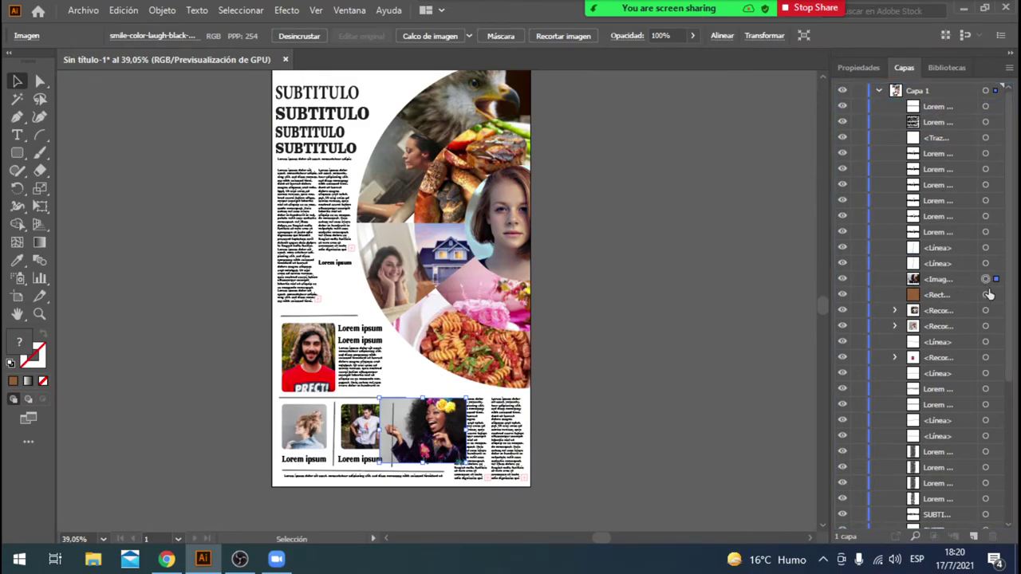
Step: Try to create a clipping mask from the laughing woman's photo and the brown rectangle below it
{"action": "left_click", "coordinate": [987, 295], "text": "shift"}
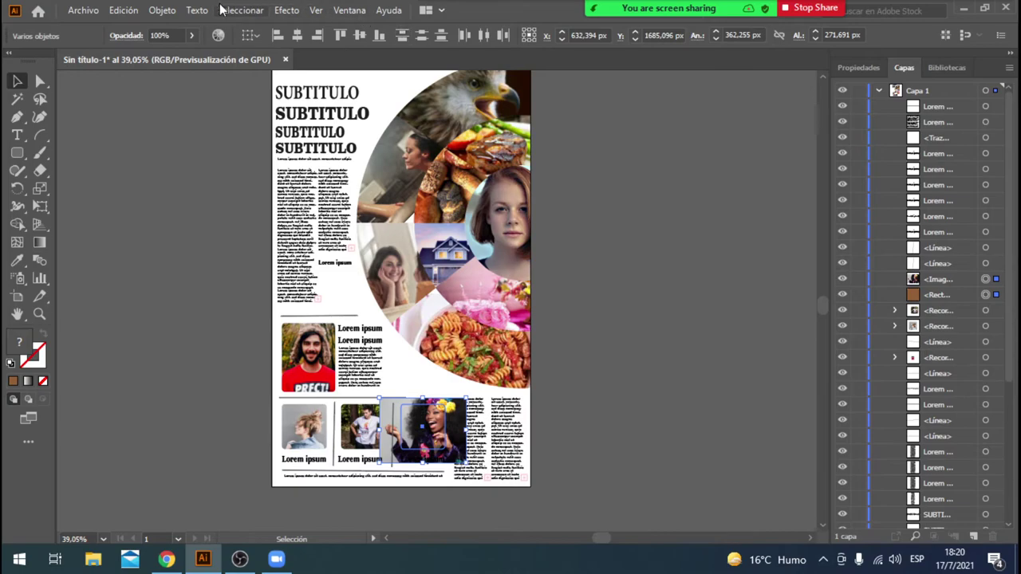
{"action": "left_click", "coordinate": [152, 11]}
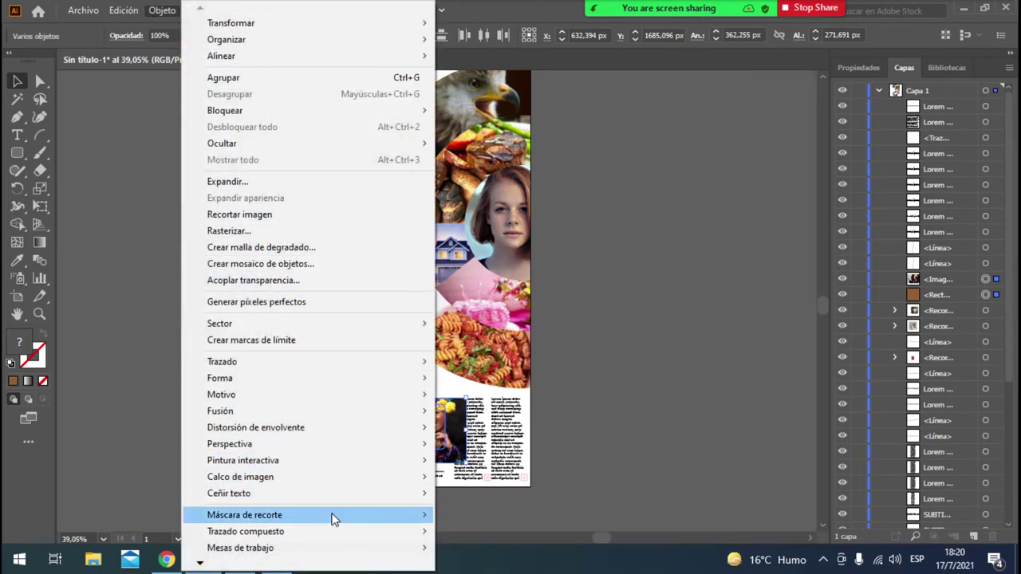
{"action": "mouse_move", "coordinate": [335, 519]}
{"action": "left_click", "coordinate": [453, 519]}
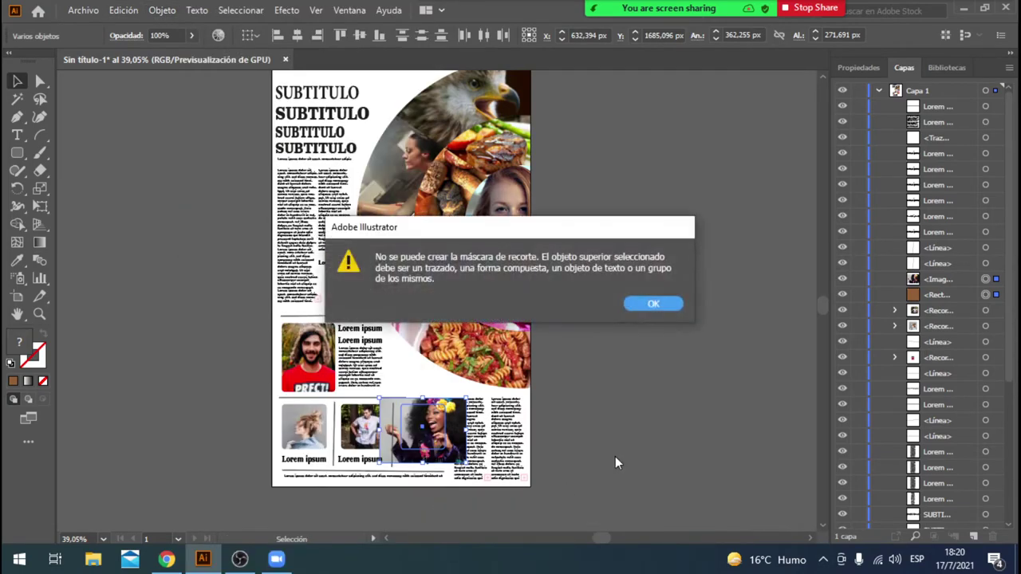
{"action": "left_click", "coordinate": [665, 303]}
Step: Move the brown rectangle above the laughing woman's photo in the layer stack and create a clipping mask from both
{"action": "left_click", "coordinate": [939, 279]}
{"action": "mouse_move", "coordinate": [939, 294]}
{"action": "left_mouse_down"}
{"action": "mouse_move", "coordinate": [940, 304]}
{"action": "mouse_move", "coordinate": [945, 282]}
{"action": "left_mouse_up"}
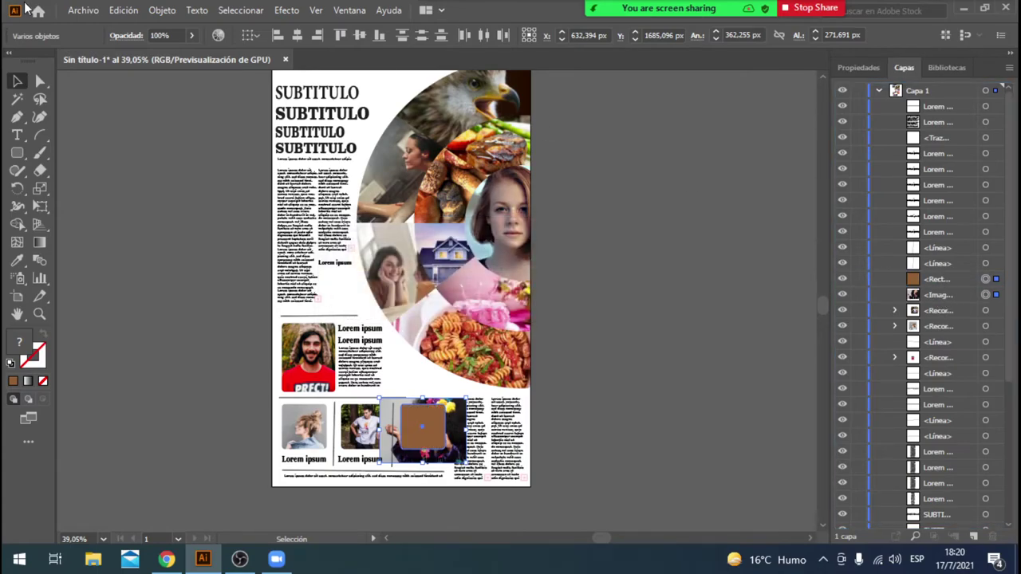
{"action": "left_click", "coordinate": [162, 10]}
{"action": "mouse_move", "coordinate": [310, 518]}
{"action": "left_click", "coordinate": [461, 515]}
{"action": "left_click", "coordinate": [648, 353]}
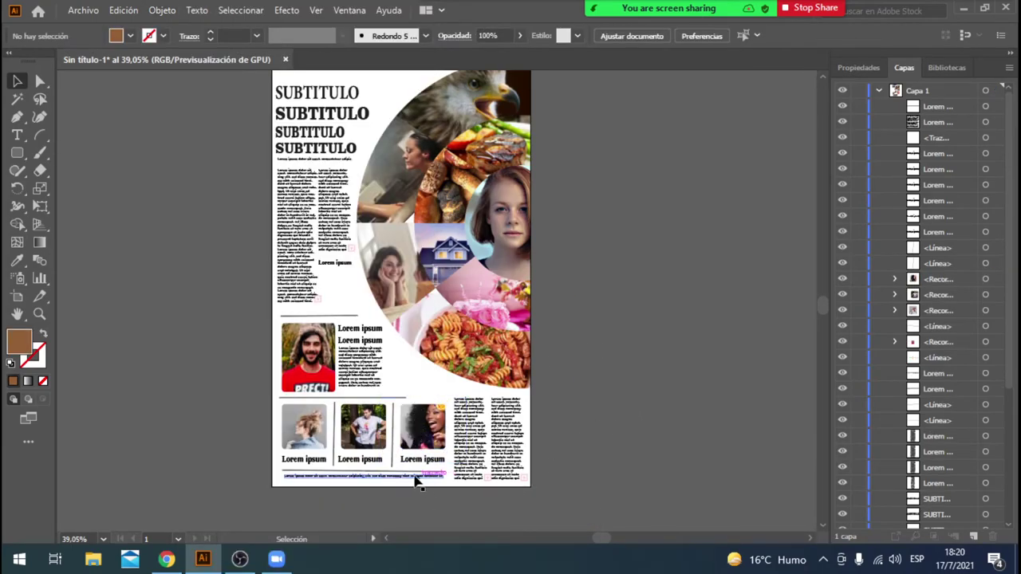
Step: Shift the single line of footer text slightly left so it lines up under the divider above it
{"action": "left_click", "coordinate": [289, 479]}
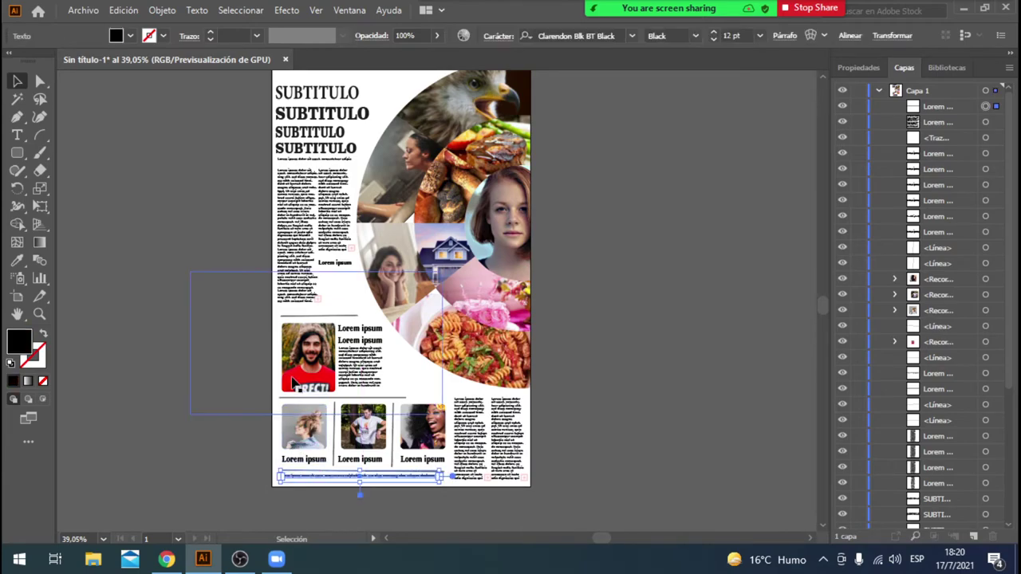
{"action": "left_click", "coordinate": [626, 399]}
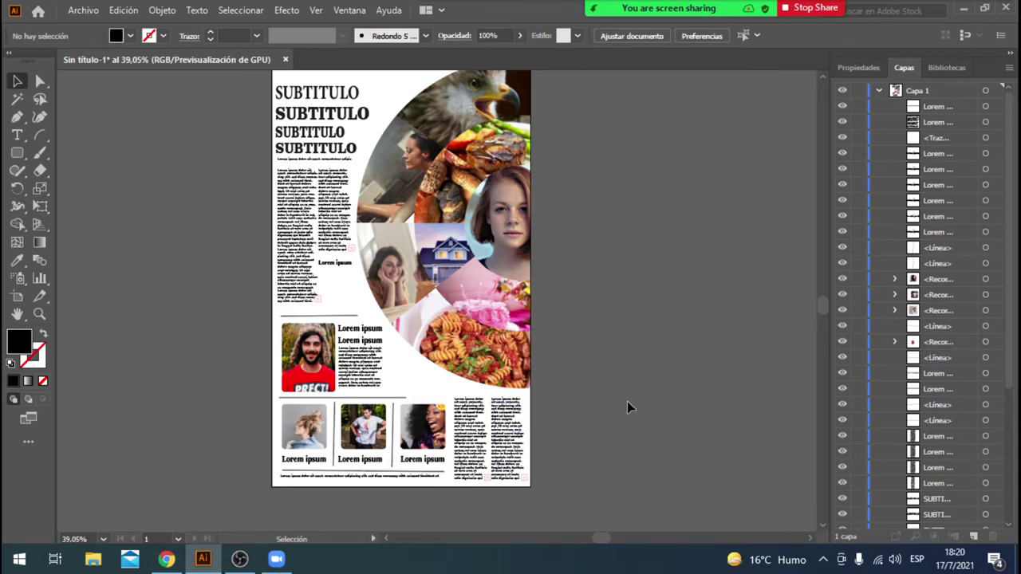
Step: Shorten the far-right text column in the lower corner and place two small Lorem ipsum captions in the space below it
{"action": "left_click", "coordinate": [508, 444]}
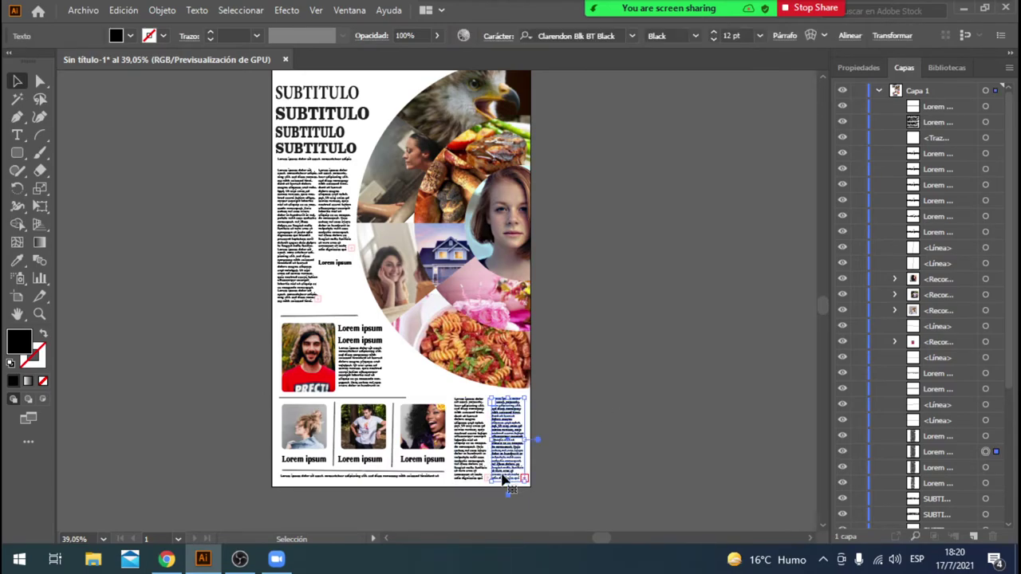
{"action": "left_click_drag", "start_coordinate": [507, 481], "coordinate": [508, 447]}
{"action": "left_click", "coordinate": [567, 443]}
{"action": "left_click_drag", "start_coordinate": [336, 266], "coordinate": [512, 462]}
{"action": "left_click", "coordinate": [638, 421]}
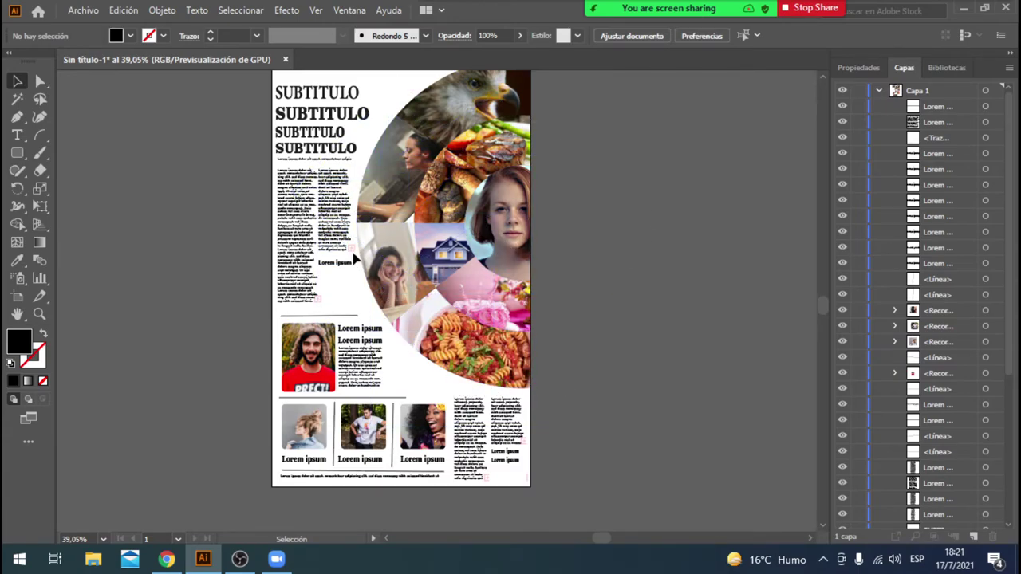
Step: Draw a three-point path with the Curvature tool that follows the lower-left edge of the semicircular photo collage
{"action": "left_click", "coordinate": [37, 120]}
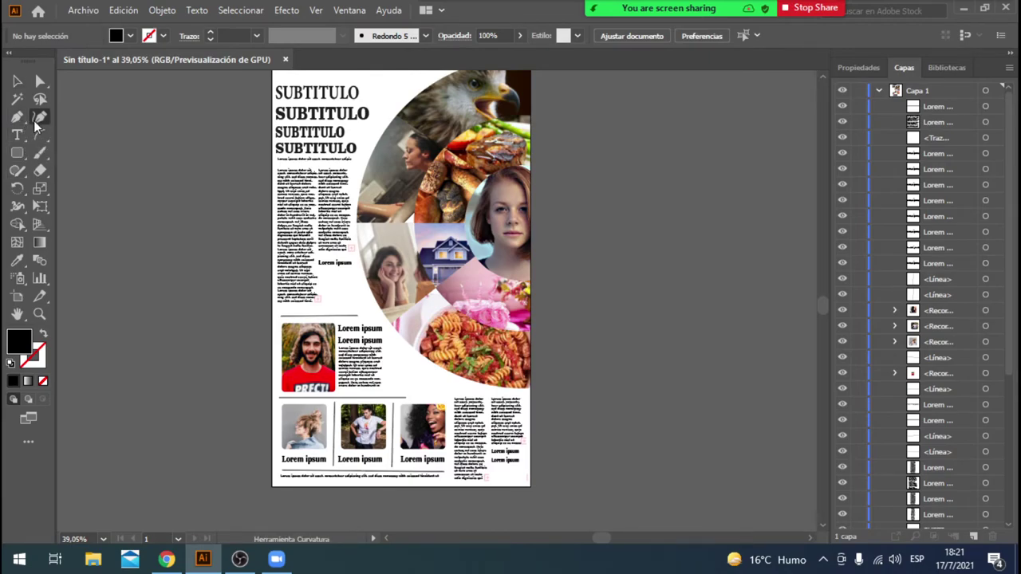
{"action": "left_click", "coordinate": [525, 393]}
{"action": "left_click", "coordinate": [410, 384]}
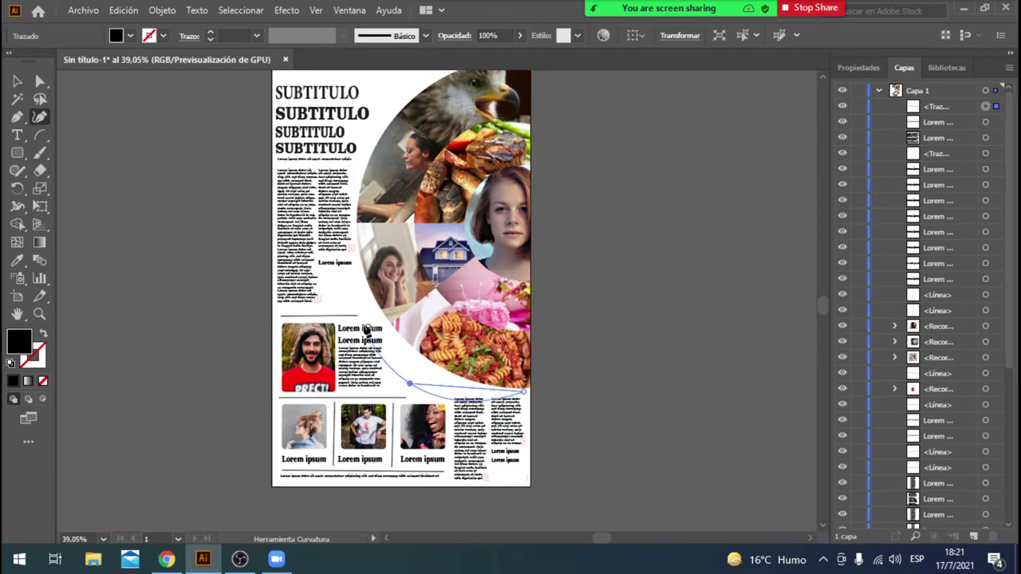
{"action": "key", "text": "ctrl+z"}
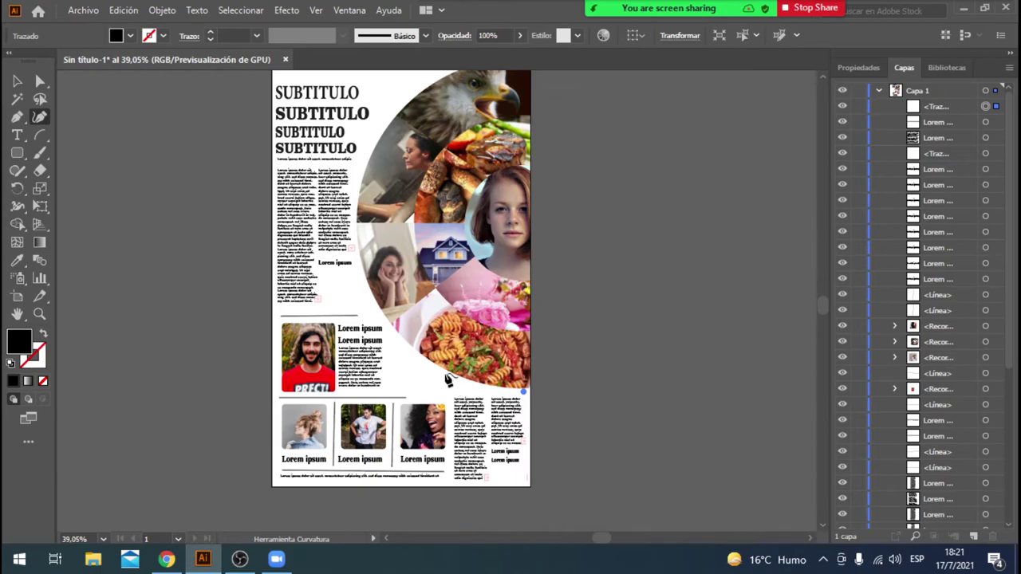
{"action": "left_click", "coordinate": [439, 375]}
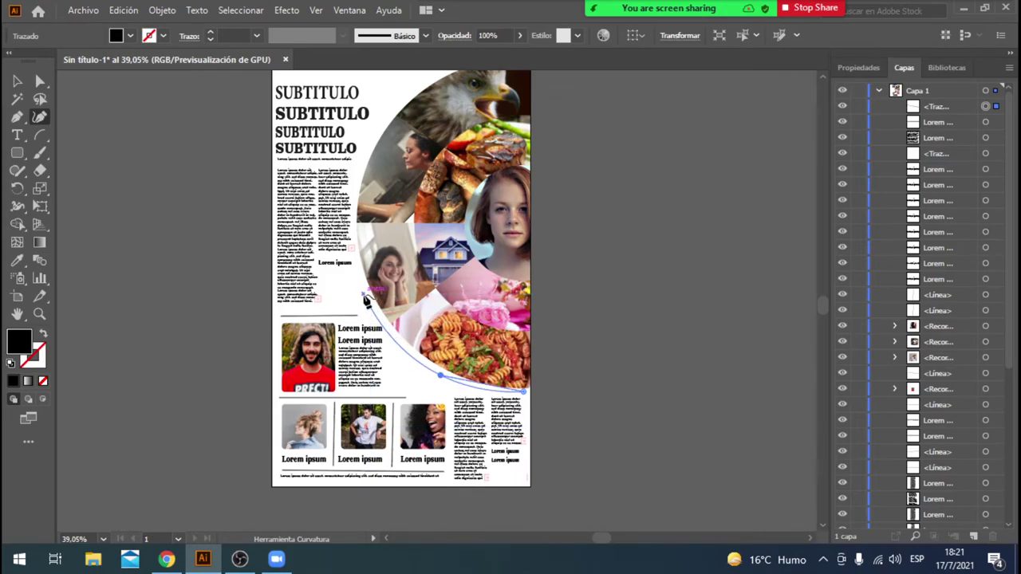
{"action": "left_click", "coordinate": [365, 299]}
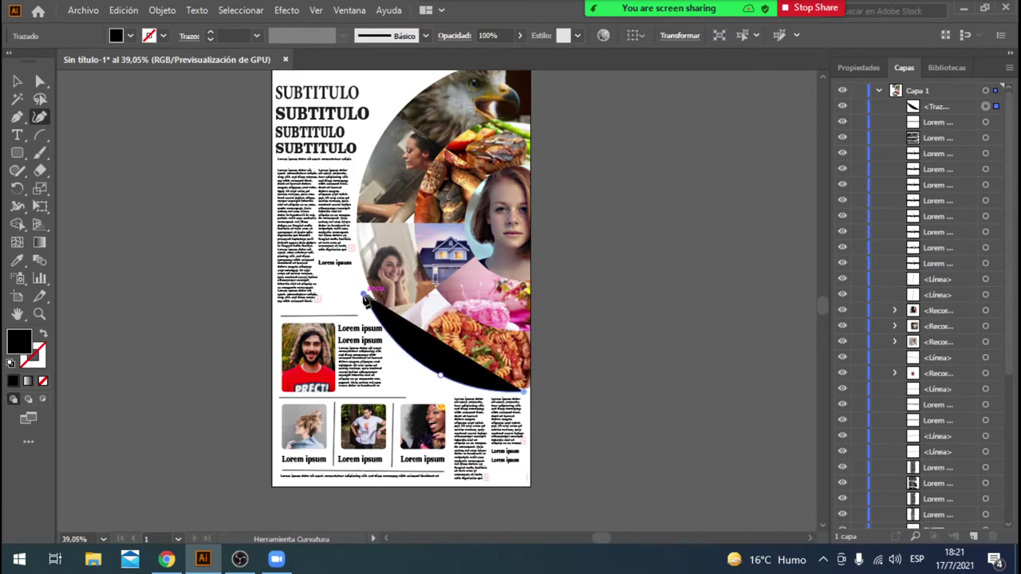
Step: Remove the fill from the curved path and give it a dark grey stroke of 3 pt
{"action": "left_click", "coordinate": [128, 42]}
{"action": "left_click", "coordinate": [12, 62]}
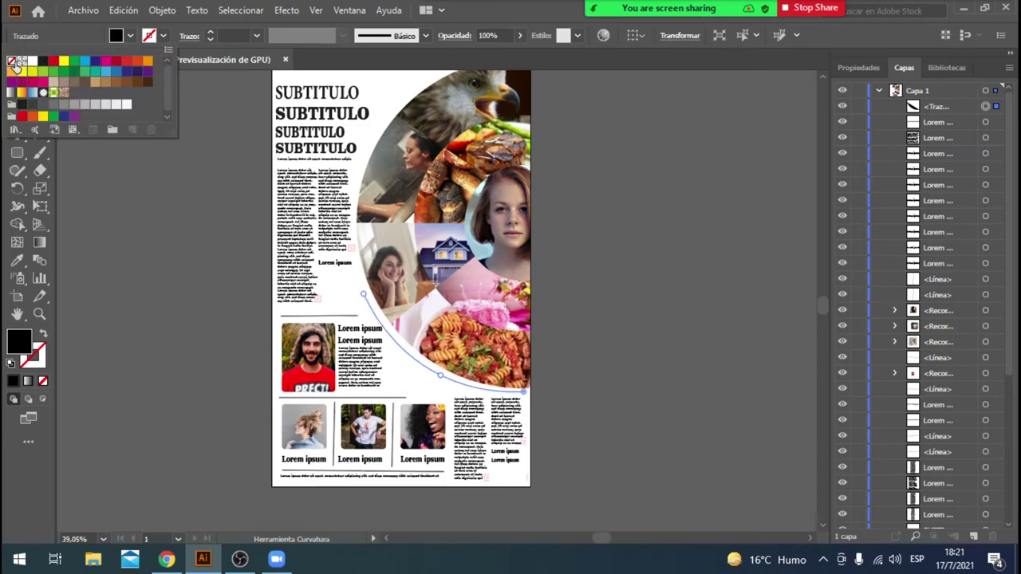
{"action": "left_click", "coordinate": [163, 36]}
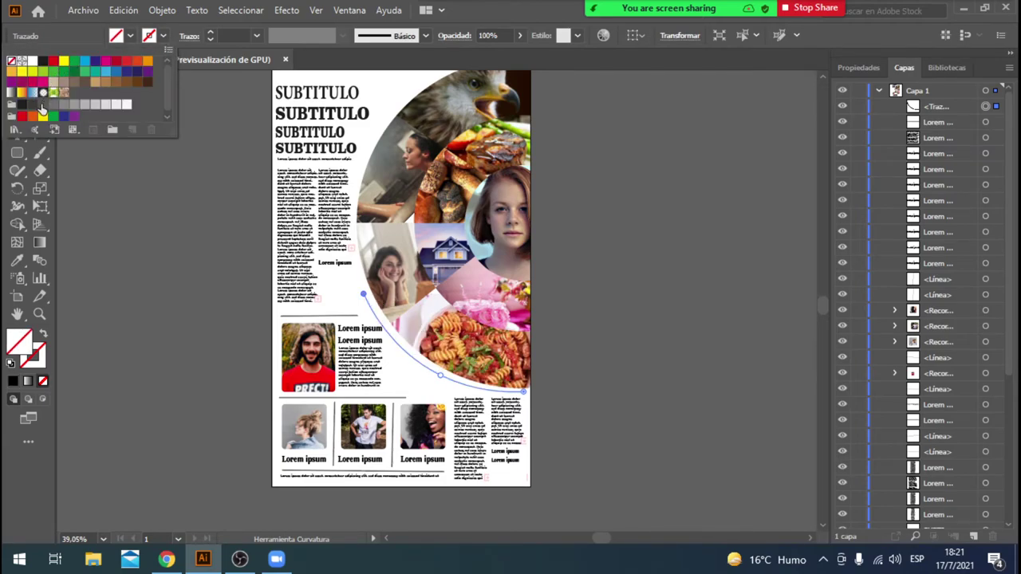
{"action": "left_click", "coordinate": [43, 105]}
{"action": "left_click", "coordinate": [212, 32]}
{"action": "left_click", "coordinate": [17, 81]}
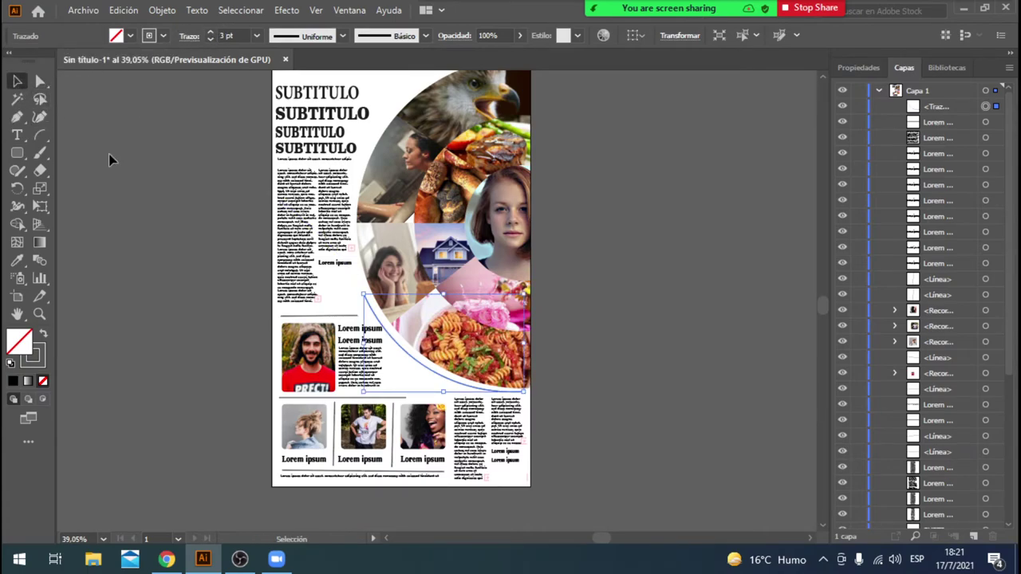
{"action": "left_click", "coordinate": [125, 170]}
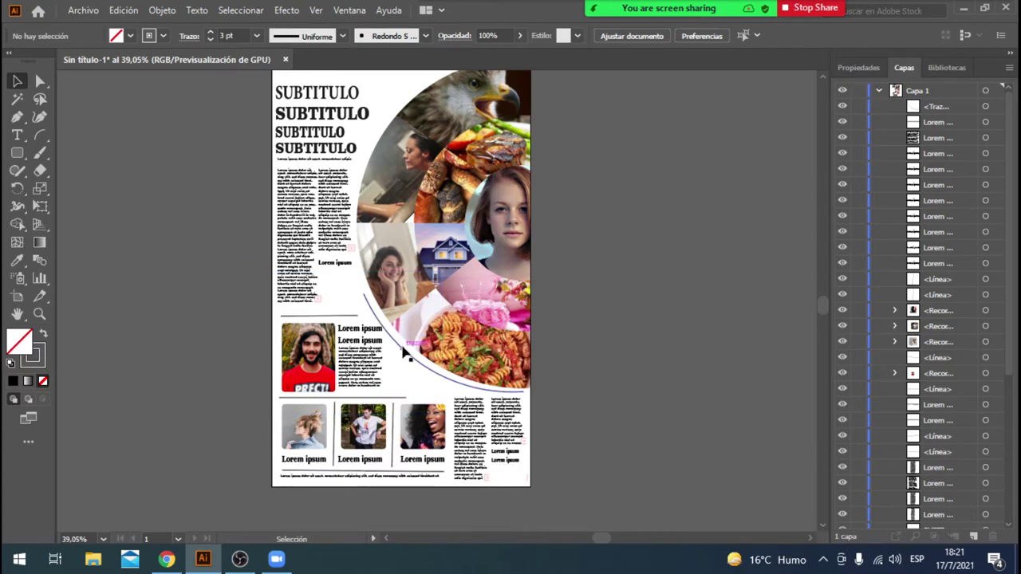
Step: Scale down the upper Lorem ipsum heading beside the bearded man's photo so it clears the curved line
{"action": "left_click", "coordinate": [369, 330]}
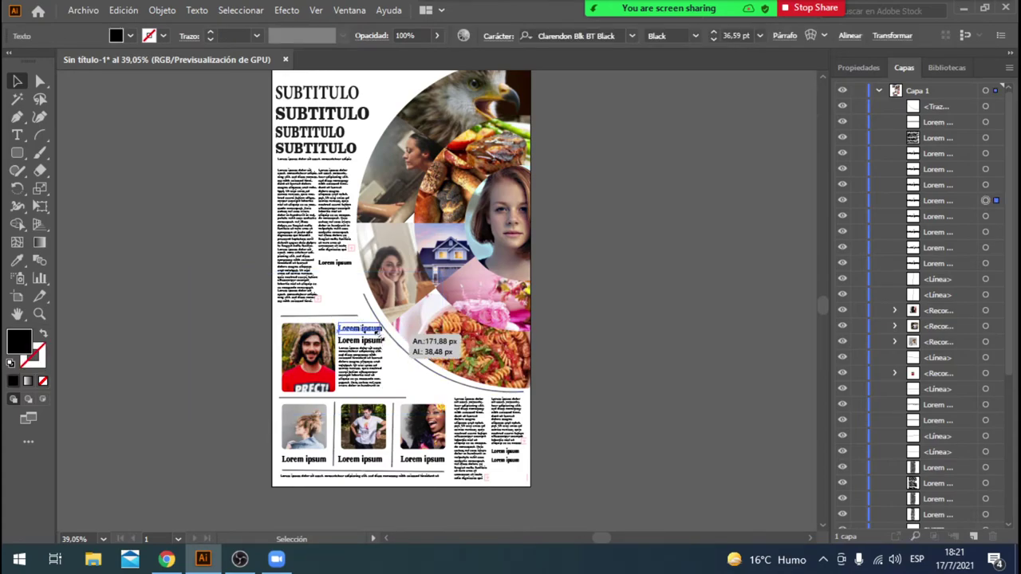
{"action": "left_click", "coordinate": [624, 297]}
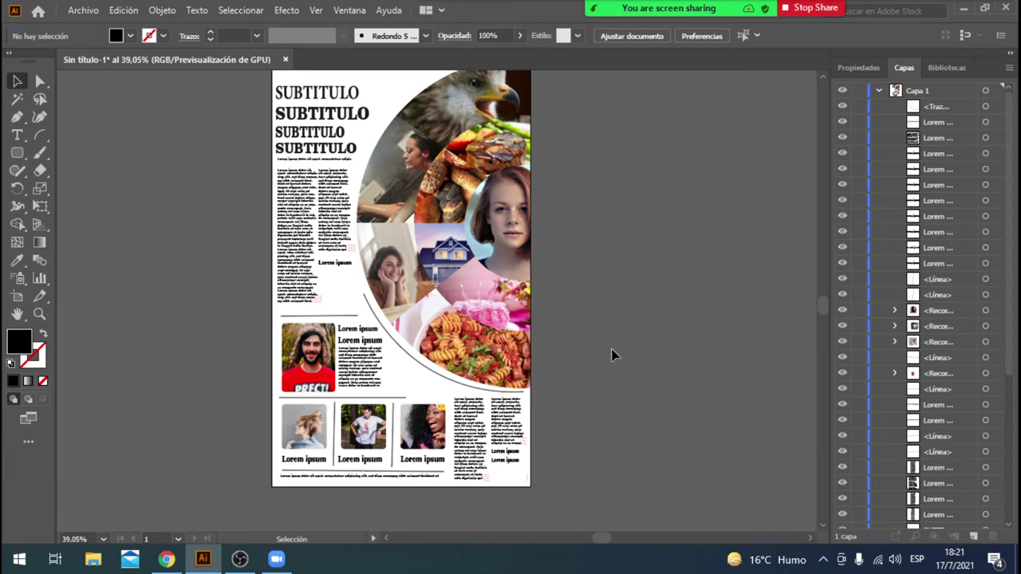
Step: Use Direct Selection to fine-tune the curved line's lower-right end and middle so it follows the collage edge
{"action": "left_click", "coordinate": [522, 389]}
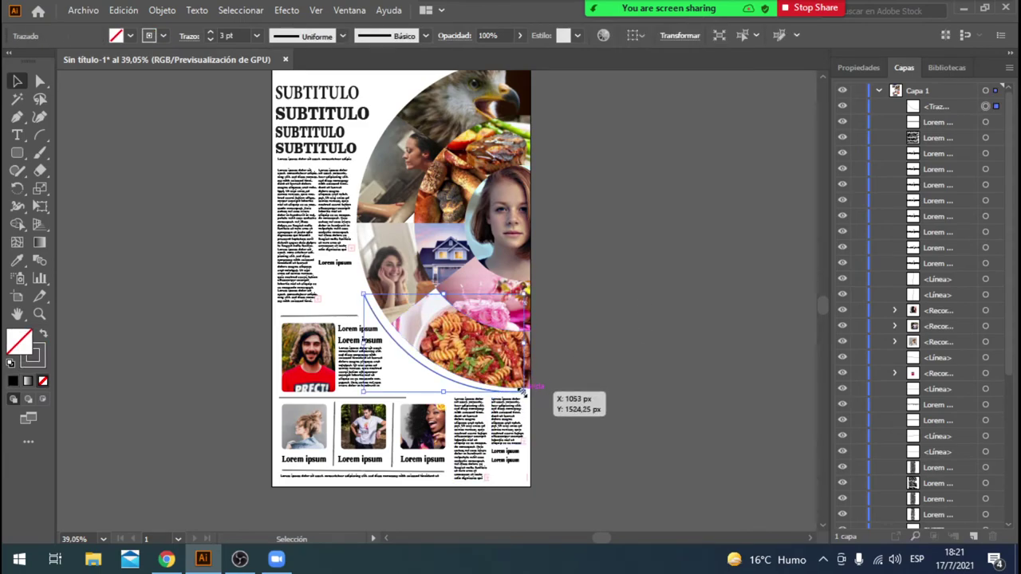
{"action": "left_click", "coordinate": [40, 80]}
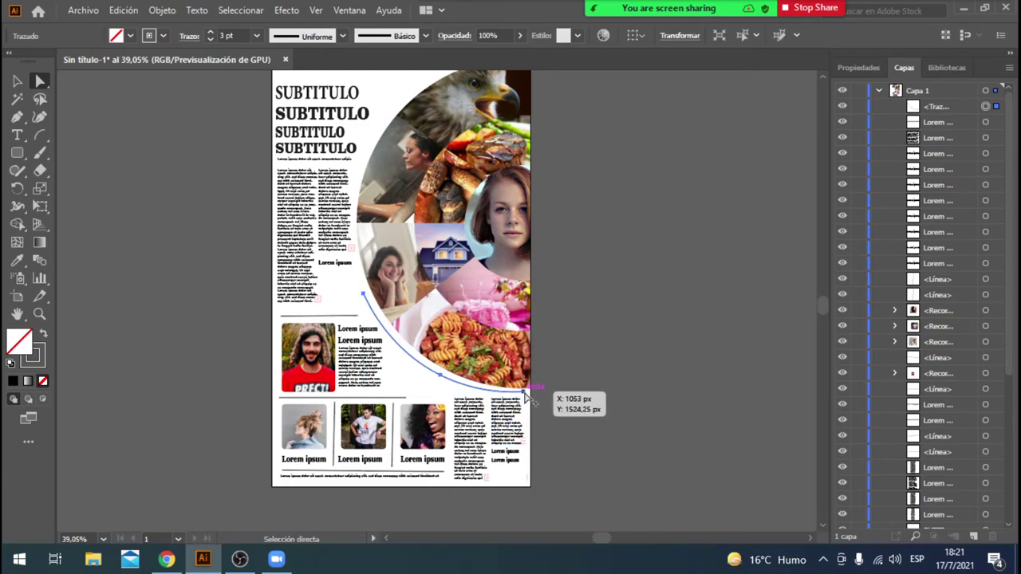
{"action": "key", "text": "v"}
{"action": "left_click_drag", "start_coordinate": [524, 391], "coordinate": [522, 394]}
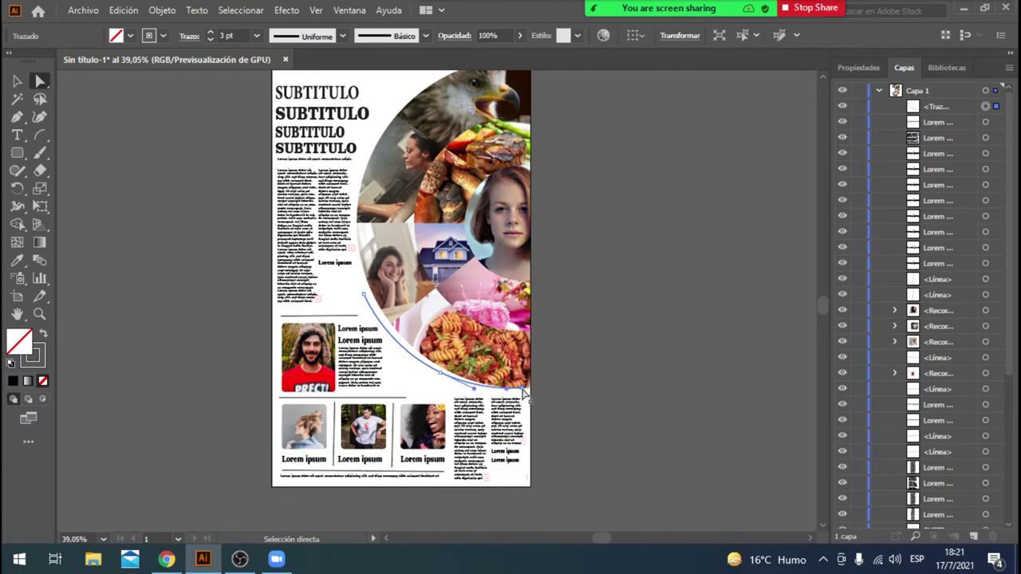
{"action": "left_click", "coordinate": [523, 390]}
{"action": "left_click_drag", "start_coordinate": [525, 391], "coordinate": [526, 393]}
{"action": "left_click", "coordinate": [651, 316]}
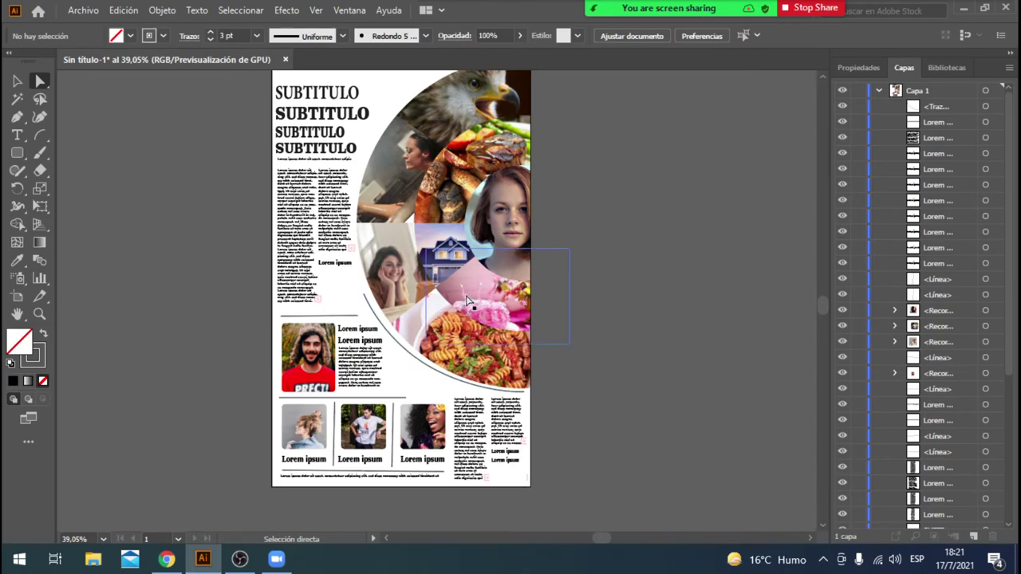
Step: Move the curved line's upper anchor to X 441.73, Y 1214.88 px and extend the divider above the bearded man to meet it
{"action": "left_click", "coordinate": [364, 294]}
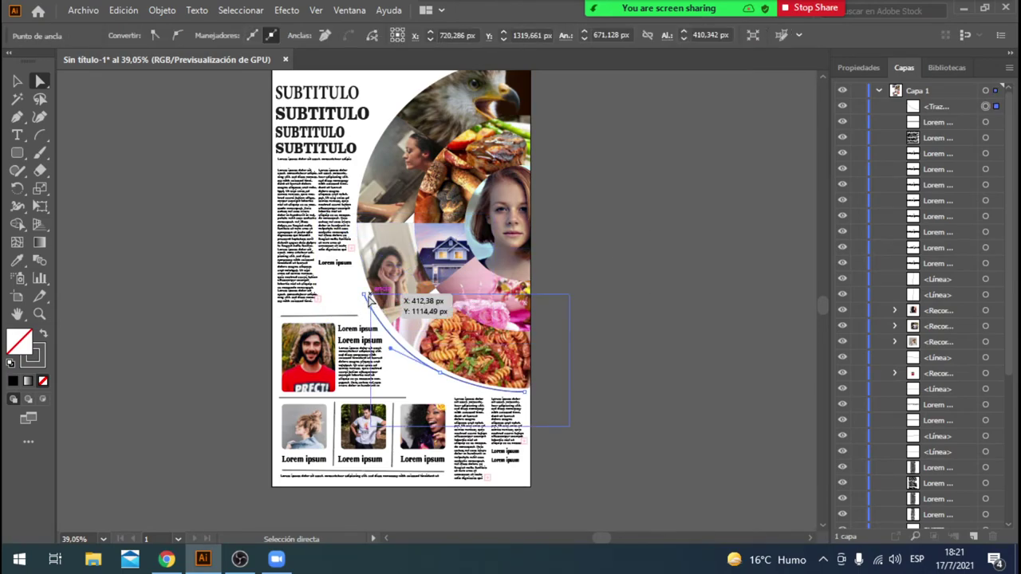
{"action": "left_click_drag", "start_coordinate": [363, 293], "coordinate": [365, 294]}
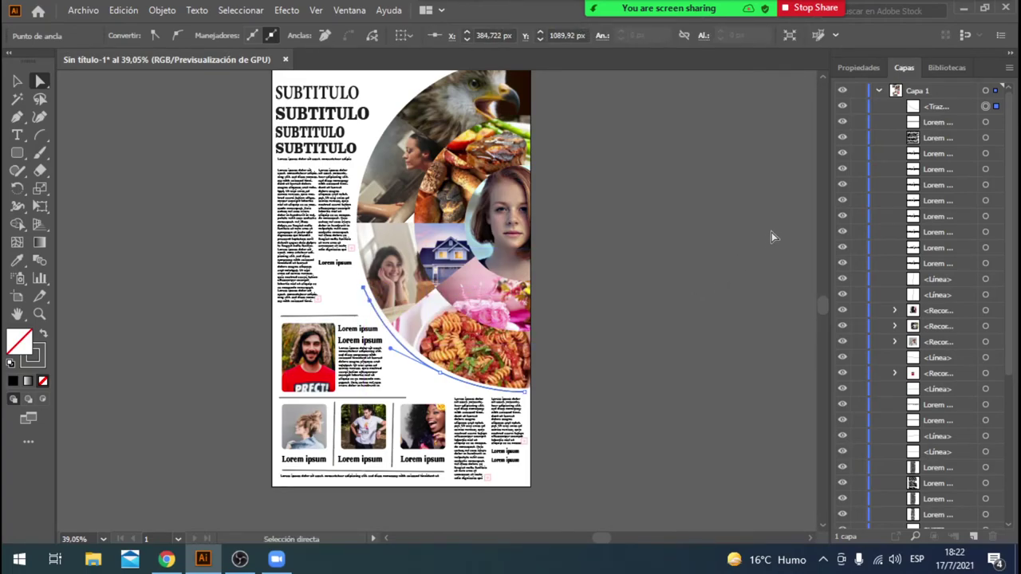
{"action": "left_click_drag", "start_coordinate": [364, 297], "coordinate": [378, 320]}
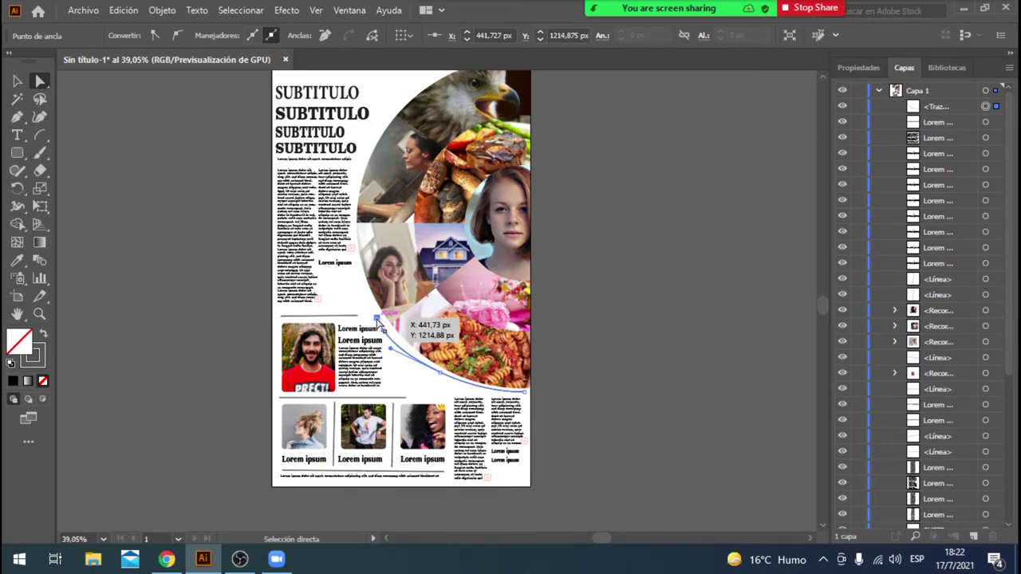
{"action": "left_click", "coordinate": [555, 394]}
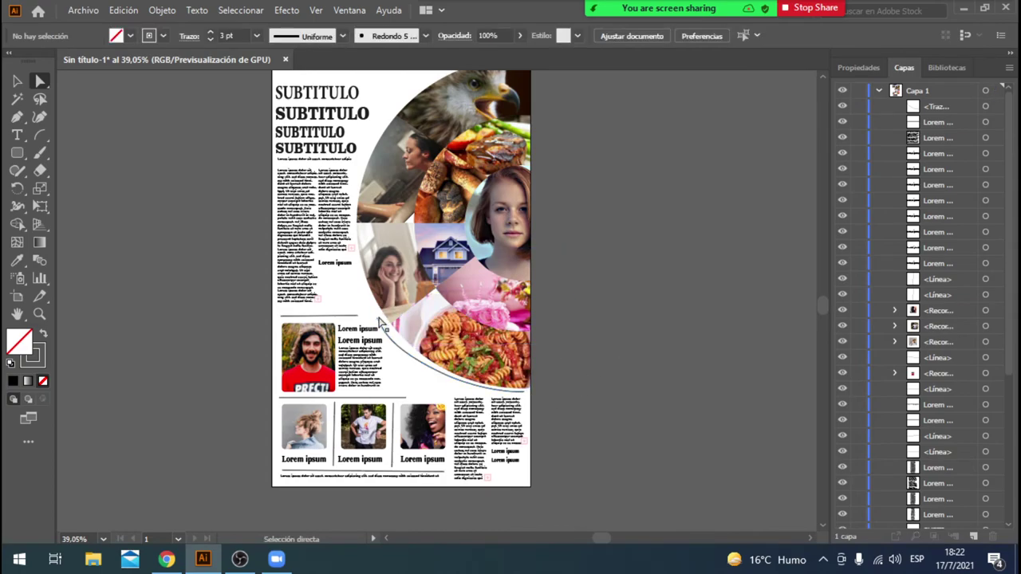
{"action": "left_click_drag", "start_coordinate": [352, 316], "coordinate": [378, 319]}
{"action": "left_click", "coordinate": [594, 325]}
Step: Reshape the curved line at its lower end and middle anchor to leave a more even gap around the collage
{"action": "left_click_drag", "start_coordinate": [524, 407], "coordinate": [528, 396]}
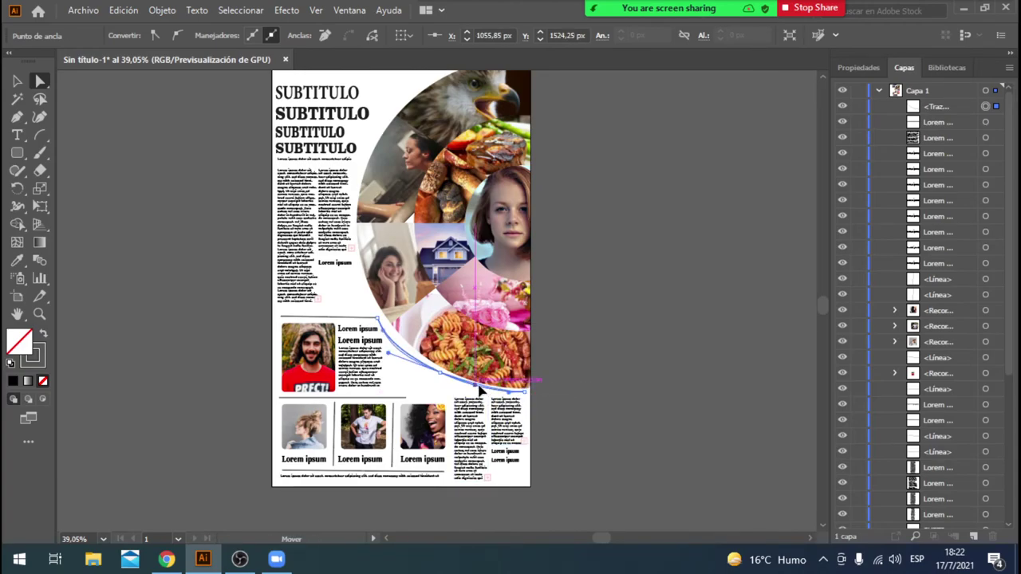
{"action": "left_click_drag", "start_coordinate": [439, 375], "coordinate": [438, 381]}
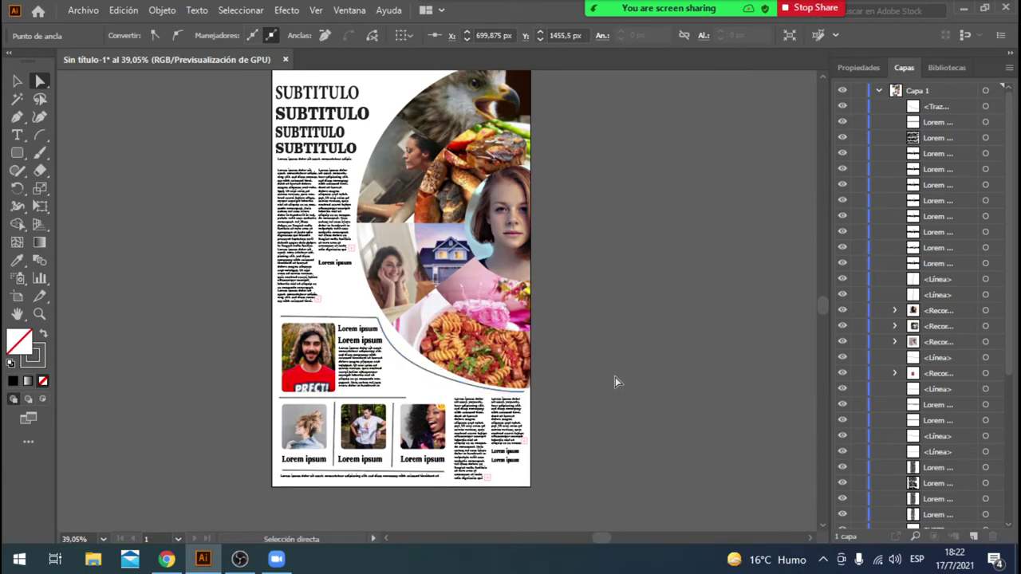
{"action": "left_click", "coordinate": [615, 377]}
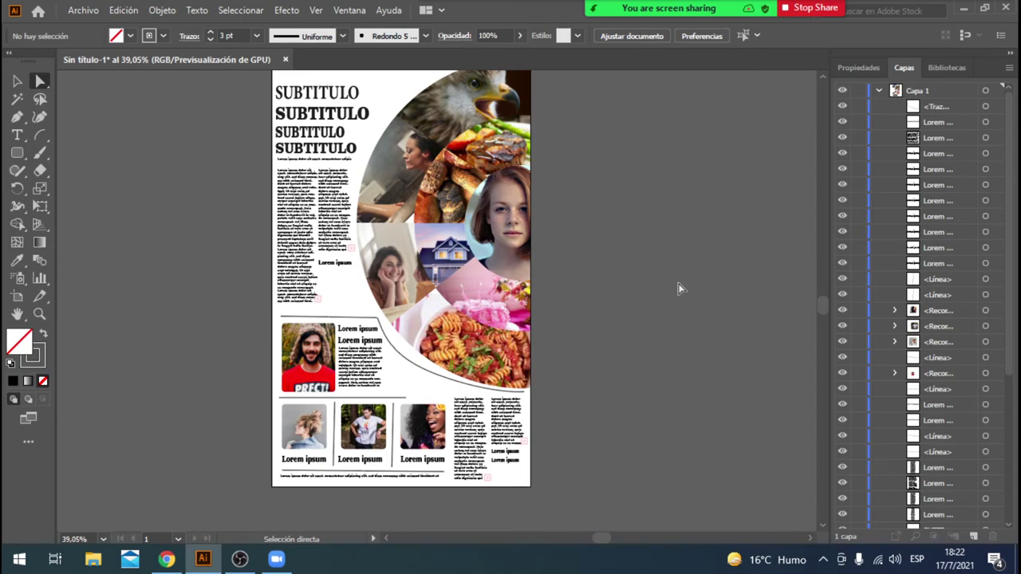
Step: Draw a rounded rectangle below the Lorem ipsum caption of the second text column and fill it with black
{"action": "left_click_drag", "start_coordinate": [17, 152], "coordinate": [136, 171]}
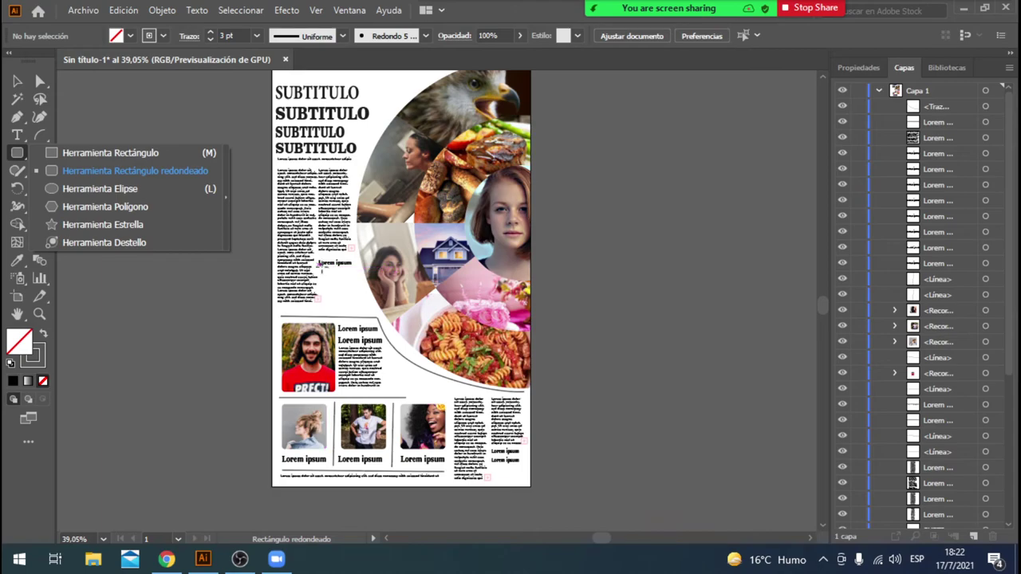
{"action": "left_click_drag", "start_coordinate": [319, 274], "coordinate": [352, 303]}
{"action": "left_click", "coordinate": [131, 37]}
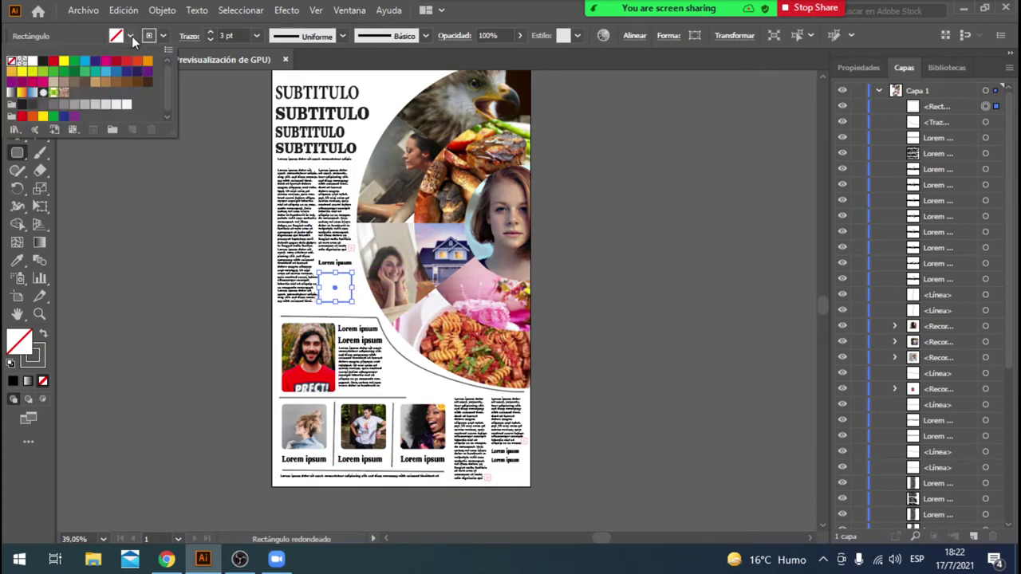
{"action": "left_click", "coordinate": [43, 62]}
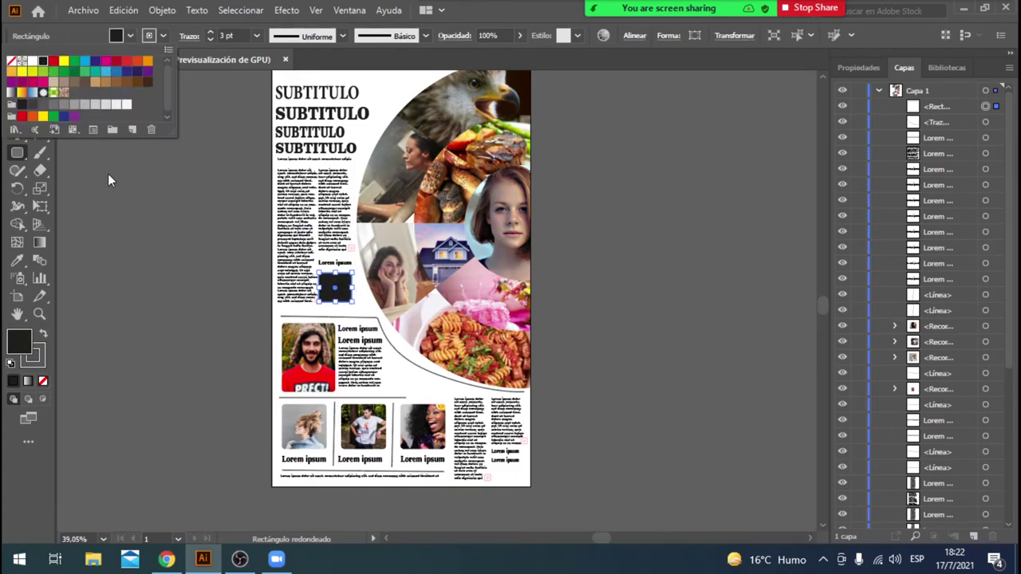
{"action": "left_click", "coordinate": [32, 512]}
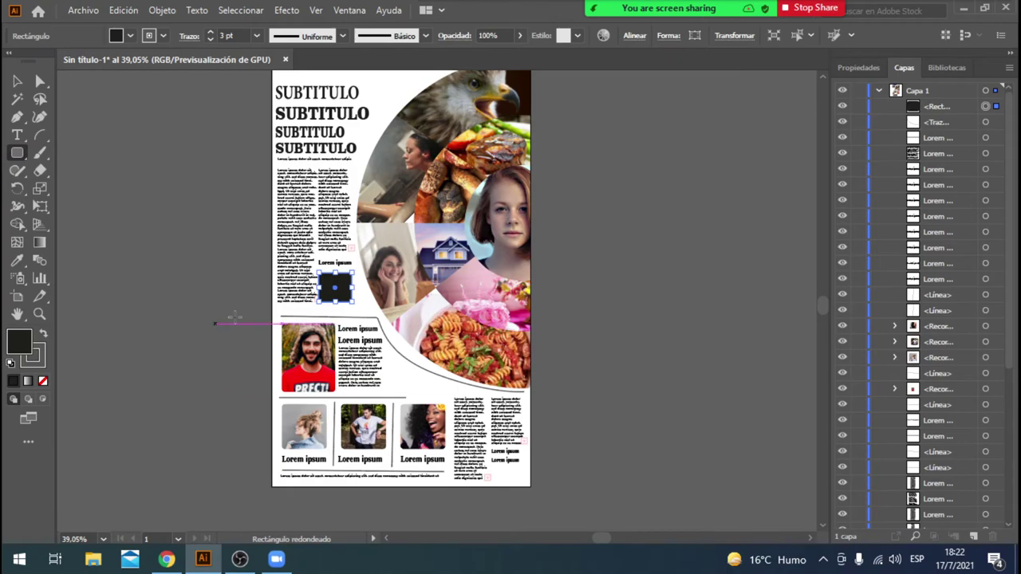
{"action": "left_click", "coordinate": [310, 294]}
{"action": "left_click", "coordinate": [535, 317]}
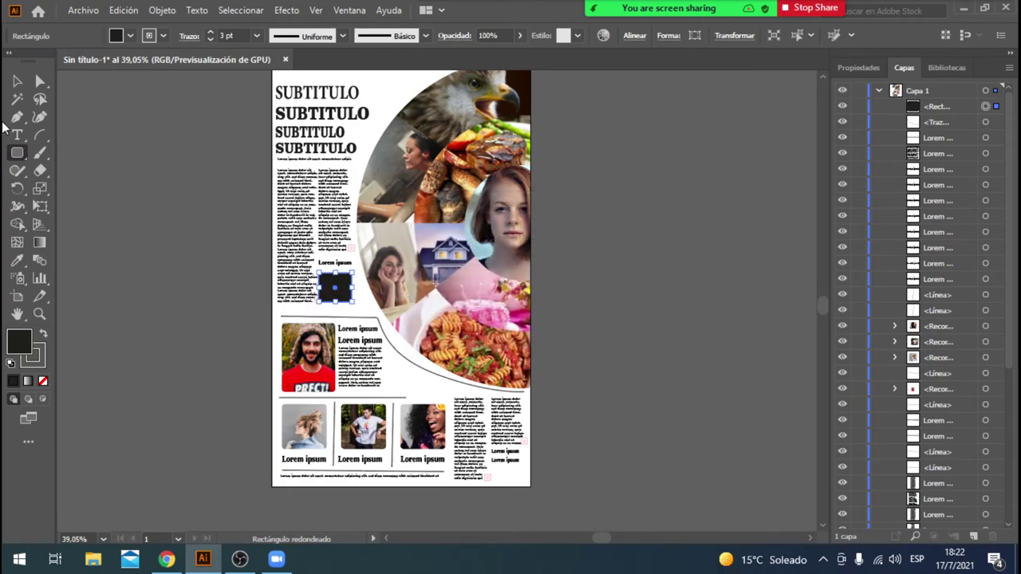
Step: Narrow the long left text column slightly so it no longer touches the second column and the black rectangle
{"action": "left_click", "coordinate": [16, 81]}
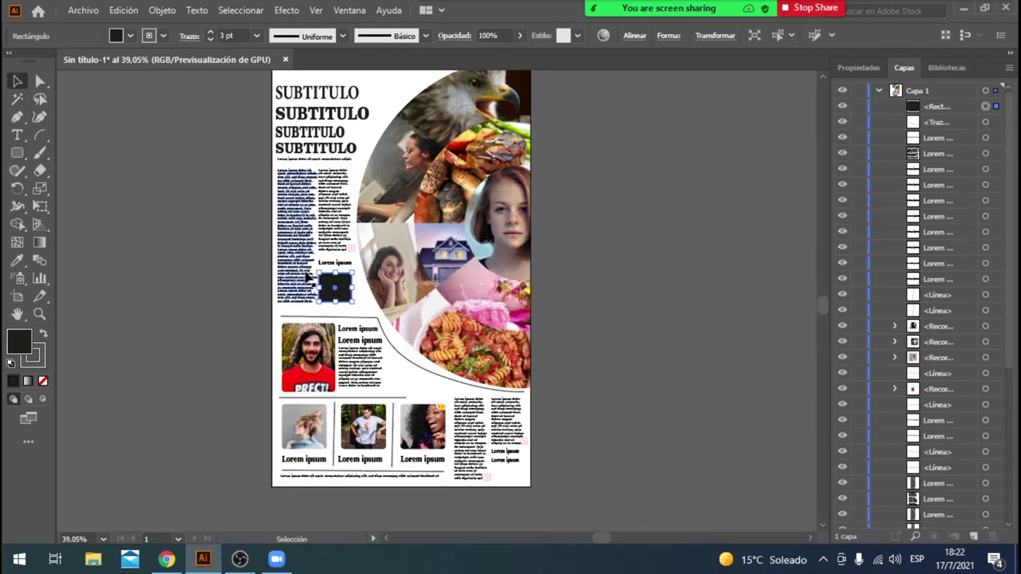
{"action": "left_click", "coordinate": [308, 275]}
{"action": "triple_click", "coordinate": [315, 235]}
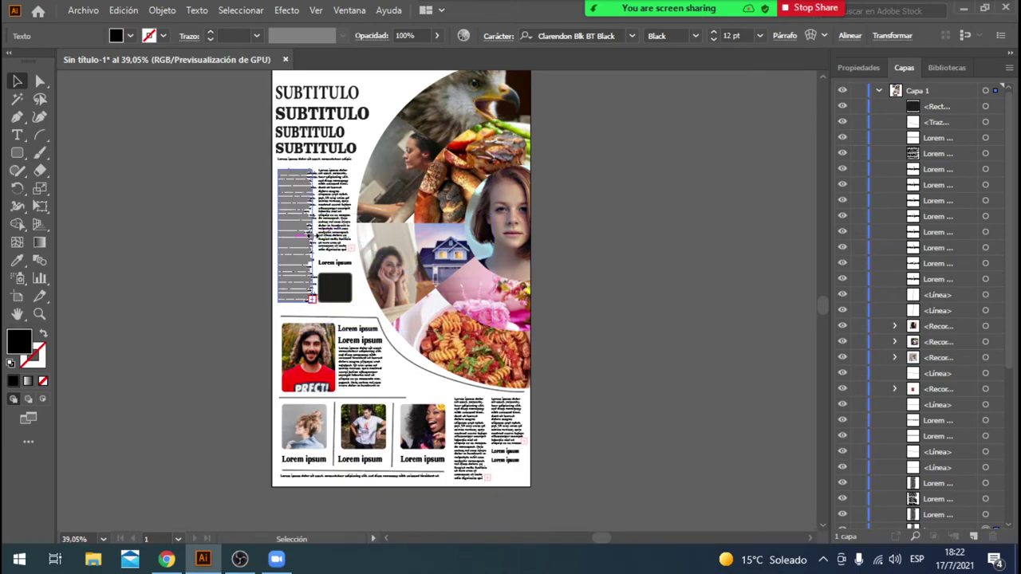
{"action": "key", "text": "Escape"}
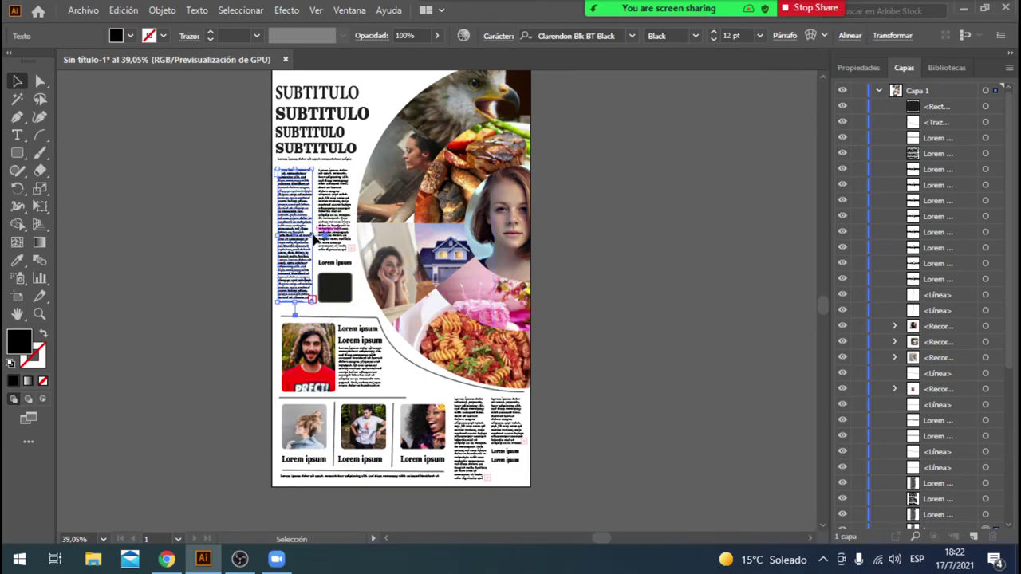
{"action": "left_click", "coordinate": [618, 211]}
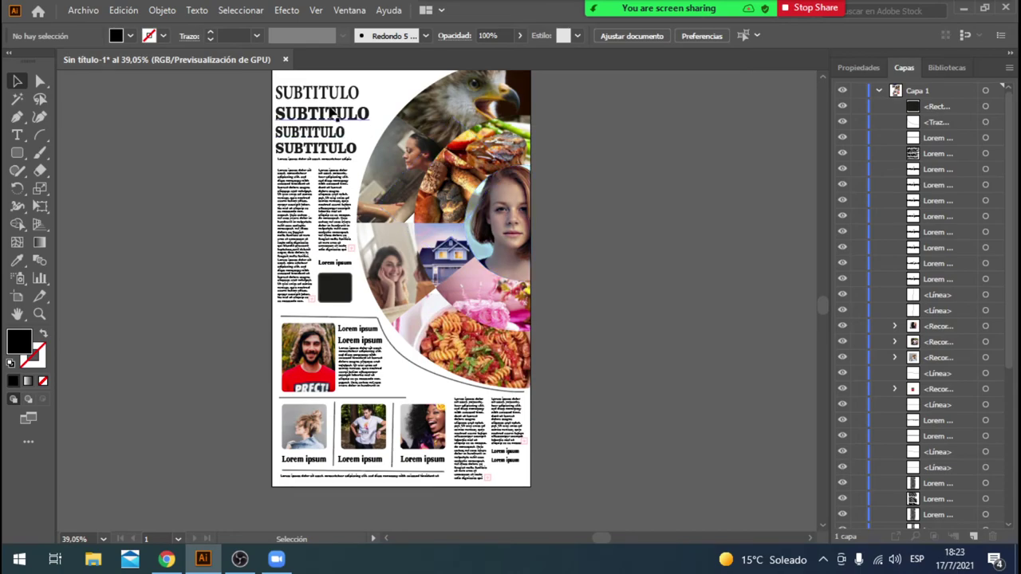
Step: Move the upper SUBTITULO lines up so the four subtitles are spaced out evenly beneath the title text
{"action": "scroll", "coordinate": [677, 200], "scroll_direction": "up", "scroll_amount": 2}
{"action": "scroll", "coordinate": [675, 206], "scroll_direction": "up", "scroll_amount": 2}
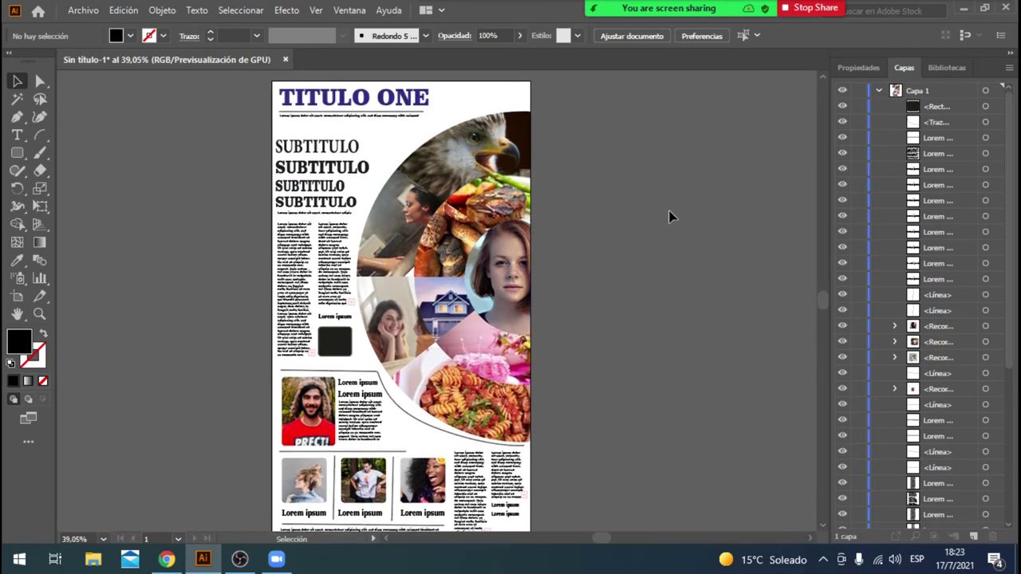
{"action": "left_click_drag", "start_coordinate": [315, 148], "coordinate": [312, 177]}
{"action": "left_click", "coordinate": [695, 205]}
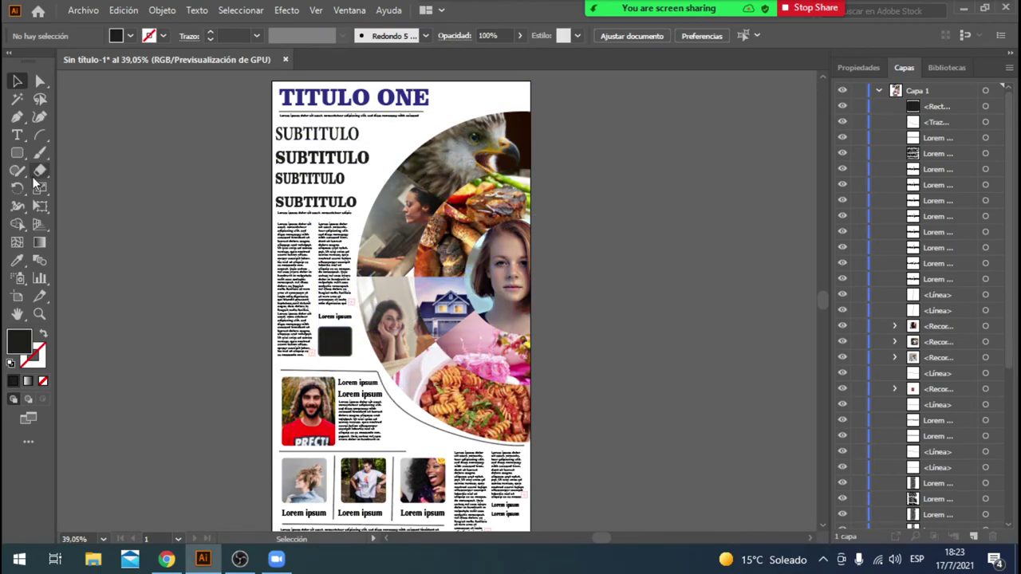
Step: Draw a black rounded rectangle beside TITULO ONE above the eagle photo and shrink it to a narrow upright tag
{"action": "left_click_drag", "start_coordinate": [16, 152], "coordinate": [120, 170]}
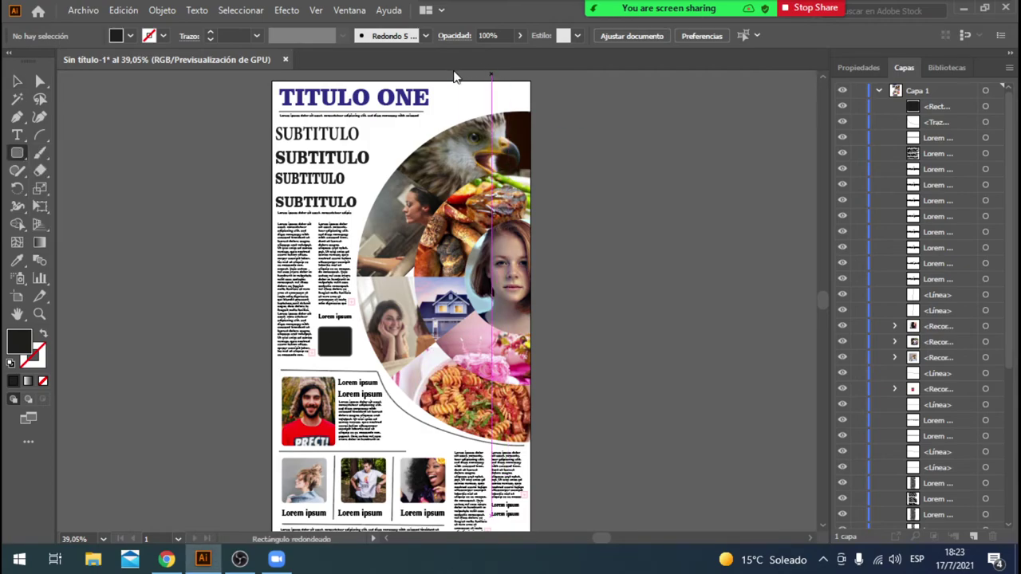
{"action": "left_click_drag", "start_coordinate": [452, 77], "coordinate": [503, 126]}
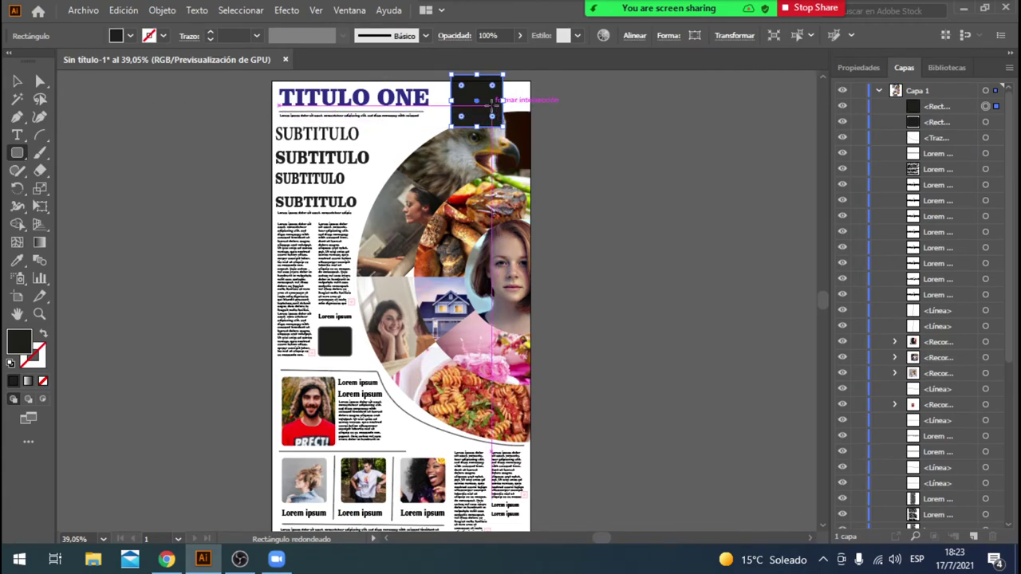
{"action": "key", "text": "v"}
{"action": "left_click_drag", "start_coordinate": [491, 106], "coordinate": [512, 110]}
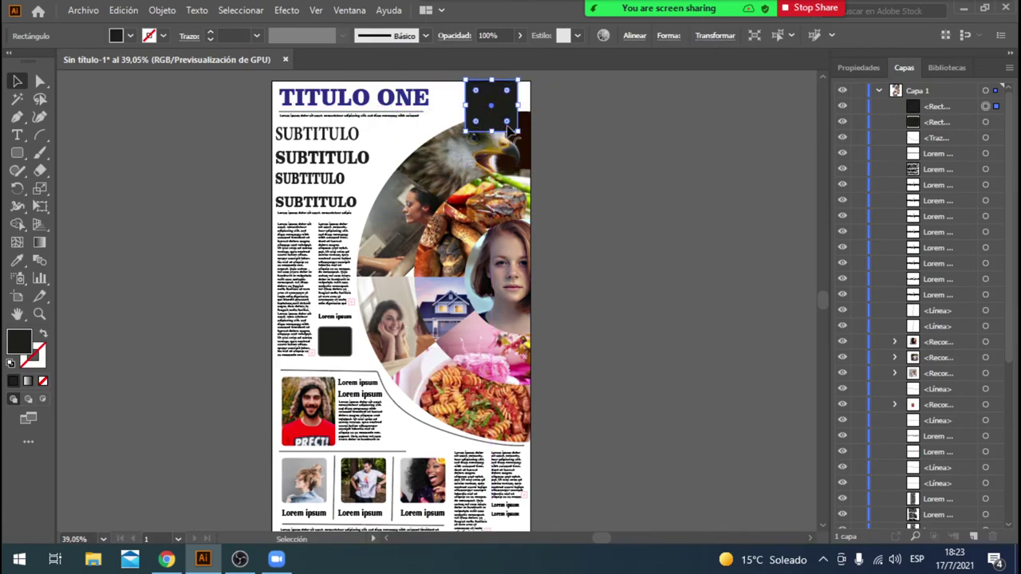
{"action": "left_click_drag", "start_coordinate": [520, 132], "coordinate": [502, 125]}
{"action": "left_click", "coordinate": [625, 124]}
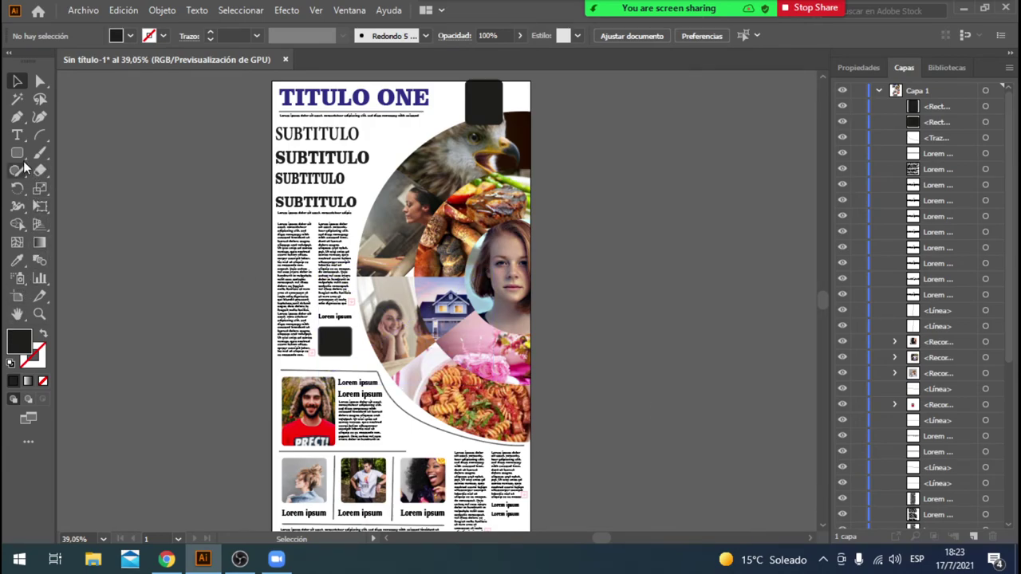
Step: Draw a diagonal line from the curved divider up between the lower collage photos with a 3 pt dark grey stroke
{"action": "left_click_drag", "start_coordinate": [40, 135], "coordinate": [73, 135]}
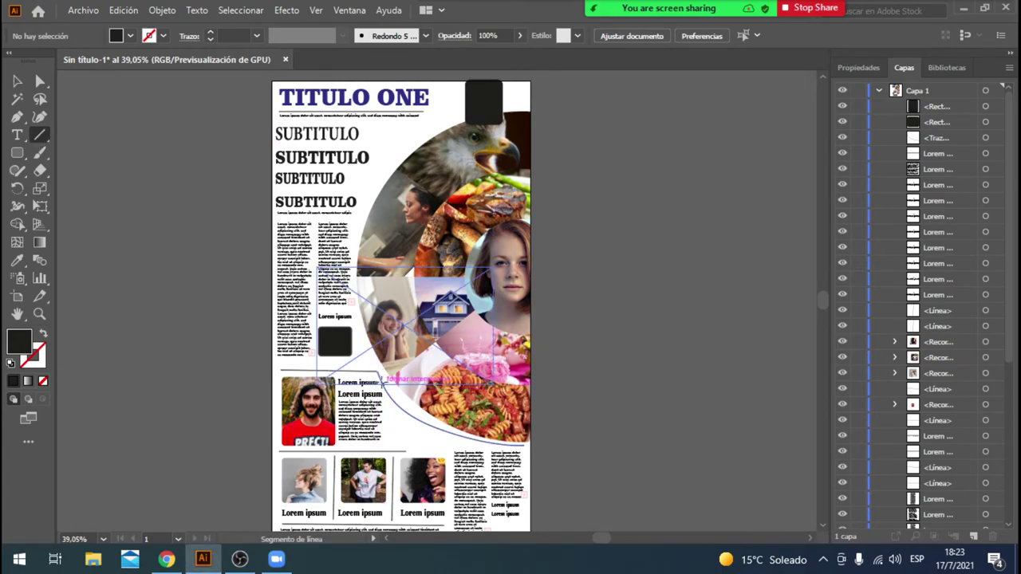
{"action": "left_click_drag", "start_coordinate": [383, 379], "coordinate": [476, 304]}
{"action": "left_click", "coordinate": [650, 324]}
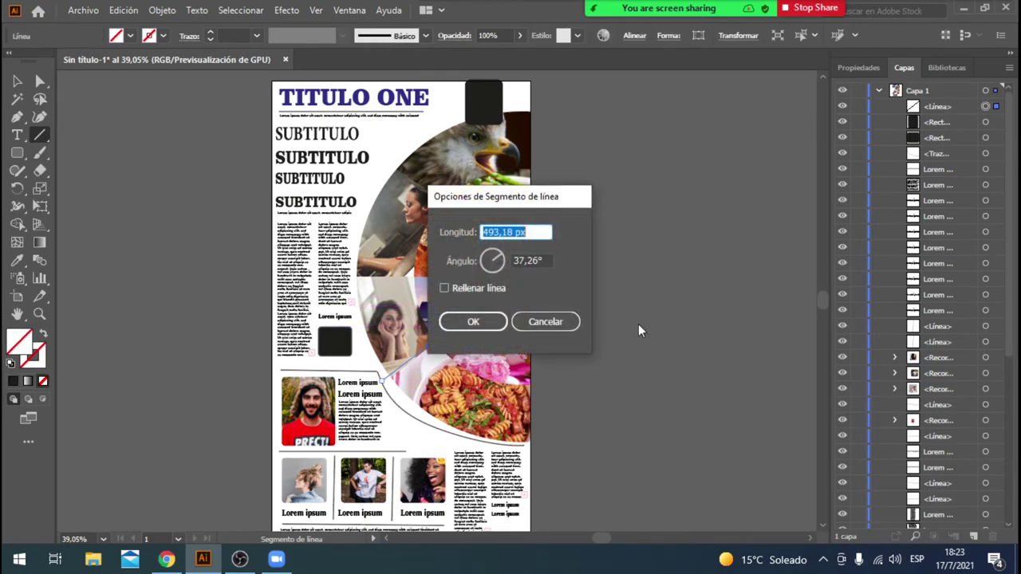
{"action": "left_click", "coordinate": [571, 324]}
{"action": "left_click", "coordinate": [162, 35]}
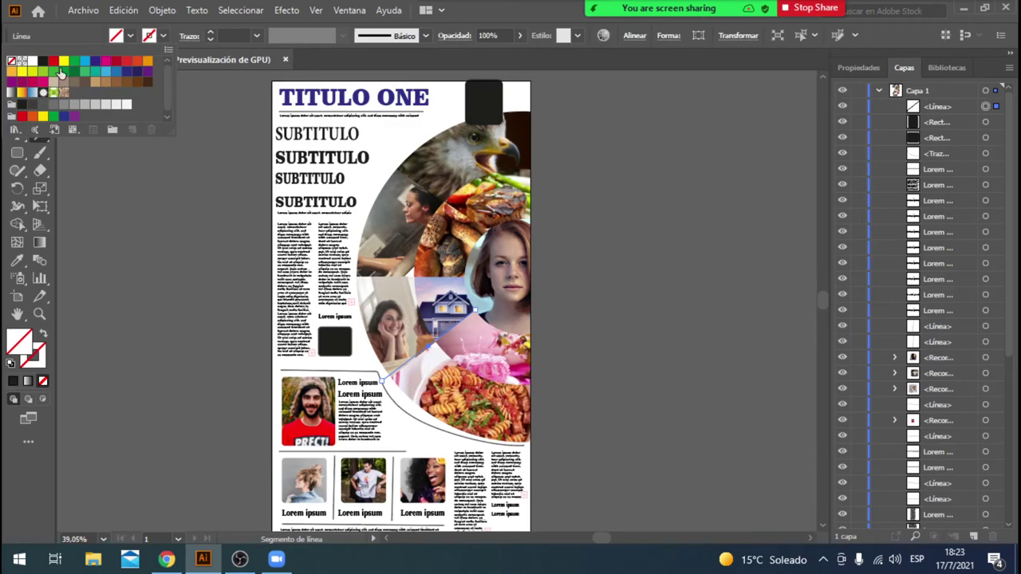
{"action": "left_click", "coordinate": [53, 105]}
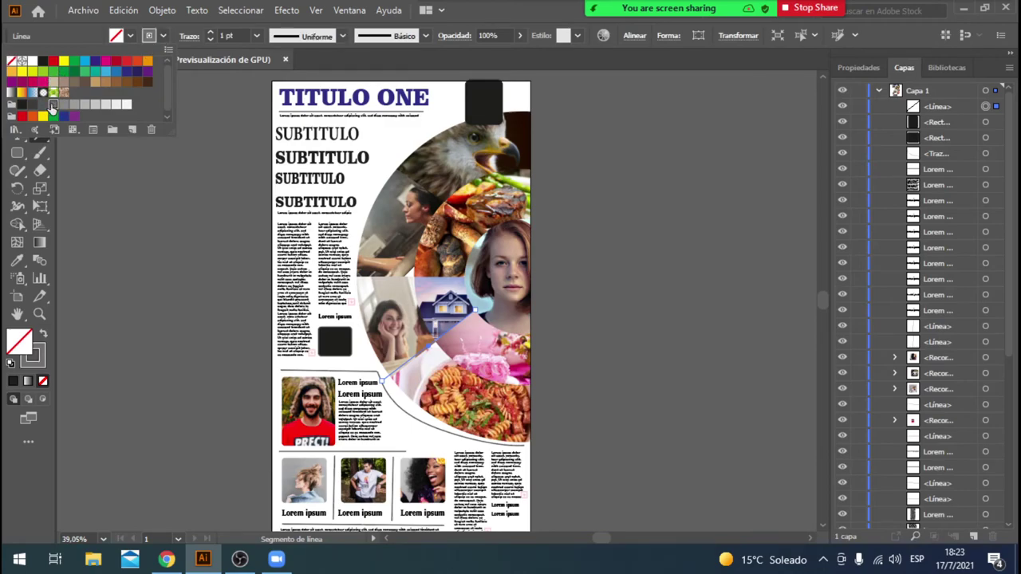
{"action": "left_click", "coordinate": [211, 33]}
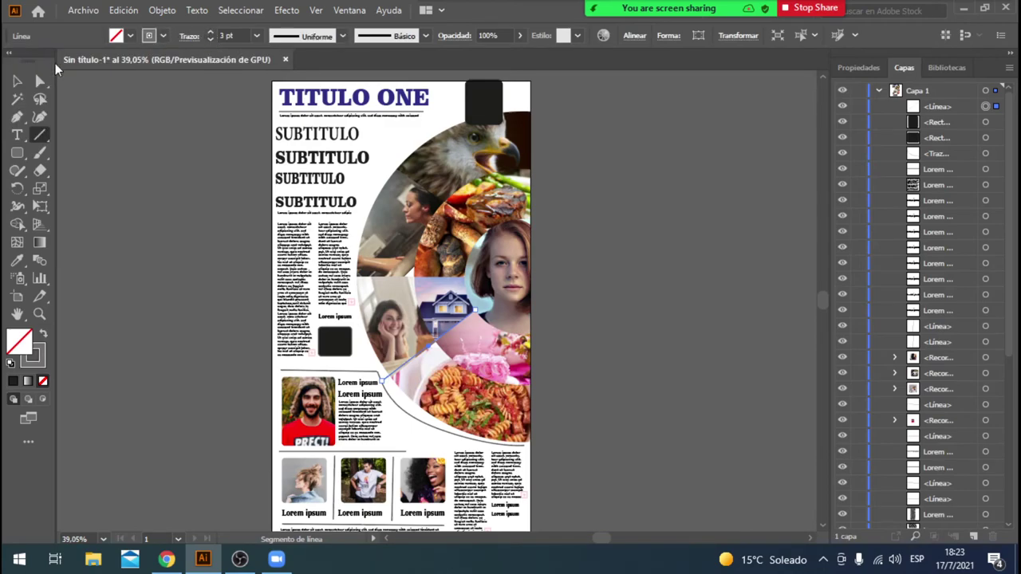
{"action": "left_click", "coordinate": [16, 81]}
{"action": "left_click", "coordinate": [682, 351]}
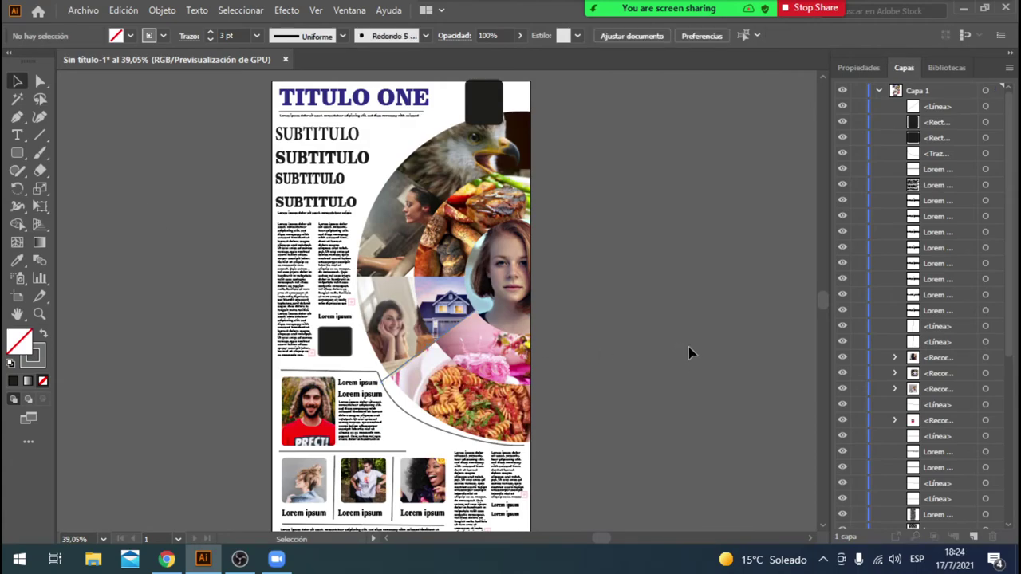
Step: Try to adjust the diagonal line's lower end anchor where it meets the curved divider
{"action": "left_click", "coordinate": [390, 382]}
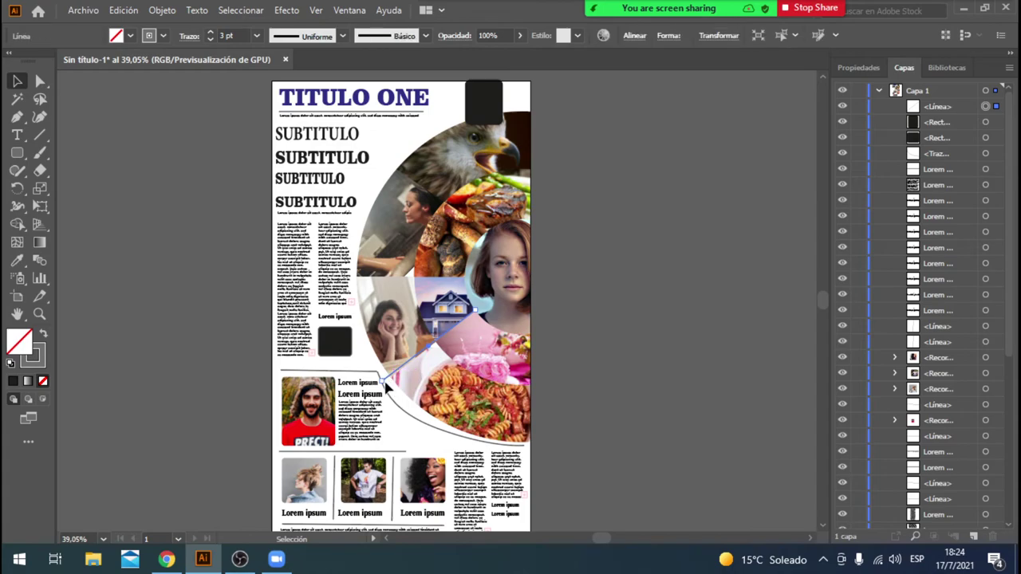
{"action": "left_click", "coordinate": [39, 81]}
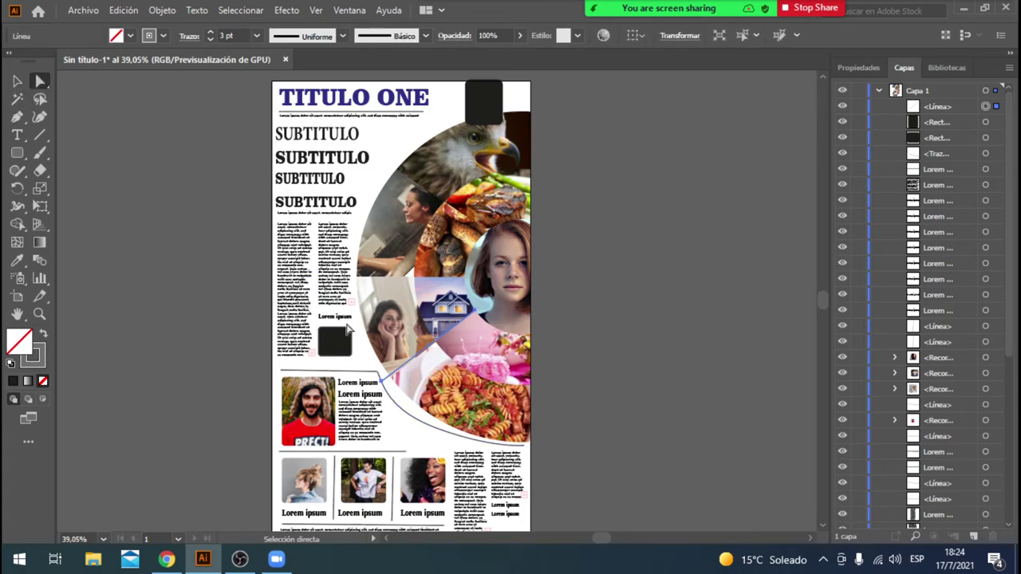
{"action": "left_click_drag", "start_coordinate": [391, 397], "coordinate": [383, 382]}
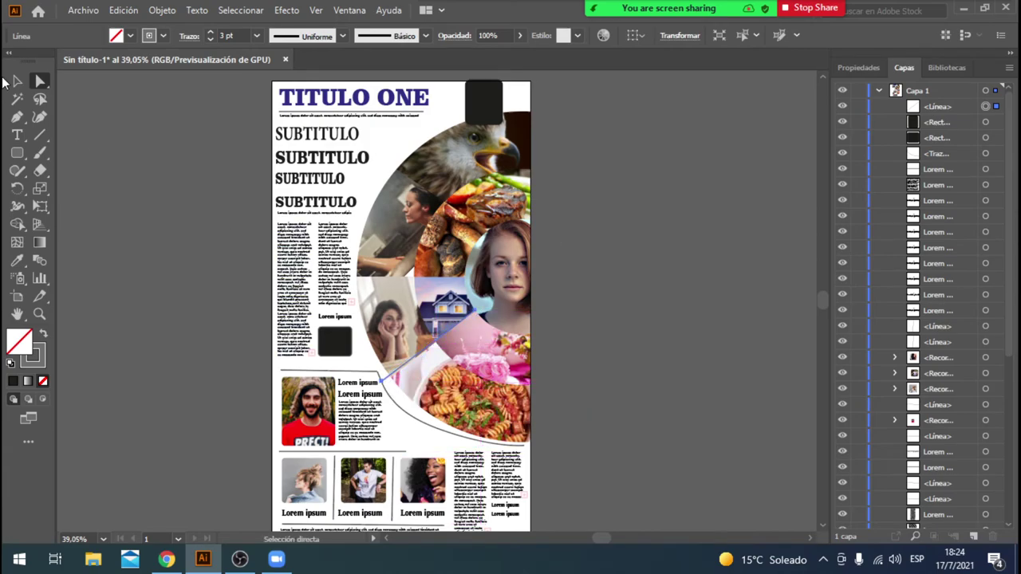
Step: Draw a second 3 pt grey diagonal line along the boundary between the eagle photo and the photo of the woman below it
{"action": "left_click", "coordinate": [40, 134]}
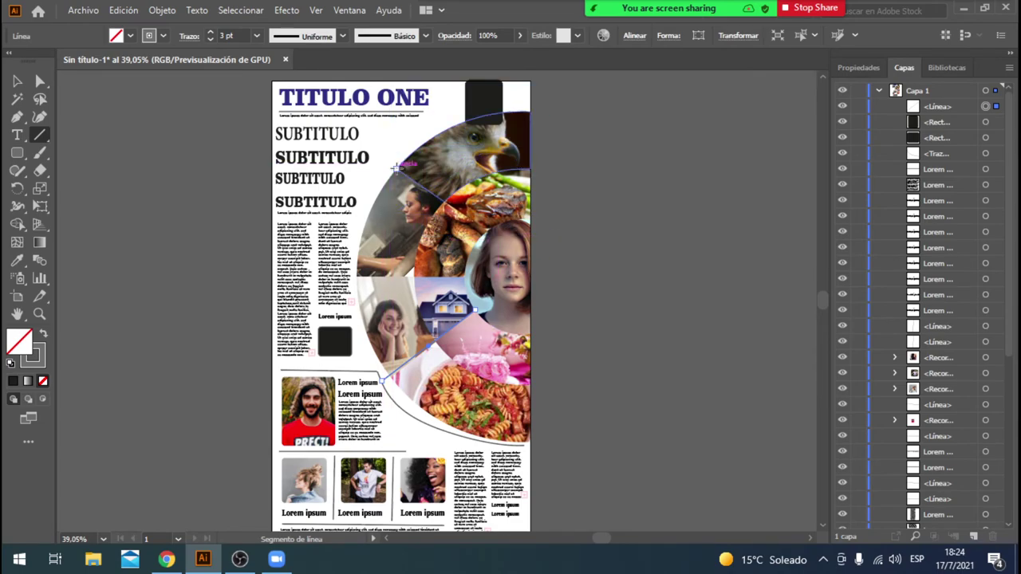
{"action": "left_click_drag", "start_coordinate": [394, 168], "coordinate": [488, 230]}
{"action": "left_click", "coordinate": [598, 207]}
{"action": "left_click", "coordinate": [540, 320]}
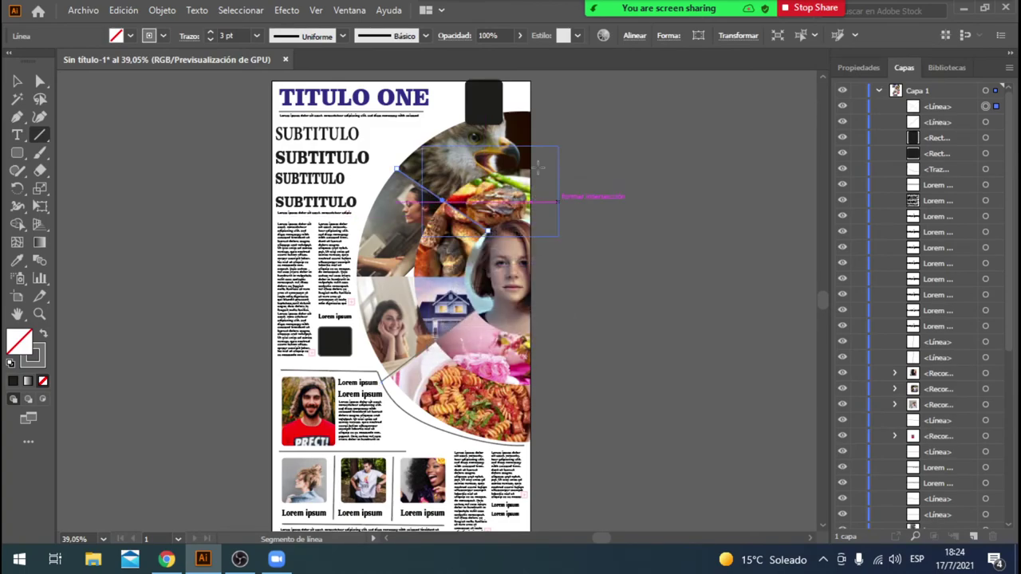
{"action": "left_click", "coordinate": [17, 80]}
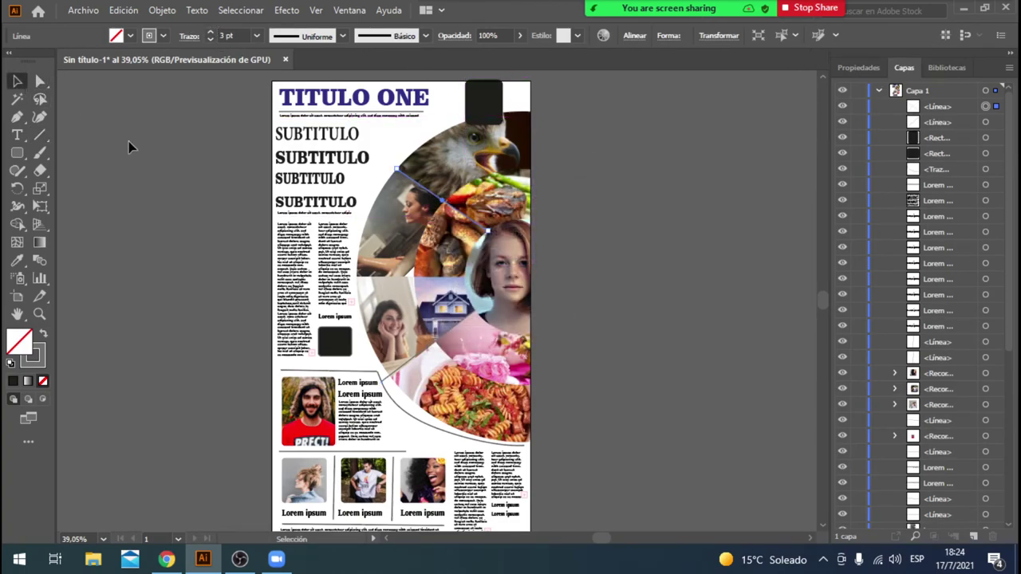
{"action": "left_click", "coordinate": [165, 163]}
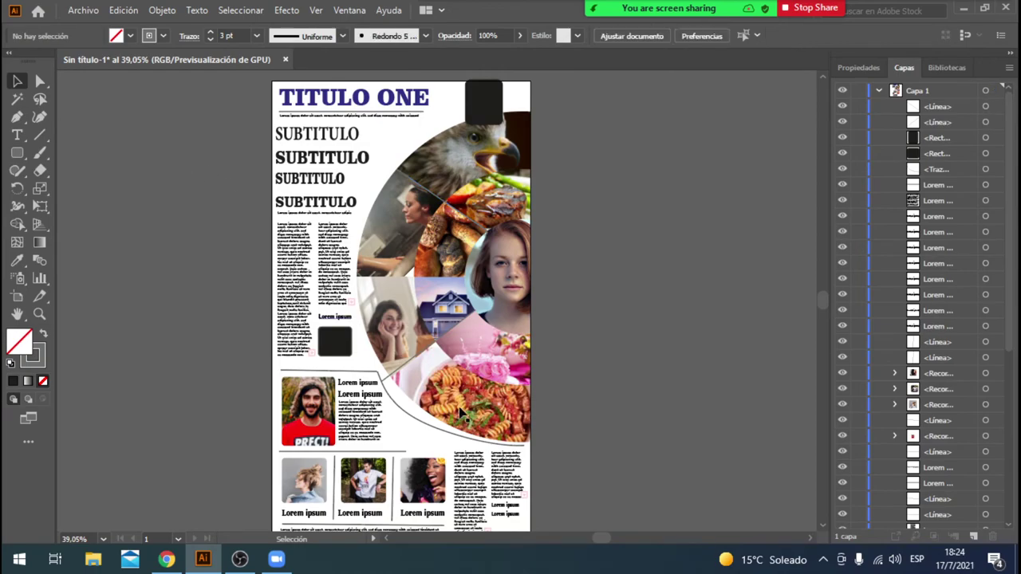
{"action": "left_click", "coordinate": [383, 389]}
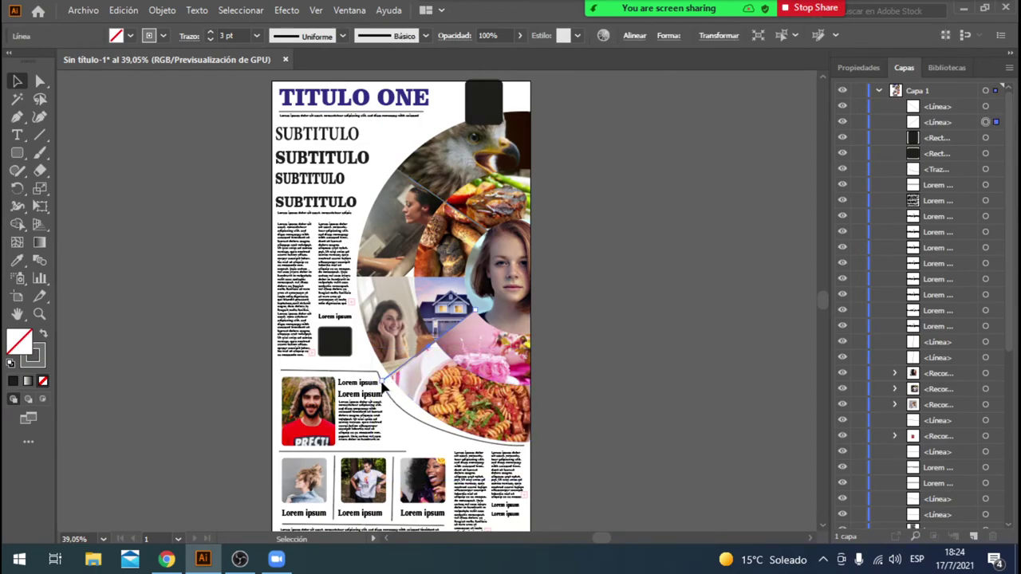
{"action": "left_click", "coordinate": [660, 322]}
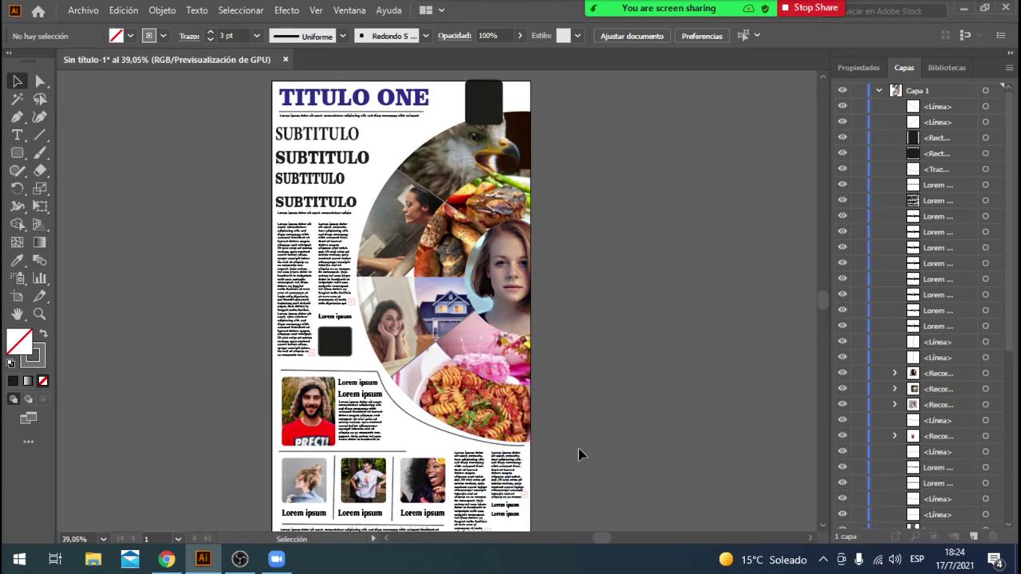
Step: Duplicate the second SUBTITULO line onto the eagle photo and replace the copy's text with "12"
{"action": "scroll", "coordinate": [578, 448], "scroll_direction": "down", "scroll_amount": 1}
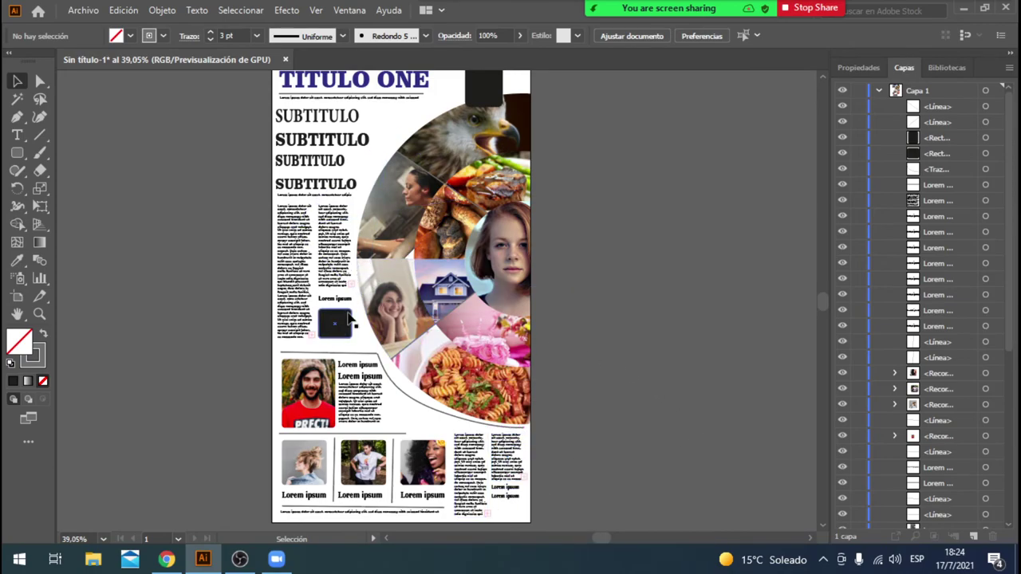
{"action": "scroll", "coordinate": [488, 103], "scroll_direction": "up", "scroll_amount": 1}
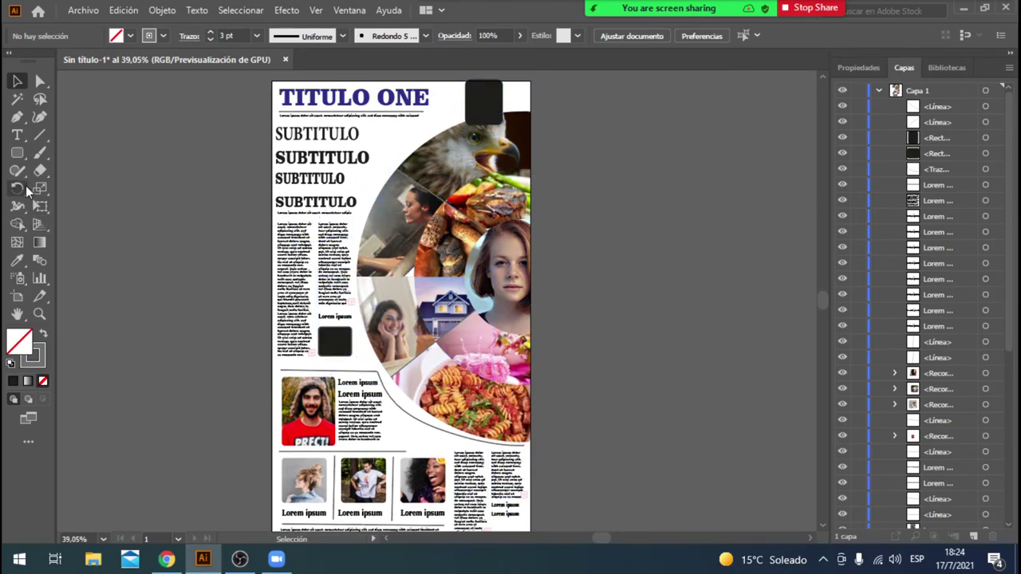
{"action": "left_click", "coordinate": [17, 135]}
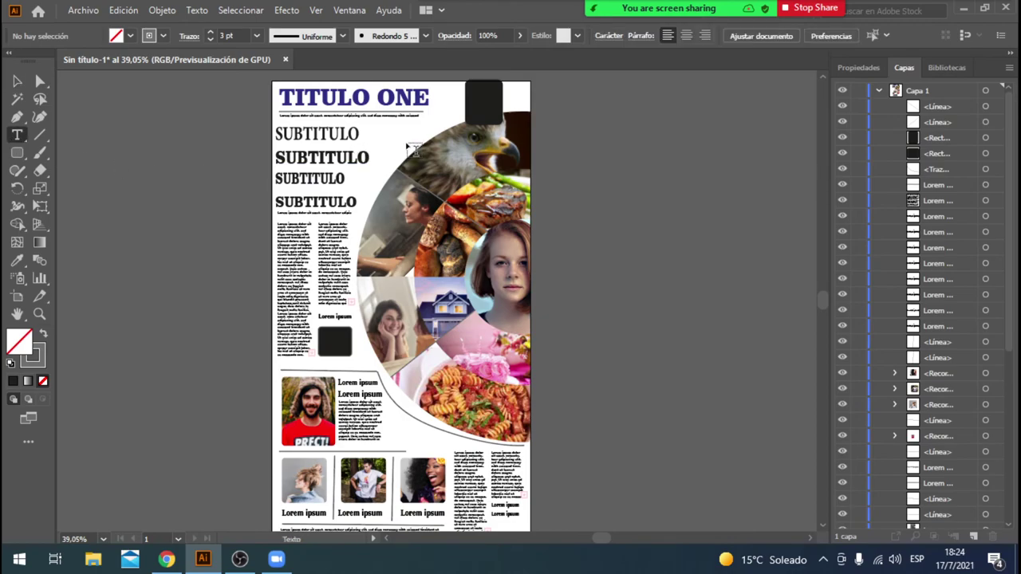
{"action": "key", "text": "v"}
{"action": "left_click", "coordinate": [348, 161]}
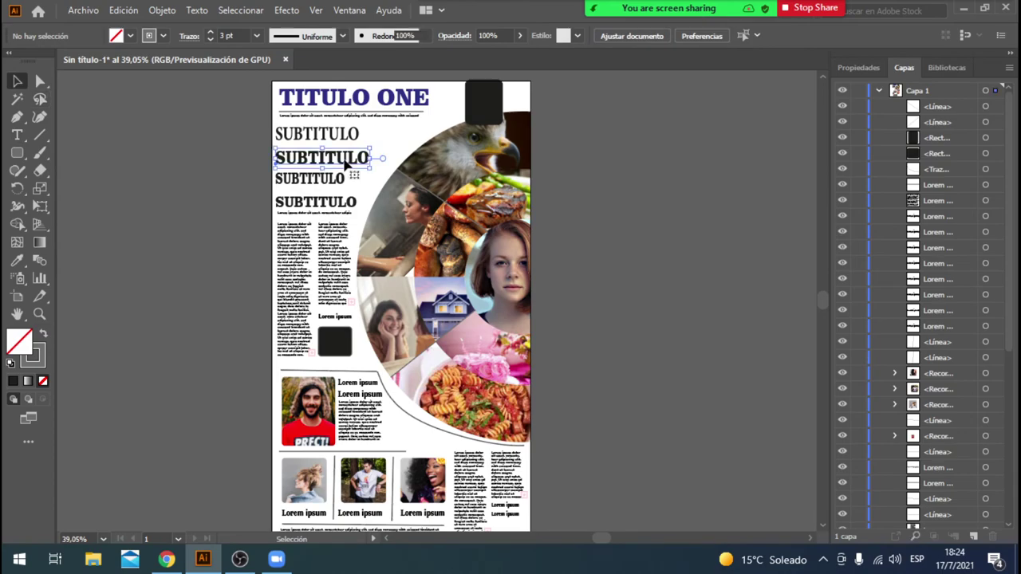
{"action": "left_click_drag", "start_coordinate": [347, 161], "coordinate": [452, 169]}
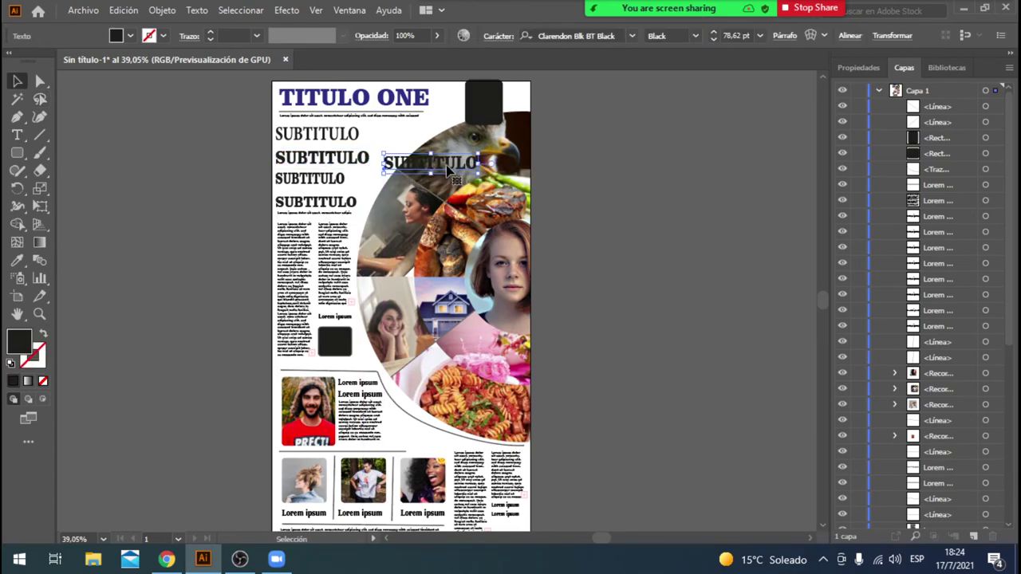
{"action": "key", "text": "t"}
{"action": "double_click", "coordinate": [443, 162]}
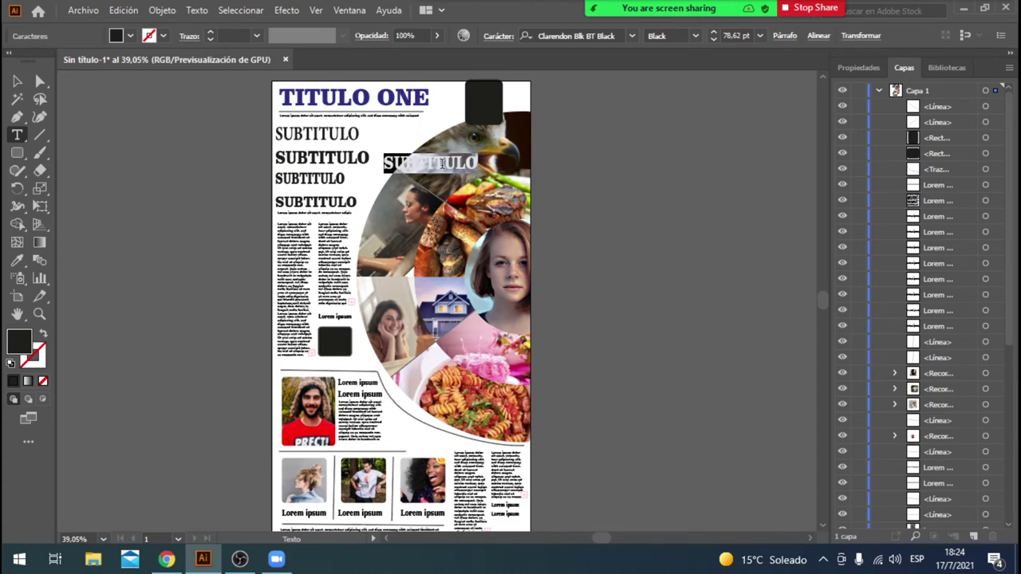
{"action": "type", "text": "12"}
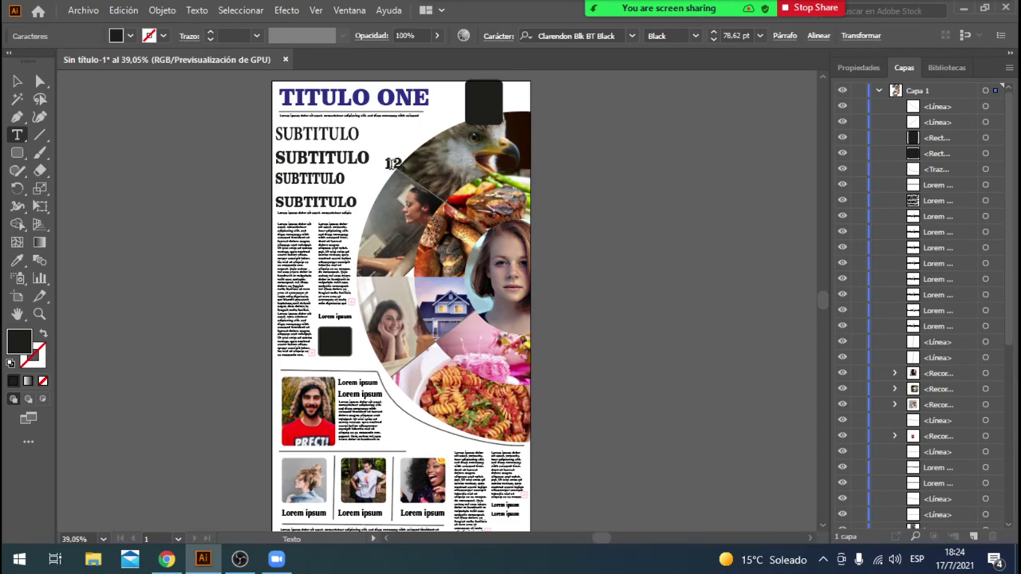
Step: Fill the "12" text with white and place it over the black rounded rectangle beside the title
{"action": "double_click", "coordinate": [389, 163]}
{"action": "left_click", "coordinate": [130, 35]}
{"action": "left_click", "coordinate": [29, 66]}
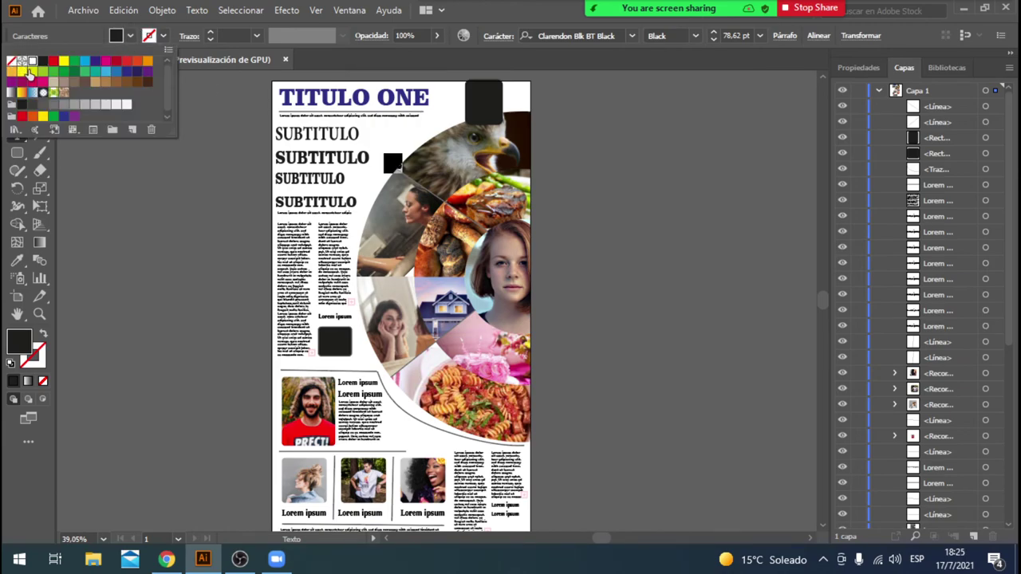
{"action": "left_click", "coordinate": [32, 506]}
{"action": "left_click", "coordinate": [17, 81]}
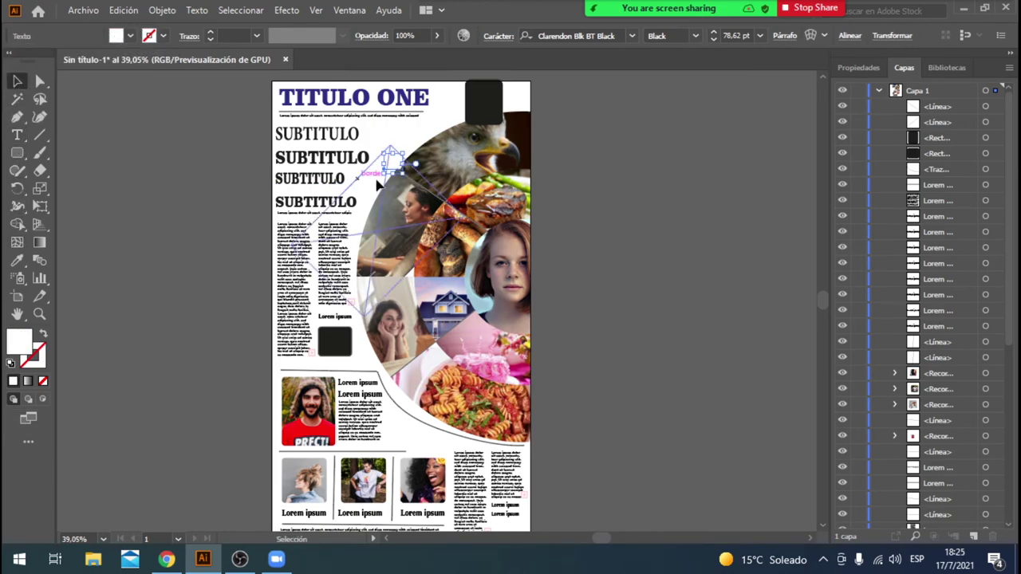
{"action": "left_click_drag", "start_coordinate": [398, 163], "coordinate": [495, 103]}
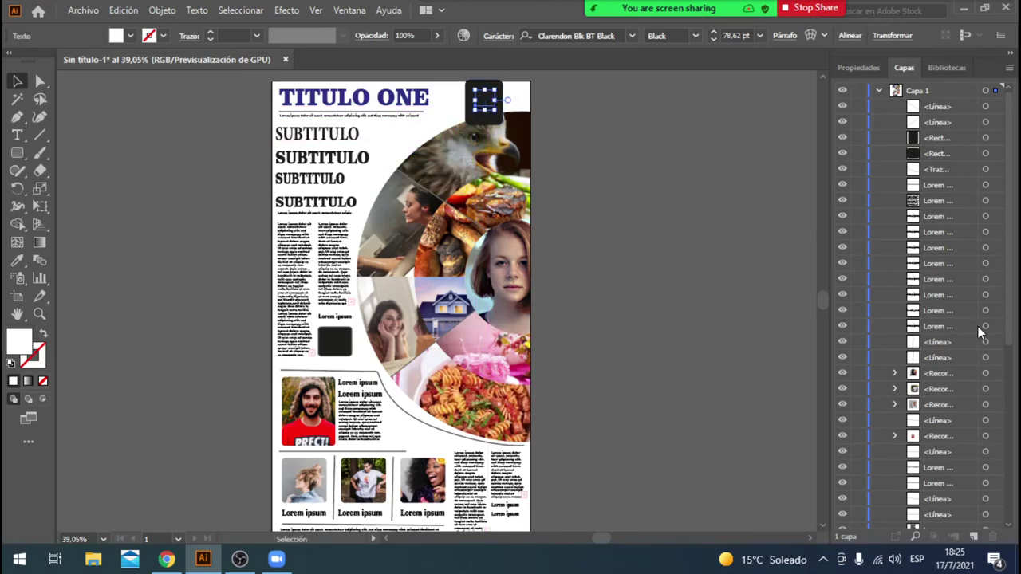
Step: Move the "12" text object above both black rectangles in the layer's stacking order
{"action": "scroll", "coordinate": [989, 347], "scroll_direction": "down", "scroll_amount": 5}
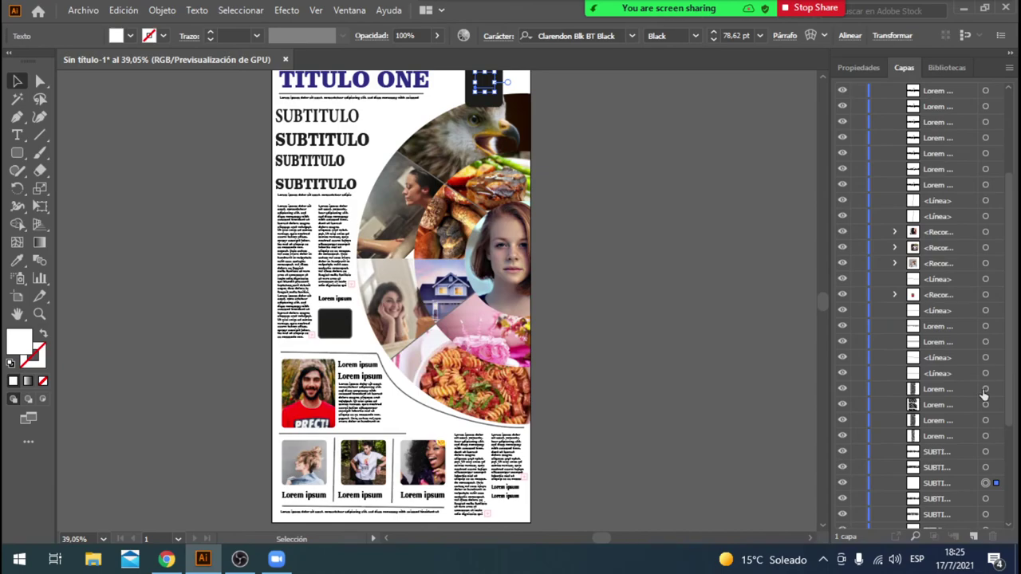
{"action": "left_click", "coordinate": [944, 485]}
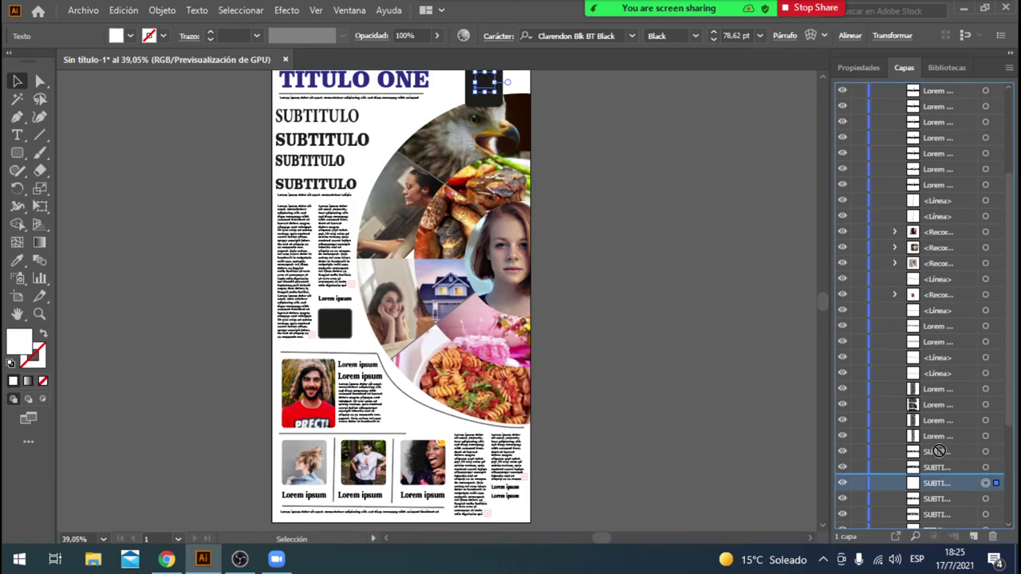
{"action": "left_click", "coordinate": [931, 67]}
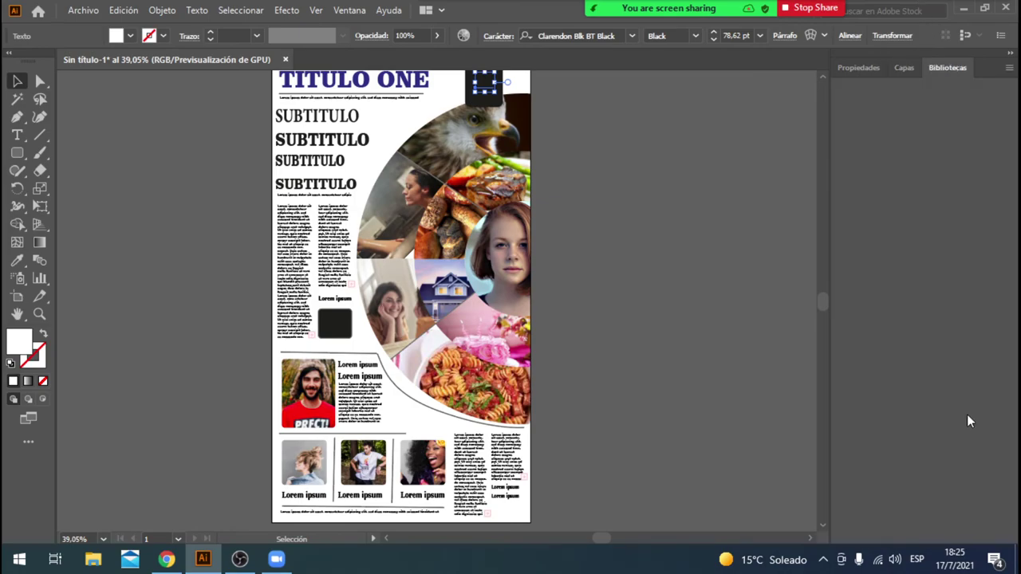
{"action": "left_click", "coordinate": [904, 67]}
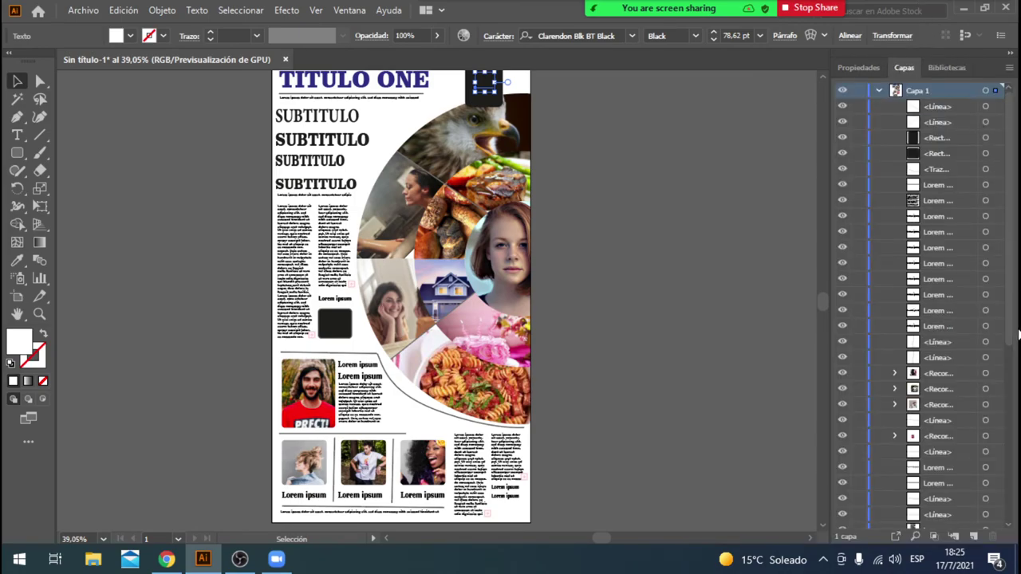
{"action": "left_click", "coordinate": [1014, 364]}
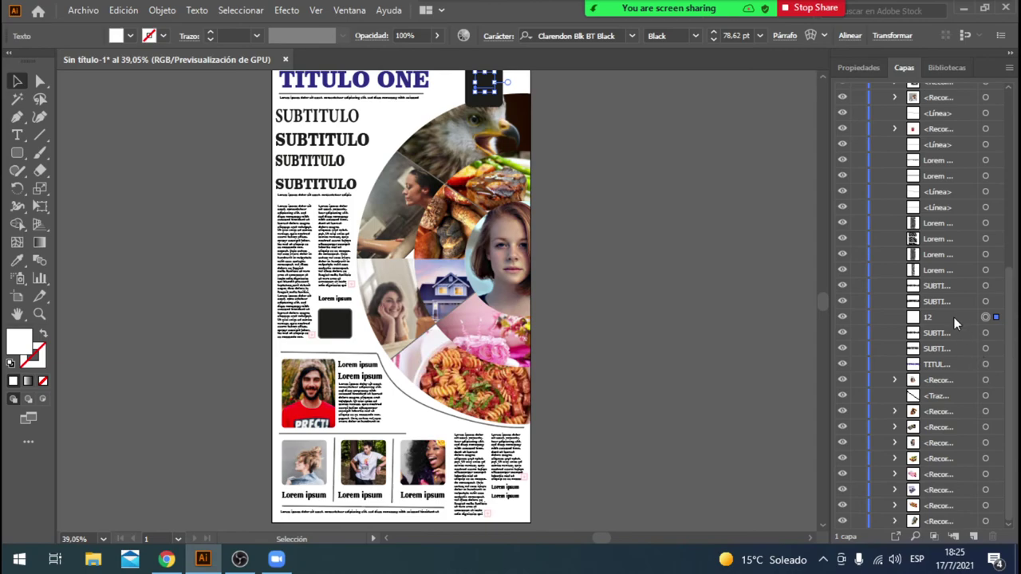
{"action": "left_click", "coordinate": [933, 316]}
{"action": "left_click_drag", "start_coordinate": [925, 265], "coordinate": [941, 131]}
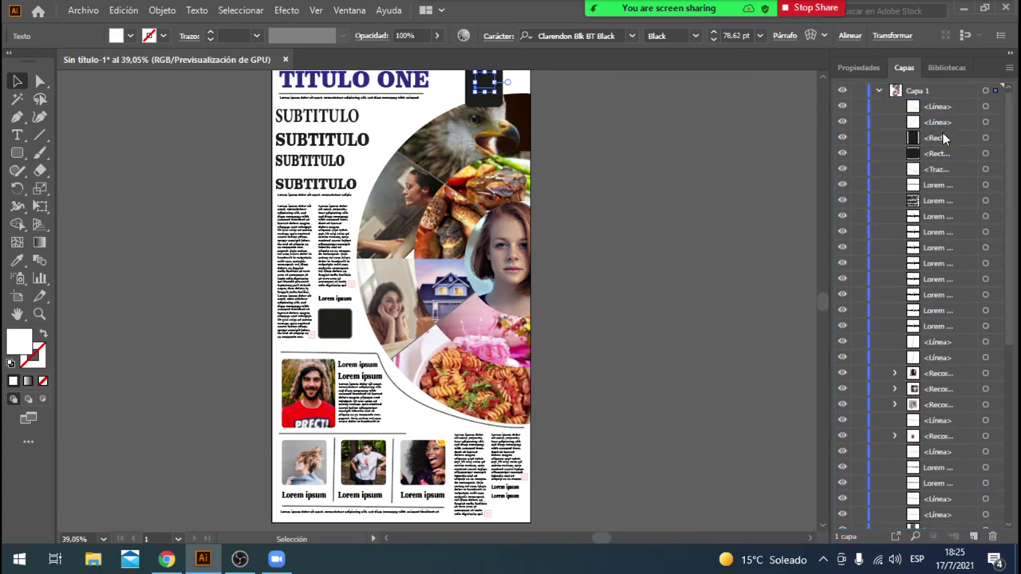
Step: Enlarge the "12" text to about 115.62 pt and center it on the black rounded rectangle beside the title
{"action": "mouse_move", "coordinate": [500, 92]}
{"action": "left_mouse_down"}
{"action": "mouse_move", "coordinate": [525, 102]}
{"action": "mouse_move", "coordinate": [529, 89]}
{"action": "mouse_move", "coordinate": [496, 96]}
{"action": "left_mouse_up"}
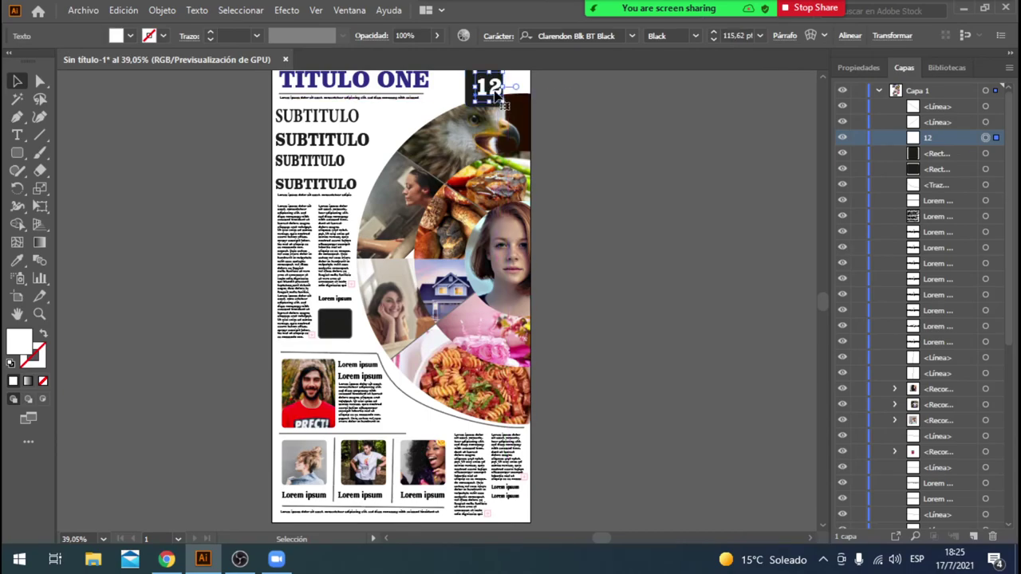
{"action": "left_click_drag", "start_coordinate": [399, 87], "coordinate": [402, 145]}
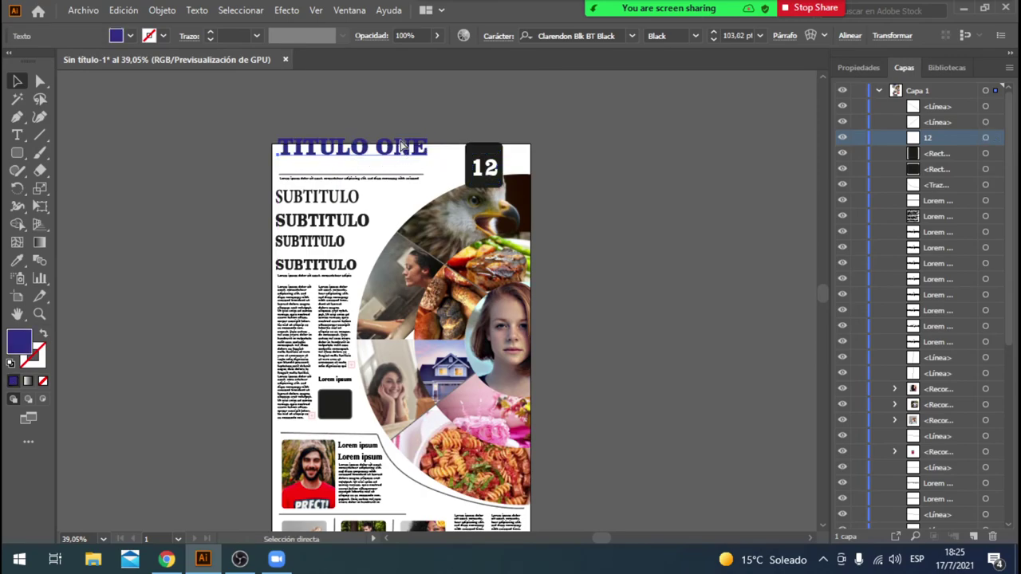
{"action": "scroll", "coordinate": [615, 215], "scroll_direction": "down", "scroll_amount": 2}
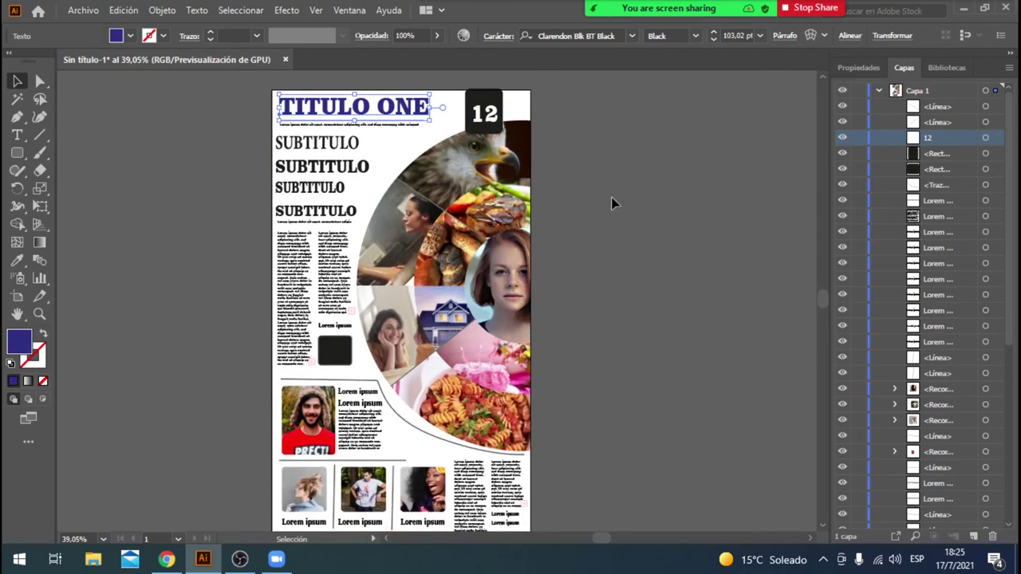
{"action": "left_click_drag", "start_coordinate": [489, 117], "coordinate": [497, 112]}
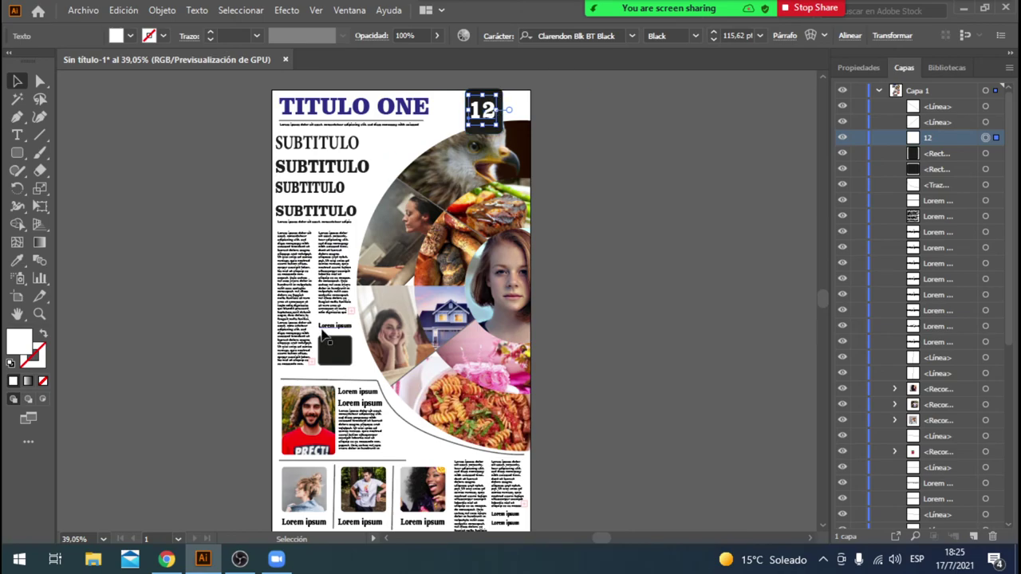
{"action": "left_click", "coordinate": [335, 350]}
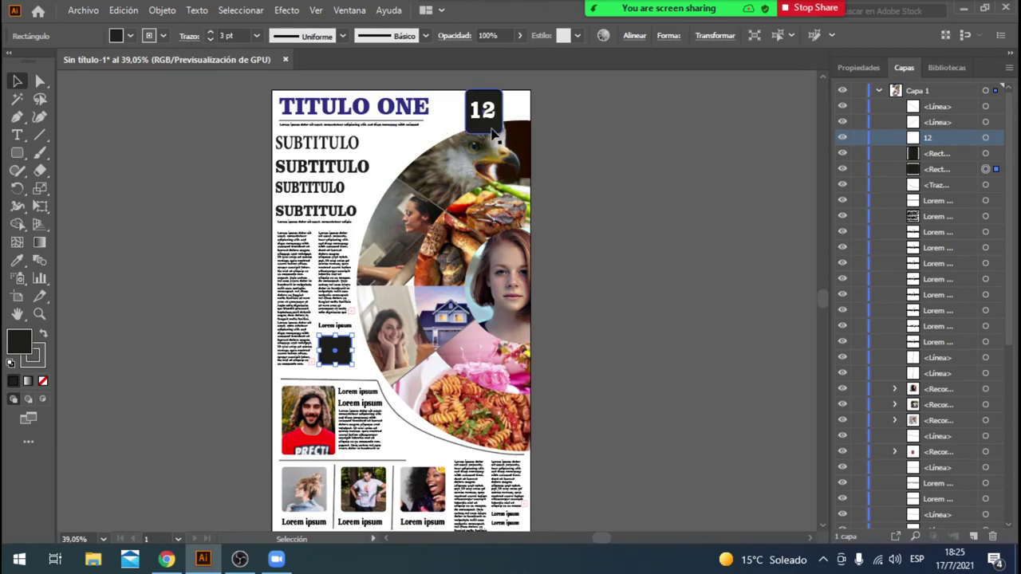
{"action": "left_click_drag", "start_coordinate": [597, 159], "coordinate": [474, 93]}
{"action": "left_click", "coordinate": [591, 119]}
{"action": "left_click_drag", "start_coordinate": [595, 151], "coordinate": [530, 92]}
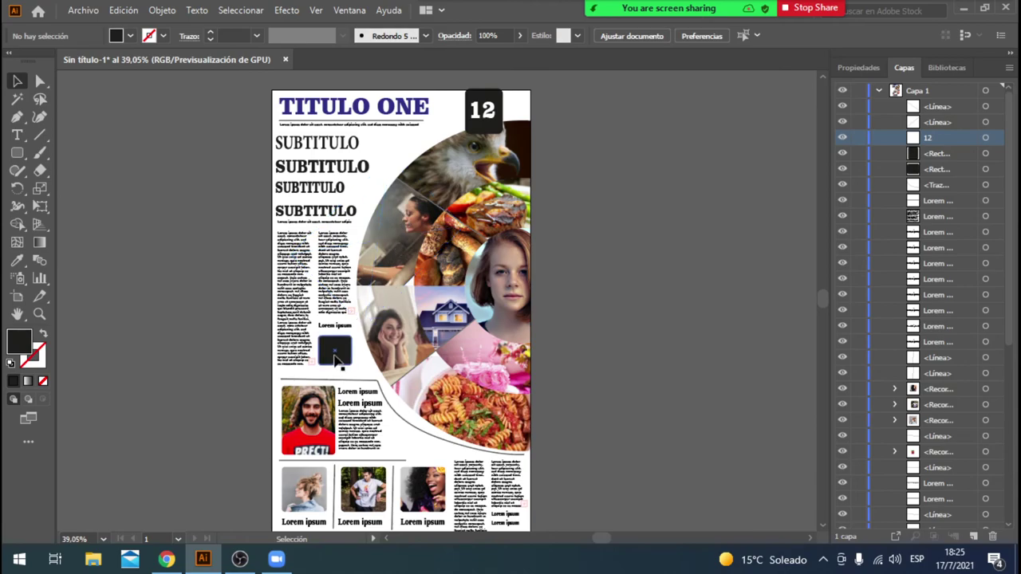
{"action": "left_click", "coordinate": [80, 10]}
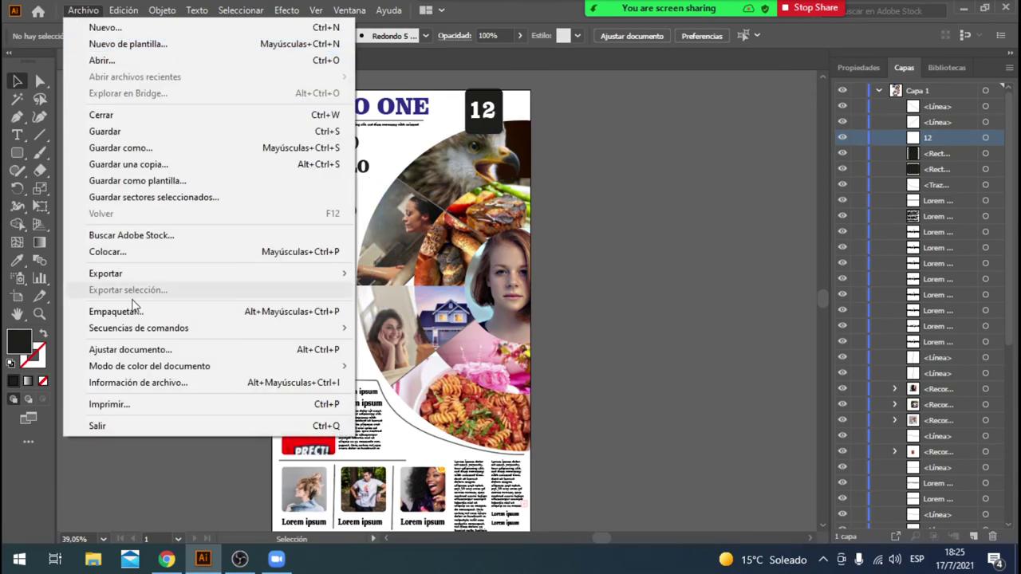
{"action": "left_click", "coordinate": [175, 497]}
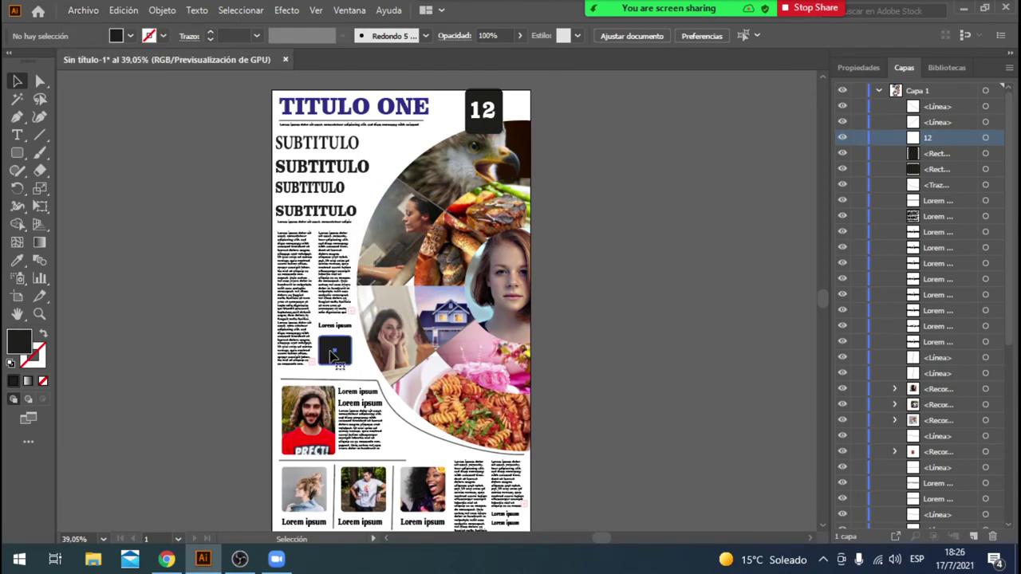
Step: Place the teal-background portrait photo over the small black box below the second text column and stack it directly beneath that box
{"action": "left_click", "coordinate": [338, 353]}
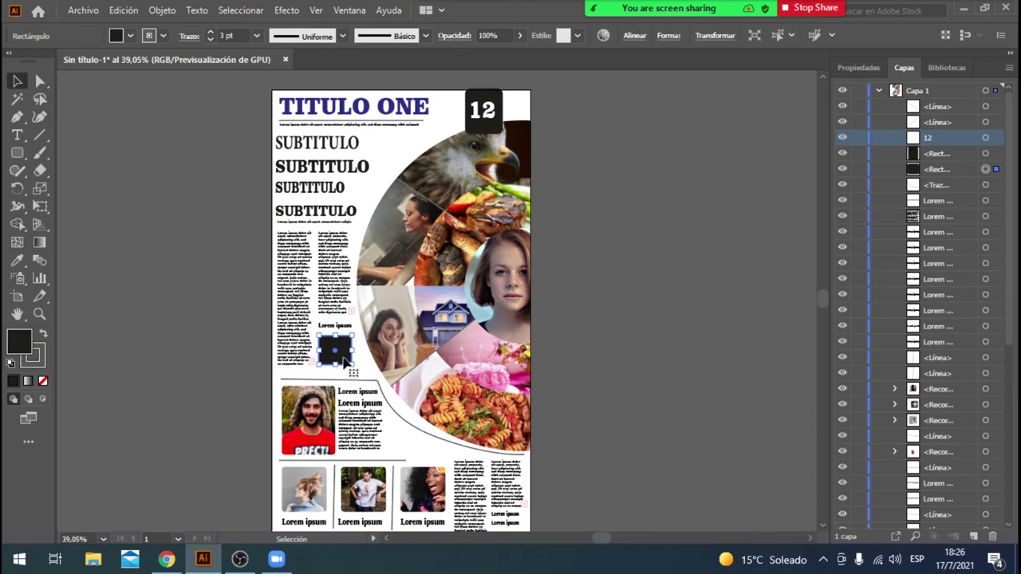
{"action": "left_click", "coordinate": [83, 10]}
{"action": "left_click", "coordinate": [194, 254]}
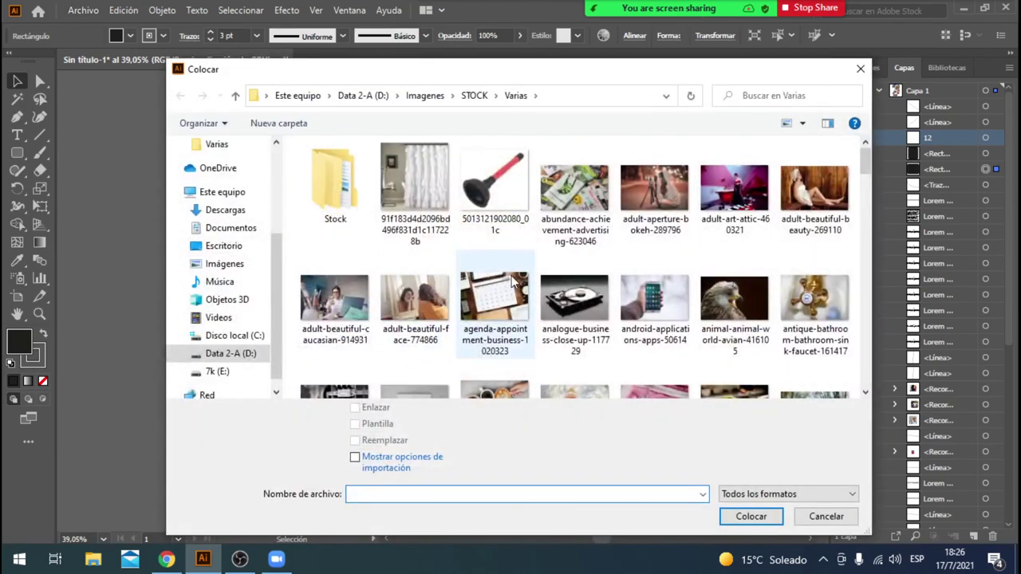
{"action": "scroll", "coordinate": [518, 283], "scroll_direction": "down", "scroll_amount": 5}
{"action": "scroll", "coordinate": [518, 283], "scroll_direction": "down", "scroll_amount": 10}
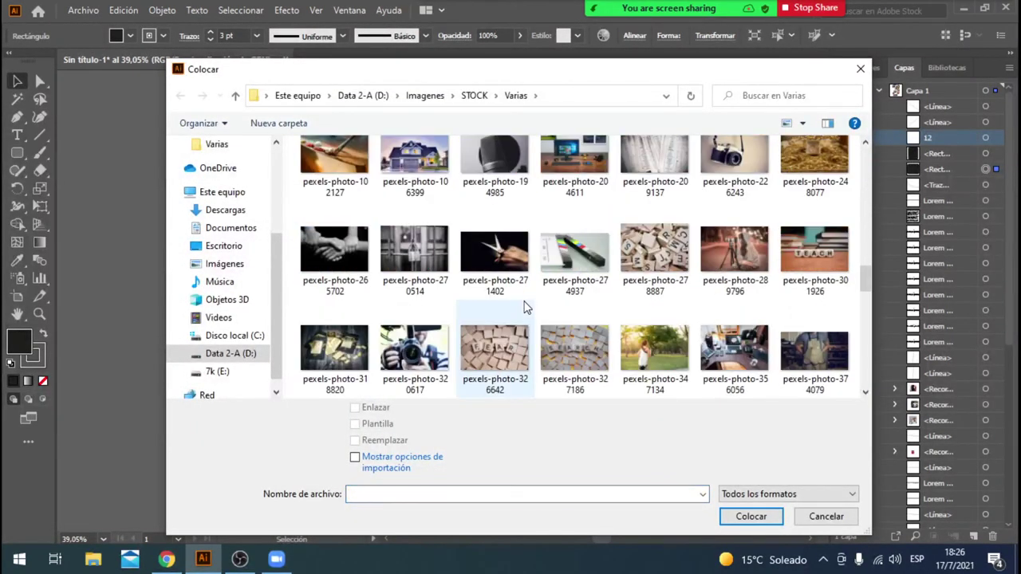
{"action": "scroll", "coordinate": [525, 308], "scroll_direction": "down", "scroll_amount": 5}
{"action": "scroll", "coordinate": [525, 308], "scroll_direction": "down", "scroll_amount": 5}
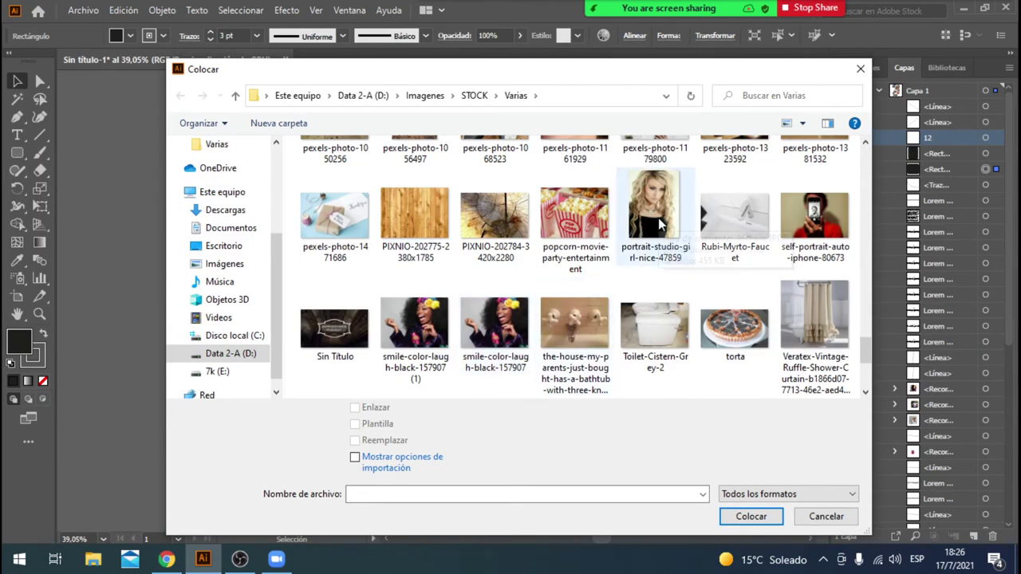
{"action": "scroll", "coordinate": [659, 225], "scroll_direction": "down", "scroll_amount": 3}
{"action": "double_click", "coordinate": [576, 254]}
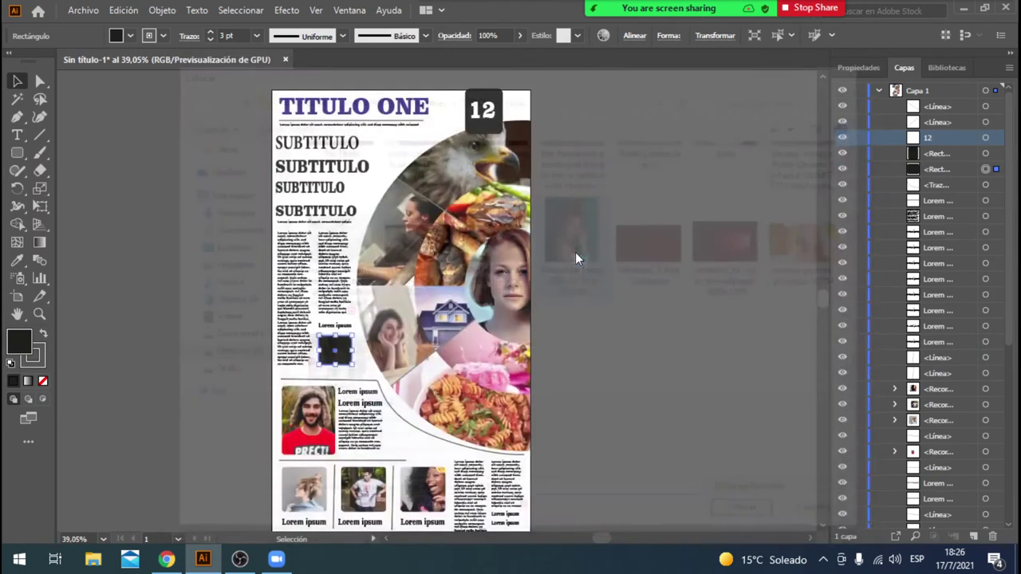
{"action": "left_click_drag", "start_coordinate": [306, 312], "coordinate": [372, 391]}
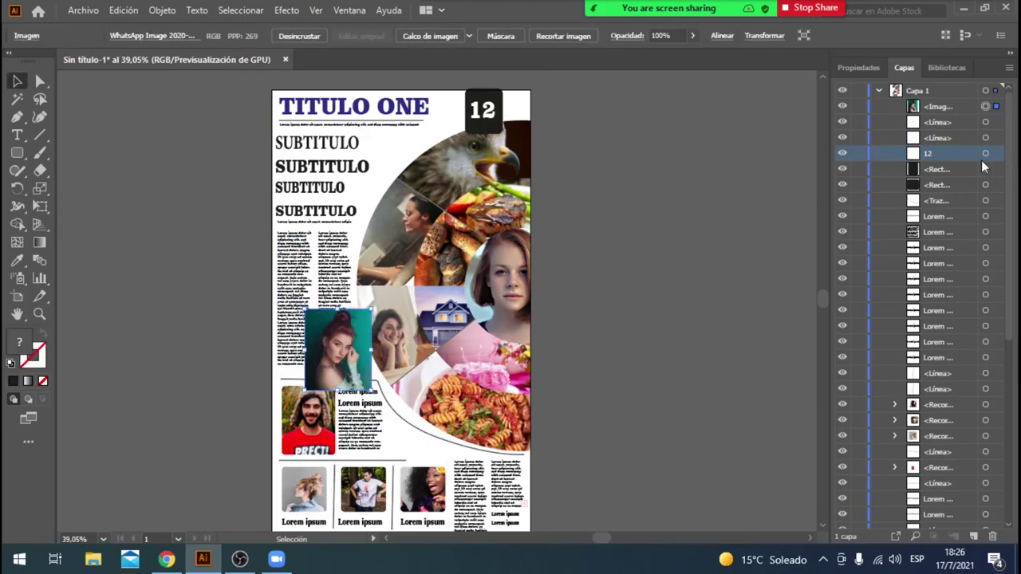
{"action": "left_click", "coordinate": [944, 110]}
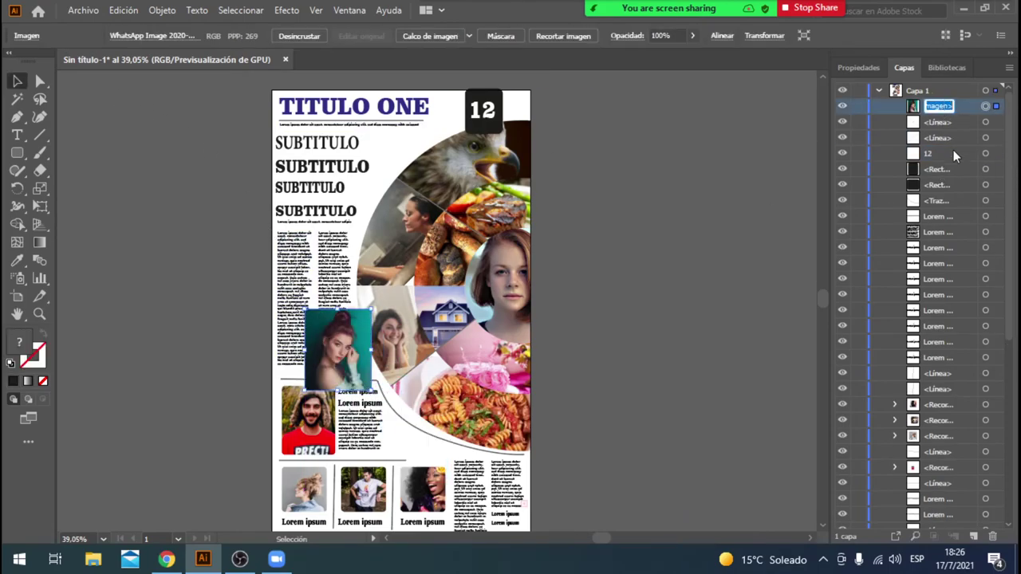
{"action": "left_click_drag", "start_coordinate": [968, 110], "coordinate": [974, 192]}
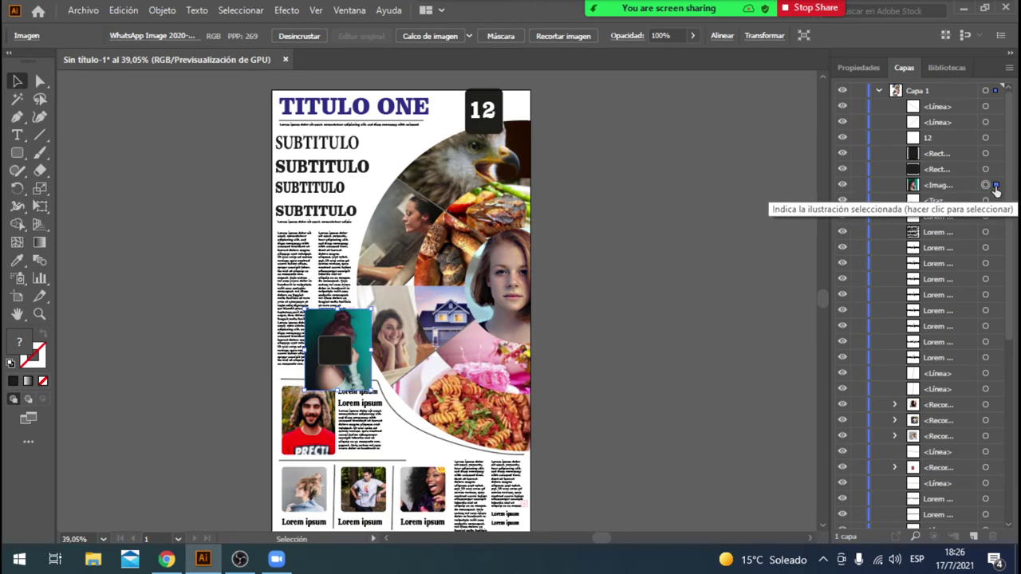
Step: Try to make a clipping mask from the portrait photo and the curved divider path
{"action": "left_click", "coordinate": [987, 202], "text": "shift"}
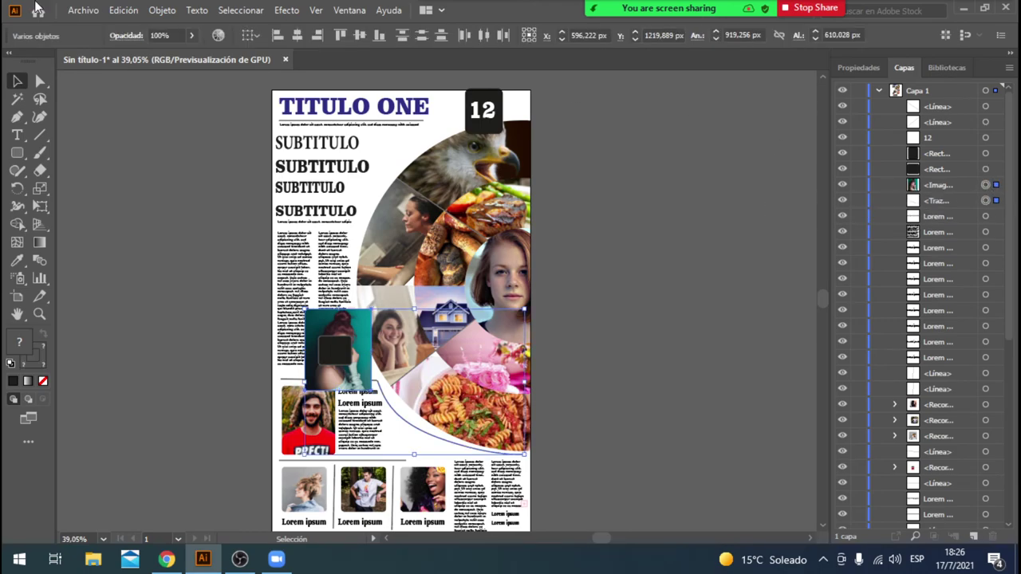
{"action": "left_click", "coordinate": [162, 10]}
{"action": "mouse_move", "coordinate": [329, 517]}
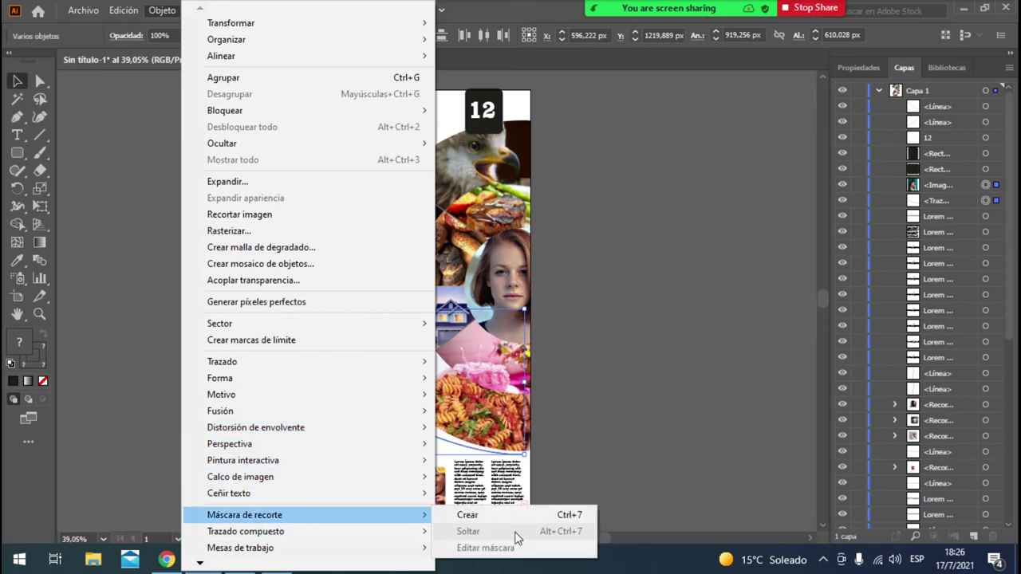
{"action": "left_click", "coordinate": [516, 516]}
{"action": "left_click", "coordinate": [668, 301]}
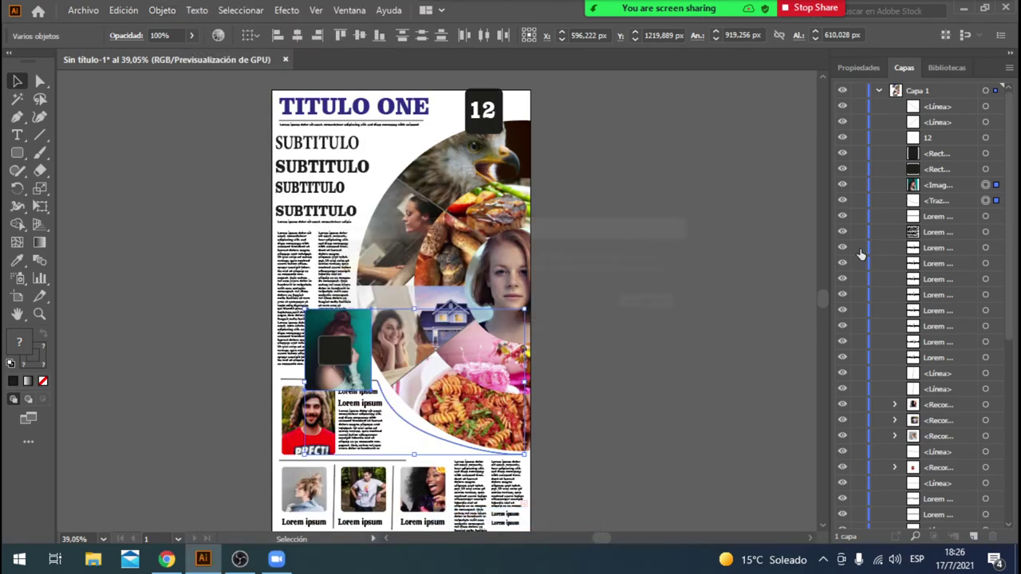
Step: Clip the portrait photo to the small black rounded box with a clipping mask
{"action": "left_click", "coordinate": [948, 186]}
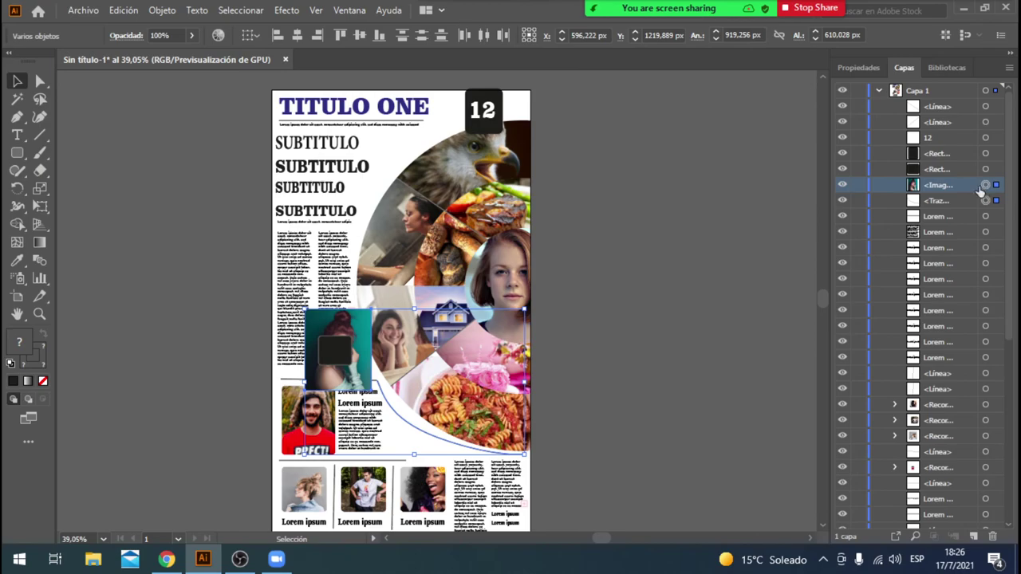
{"action": "left_click", "coordinate": [970, 171]}
{"action": "left_click", "coordinate": [986, 171]}
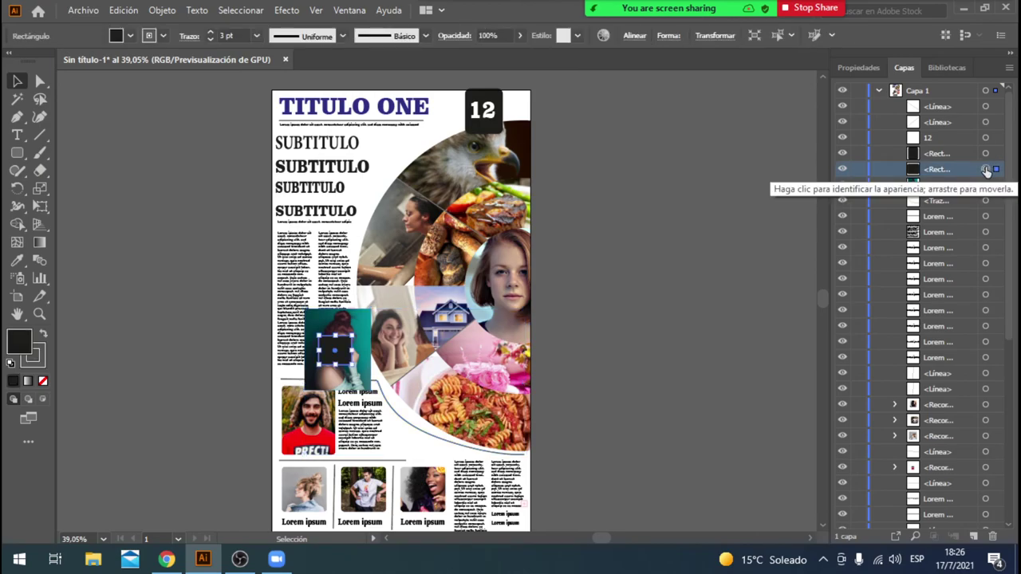
{"action": "left_click", "coordinate": [162, 10]}
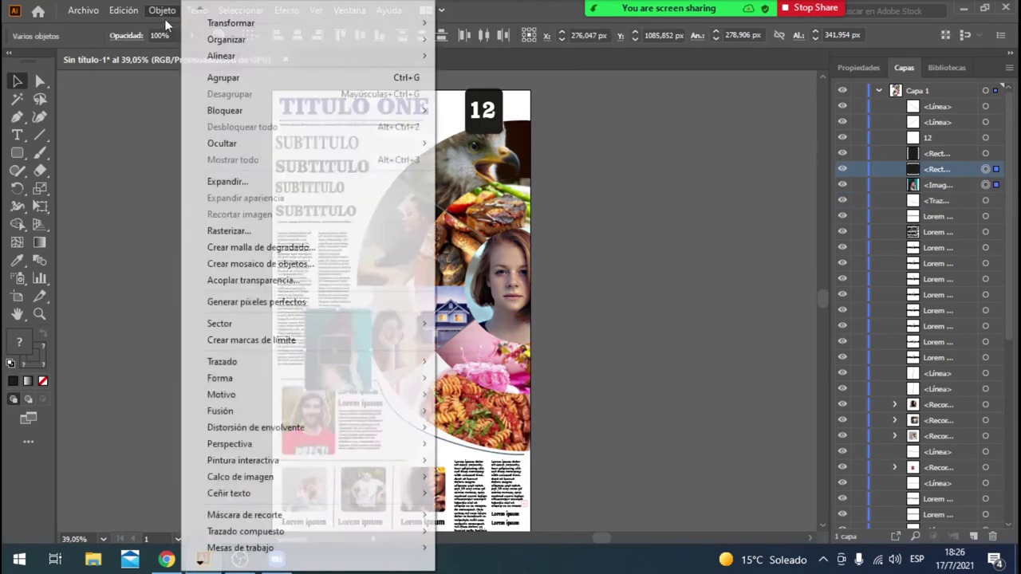
{"action": "mouse_move", "coordinate": [353, 519]}
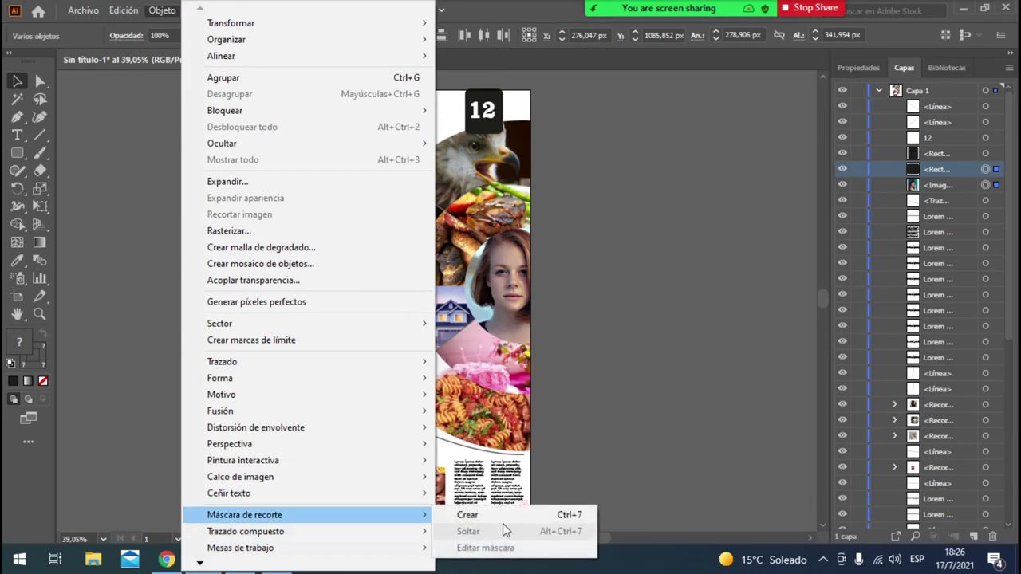
{"action": "left_click", "coordinate": [479, 515]}
{"action": "left_click", "coordinate": [614, 387]}
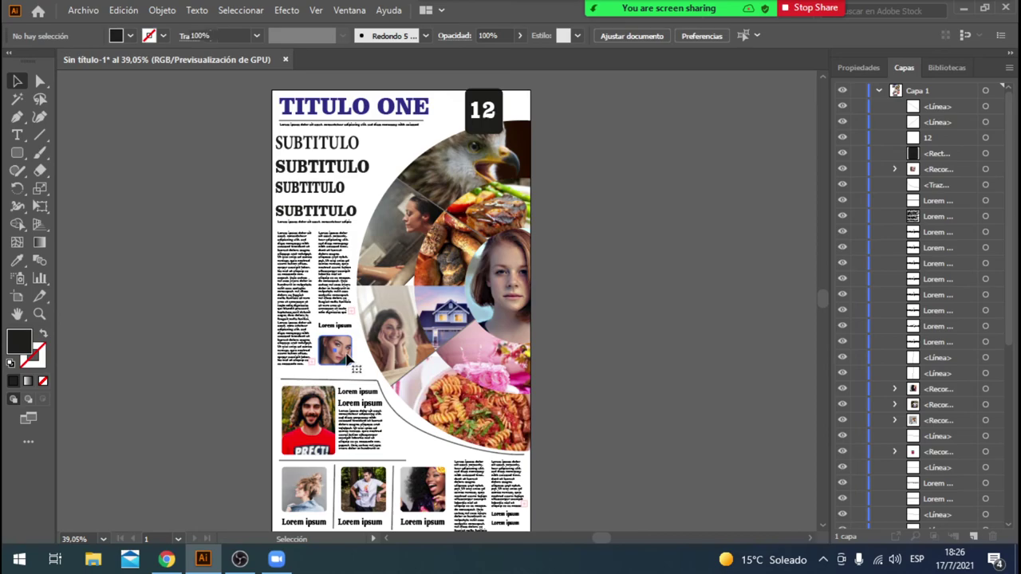
{"action": "left_click", "coordinate": [348, 359]}
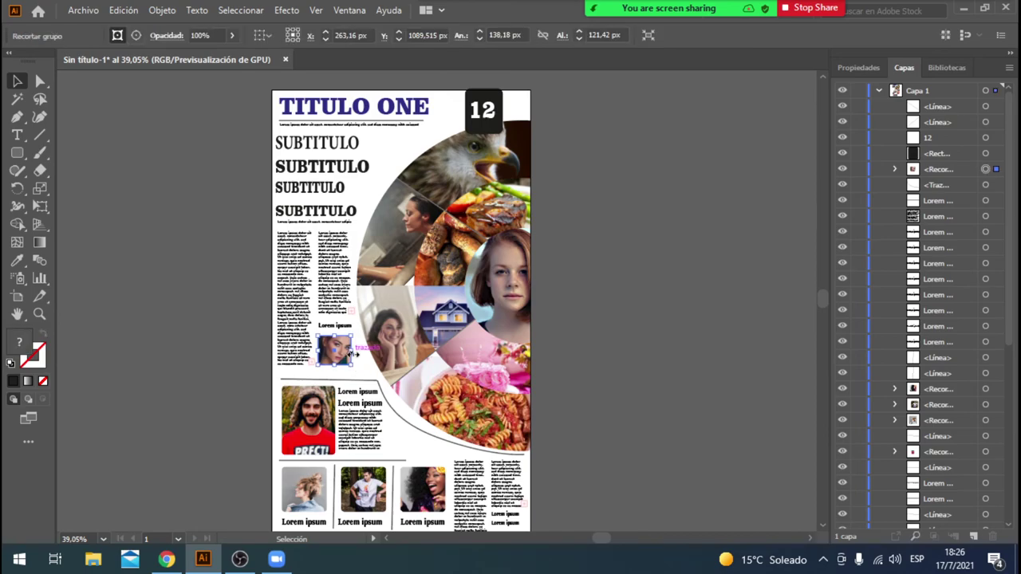
{"action": "left_click", "coordinate": [659, 337]}
Step: Set the diagonal line between the eagle photo and the woman's photo to a white 4 pt stroke
{"action": "scroll", "coordinate": [616, 333], "scroll_direction": "down", "scroll_amount": 1}
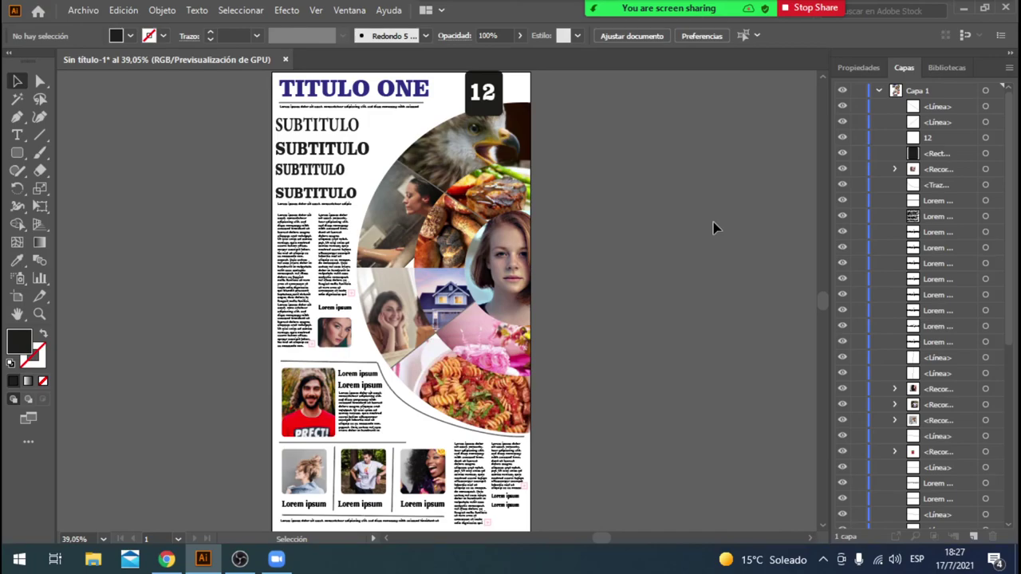
{"action": "left_click", "coordinate": [445, 196]}
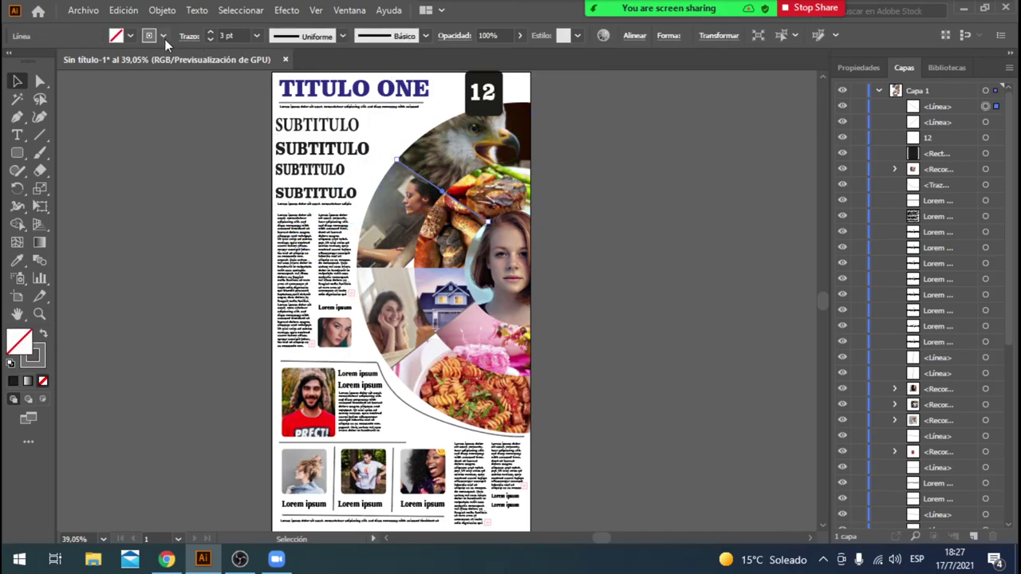
{"action": "left_click", "coordinate": [163, 35]}
{"action": "left_click", "coordinate": [32, 62]}
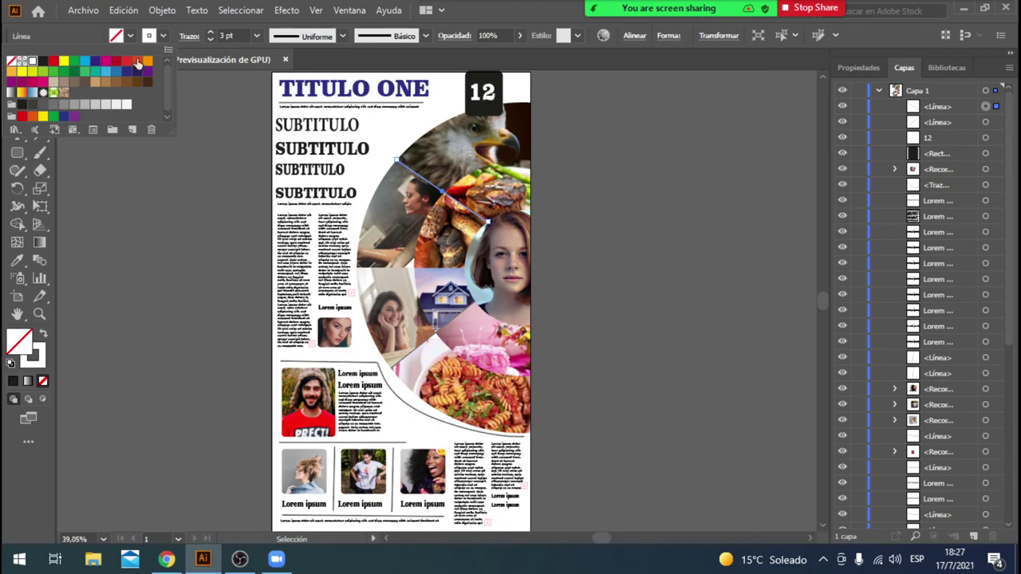
{"action": "left_click", "coordinate": [211, 33]}
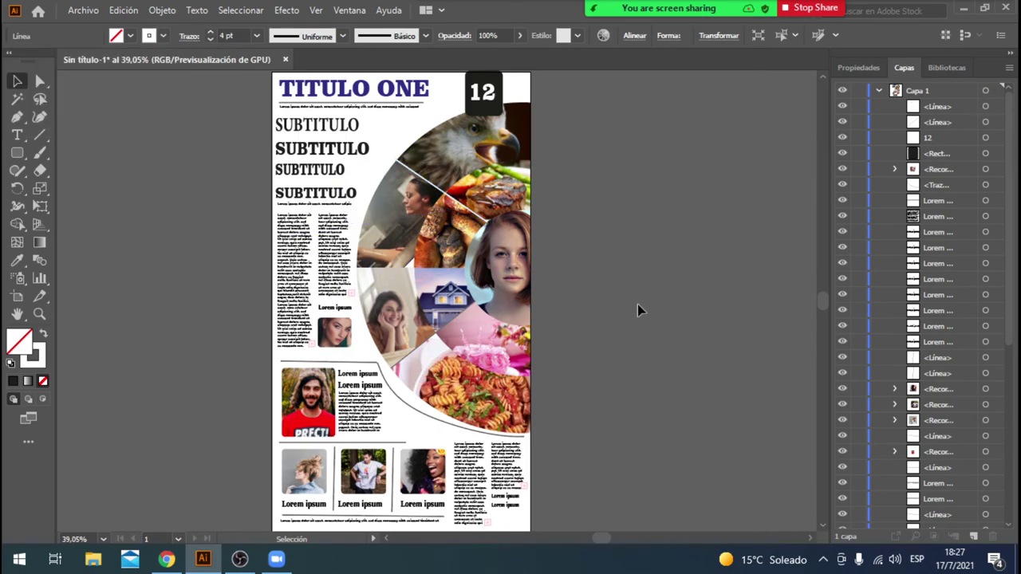
Step: Set the diagonal line between the pasta photo and the photos above it to a white 6 pt stroke
{"action": "left_click", "coordinate": [656, 373]}
{"action": "left_click", "coordinate": [418, 351]}
{"action": "left_click", "coordinate": [209, 39]}
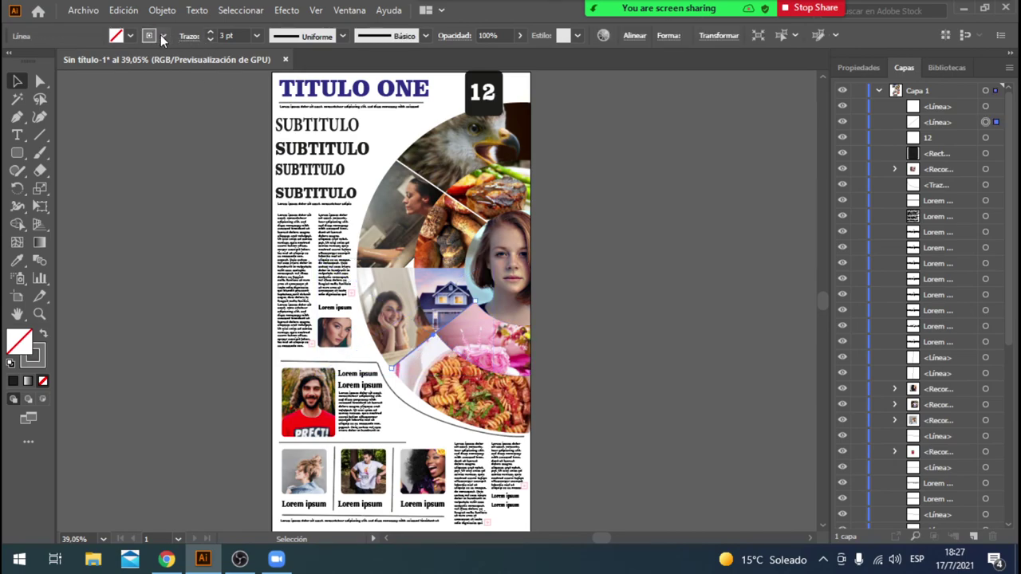
{"action": "left_click", "coordinate": [159, 35]}
{"action": "left_click", "coordinate": [35, 61]}
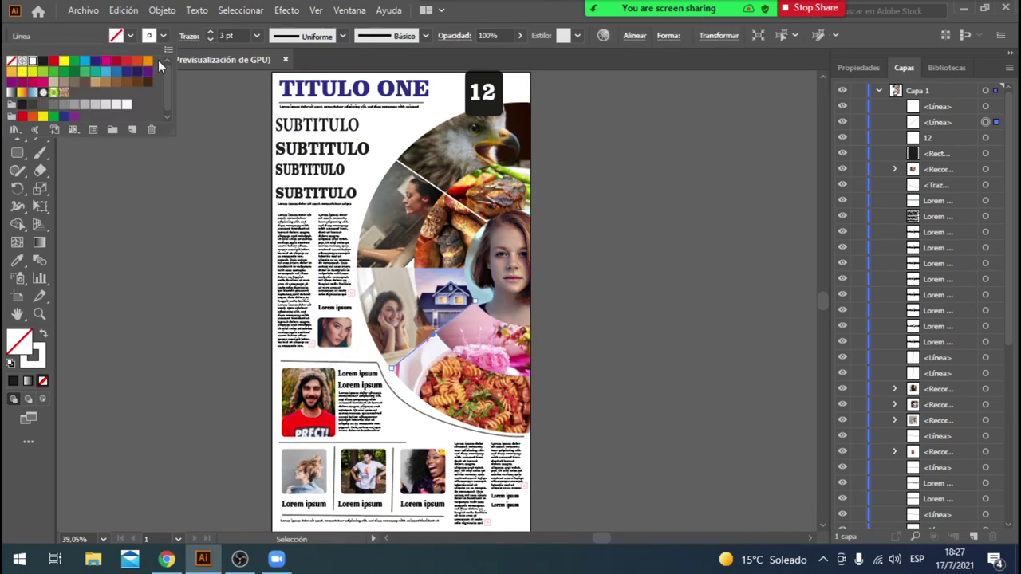
{"action": "left_click", "coordinate": [210, 33]}
{"action": "left_click", "coordinate": [206, 132]}
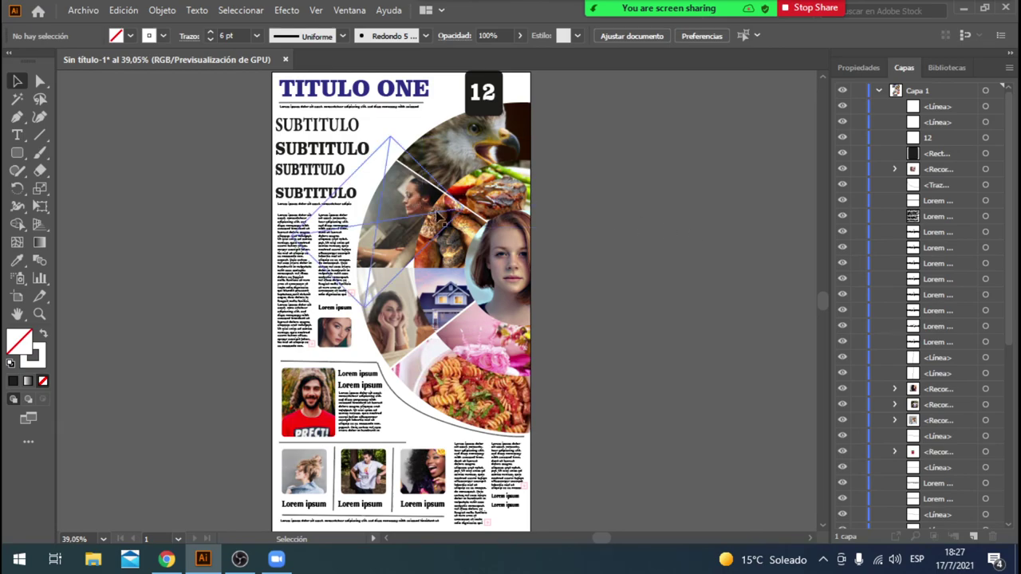
{"action": "left_click", "coordinate": [20, 136]}
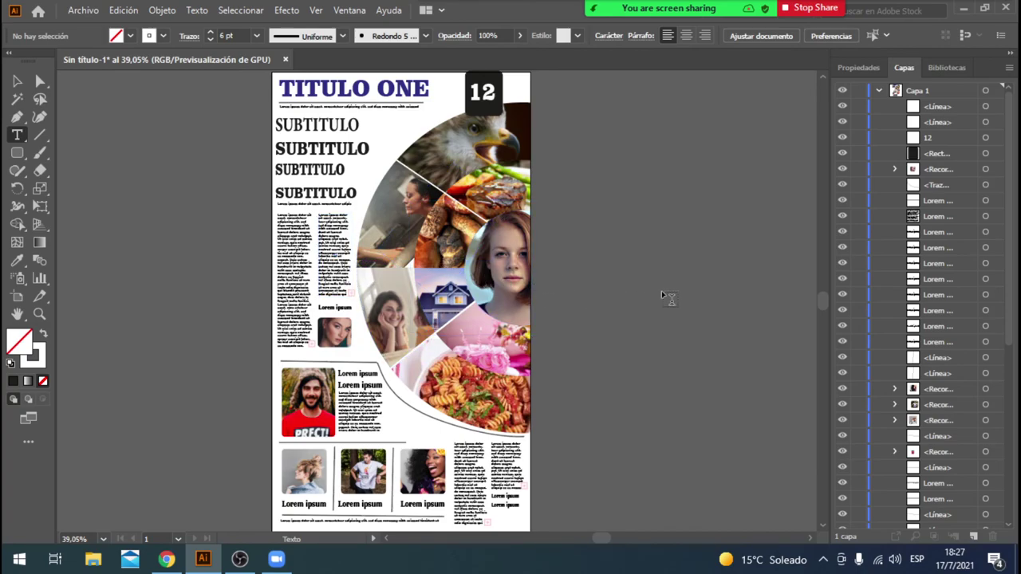
{"action": "left_click", "coordinate": [17, 81]}
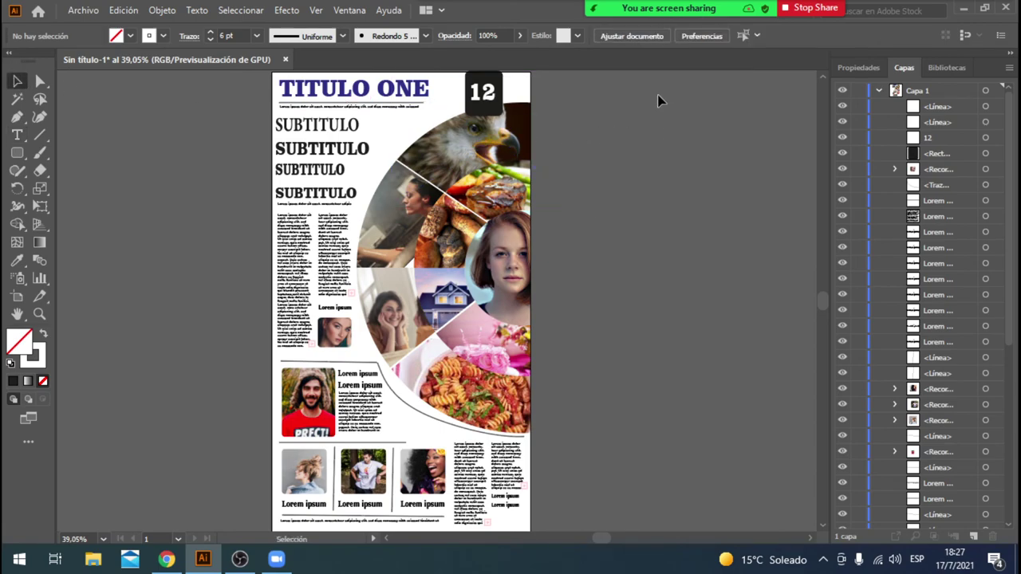
Step: Reduce the stroke of the curved divider below the collage and the straight divider joined to it to 2 pt
{"action": "left_click", "coordinate": [425, 420]}
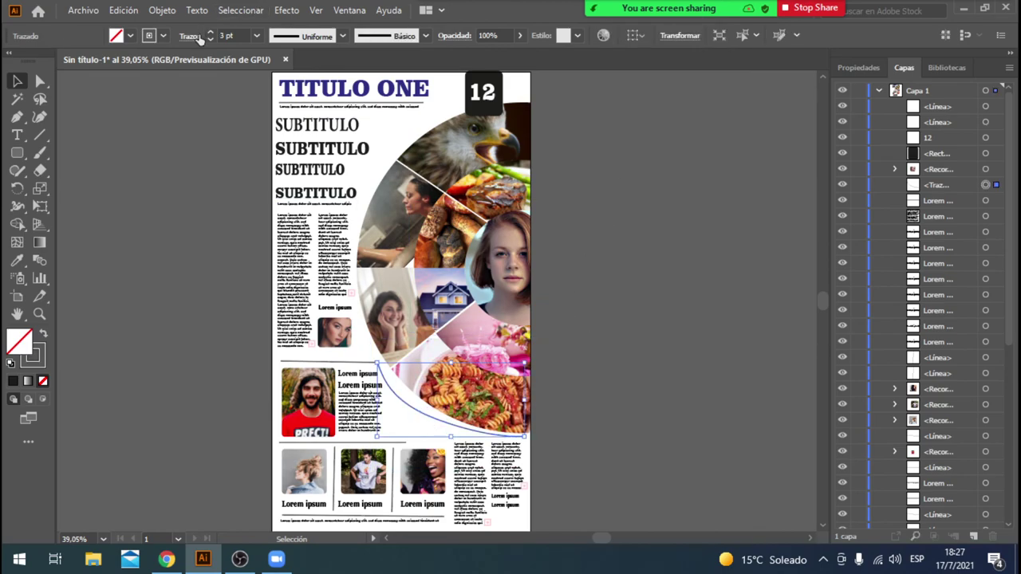
{"action": "left_click", "coordinate": [339, 362]}
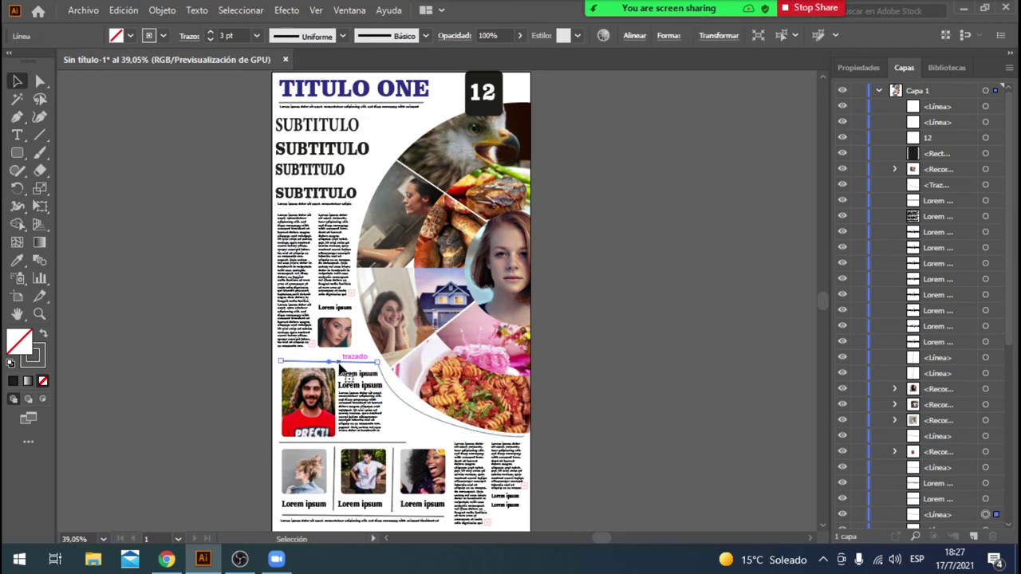
{"action": "left_click", "coordinate": [210, 38]}
{"action": "left_click", "coordinate": [253, 238]}
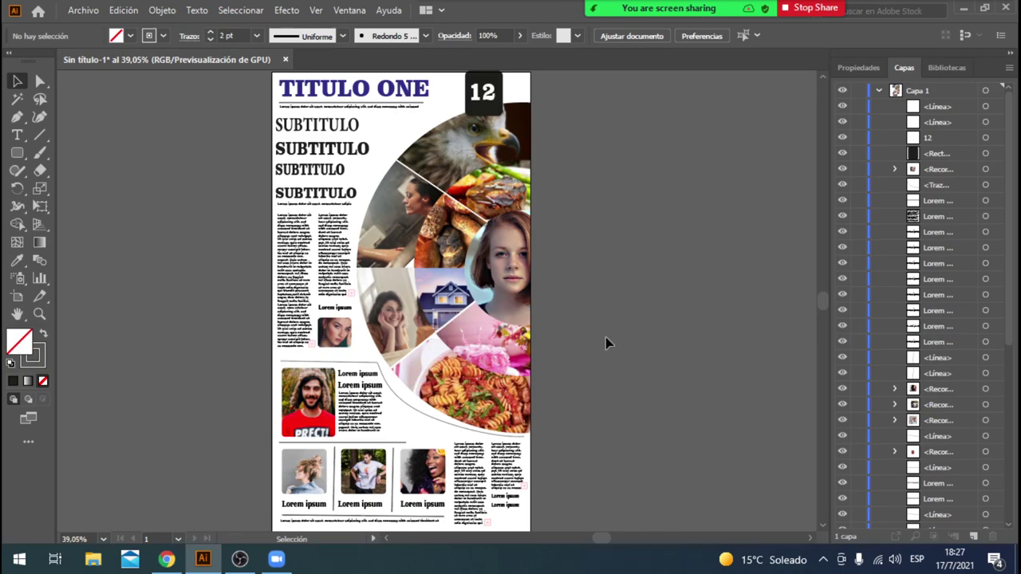
{"action": "scroll", "coordinate": [606, 338], "scroll_direction": "down", "scroll_amount": 1}
{"action": "scroll", "coordinate": [605, 338], "scroll_direction": "up", "scroll_amount": 1}
{"action": "scroll", "coordinate": [605, 338], "scroll_direction": "down", "scroll_amount": 1}
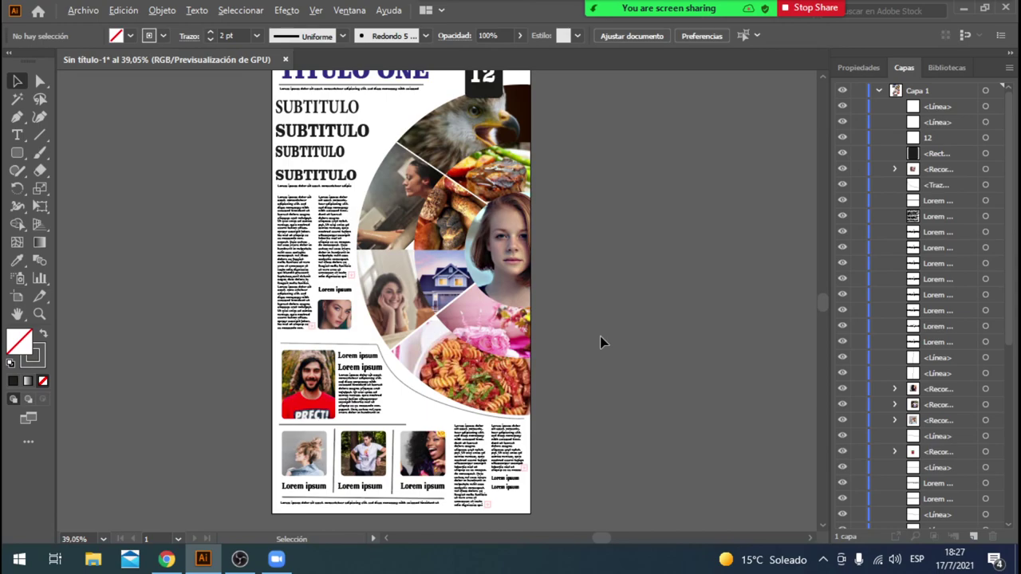
{"action": "scroll", "coordinate": [603, 342], "scroll_direction": "down", "scroll_amount": 1}
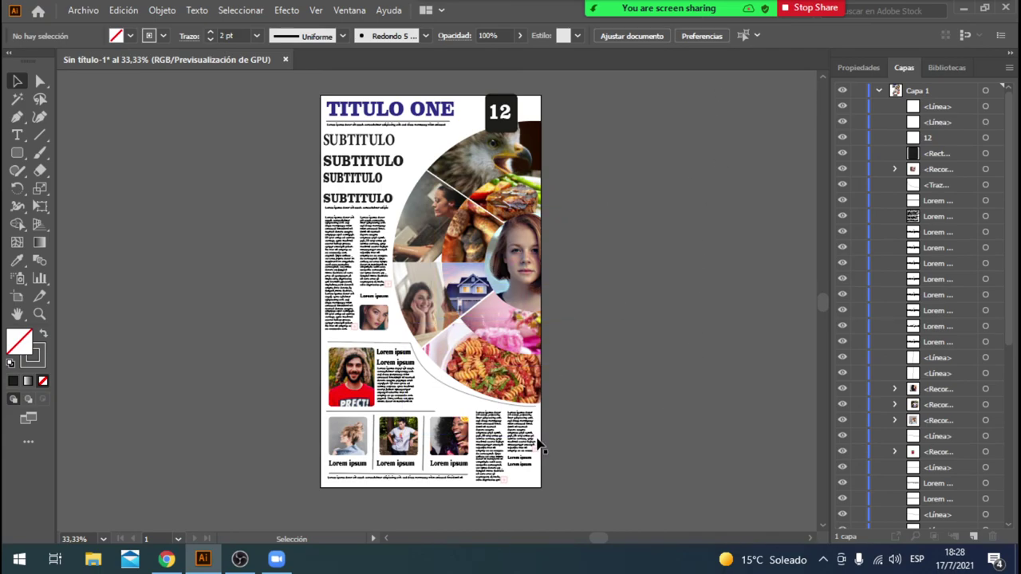
Step: Save the document as diario in Adobe Illustrator format, version Illustrator 2020, in the D: drive folder Imagenes > Editables > AI
{"action": "left_click", "coordinate": [76, 11]}
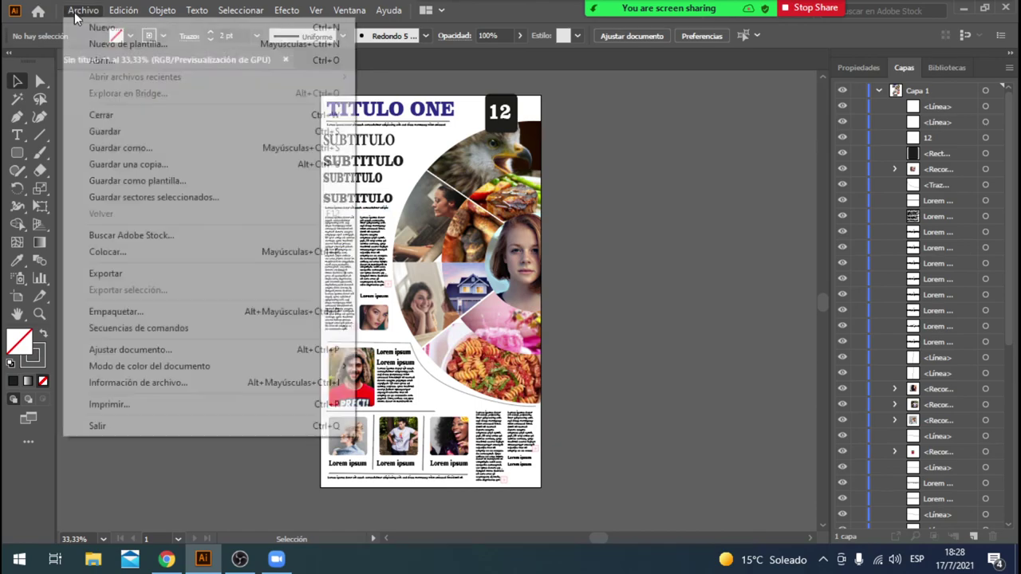
{"action": "left_click", "coordinate": [153, 150]}
{"action": "type", "text": "diario"}
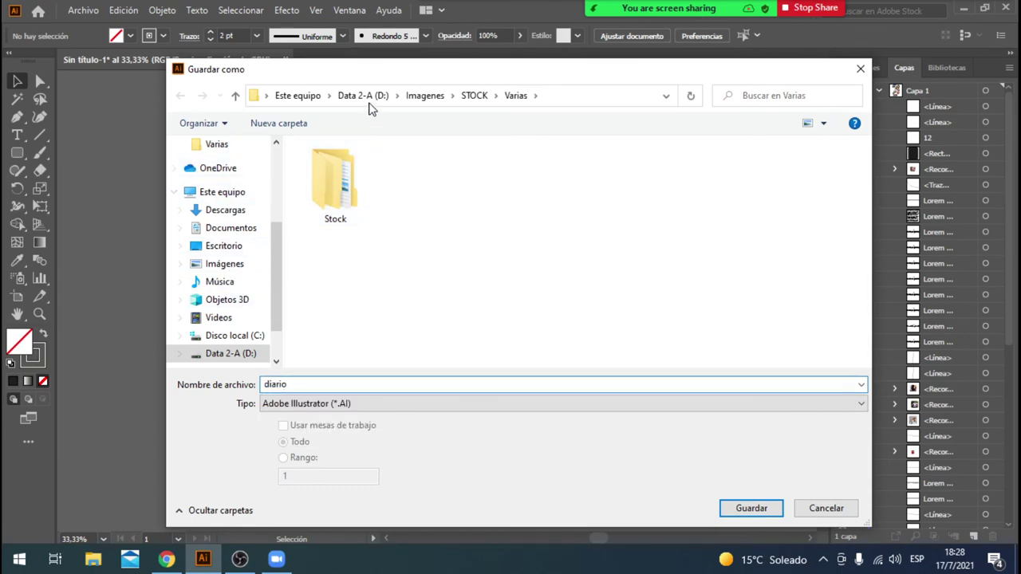
{"action": "left_click", "coordinate": [431, 105]}
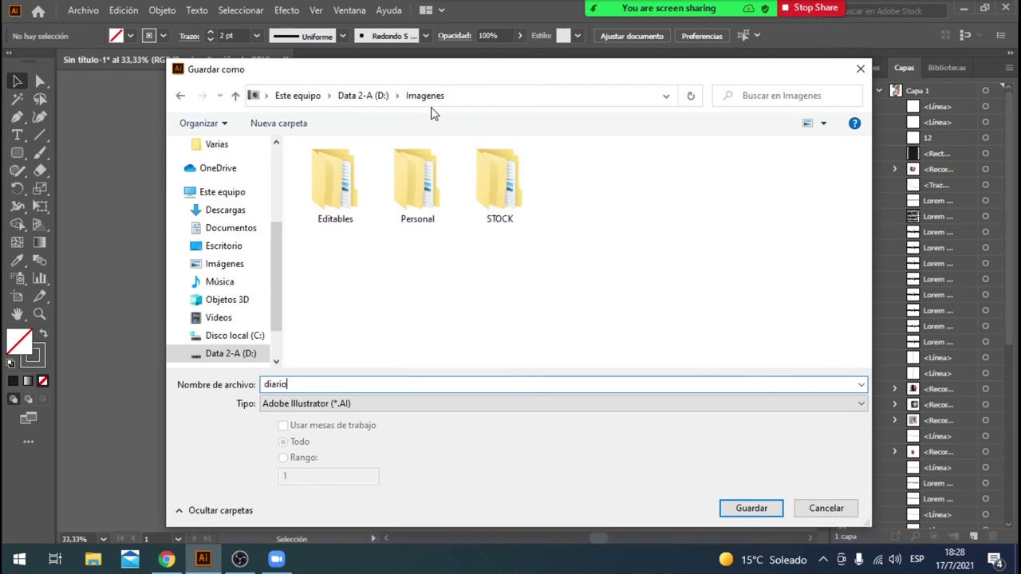
{"action": "double_click", "coordinate": [323, 194]}
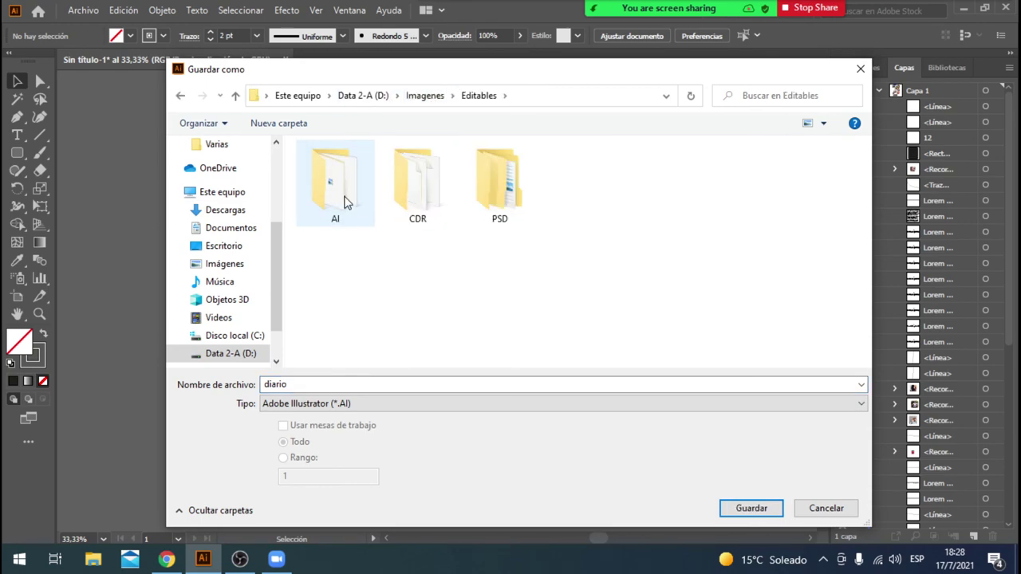
{"action": "double_click", "coordinate": [346, 201]}
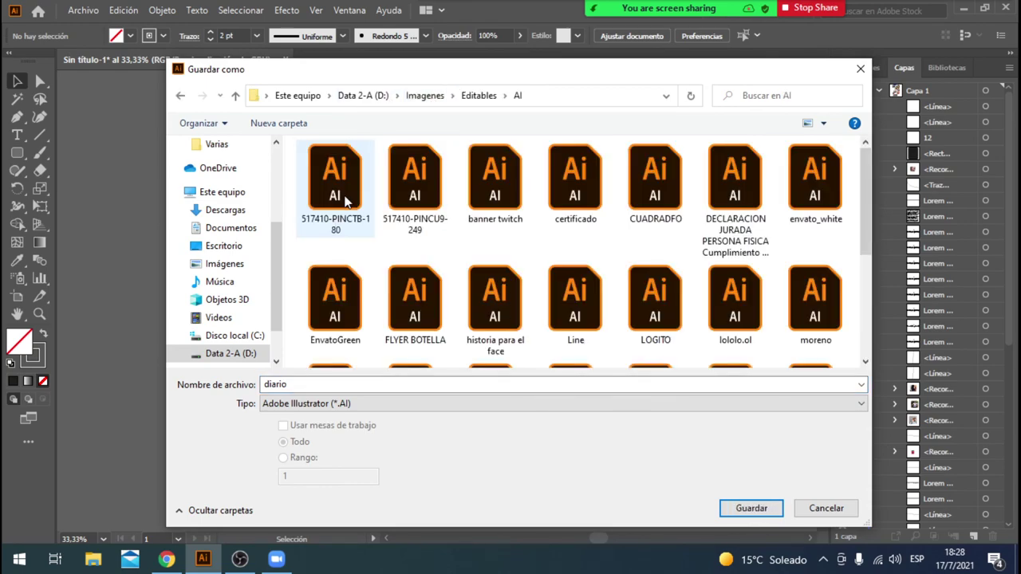
{"action": "left_click", "coordinate": [738, 514]}
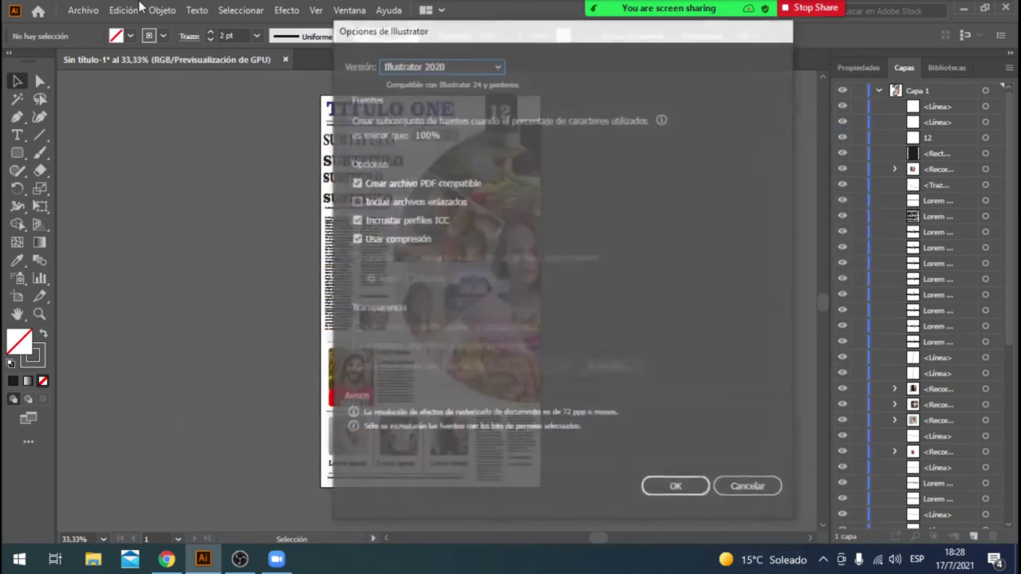
{"action": "left_click", "coordinate": [675, 488]}
Step: Export the artboard for screens as a 1x PNG to the Escritorio folder and close the folder window that opens
{"action": "left_click", "coordinate": [80, 11]}
{"action": "left_click", "coordinate": [80, 12]}
{"action": "left_click", "coordinate": [80, 11]}
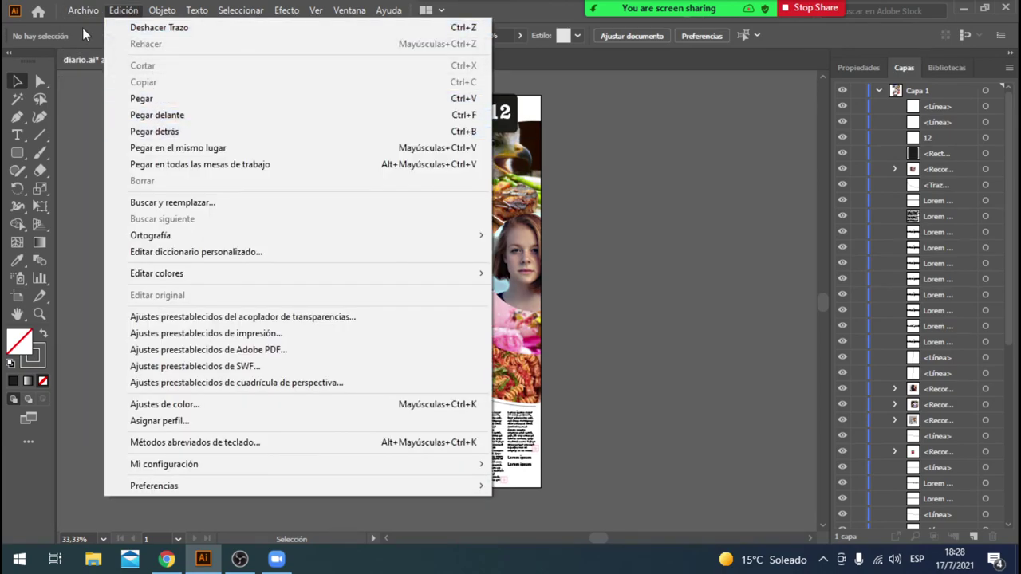
{"action": "mouse_move", "coordinate": [83, 11]}
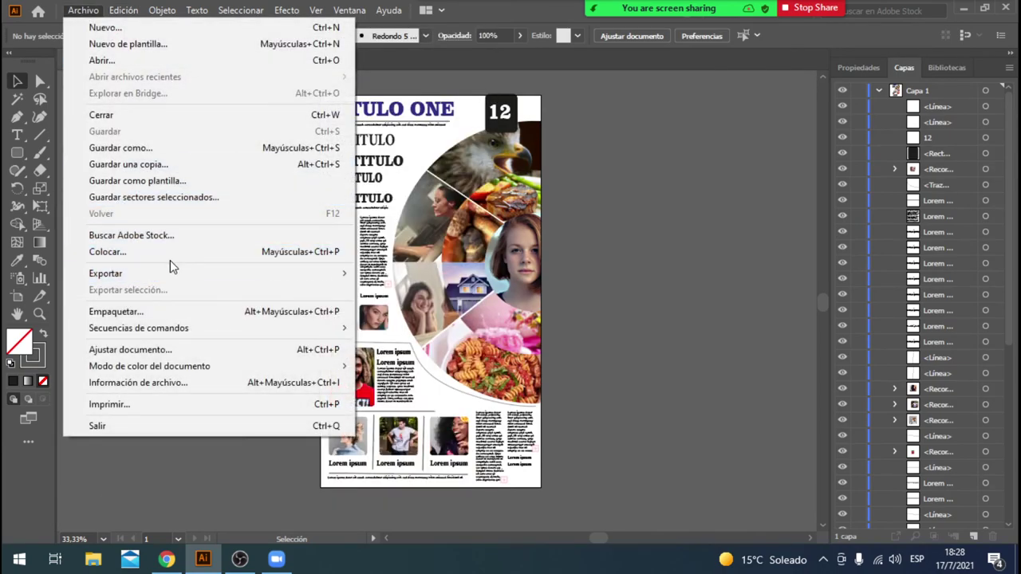
{"action": "mouse_move", "coordinate": [180, 274]}
{"action": "left_click", "coordinate": [441, 275]}
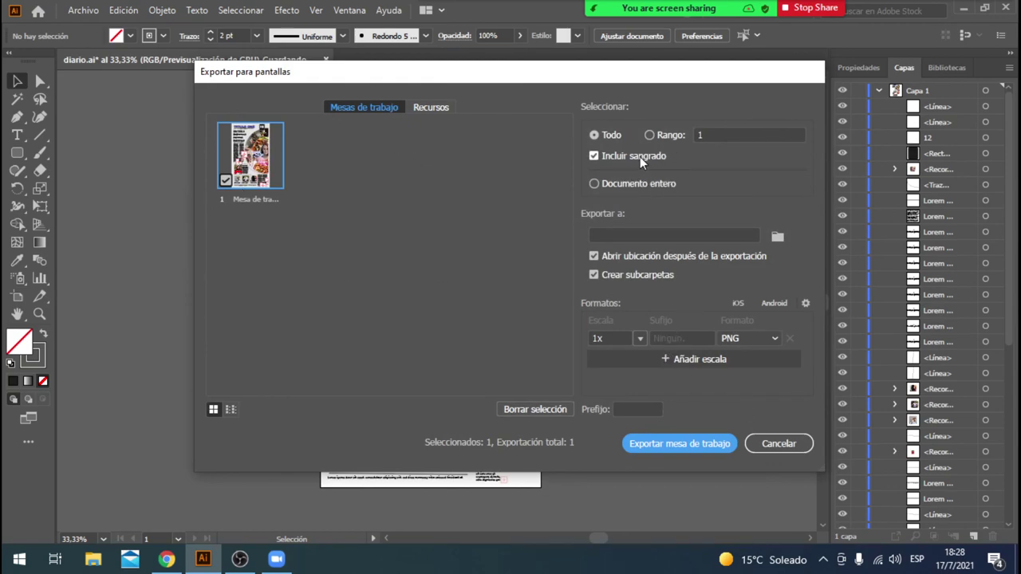
{"action": "left_click", "coordinate": [777, 237]}
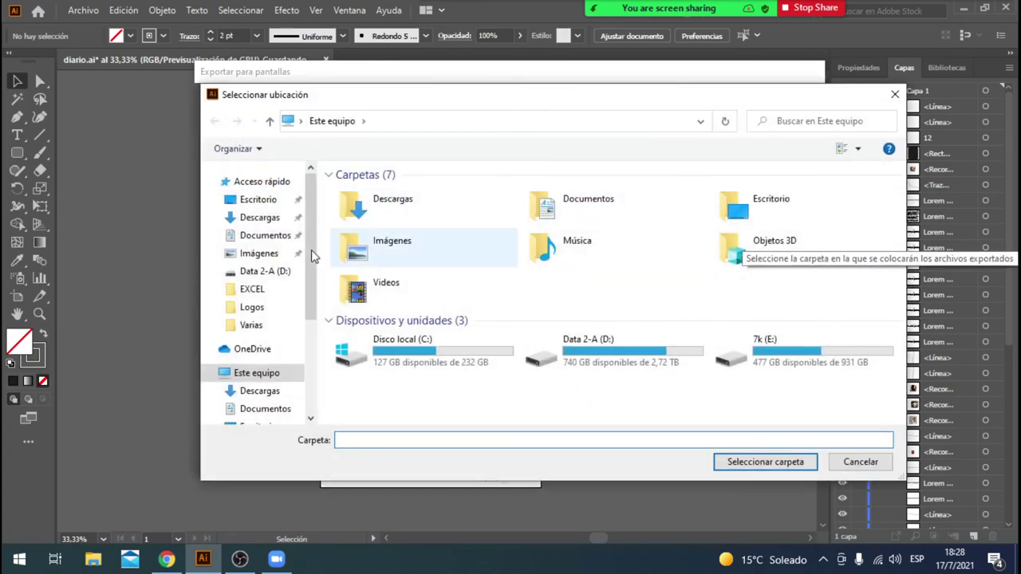
{"action": "left_click", "coordinate": [263, 200]}
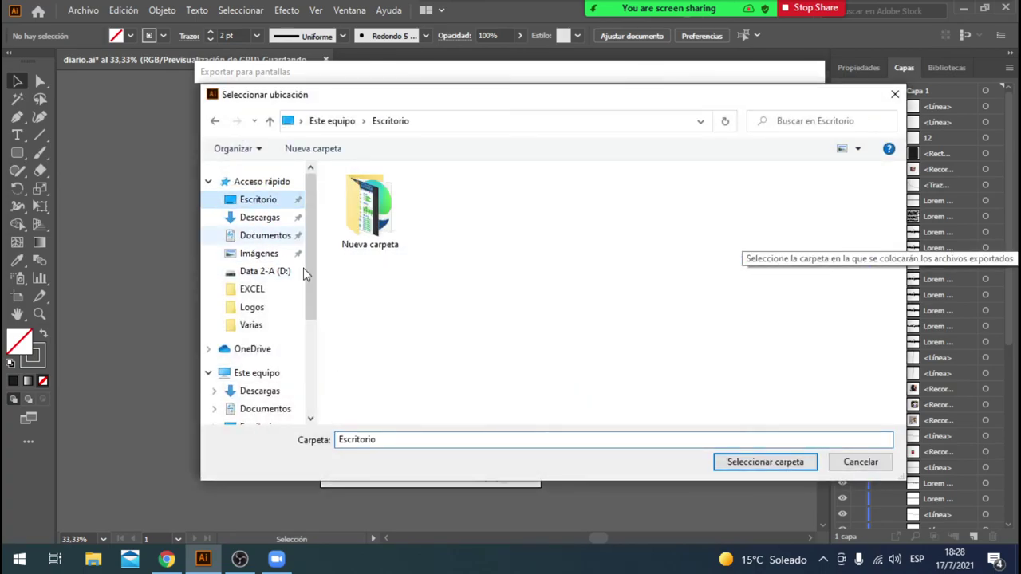
{"action": "left_click", "coordinate": [771, 461]}
{"action": "left_click", "coordinate": [707, 446]}
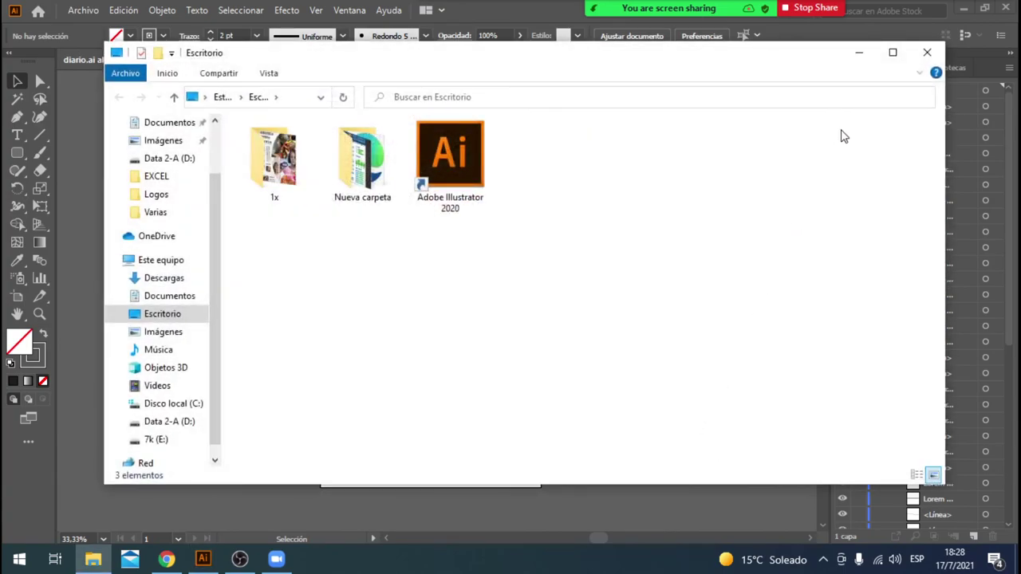
{"action": "left_click", "coordinate": [925, 52]}
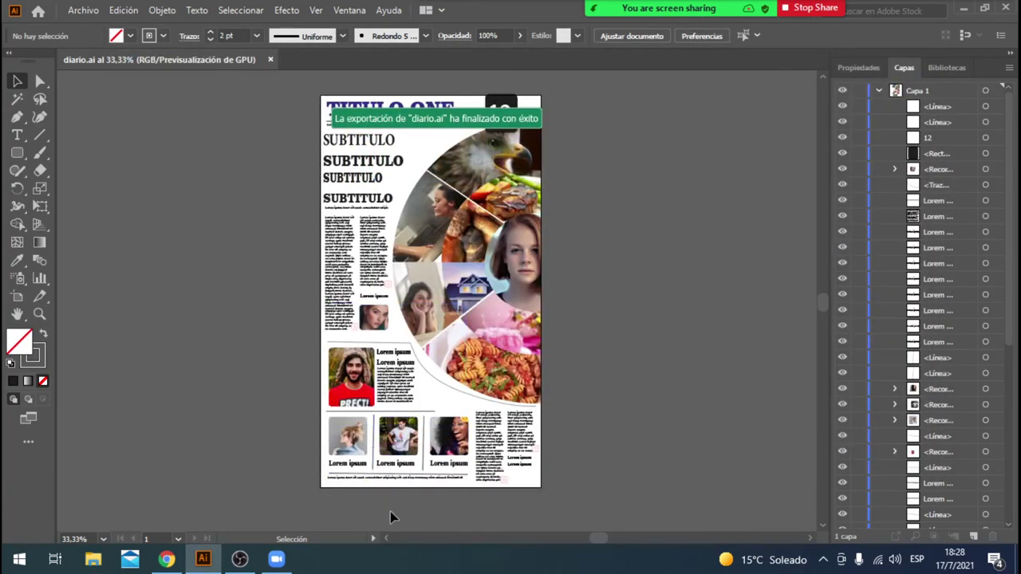
{"action": "mouse_move", "coordinate": [276, 566]}
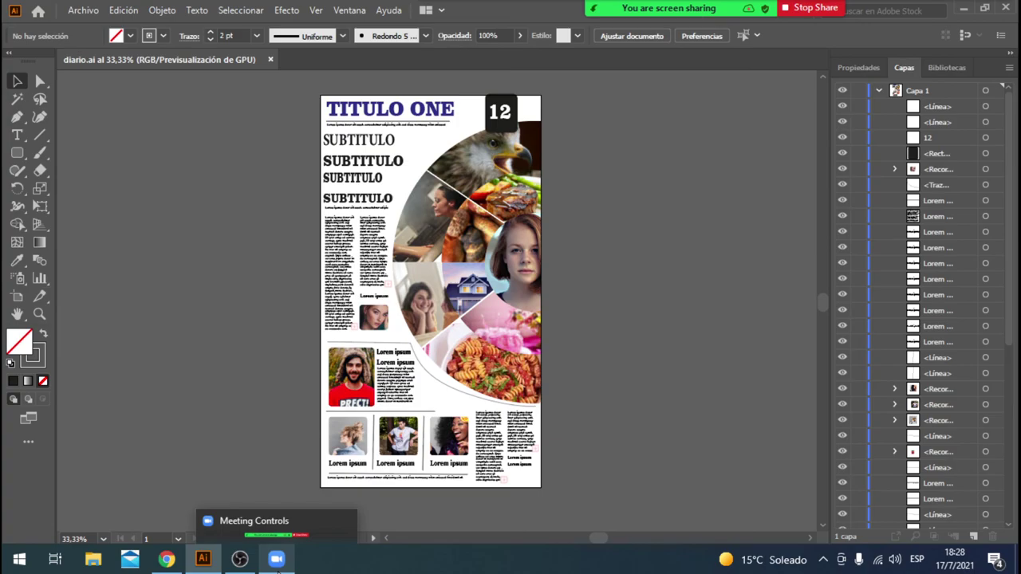